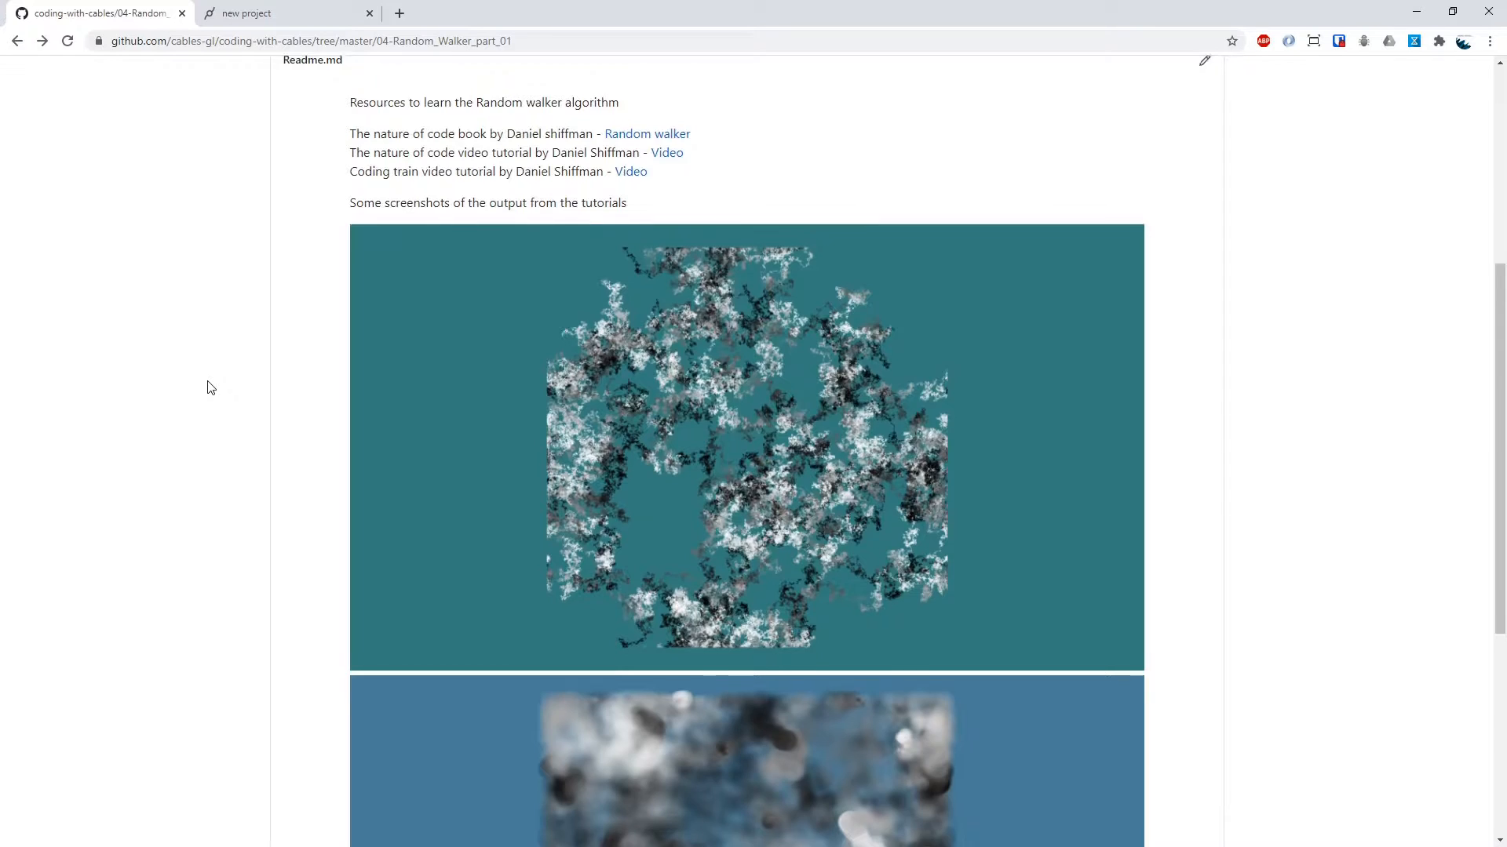
Open RandomWalkerOp_3D.js in the 04-Random_Walker_part_01 folder and copy all 80 lines of its code
scroll(210, 387, "up", 5)
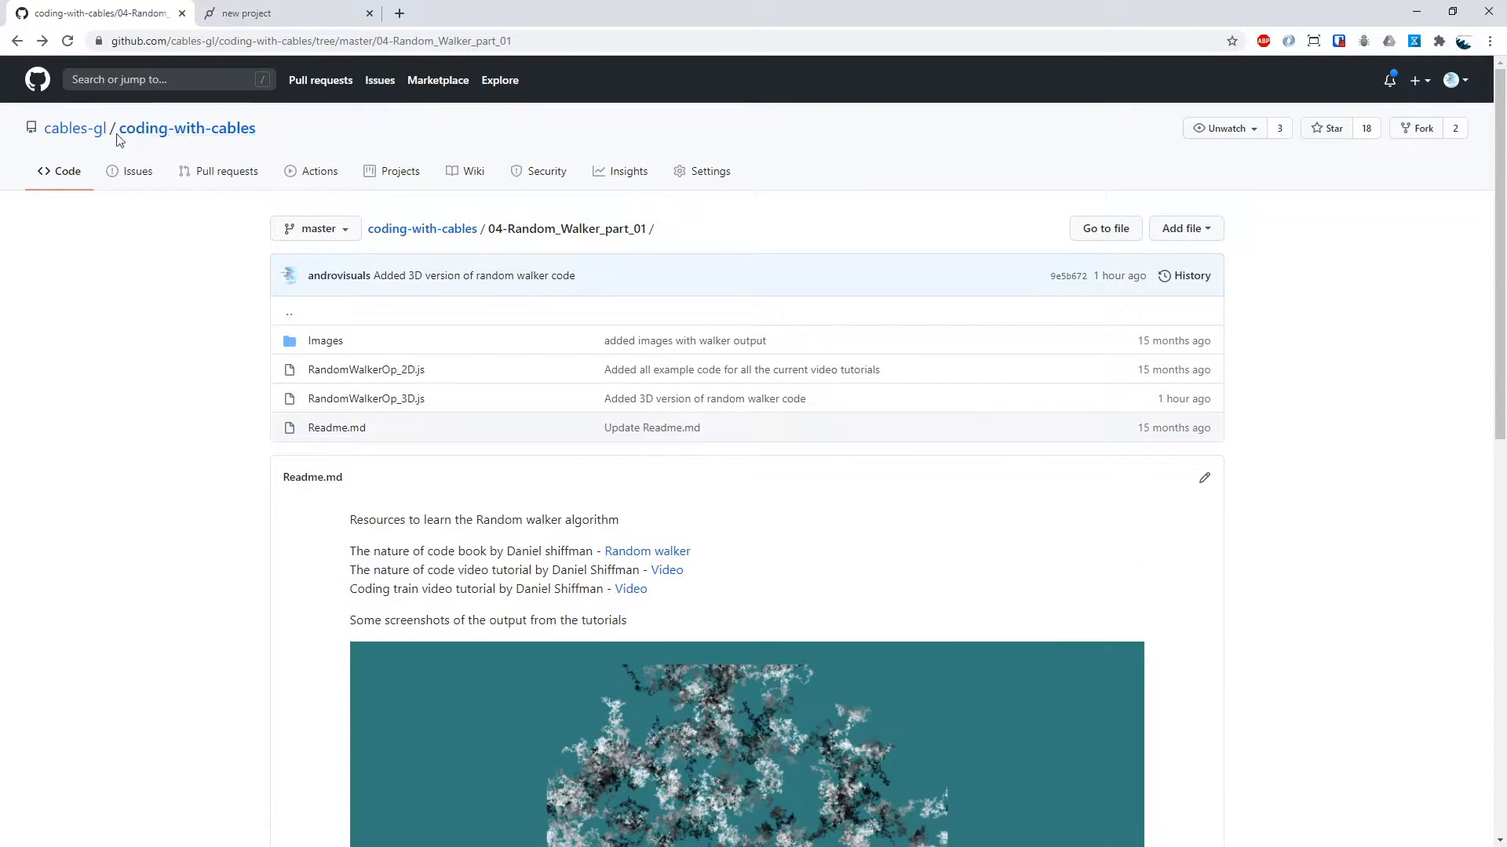
left_click(404, 400)
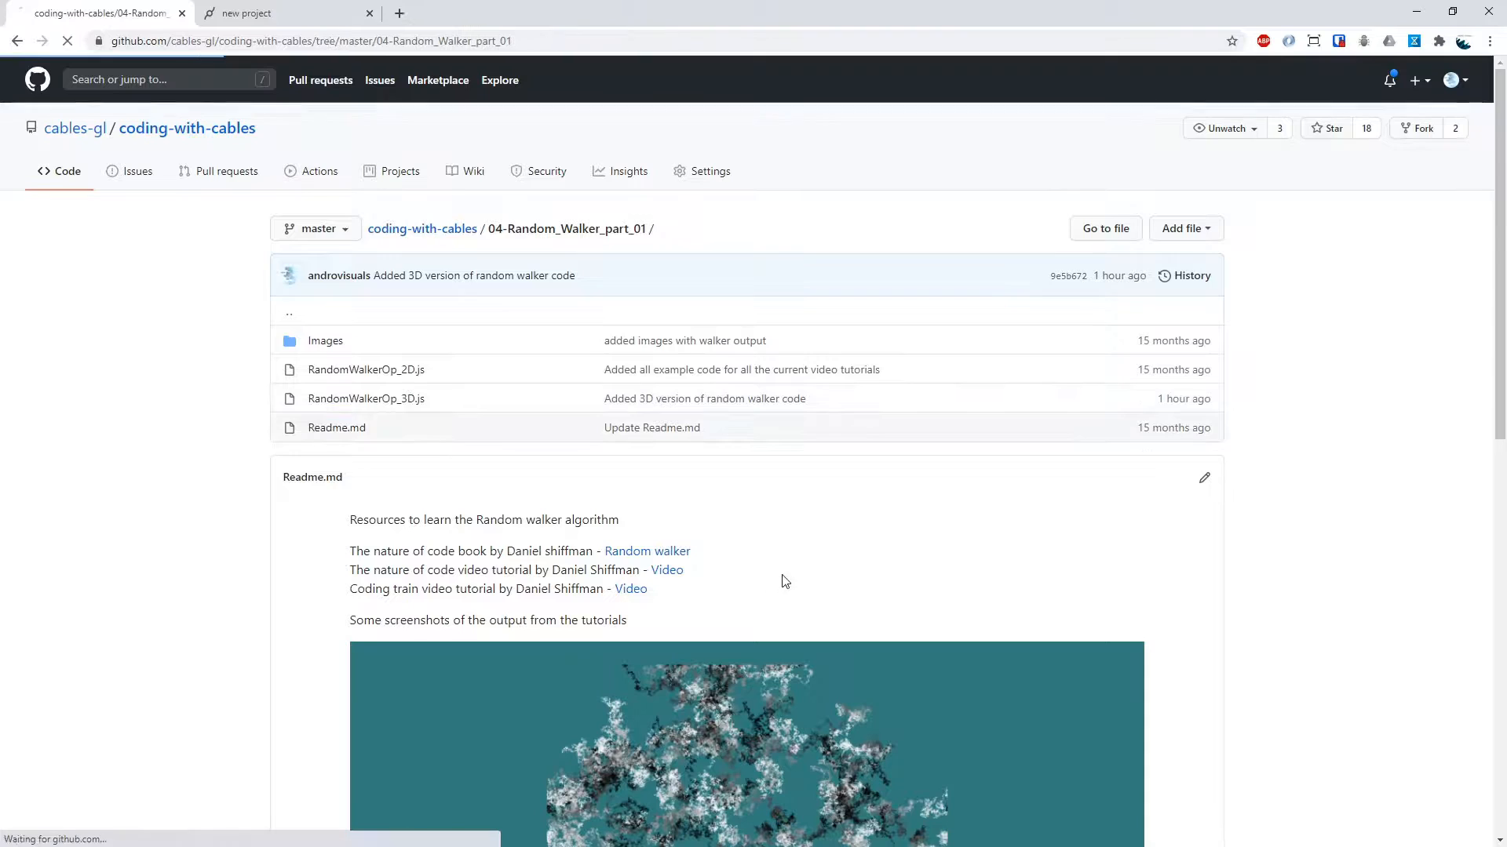
scroll(598, 471, "down", 1)
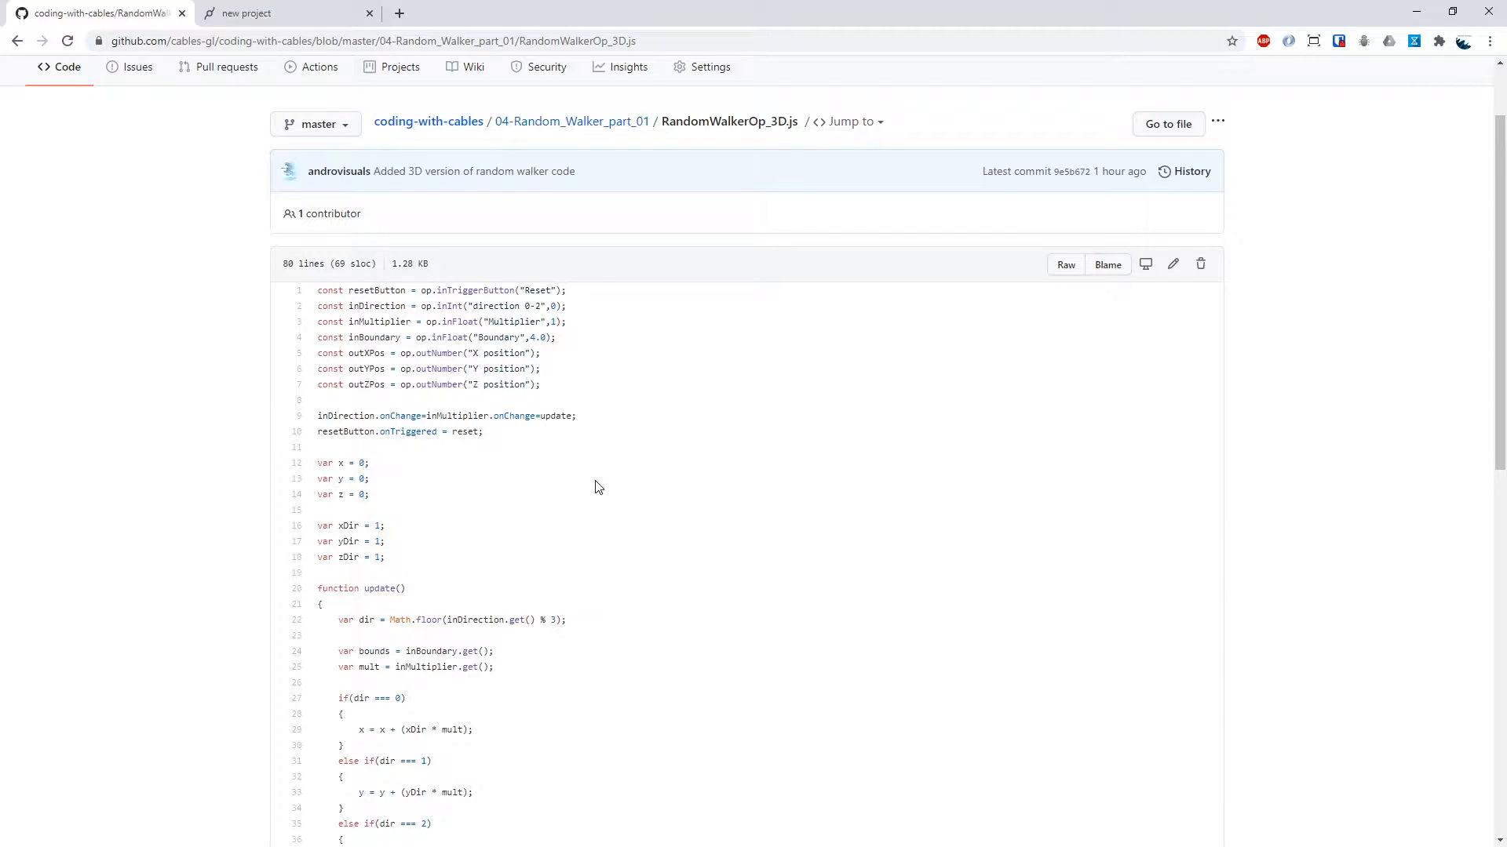
left_click_drag(318, 291, 437, 720)
scroll(609, 585, "down", 10)
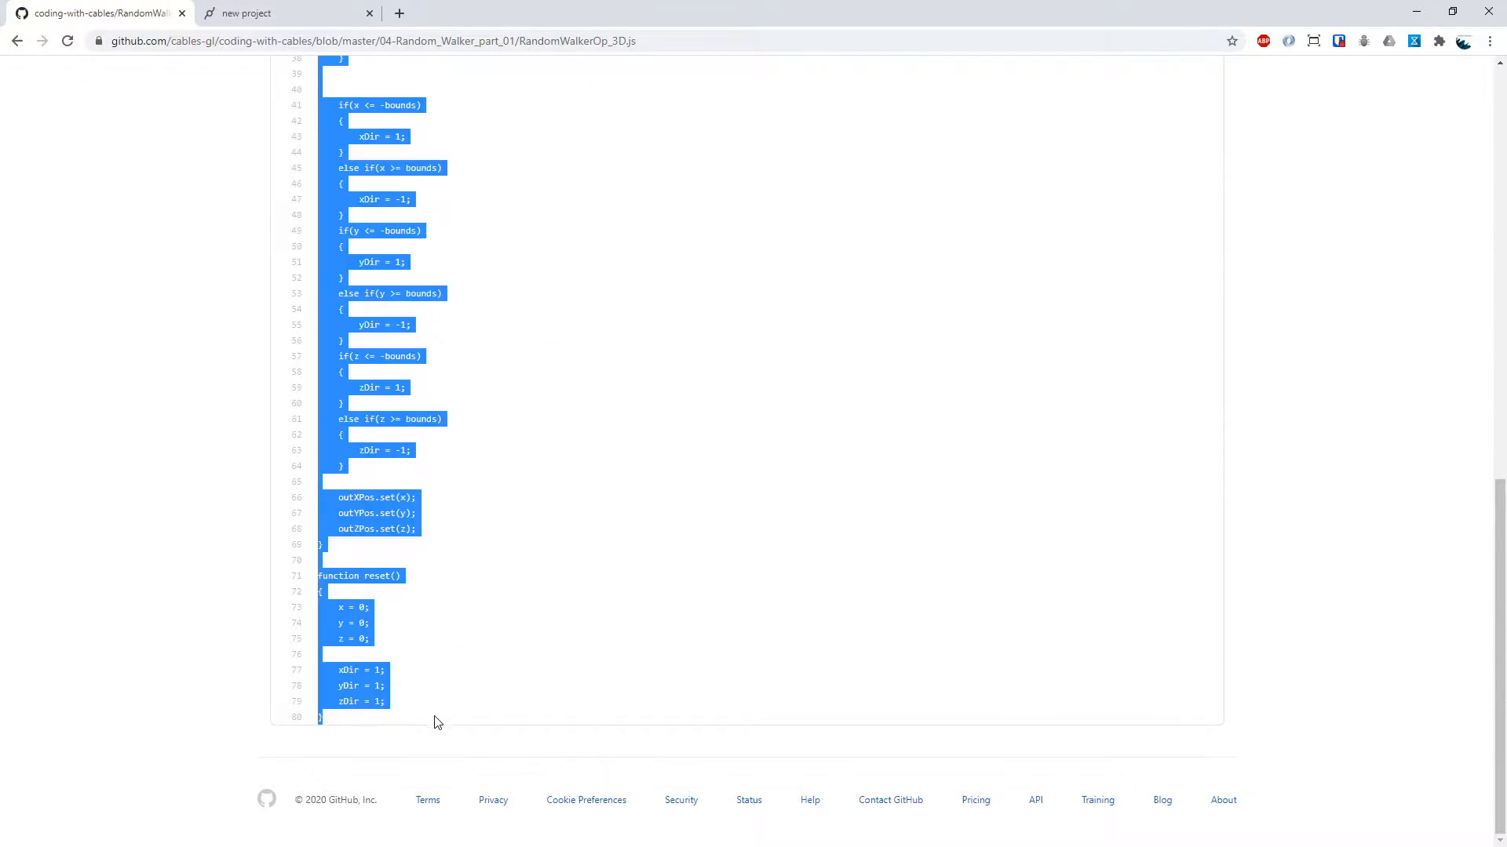
Switch to the cables.gl patch in full screen and inspect the MainLoop, OrbitControls and Sequence ops
left_click(241, 9)
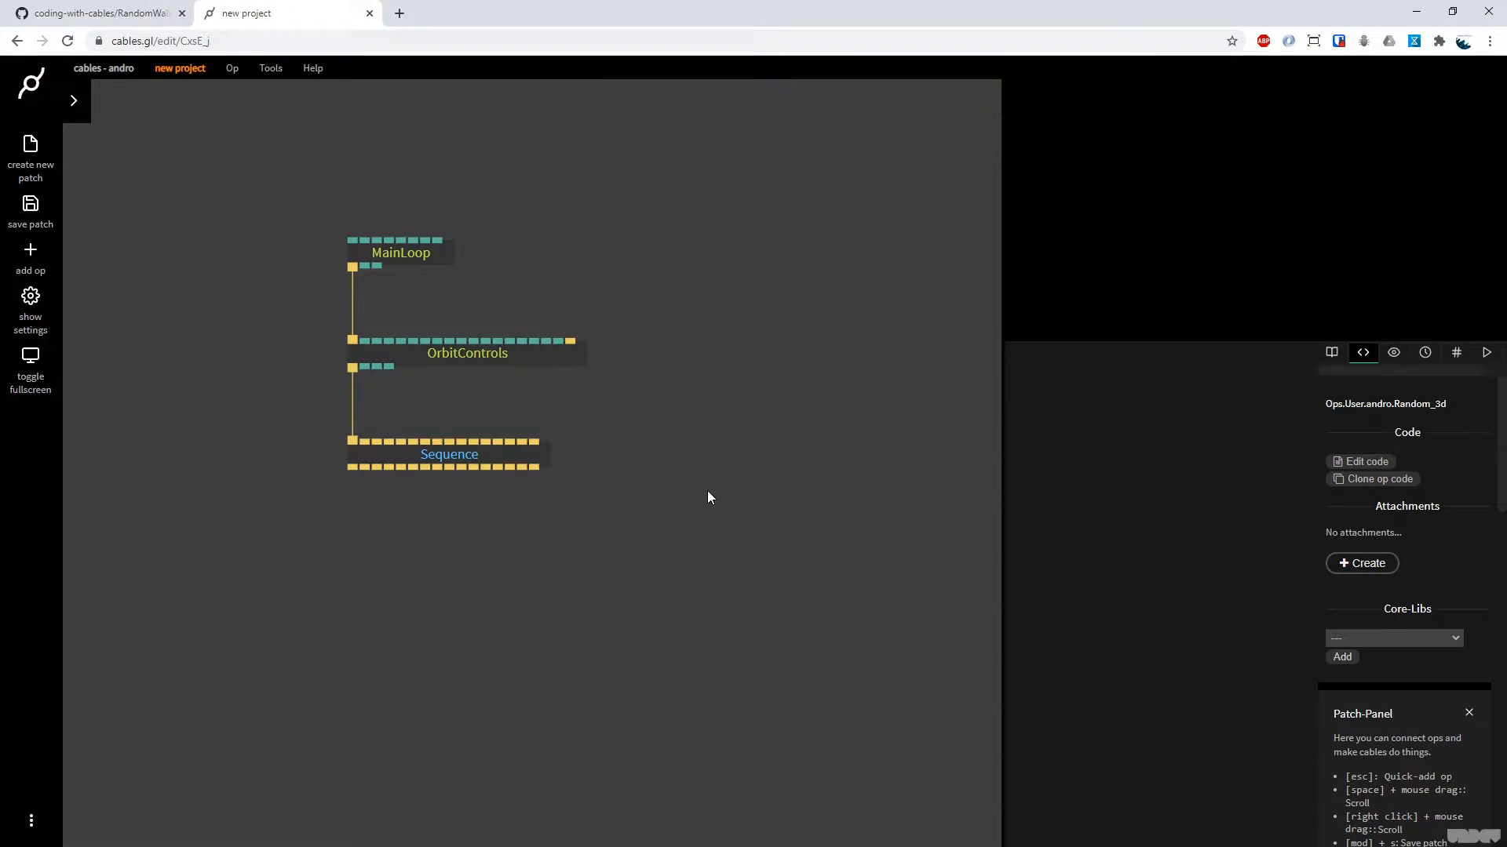
key("F11")
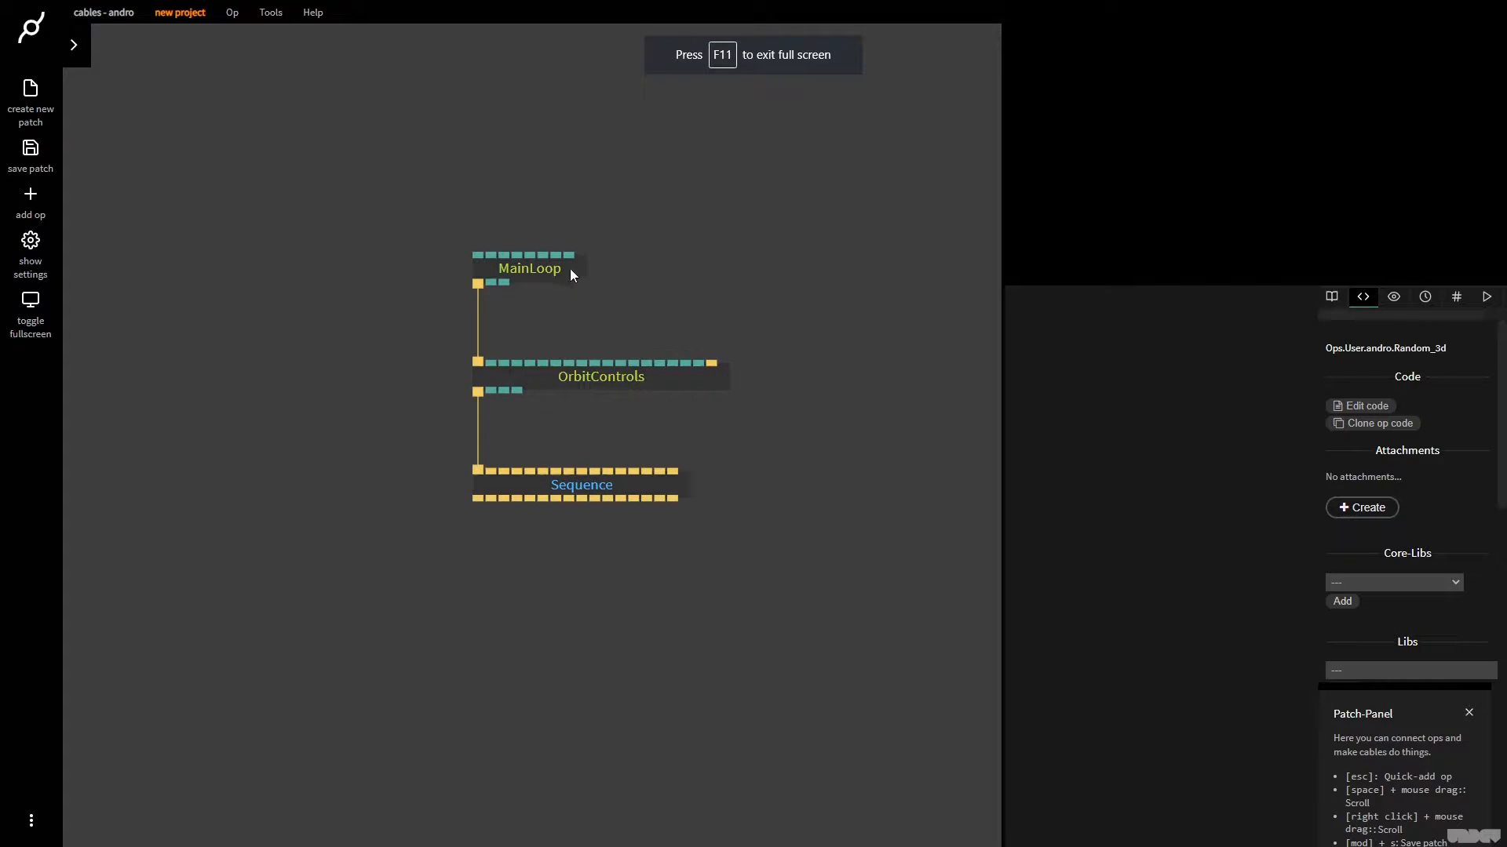
left_click(569, 268)
left_click(613, 379)
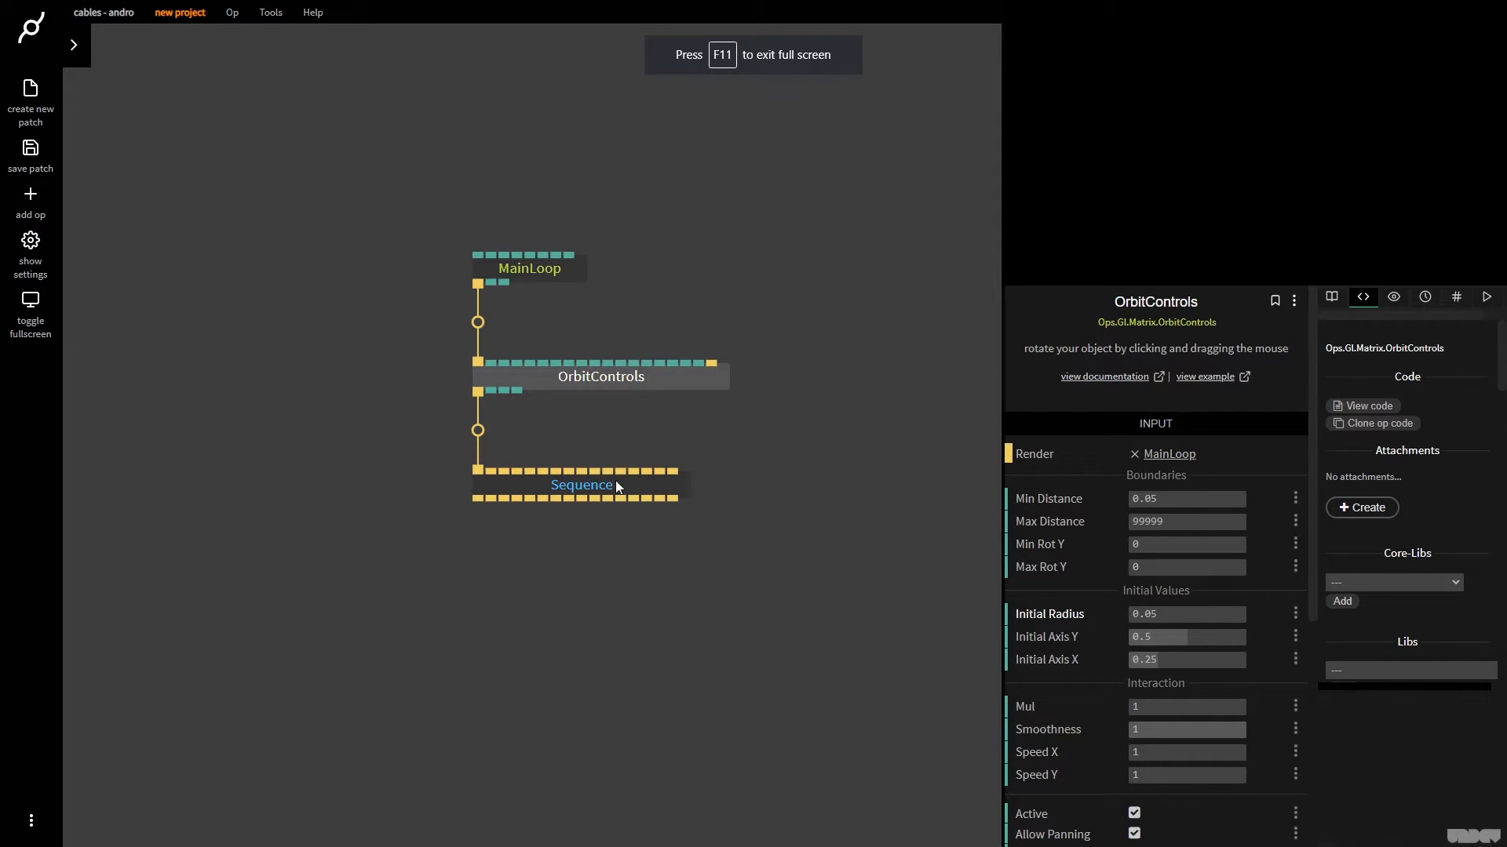
left_click(616, 486)
left_click(756, 588)
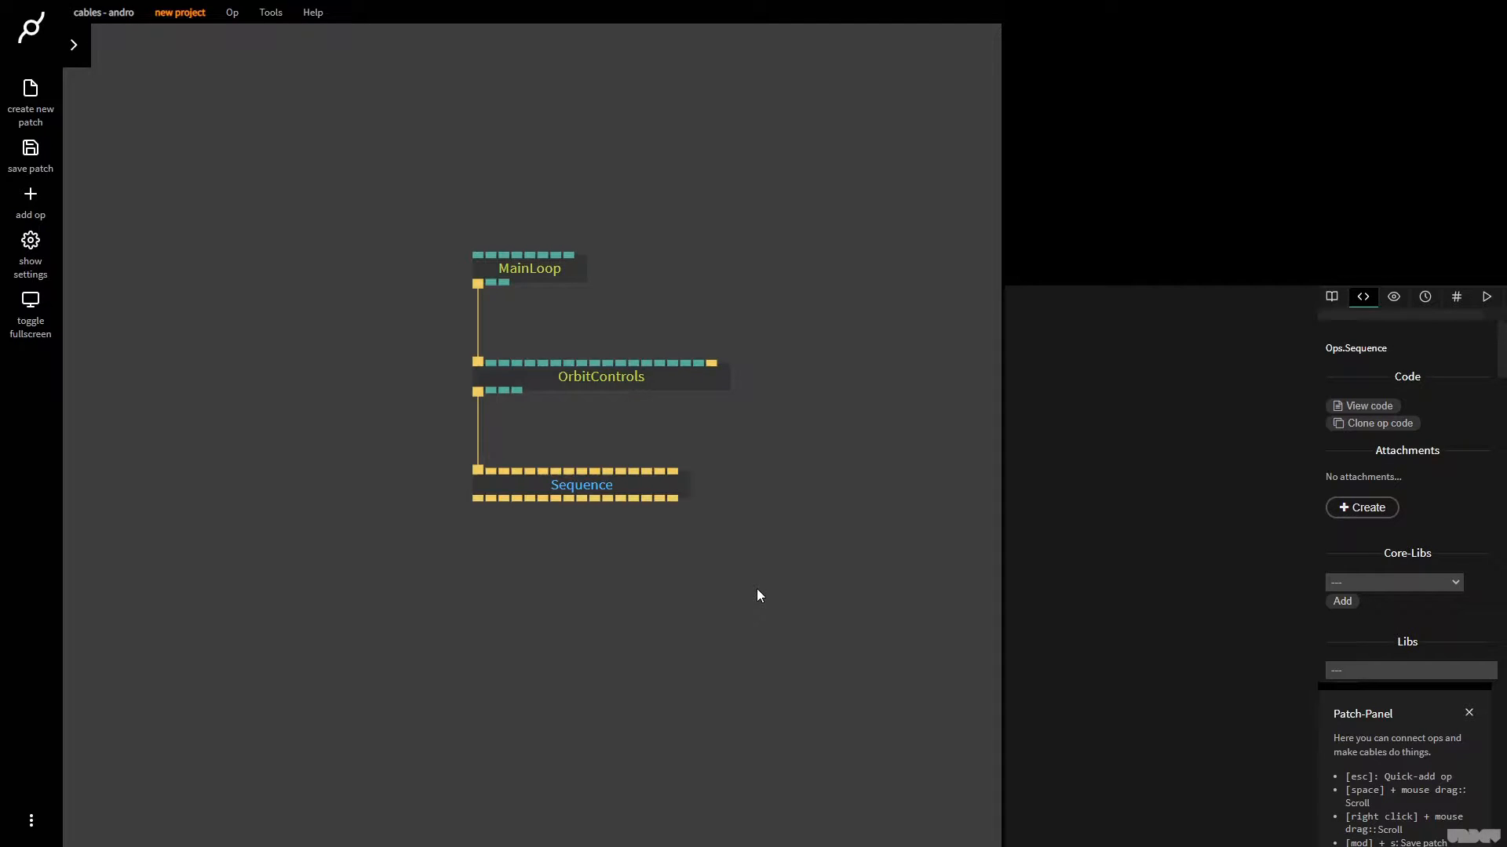
Add the custom Random_3d op to the patch and place it beside the Sequence op
key("Escape")
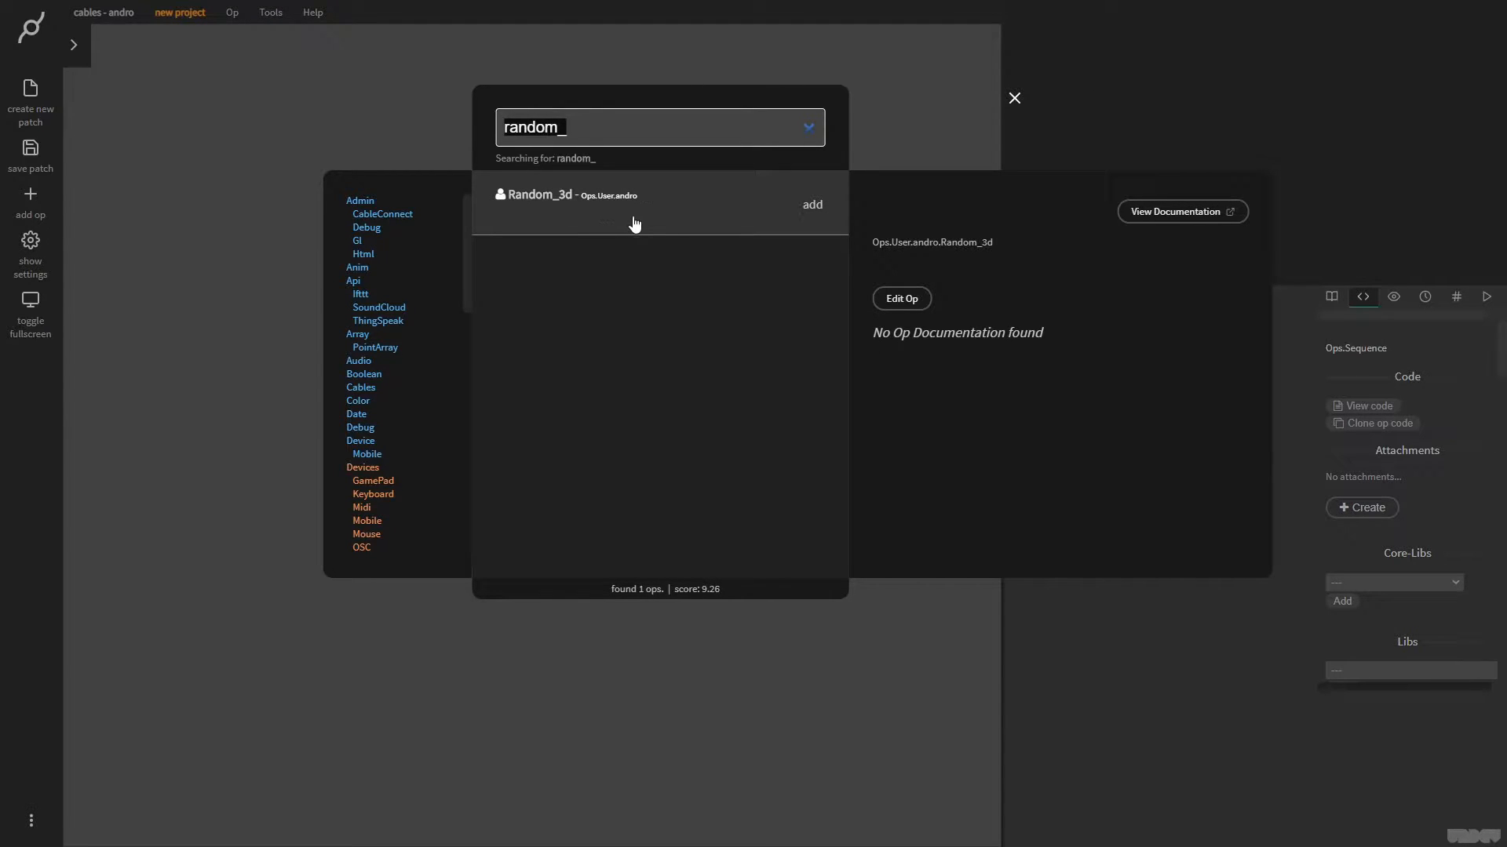
left_click(818, 213)
left_click_drag(586, 438, 368, 504)
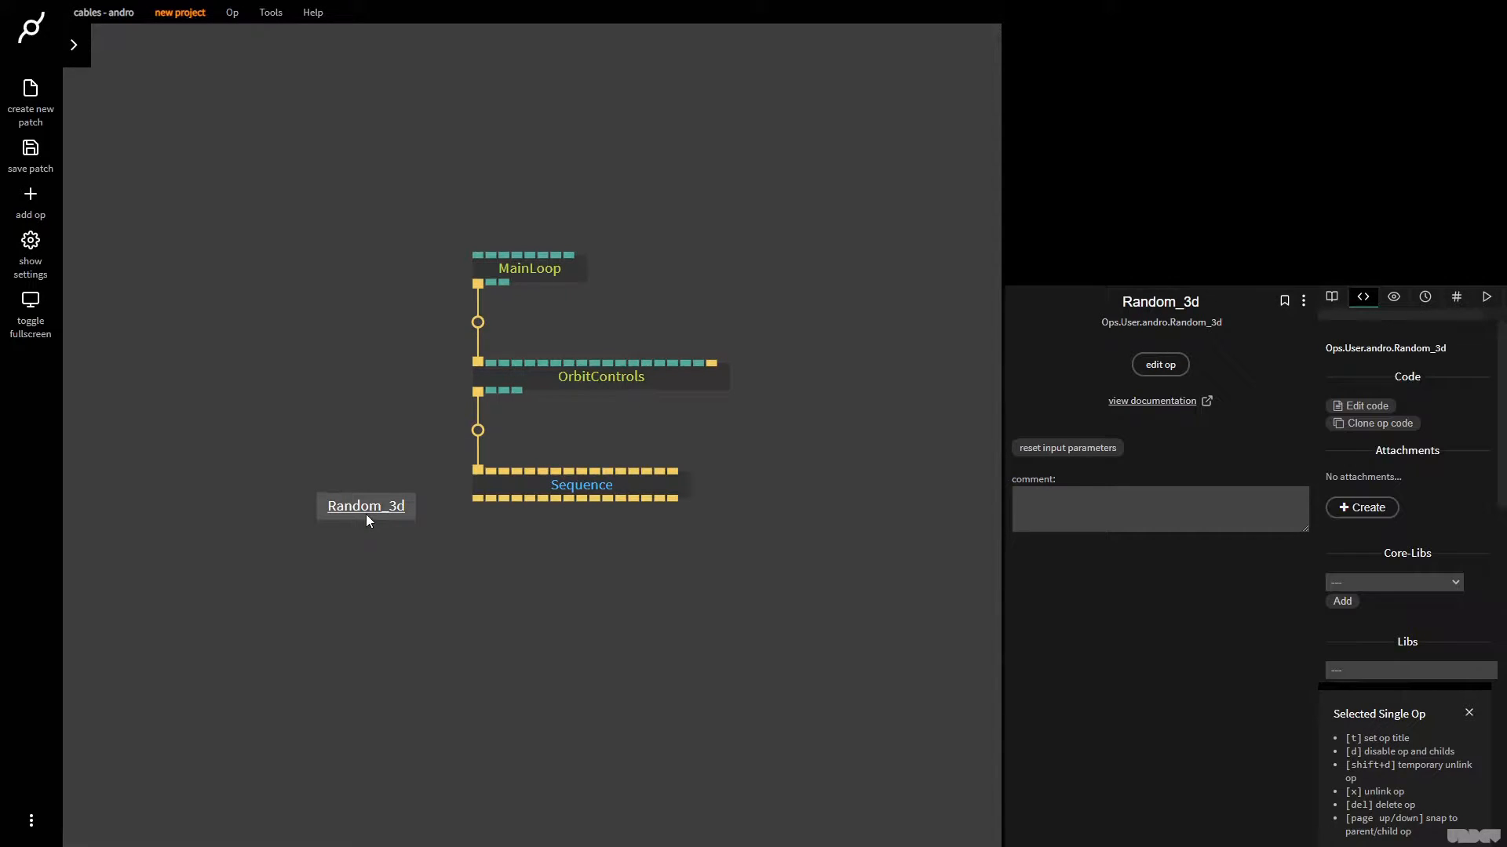
Paste the copied random walker code into the Random_3d op's source and save the op
key("e")
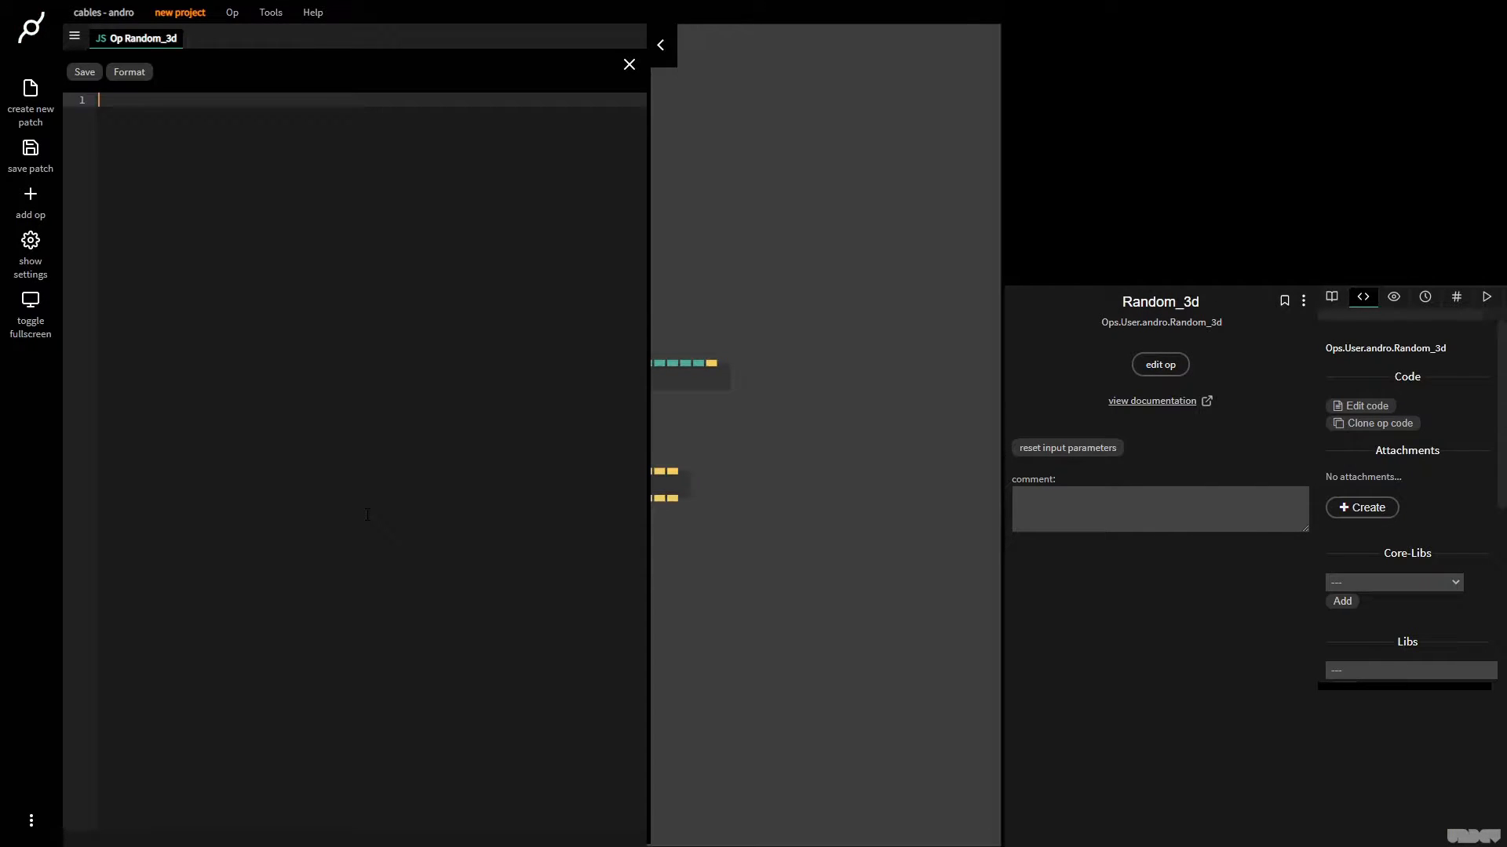
key("ctrl+v")
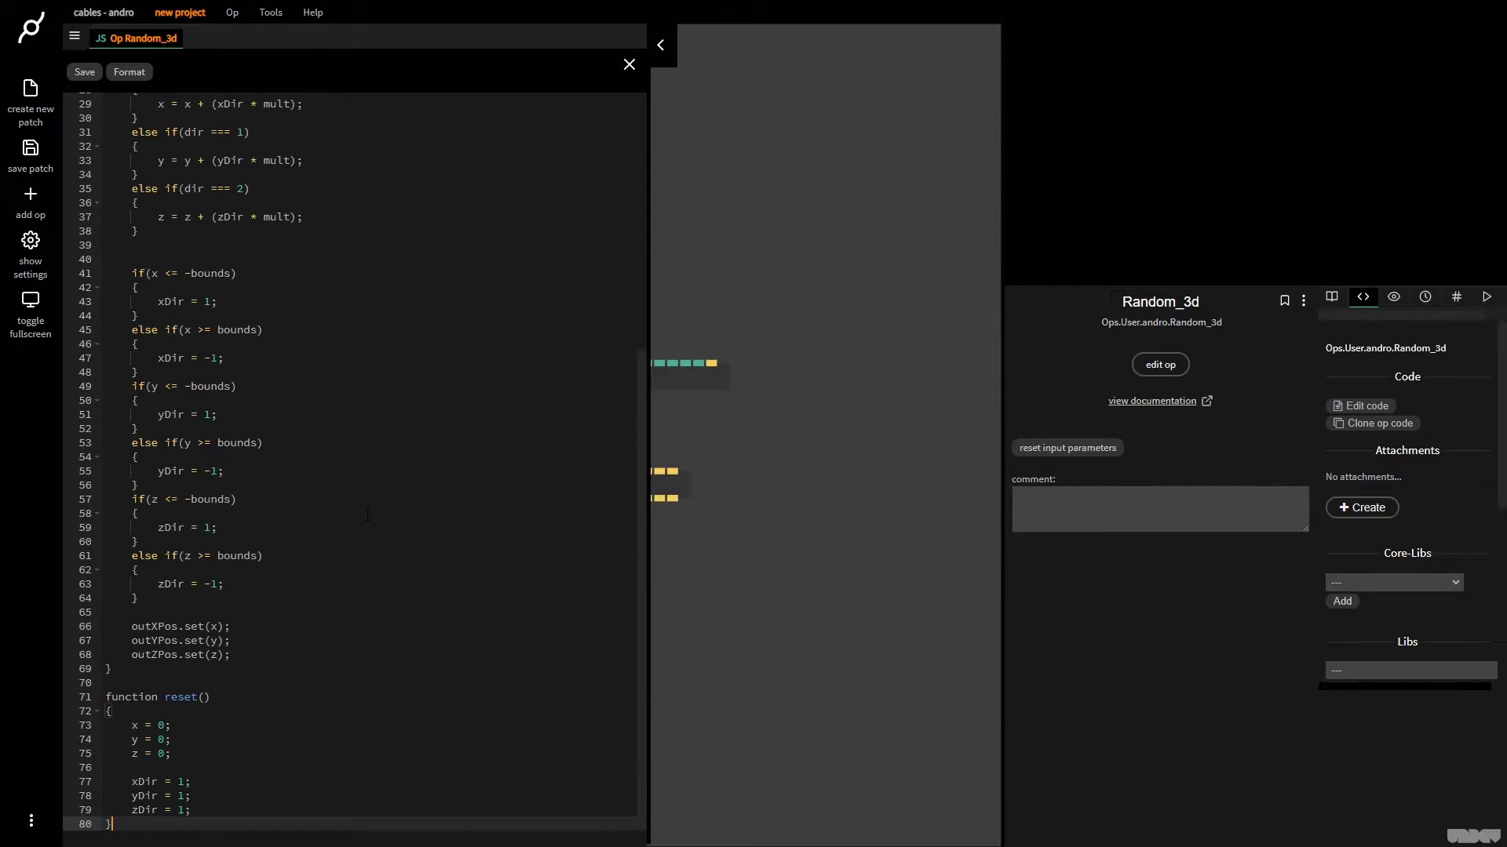
scroll(367, 514, "up", 5)
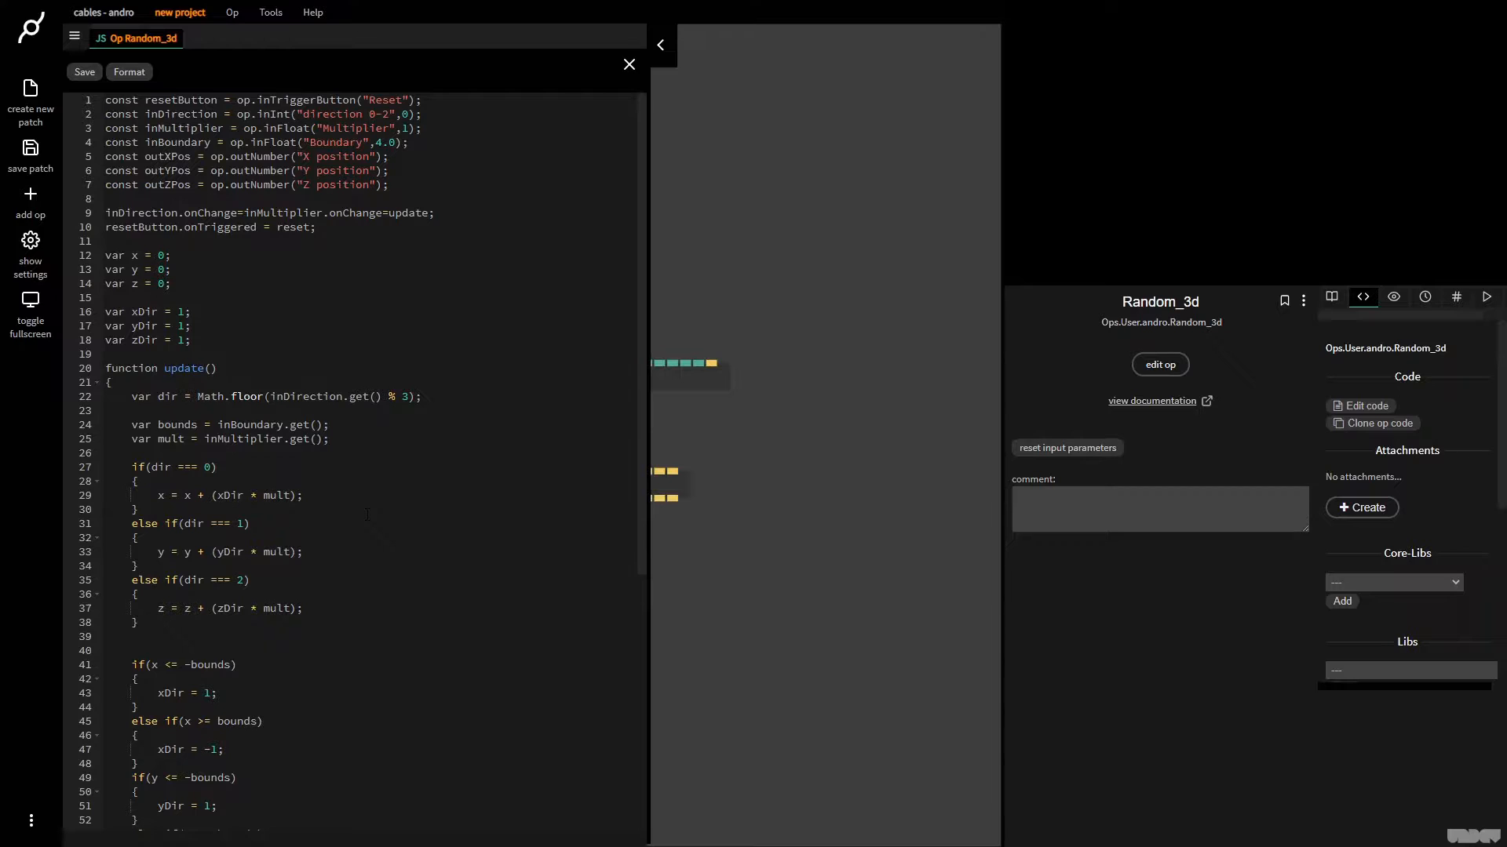
key("ctrl+s")
Test the Random_3d op by entering 1, 0 and 2 for its Direction 0-2 input, leaving it at 2
left_click_drag(774, 591, 915, 565)
left_click_drag(691, 662, 926, 637)
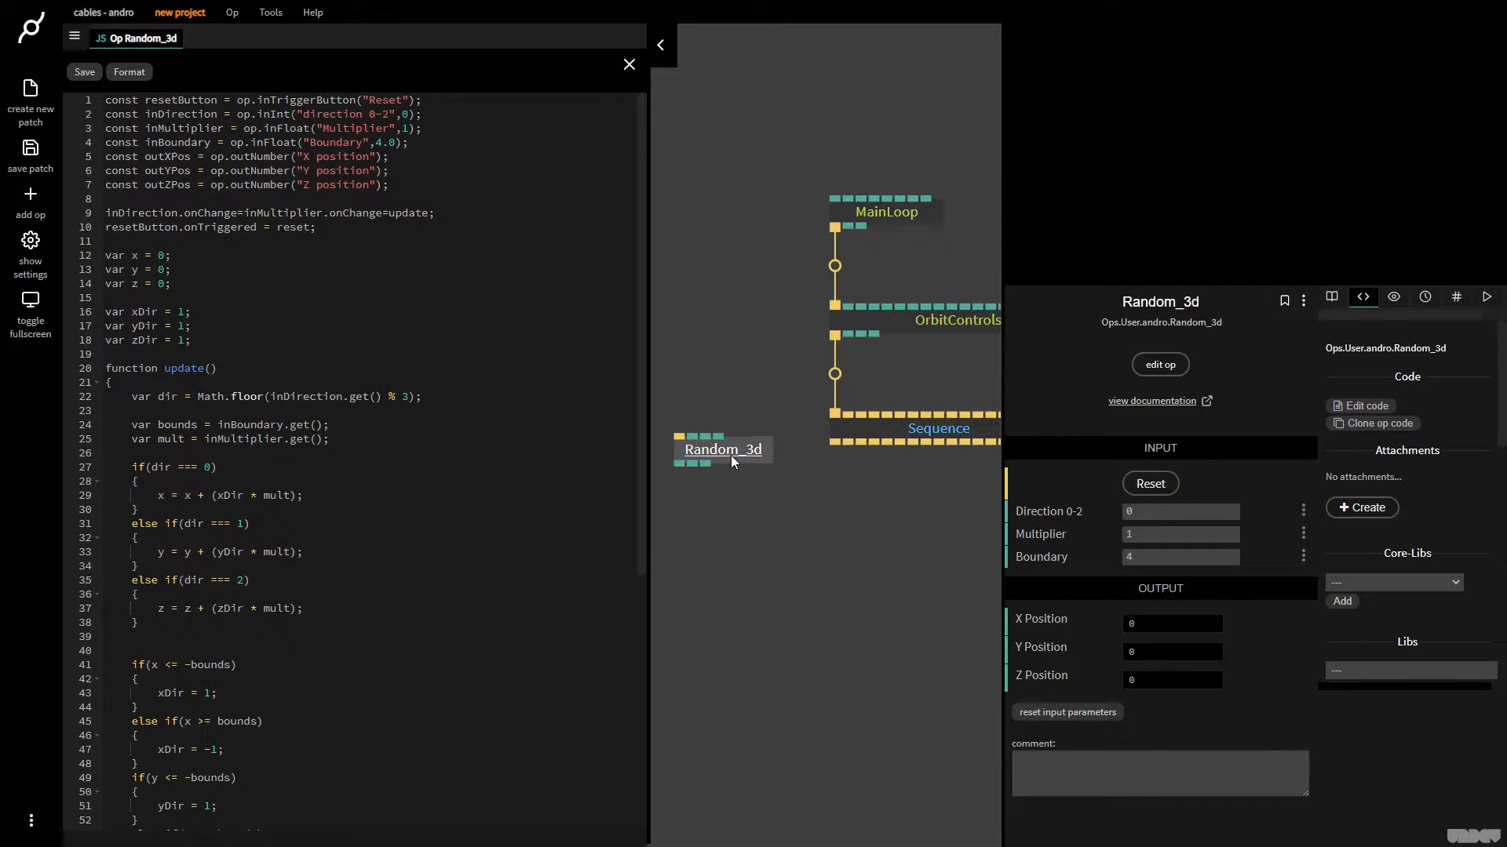
left_click(1167, 514)
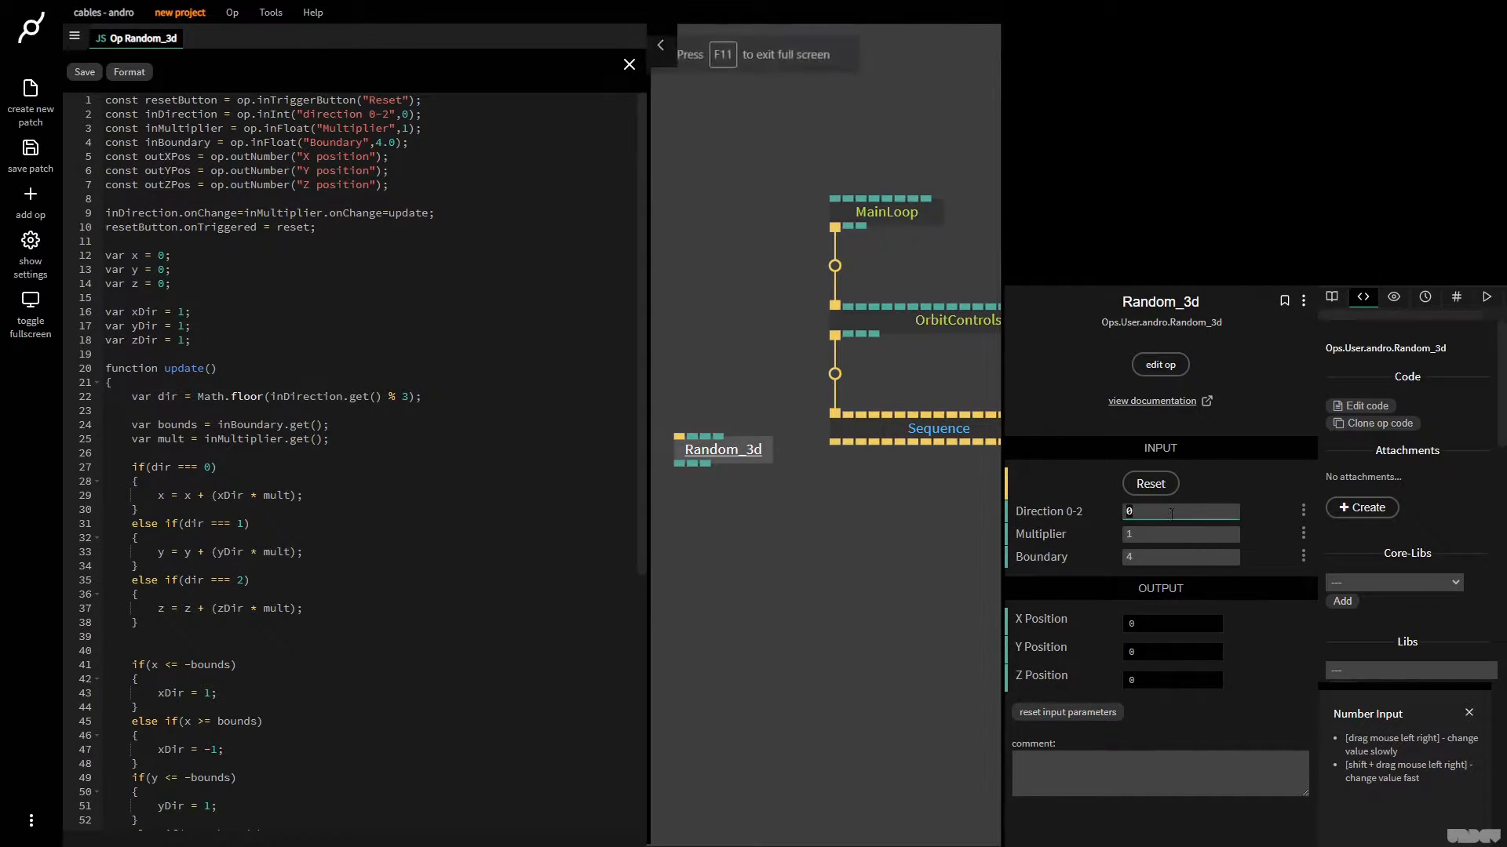
type("1")
key("BackSpace")
type("0")
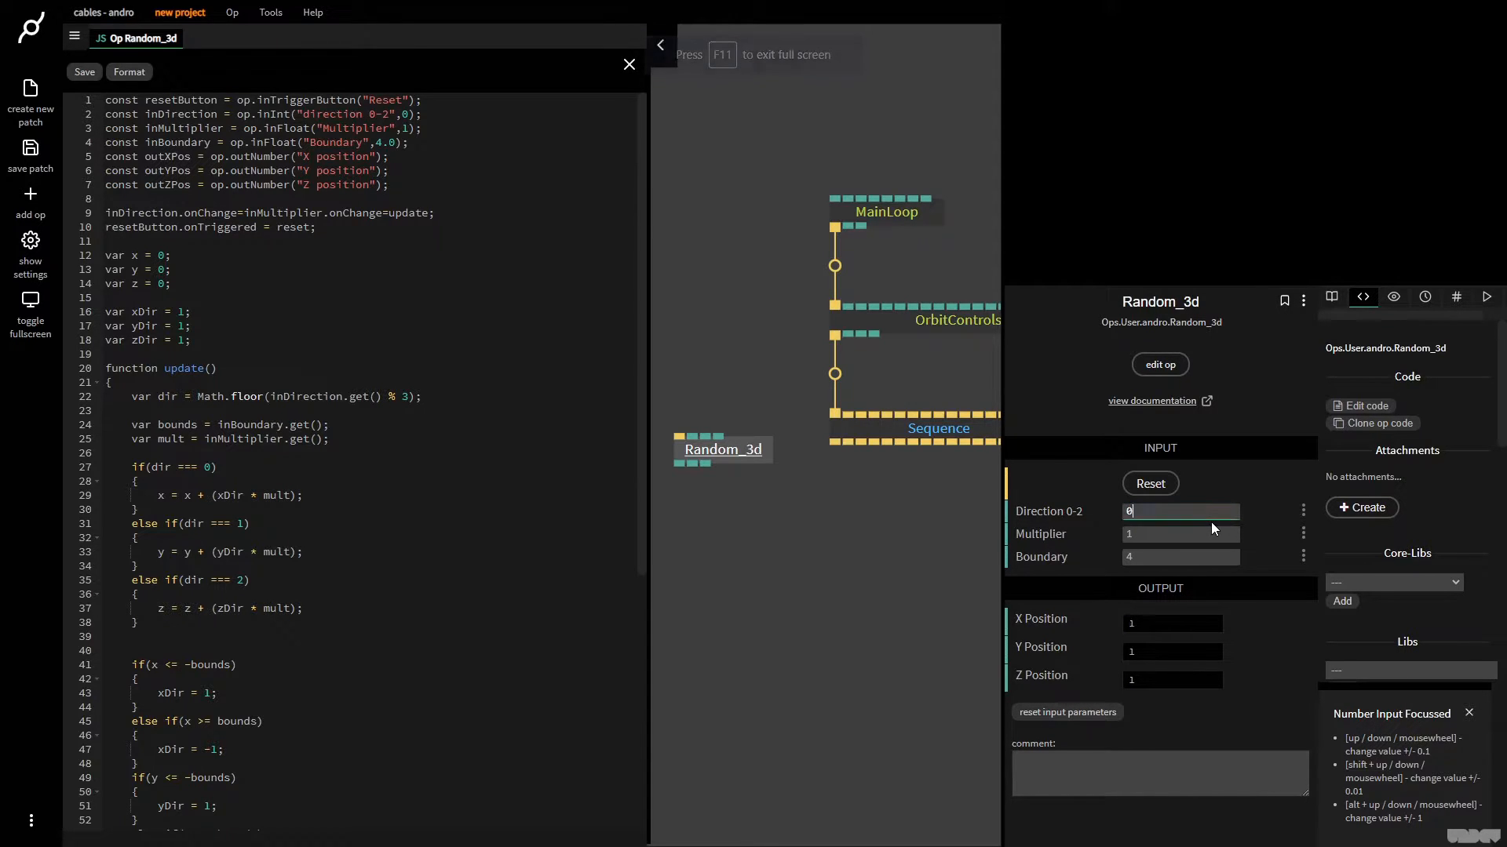
key("BackSpace")
type("2")
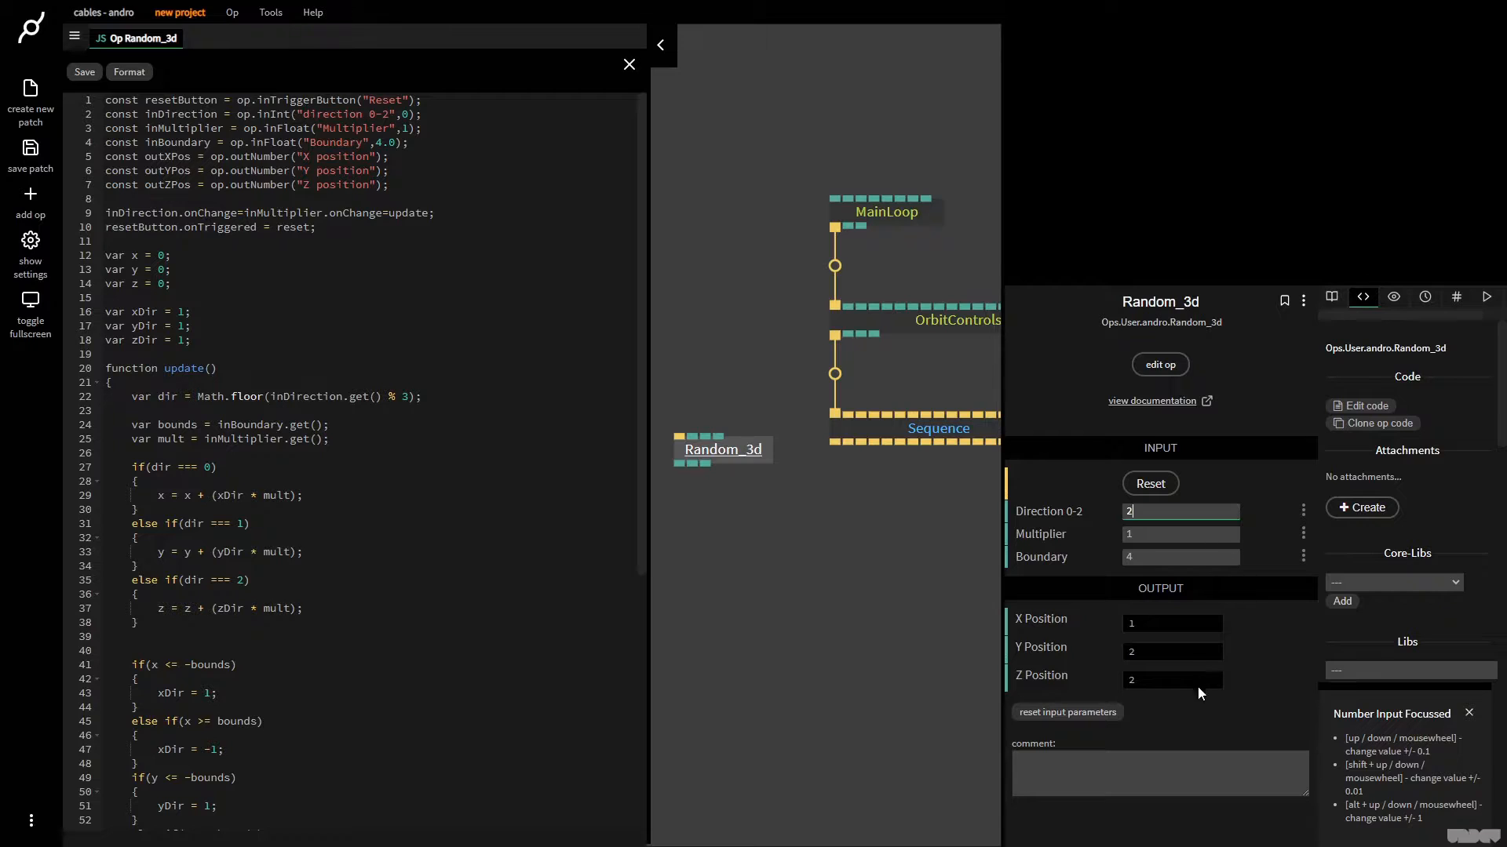
Close the op code editor and move Random_3d slightly further away from the main op chain
left_click(800, 636)
key("Escape")
left_click_drag(770, 606, 436, 611)
left_click_drag(393, 448, 354, 441)
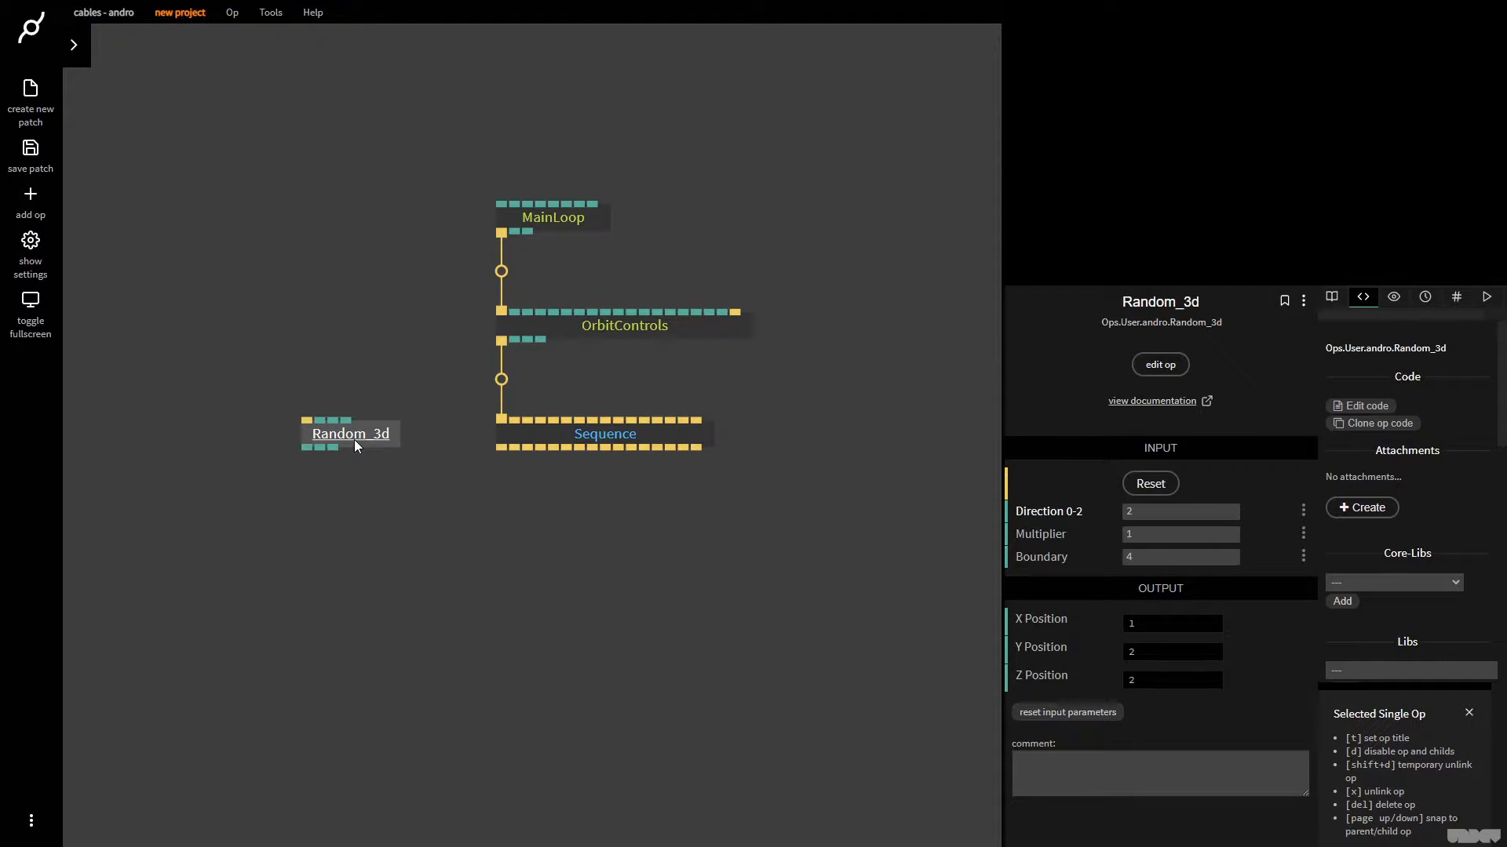
Move MainLoop up and insert a ClearColor op between MainLoop and OrbitControls
left_click_drag(538, 208, 549, 122)
left_click(501, 228)
type("clearco")
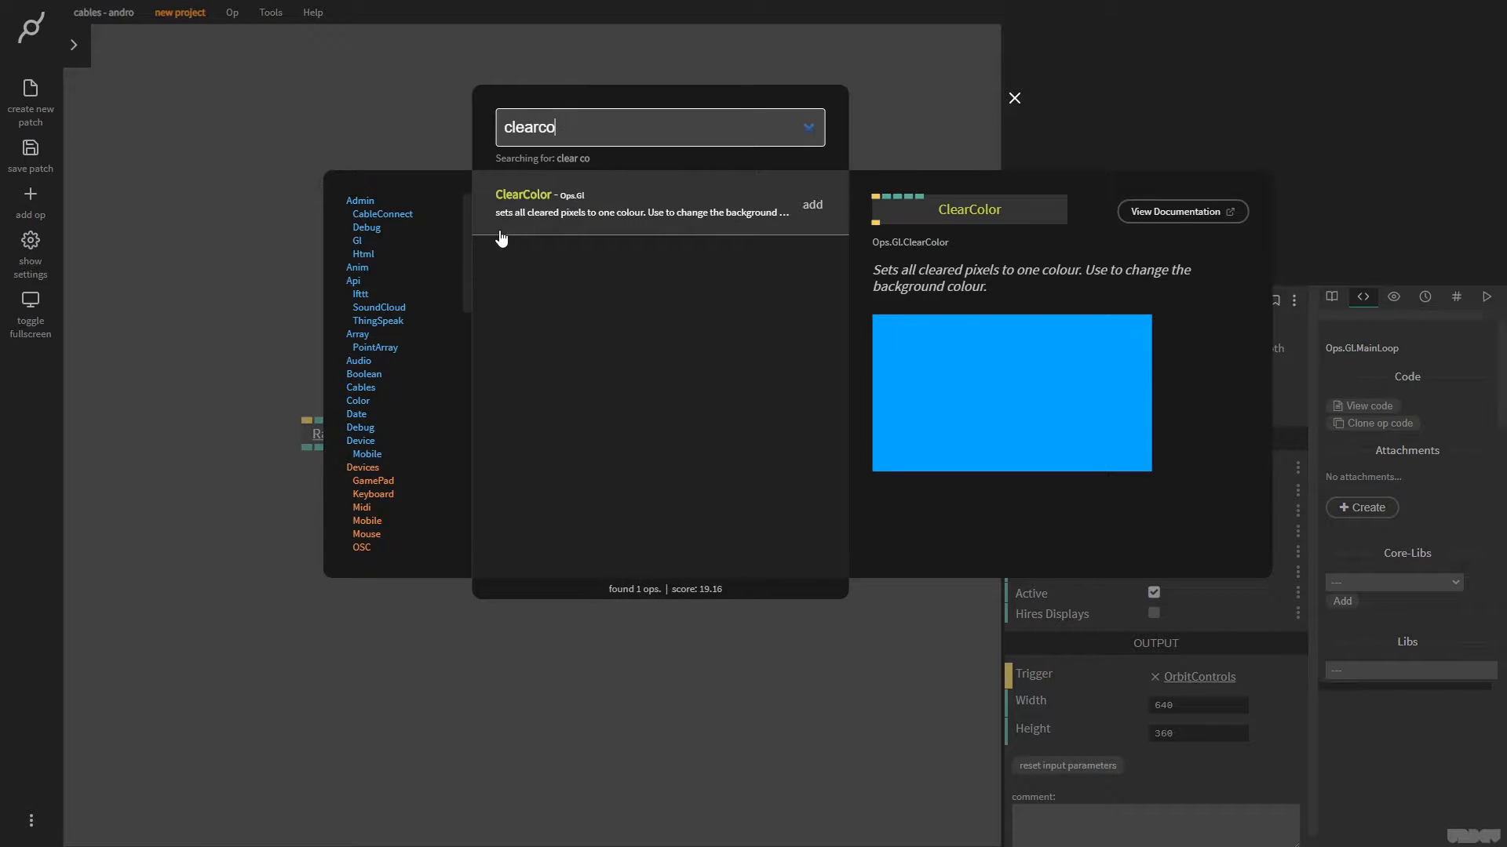
key("Return")
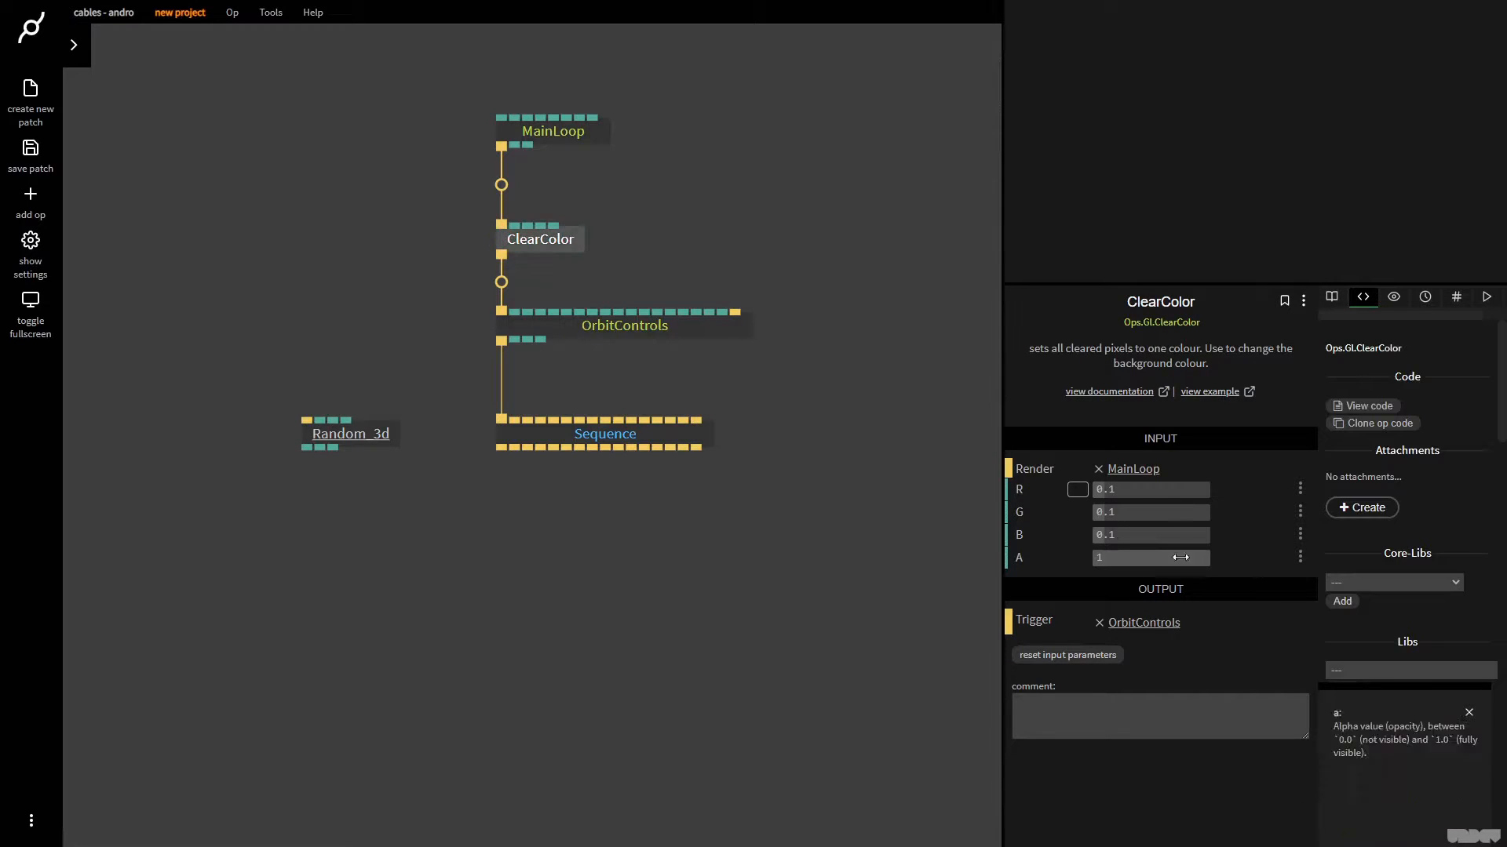
Set the ClearColor background to mid grey 787878 and shift Random_3d slightly down
left_click(1069, 490)
left_click_drag(1074, 491, 1028, 496)
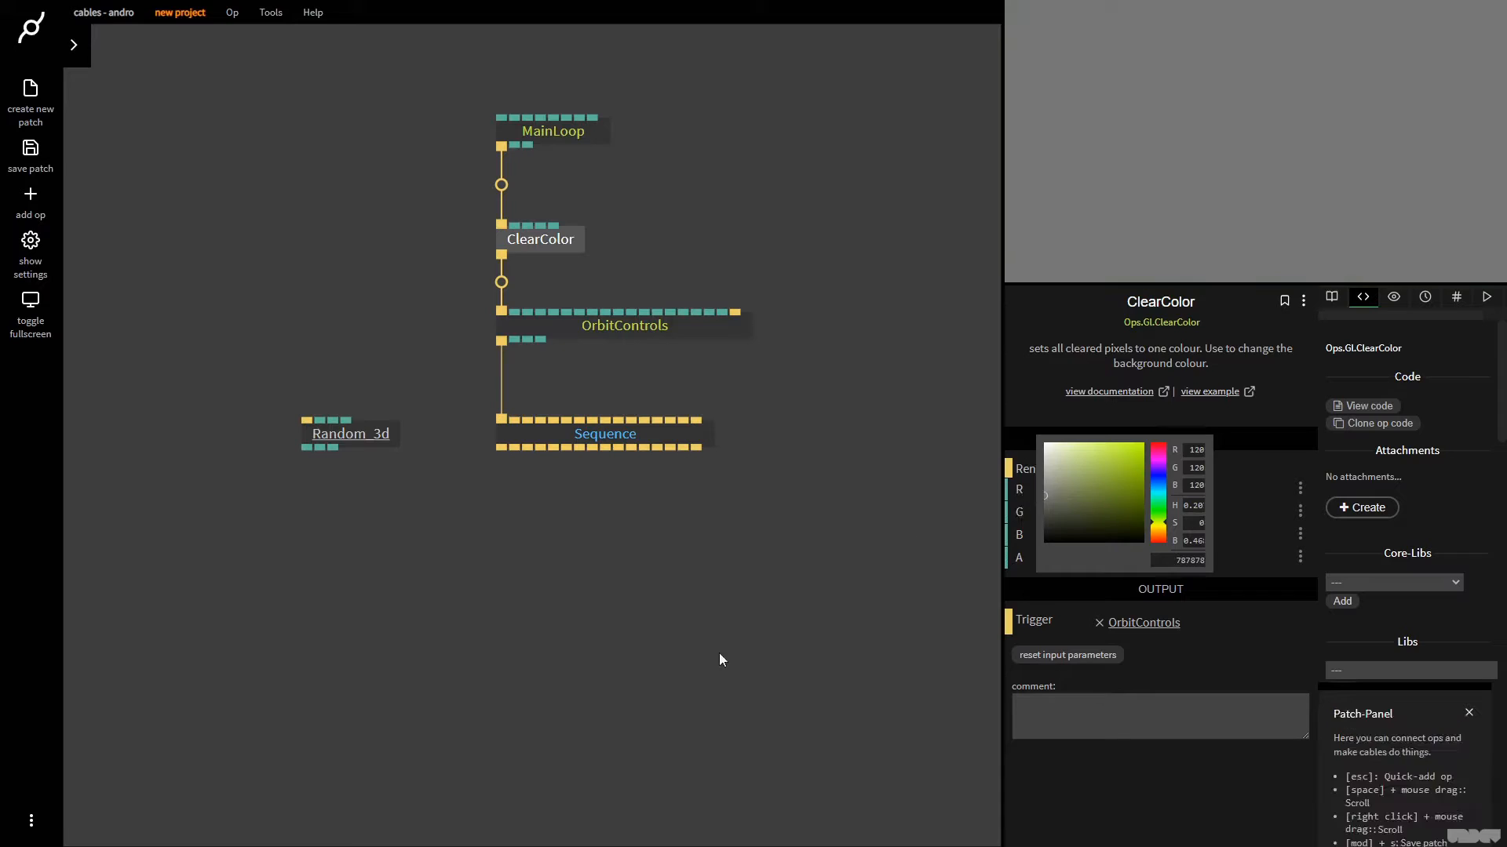
left_click(429, 518)
left_click_drag(366, 436, 381, 453)
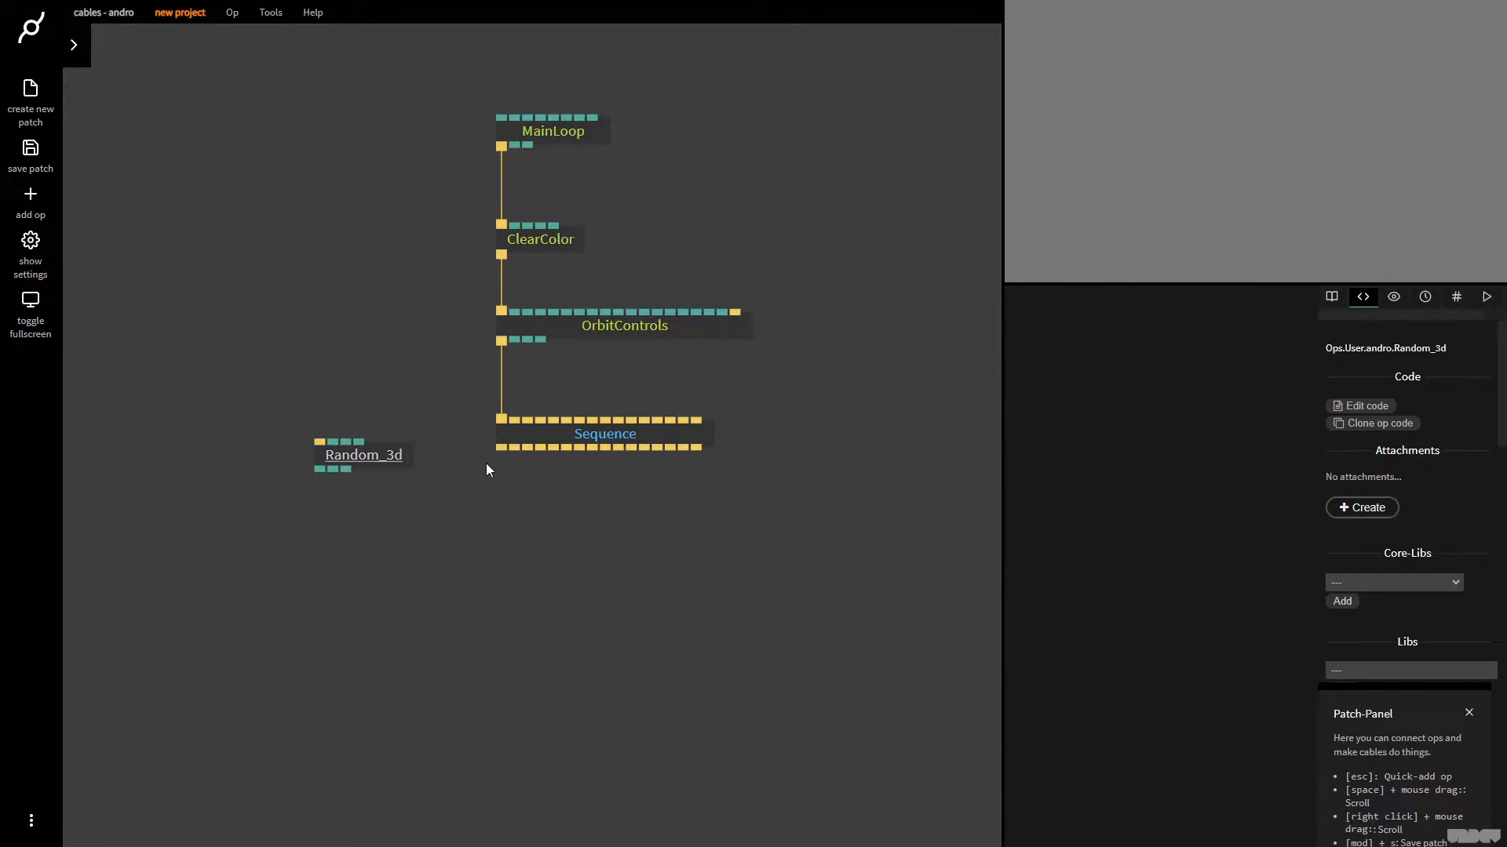
Add a Transform op fed by Sequence's first output and attach a BasicMaterial op below it
left_click_drag(506, 449, 487, 638)
type("transf")
key("Return")
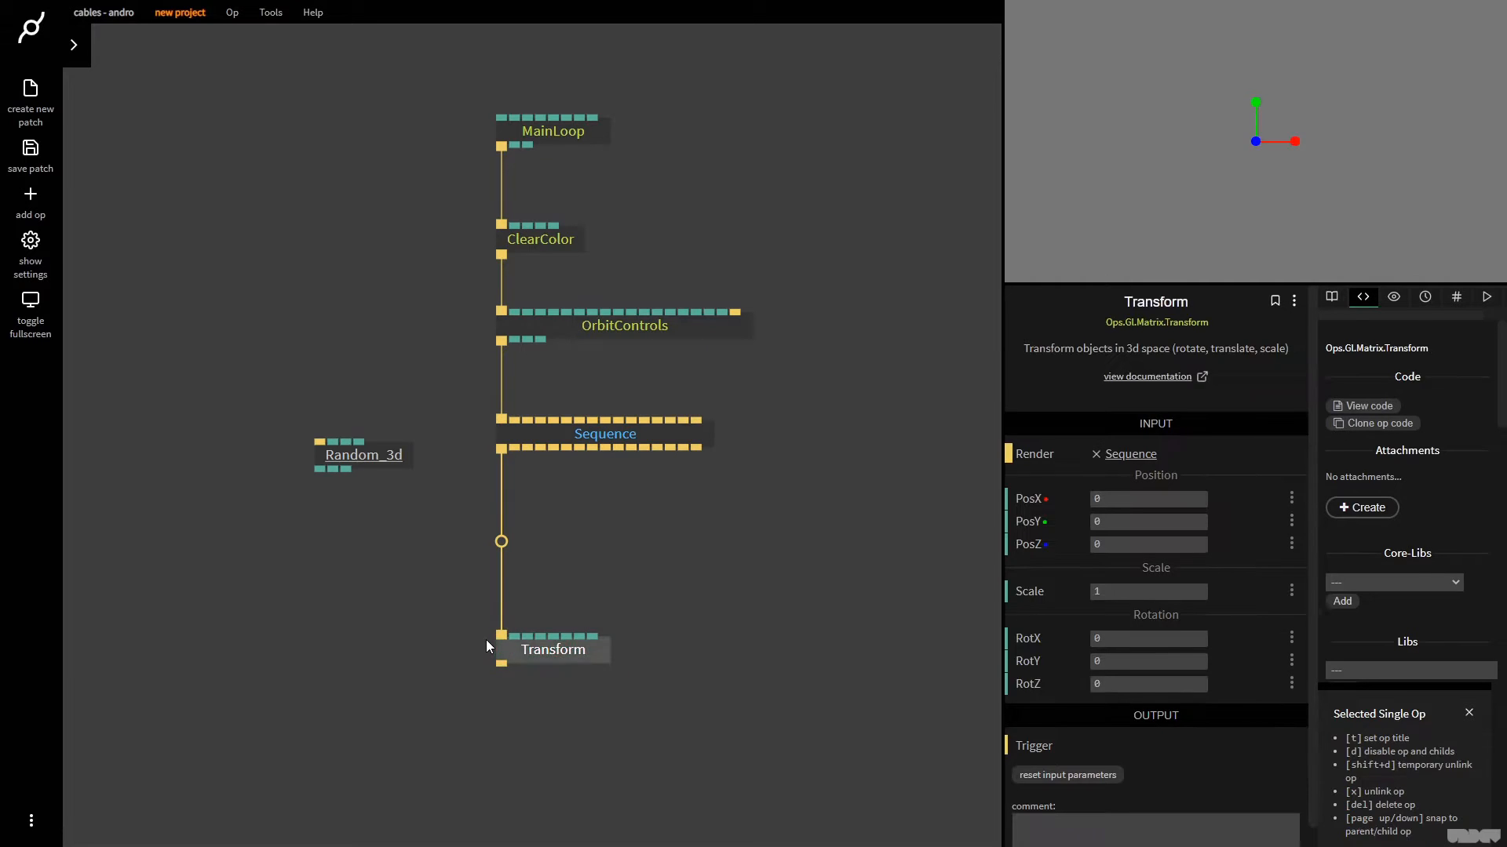
left_click_drag(497, 666, 529, 727)
type("basicm")
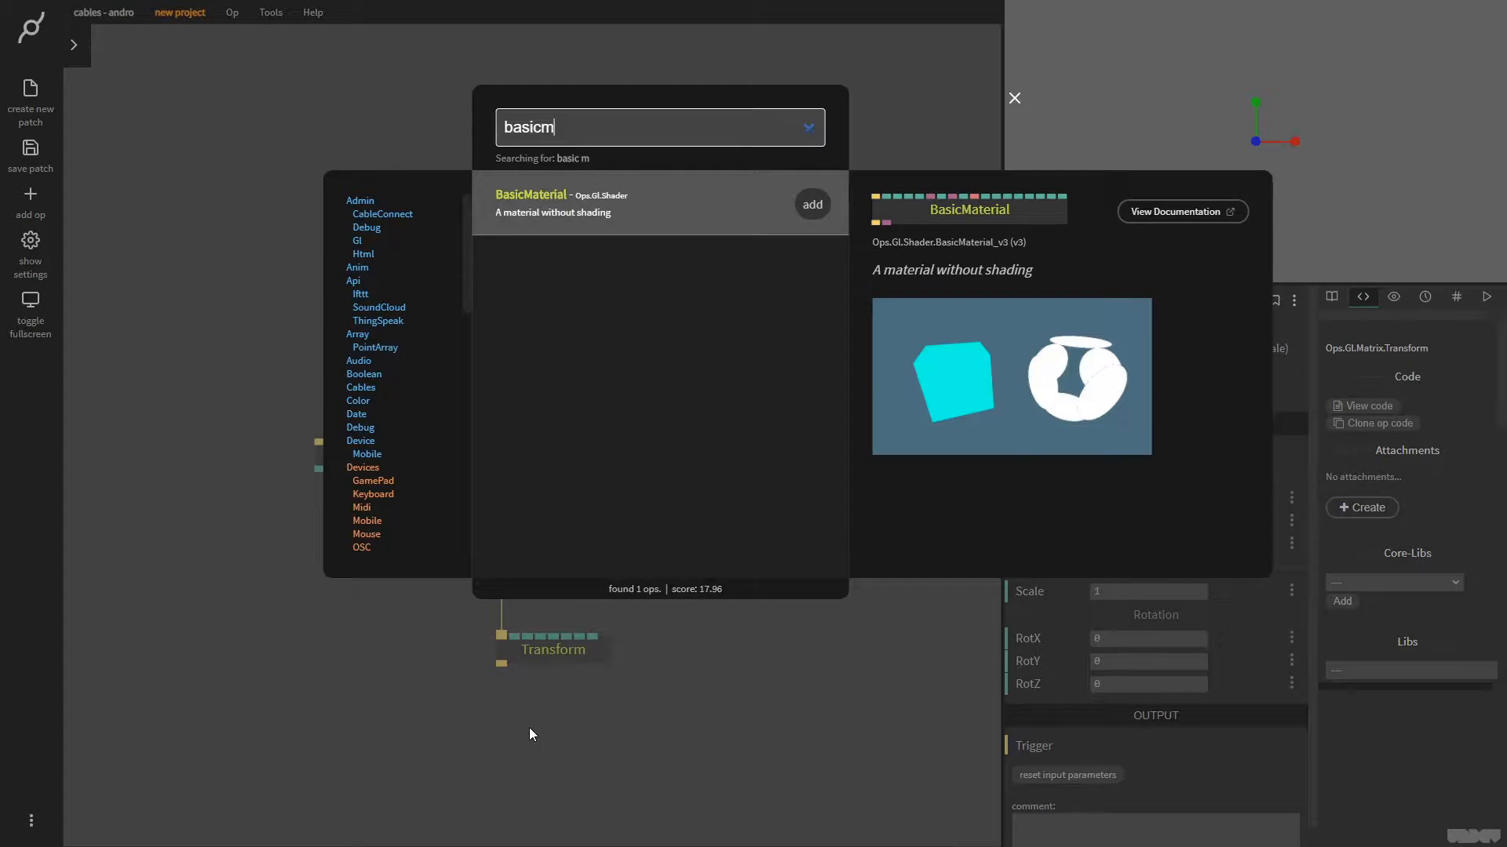
key("Return")
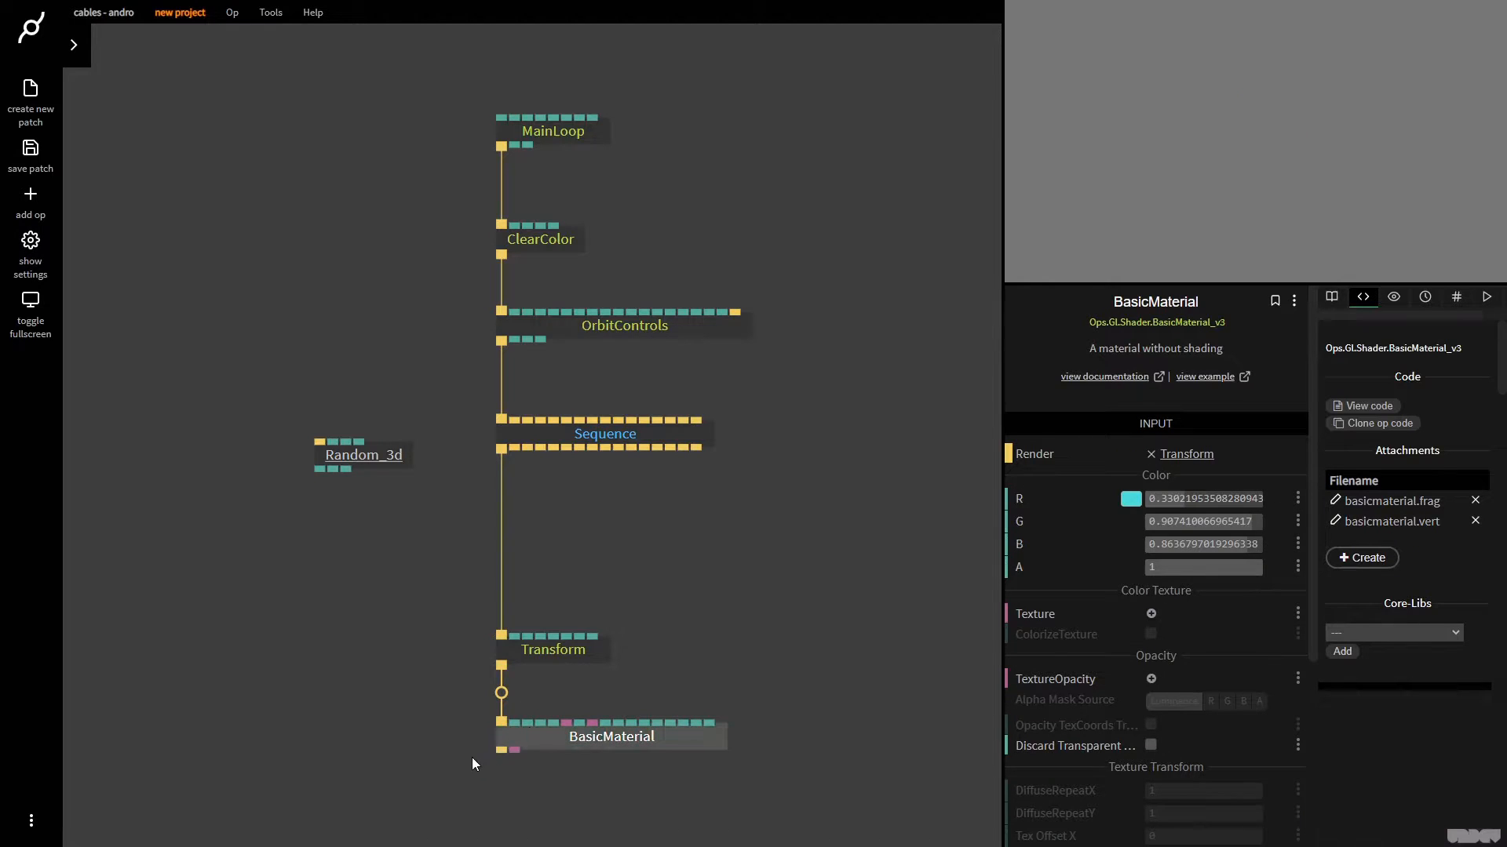
Attach a SimpleSpline op below BasicMaterial, and move Transform and BasicMaterial up to leave space above it
left_click(497, 751)
type("simple")
key("Down")
key("Down")
key("Return")
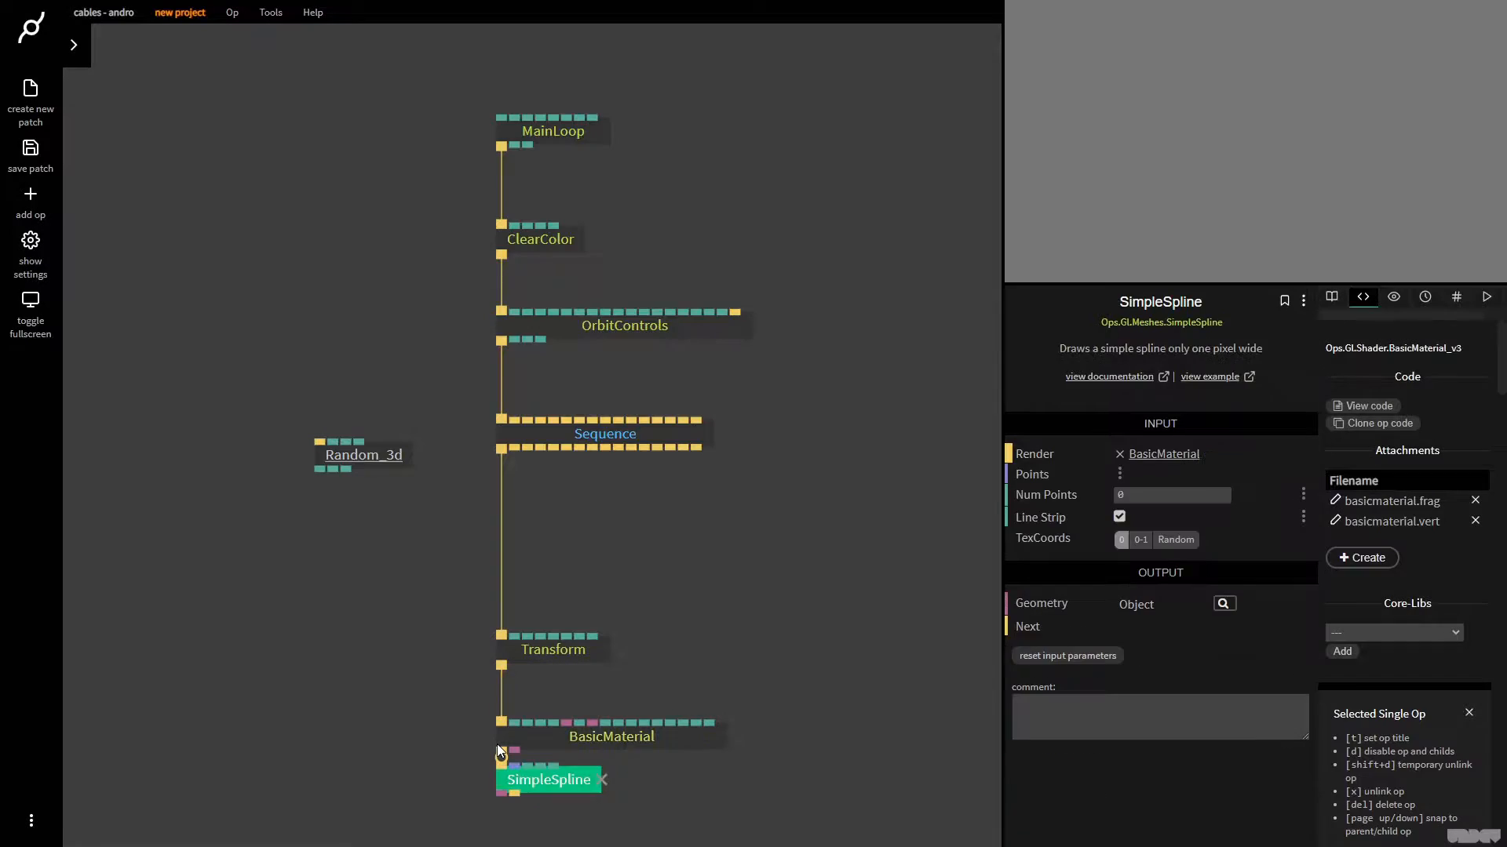
left_click_drag(748, 747, 558, 535)
left_click(481, 785)
Add a RandomNumbersArray3 op connected to SimpleSpline's Points input and place it just below BasicMaterial
left_click(517, 771)
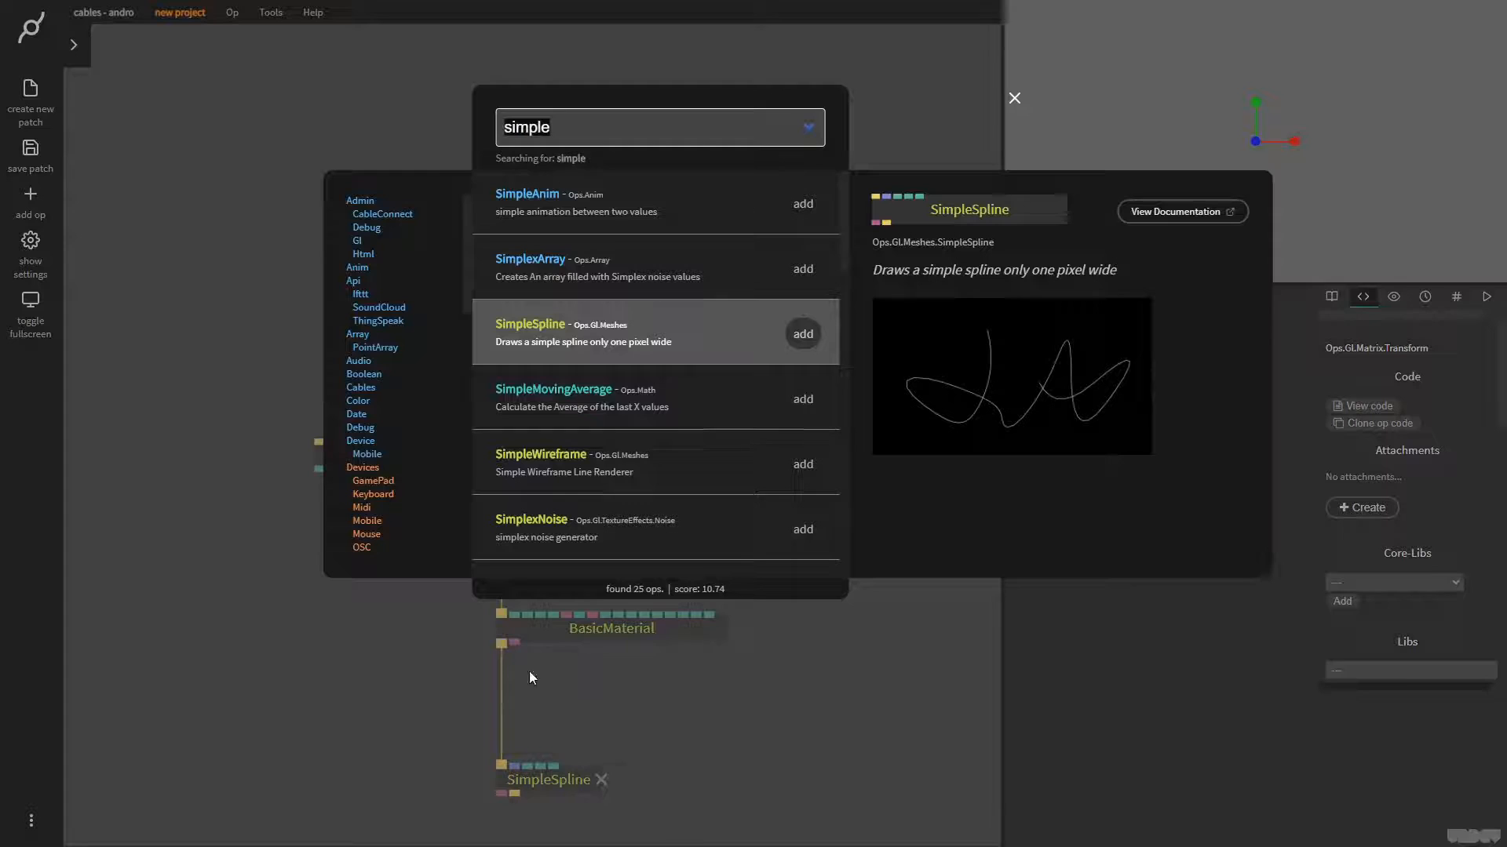
type("randomnumber")
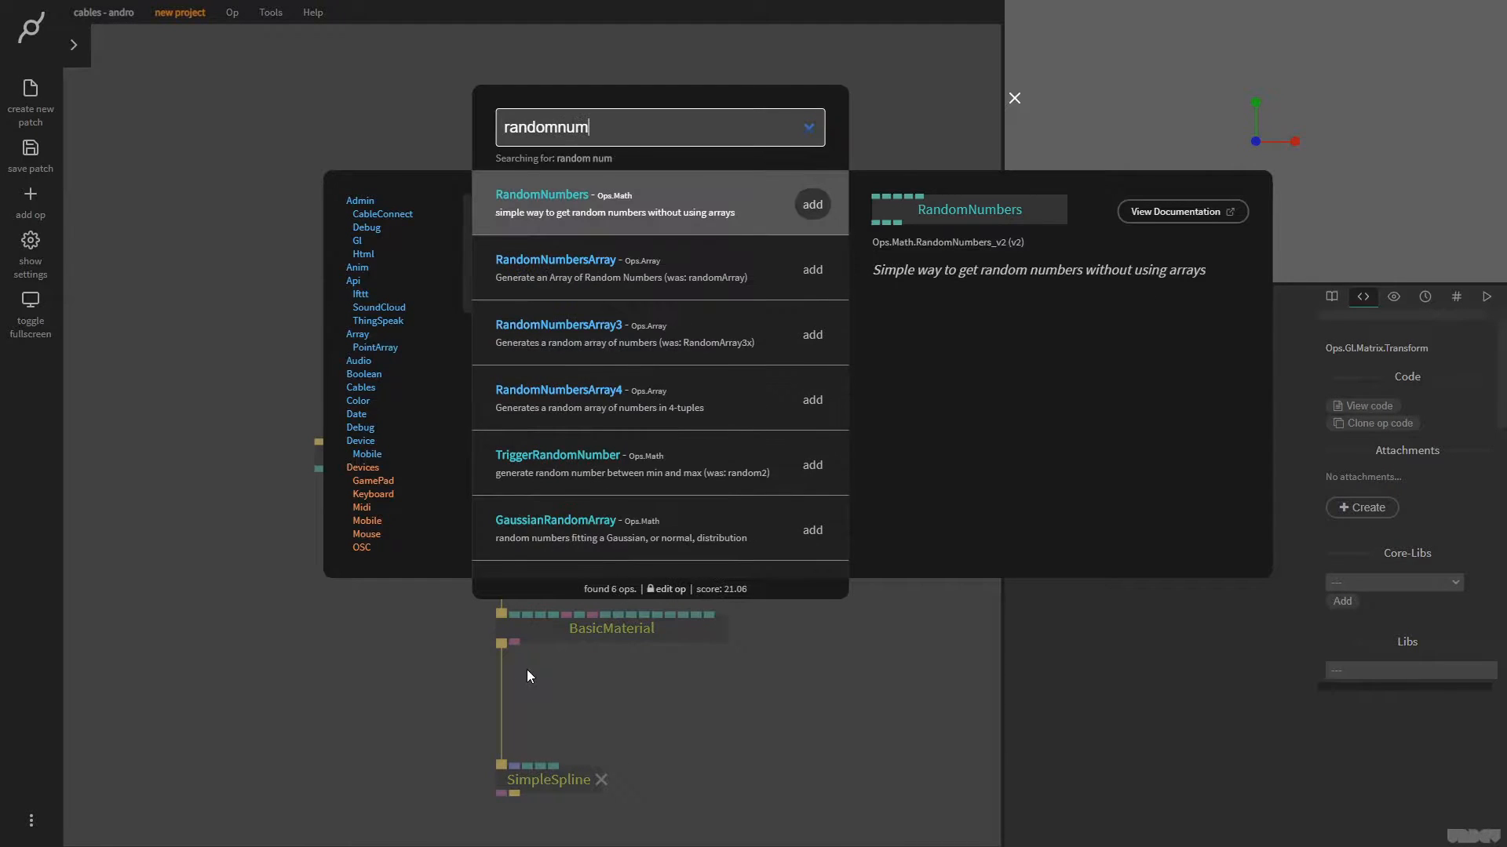
key("Down")
key("Down")
key("Return")
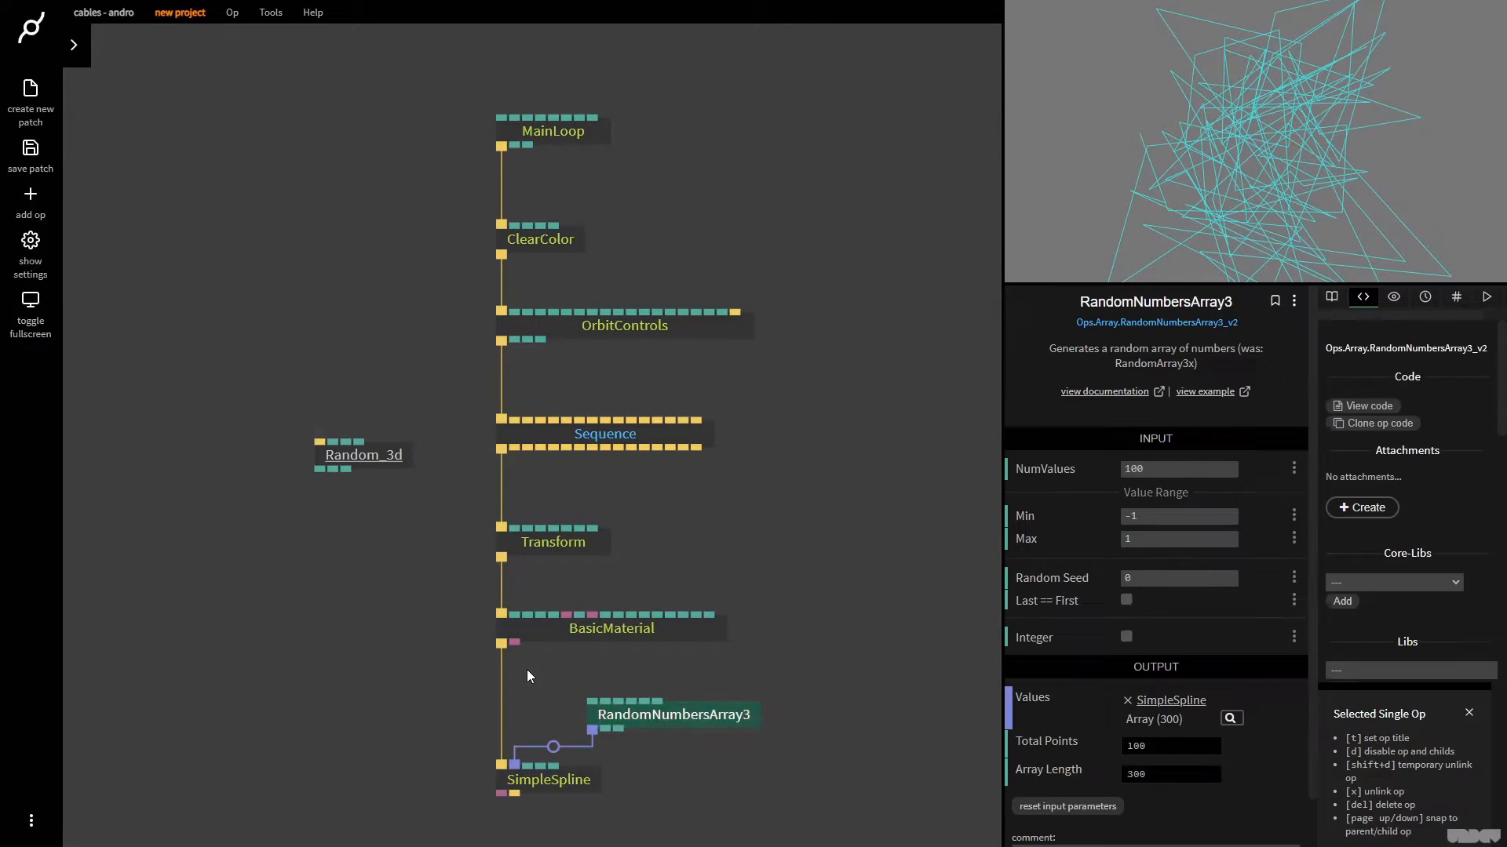
left_click_drag(725, 722, 681, 689)
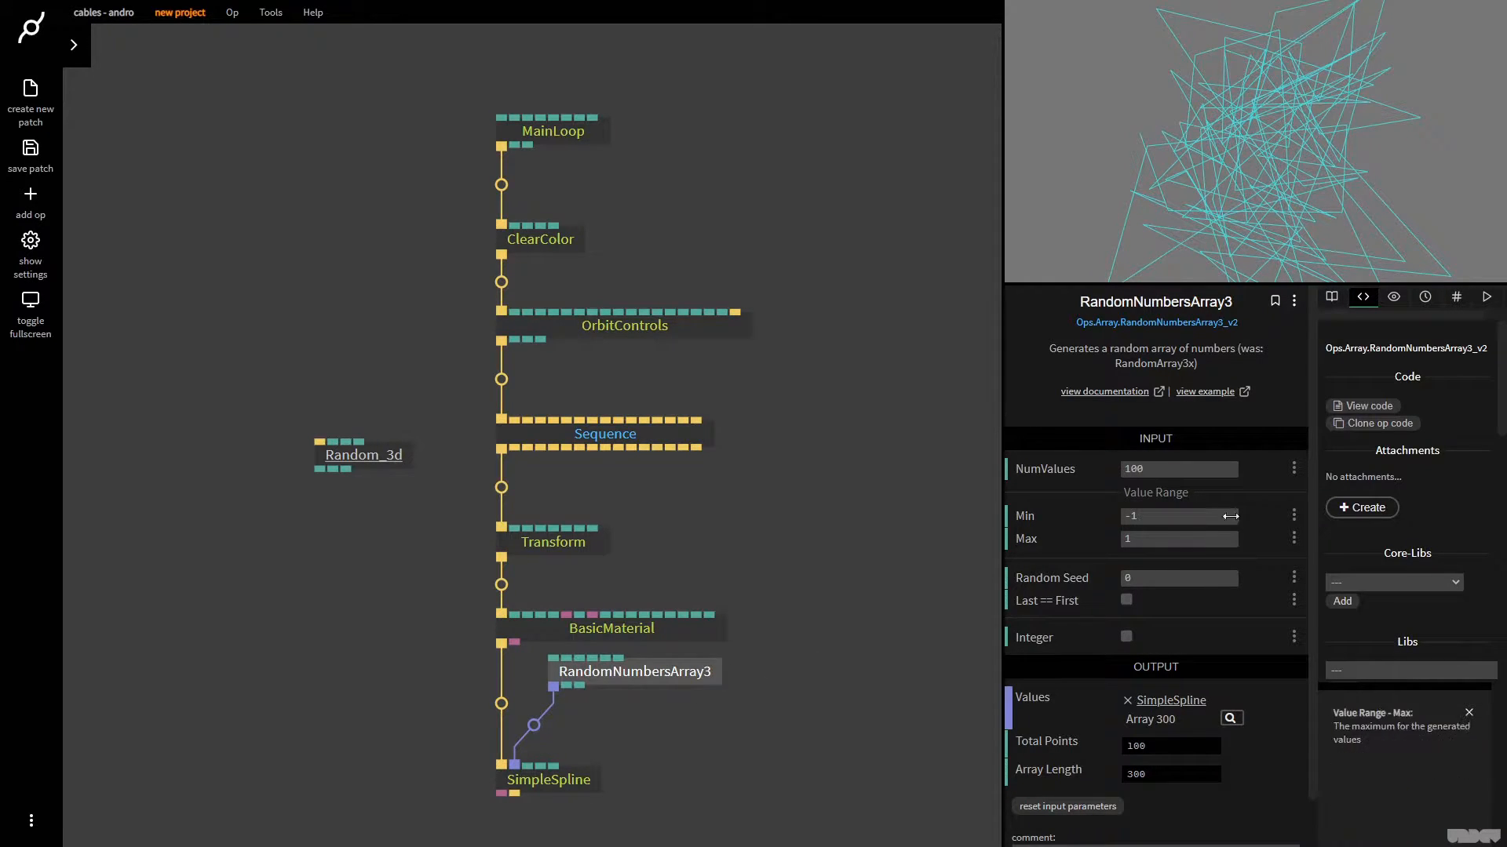
Set RandomNumbersArray3's NumValues to 10 and orbit the rendered spline to examine it
left_click(1179, 474)
type("10")
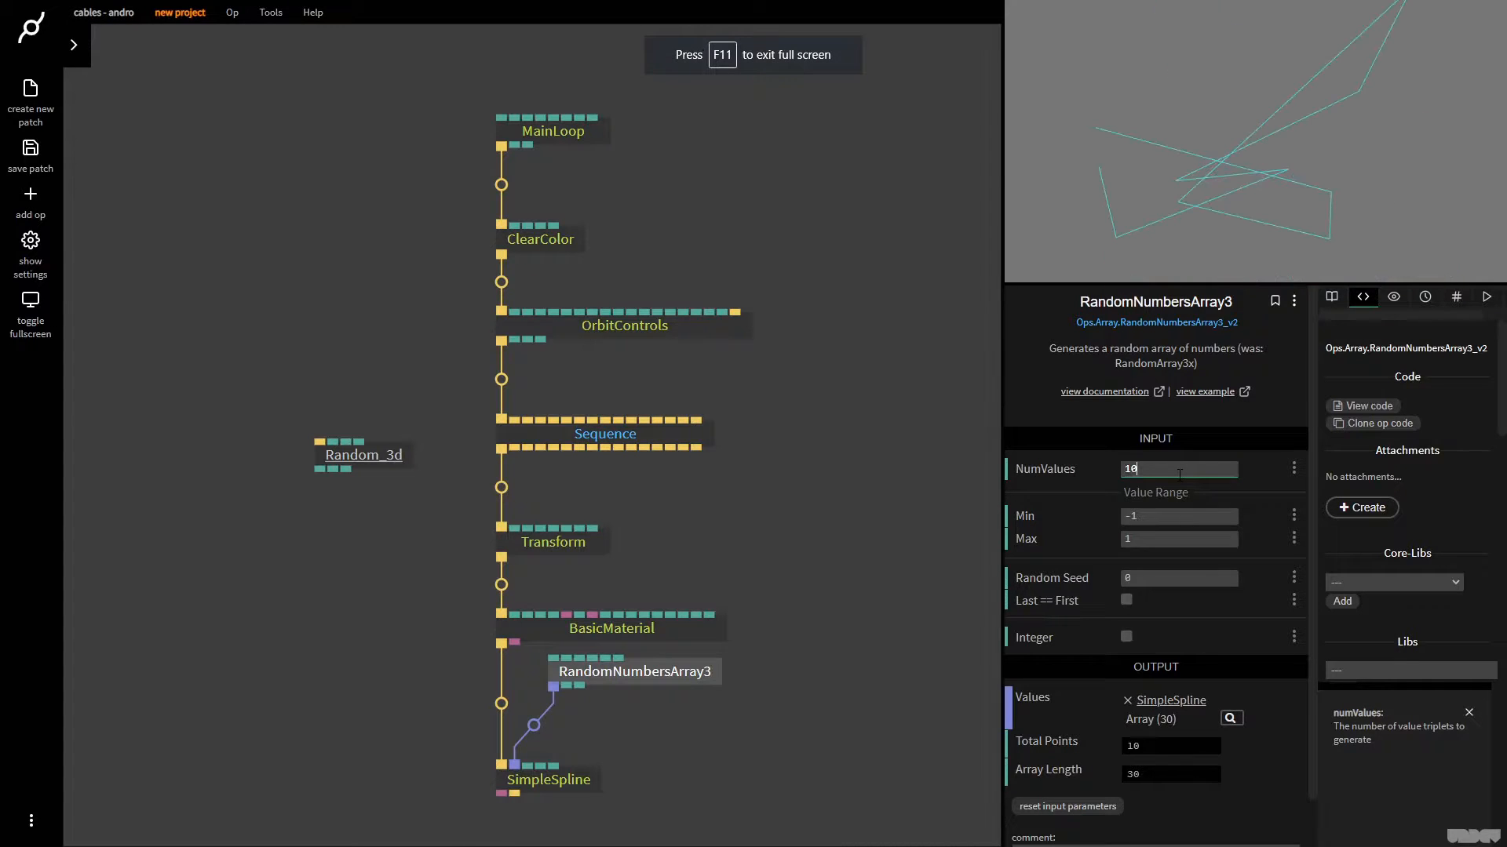
left_click_drag(1212, 149, 1141, 245)
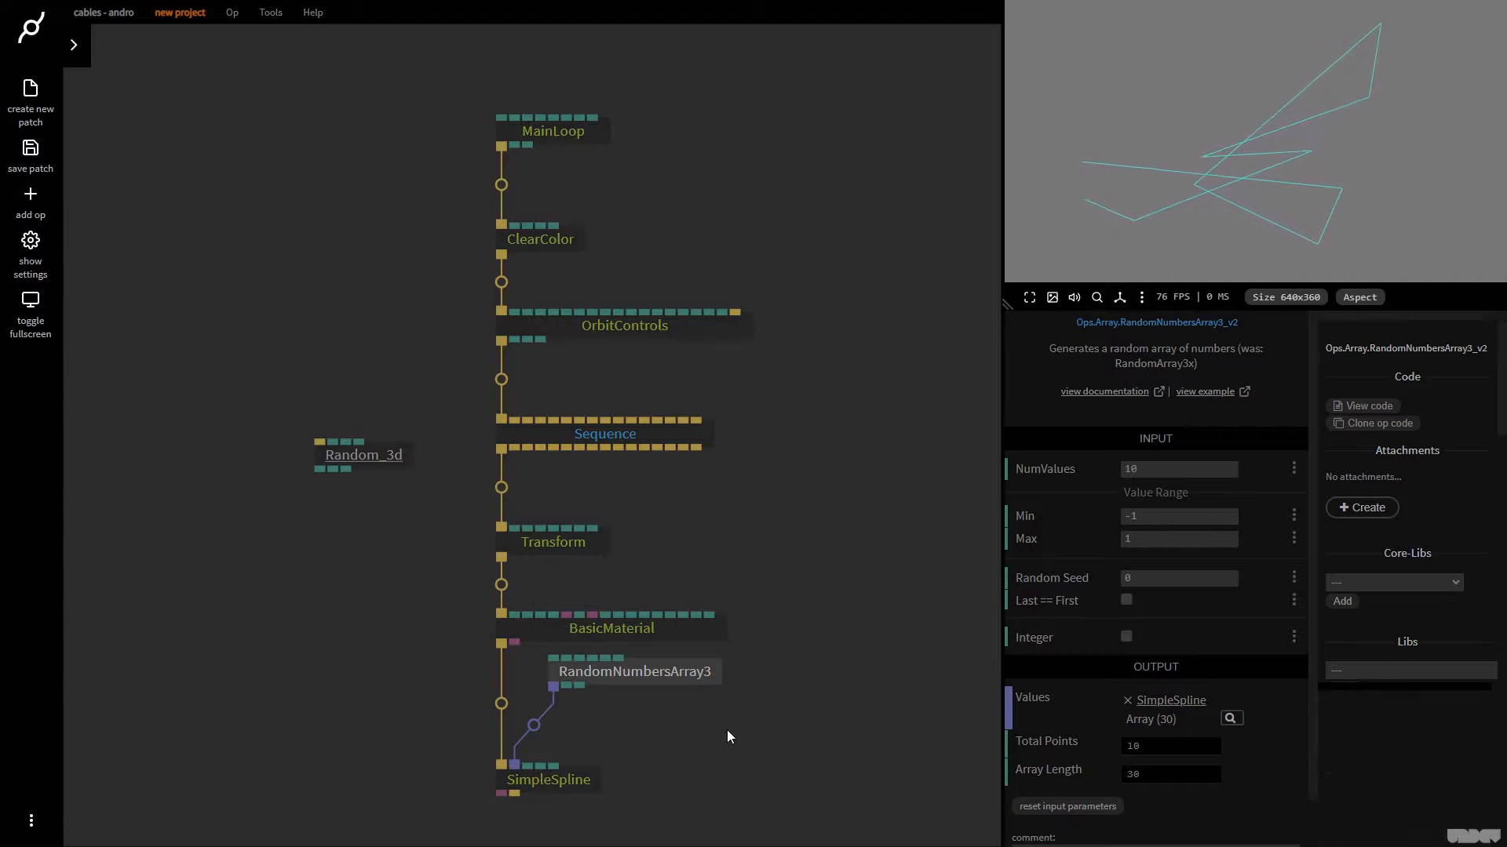
Change the BasicMaterial color to white
left_click(729, 729)
left_click(678, 627)
left_click(1130, 514)
left_click(813, 479)
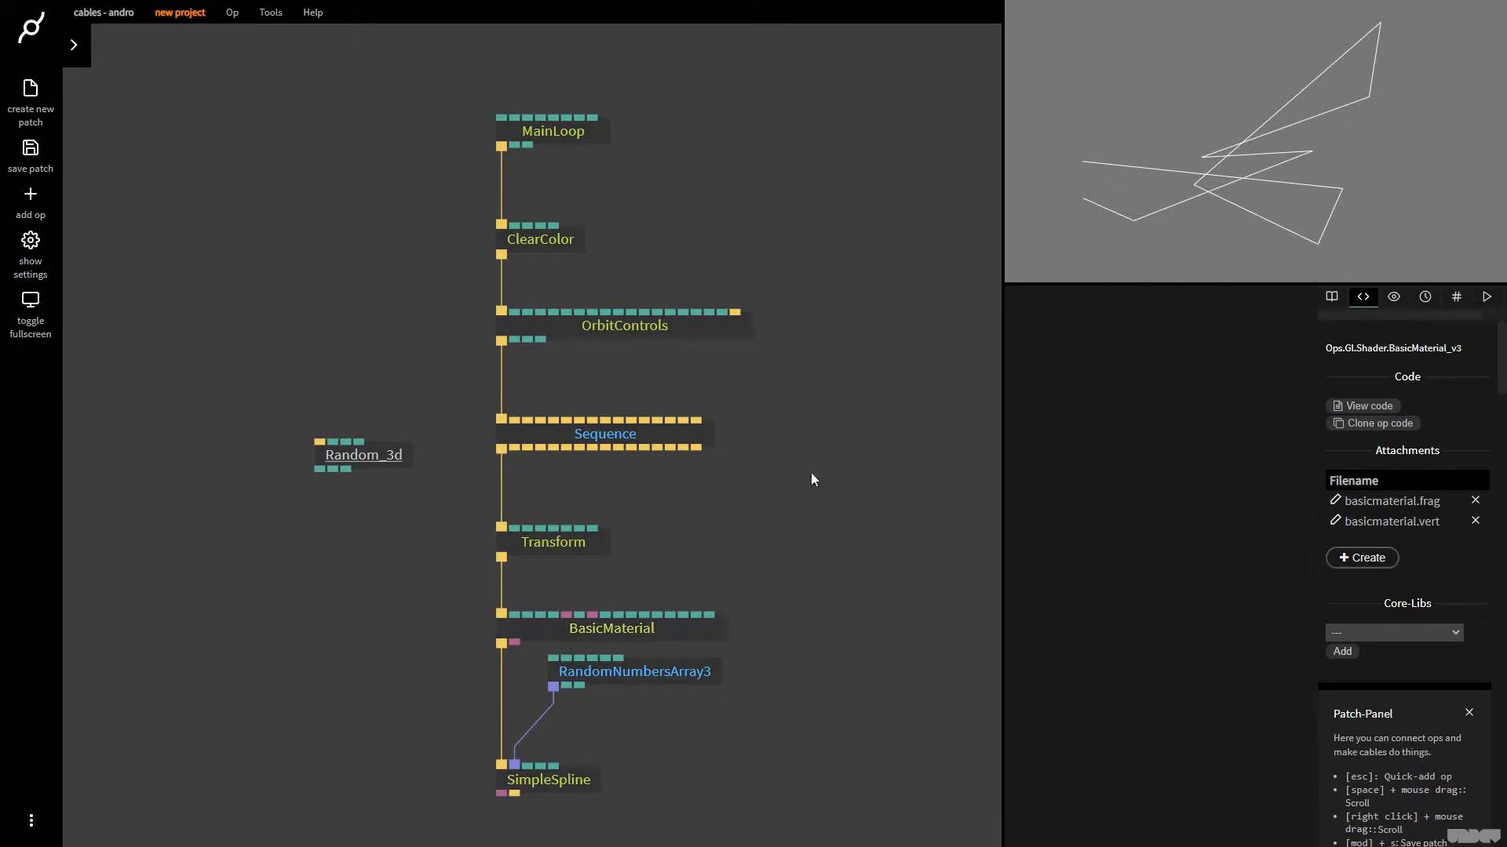
Delete the RandomNumbersArray3 op feeding the spline and select the Random_3d op
left_click(660, 681)
key("Delete")
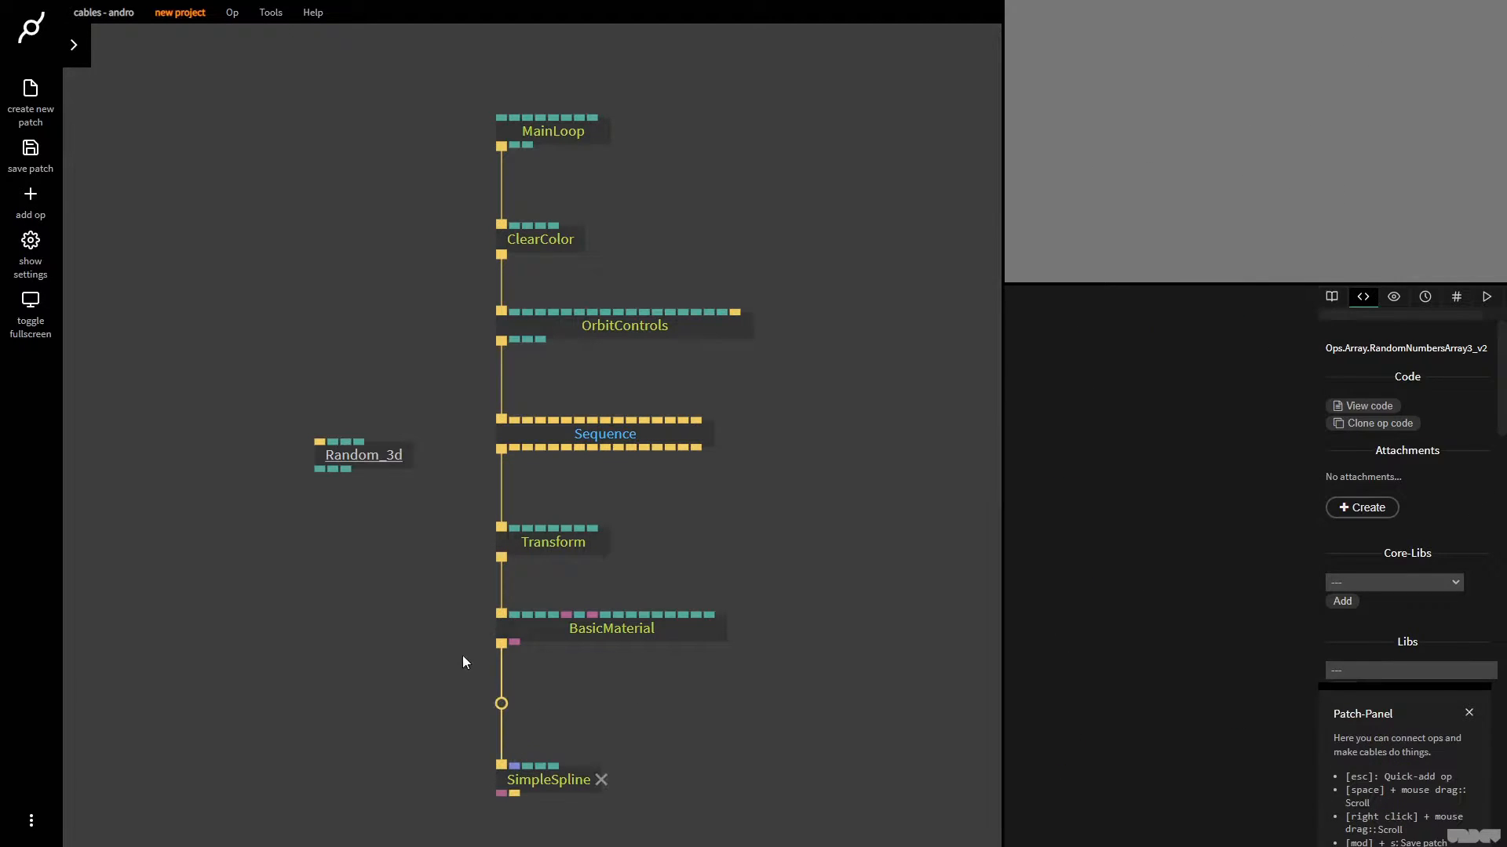
left_click(361, 460)
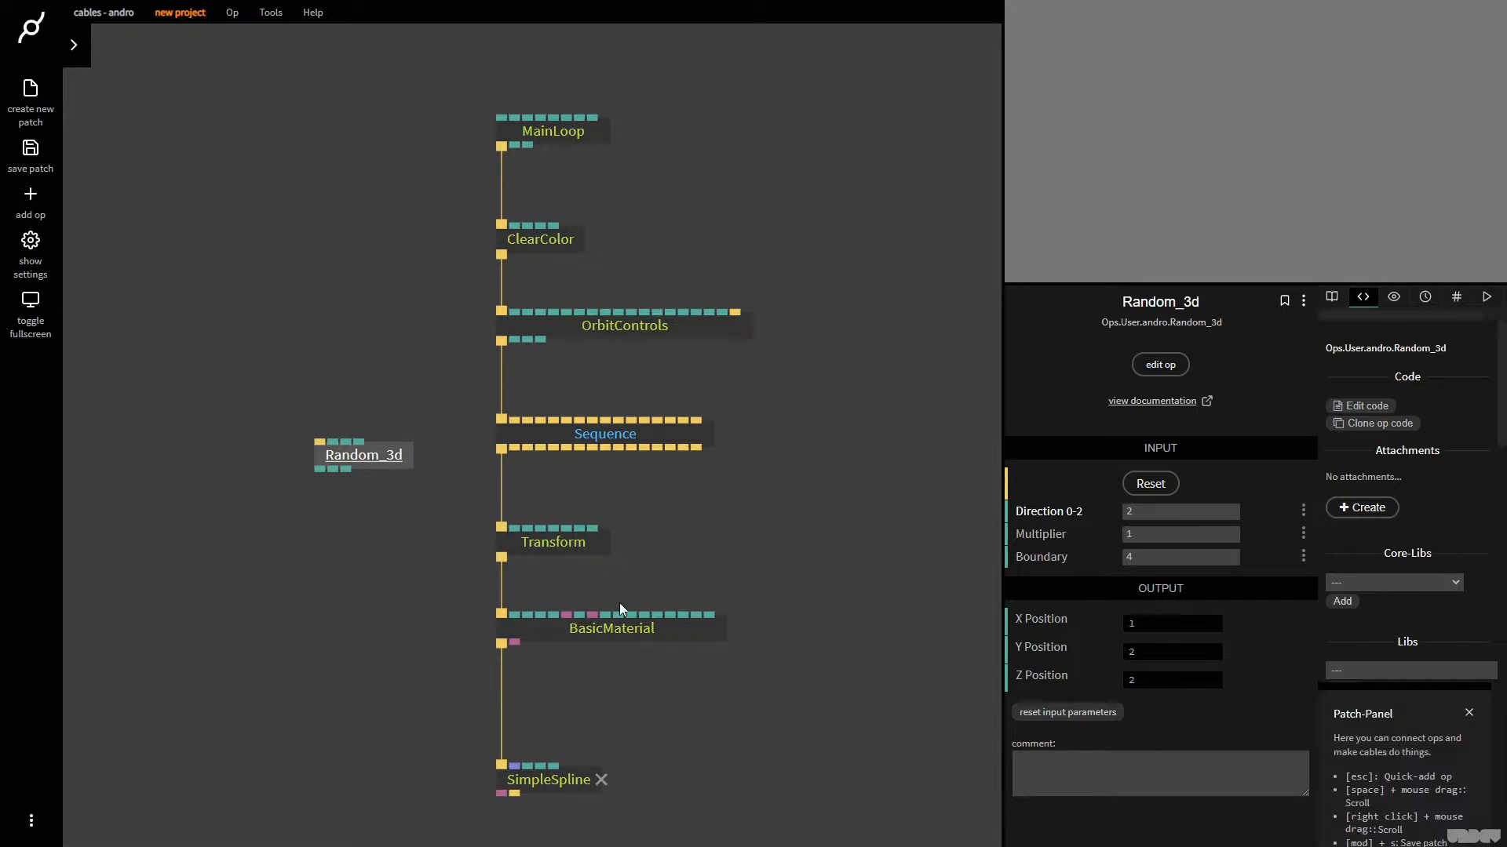
Add an ArrayBuffer3 op and arrange it just above Random_3d, beside the BasicMaterial op
key("Escape")
type("arraybuff")
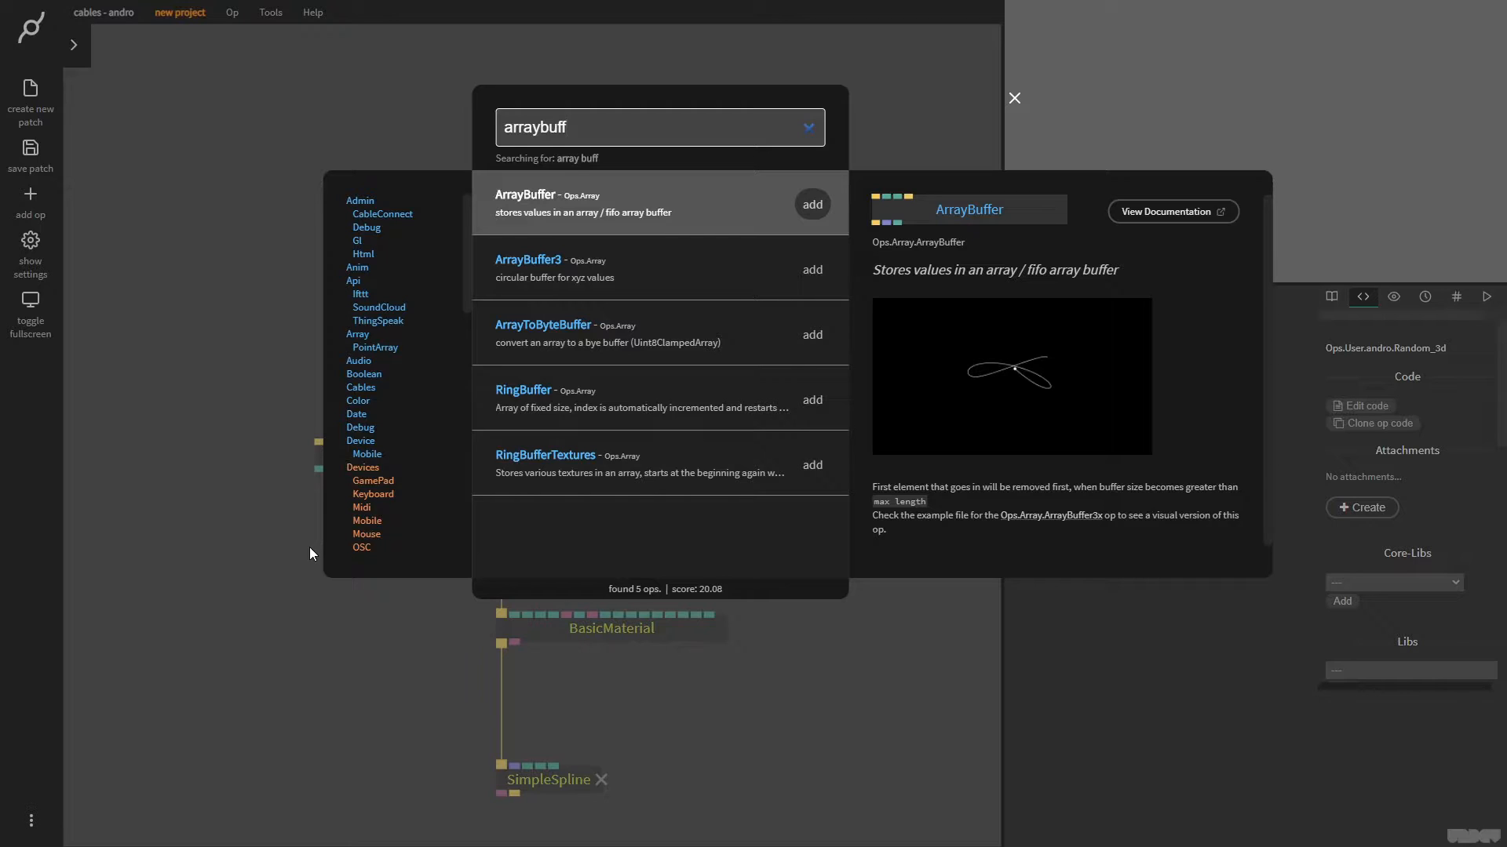
key("Down")
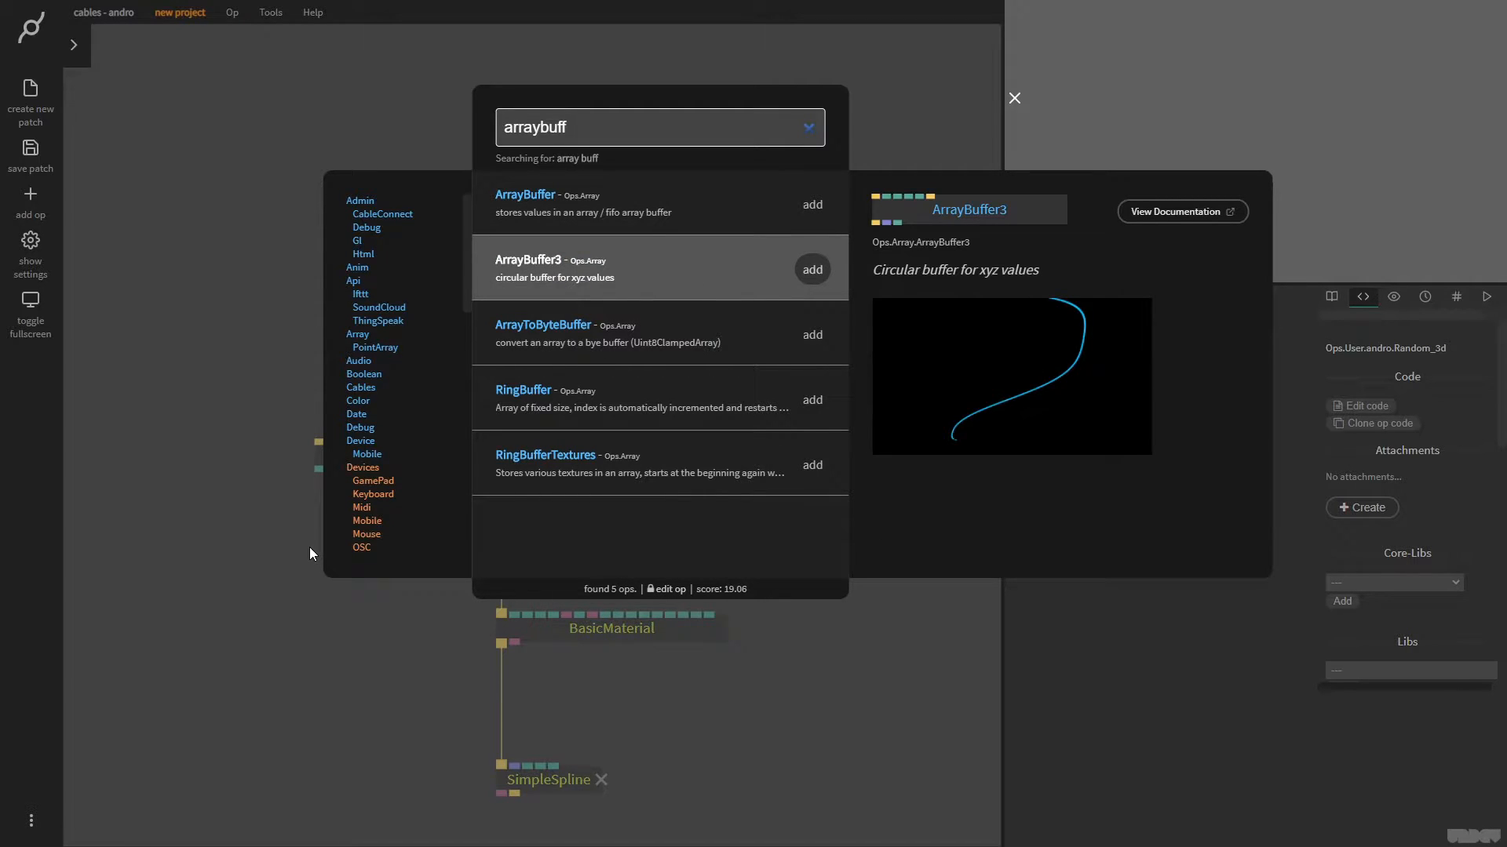
key("Return")
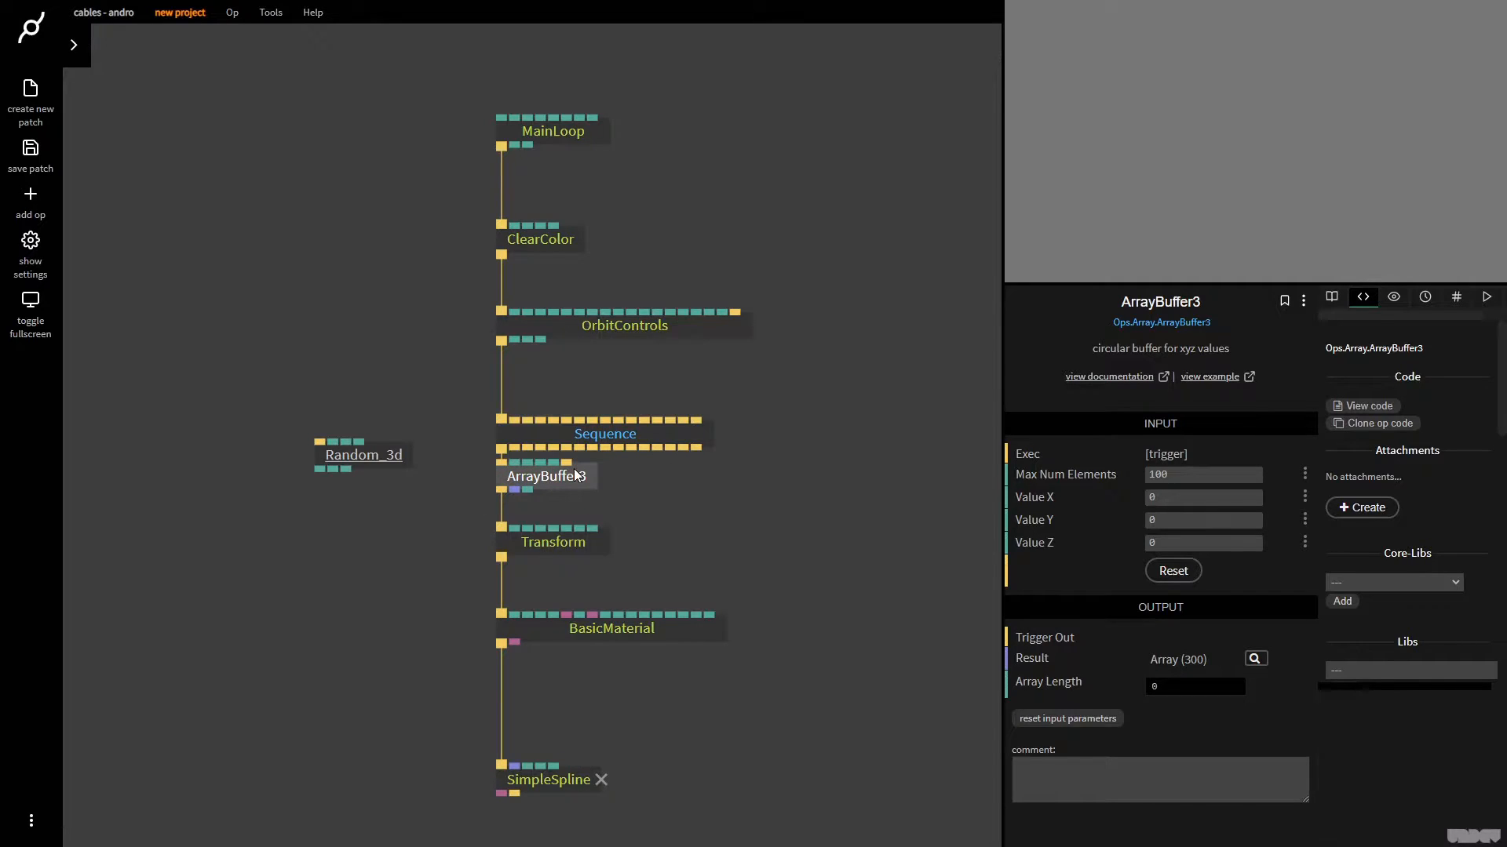
left_click_drag(575, 475, 351, 549)
left_click_drag(384, 459, 301, 646)
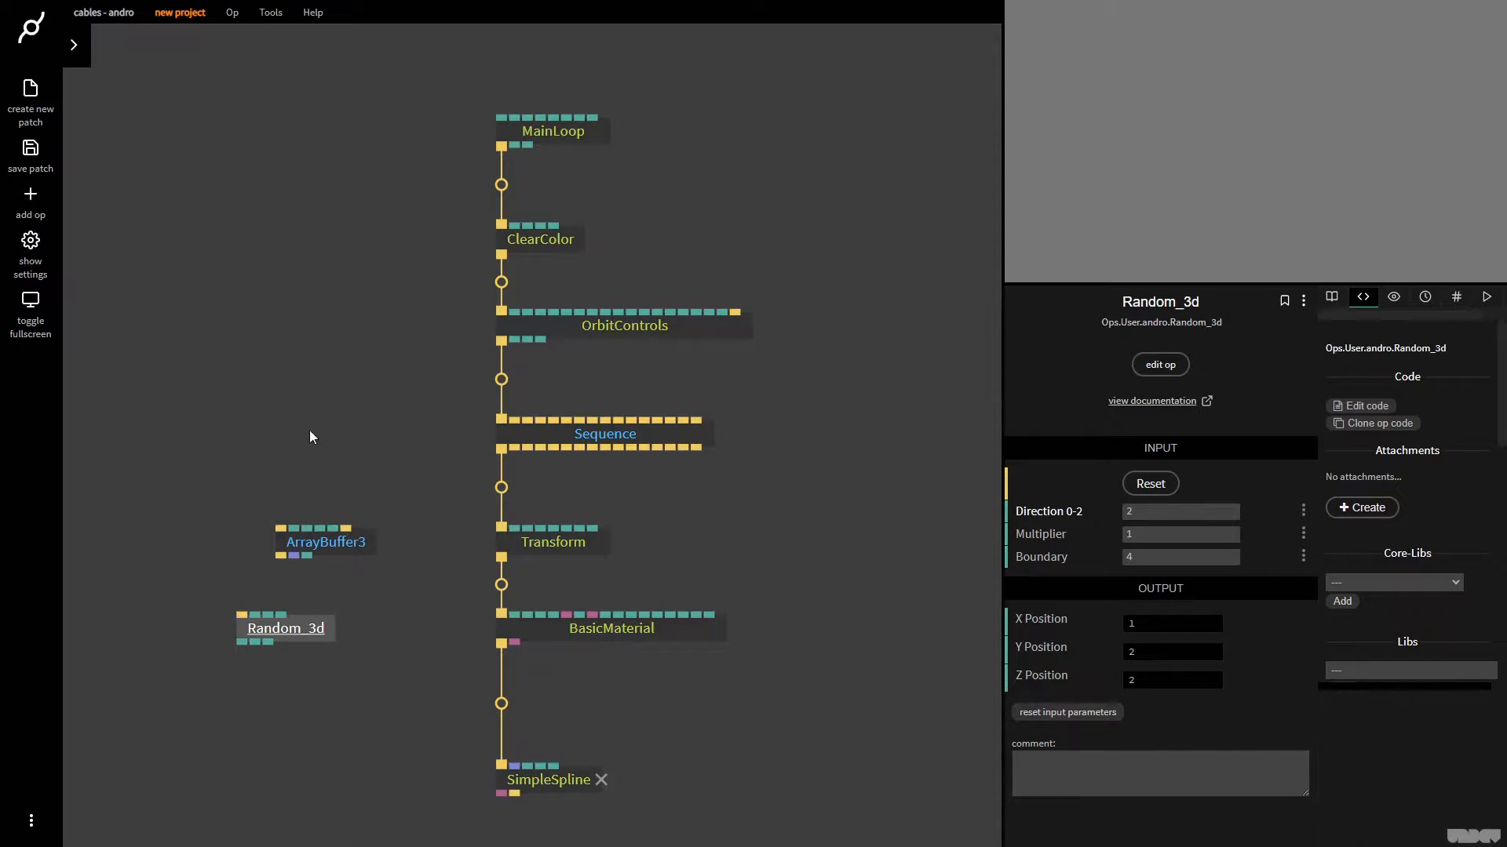
left_click_drag(399, 708, 333, 607)
Move Transform's trigger link from Sequence's first output to its seventh and shift the Transform branch beneath that output
left_click(508, 456)
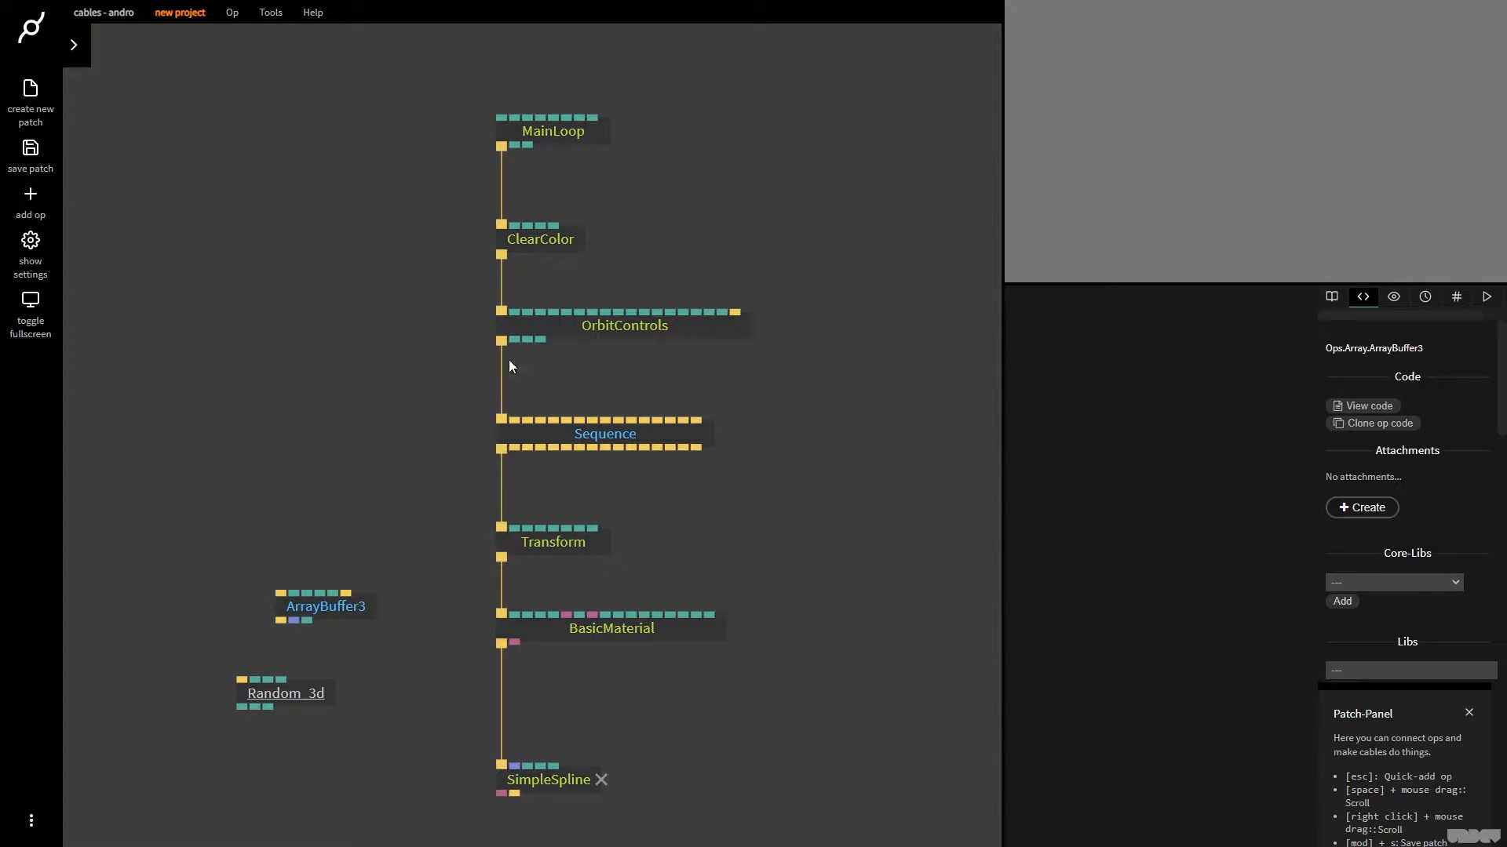
left_click_drag(499, 450, 579, 447)
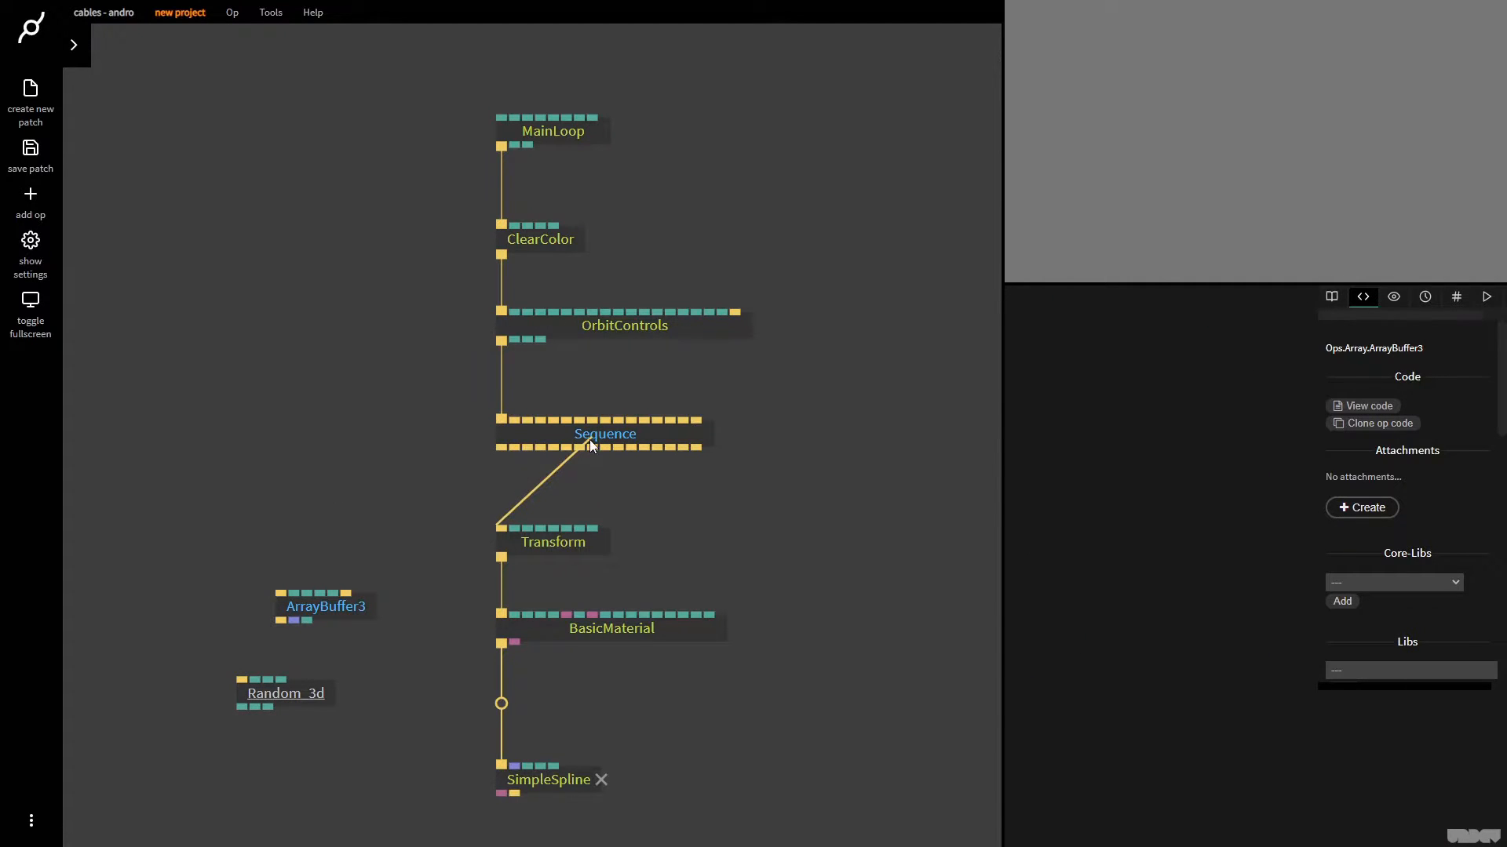
left_click_drag(719, 521, 723, 491)
left_click_drag(821, 796, 646, 535)
left_click(646, 535)
Add a TriggerRandomNumber op linked to Sequence's first trigger output, place it above ArrayBuffer3 and inspect its Result graph
left_click_drag(502, 418, 353, 480)
type("trig")
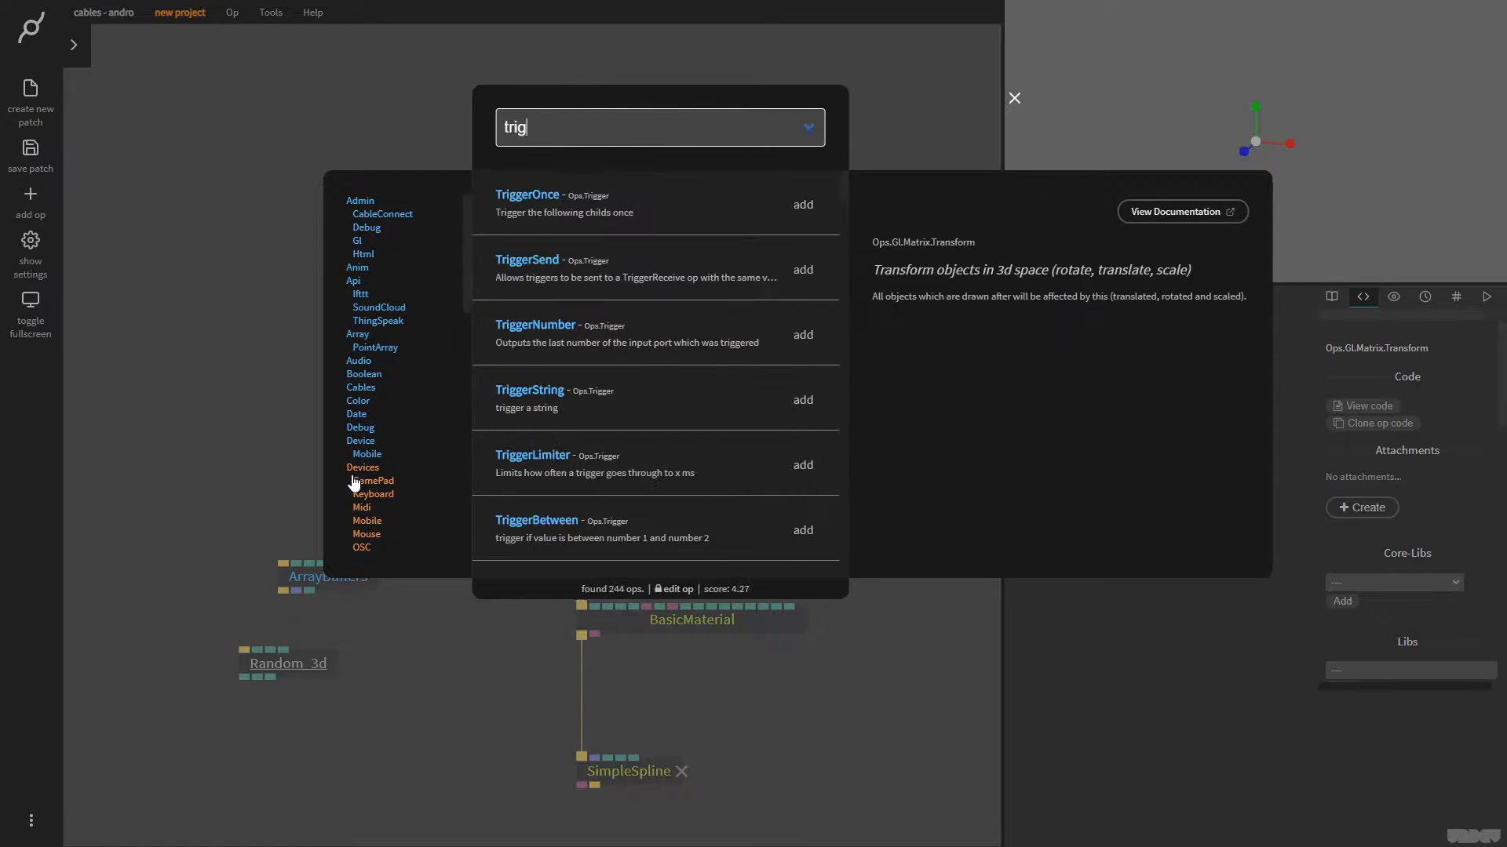
type("ger rand")
key("Down")
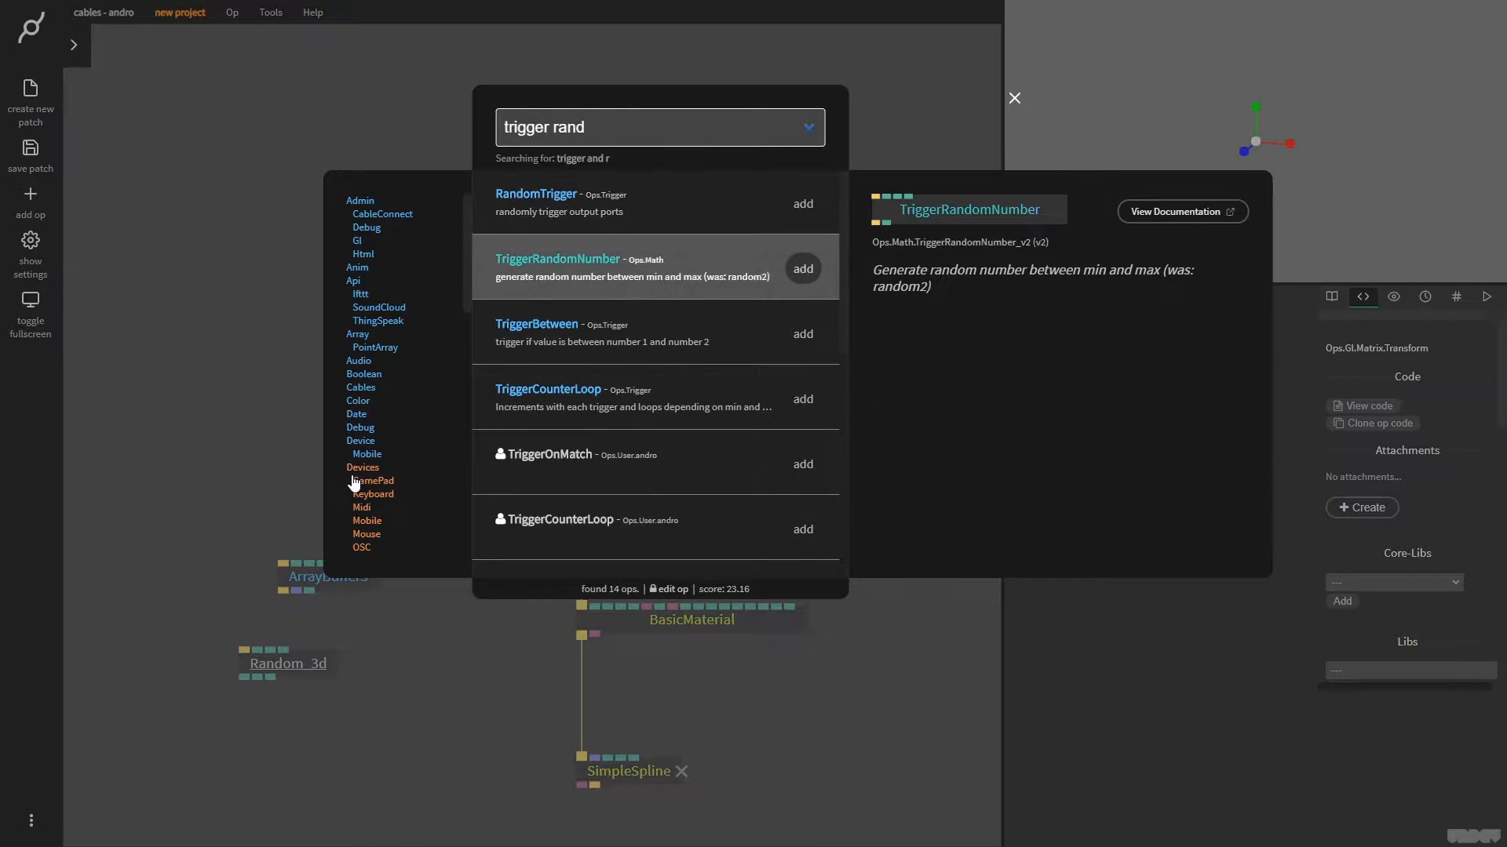
key("Return")
left_click_drag(442, 503, 420, 504)
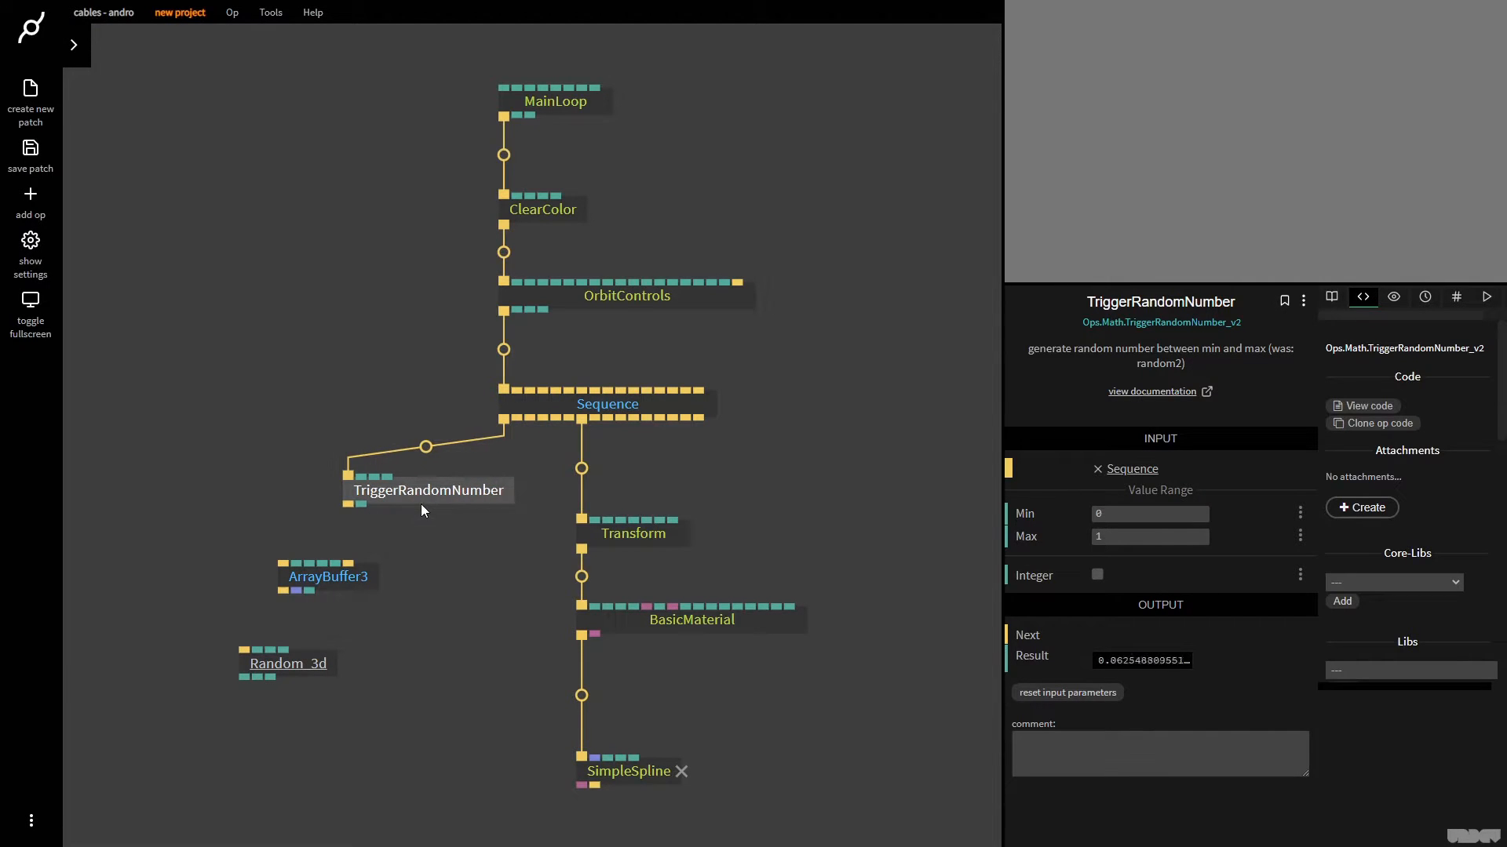
left_click(470, 591)
left_click(484, 501)
mouse_move(1149, 665)
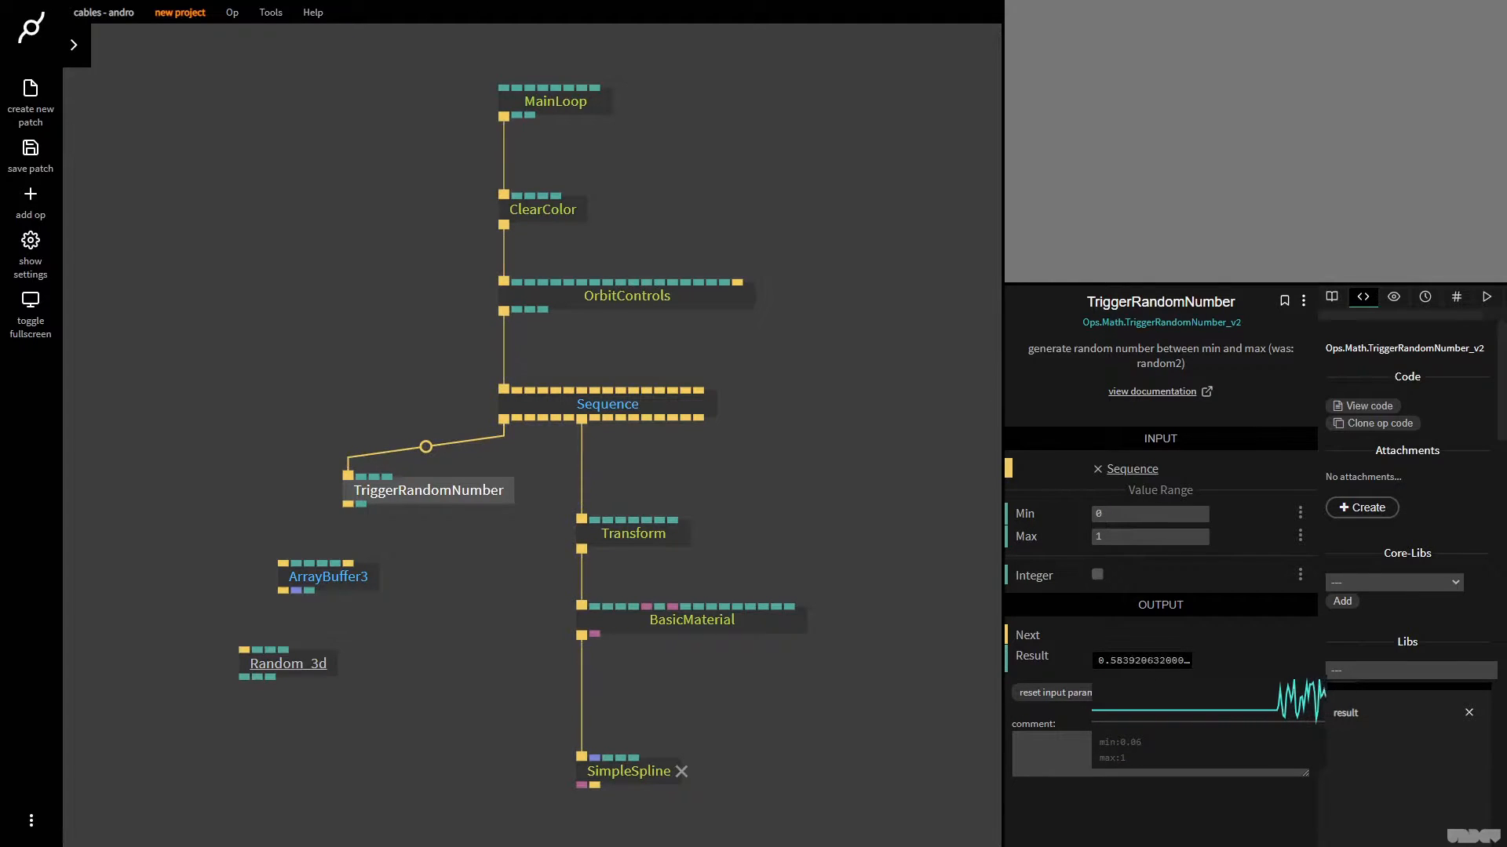
Insert a TriggerLimiter op between Sequence and TriggerRandomNumber, spreading out the surrounding ops to make room for it
left_click_drag(461, 731, 196, 560)
left_click_drag(323, 579, 348, 644)
left_click_drag(482, 500, 385, 521)
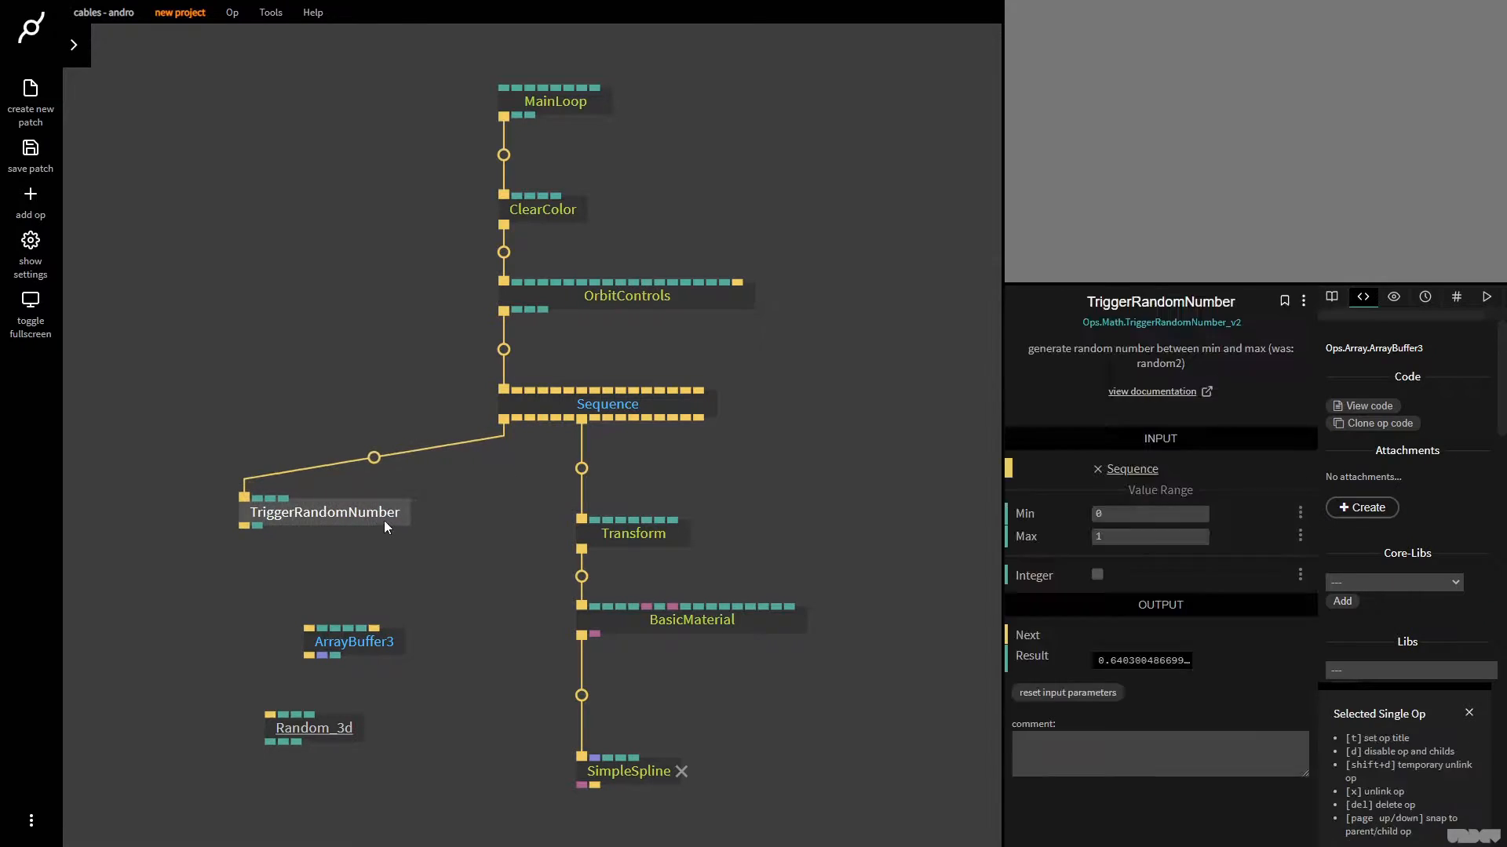
key("Escape")
type("trigger limit")
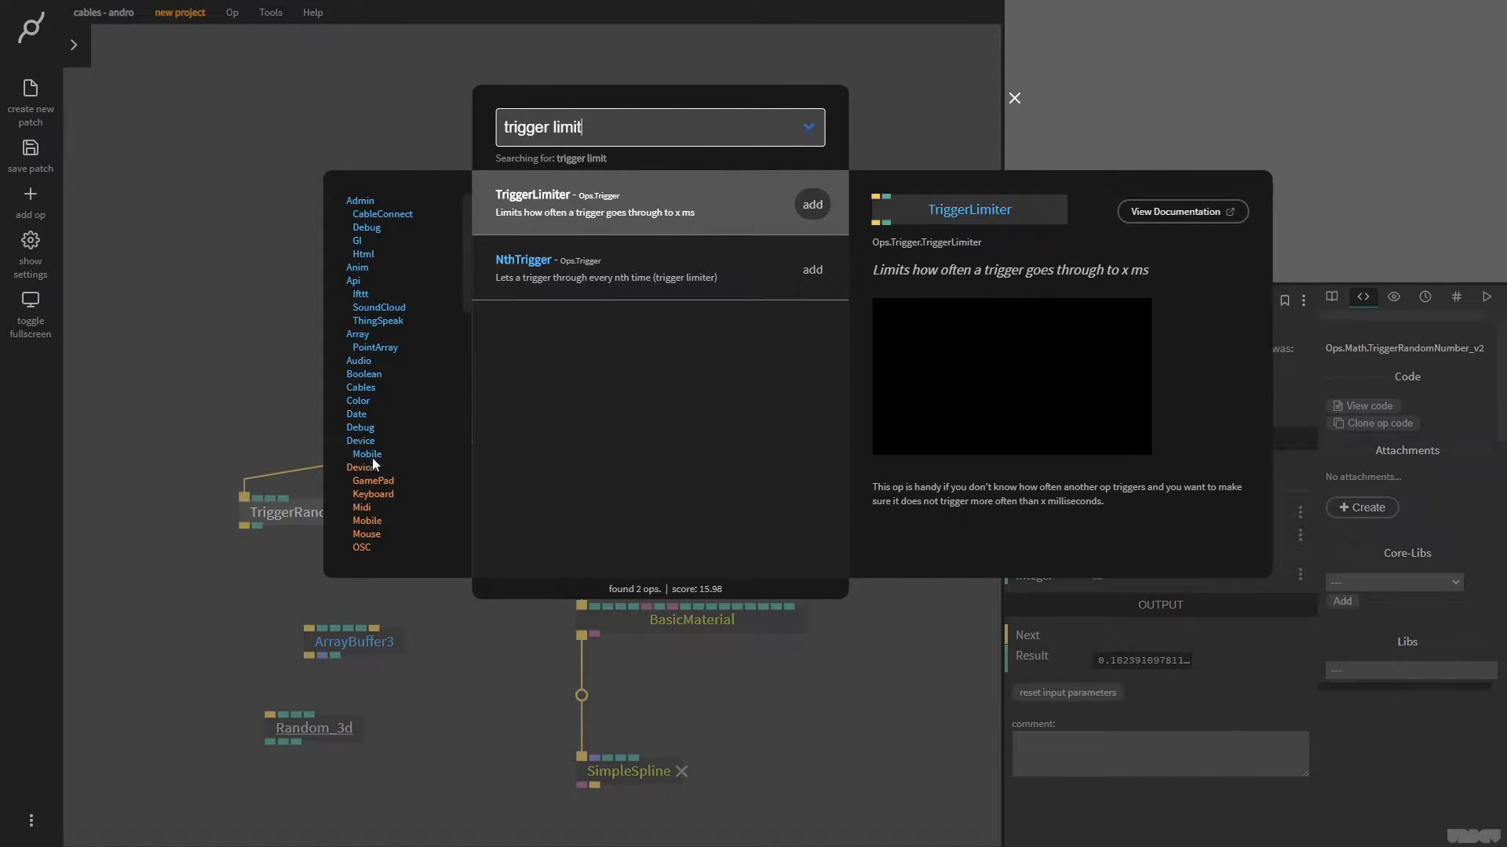
key("Return")
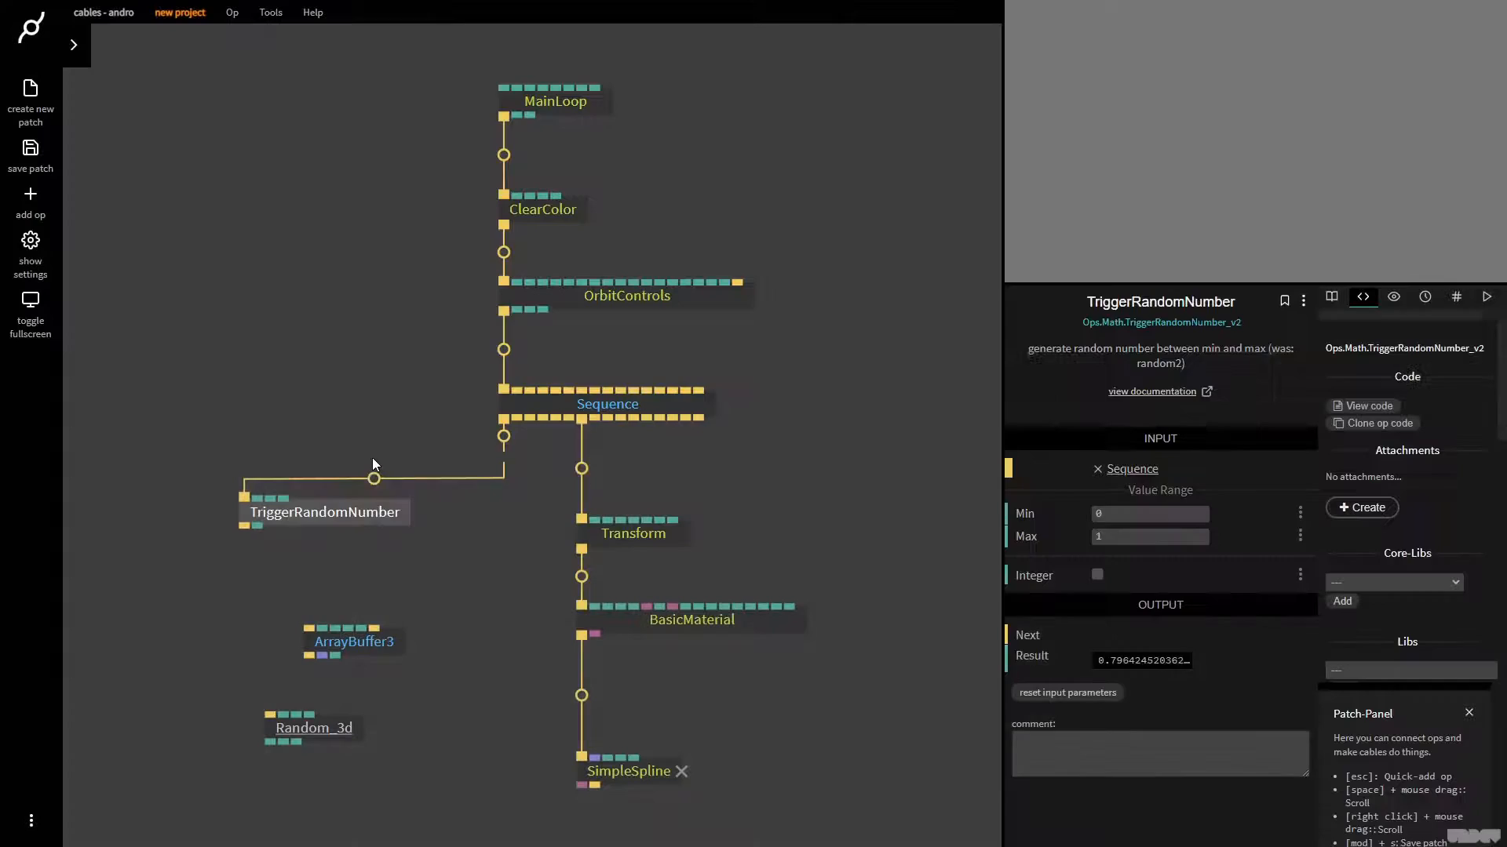
left_click_drag(587, 471, 315, 449)
left_click_drag(420, 555, 185, 389)
mouse_move(260, 451)
left_mouse_down()
mouse_move(278, 492)
mouse_move(277, 474)
left_mouse_up()
left_click(353, 470)
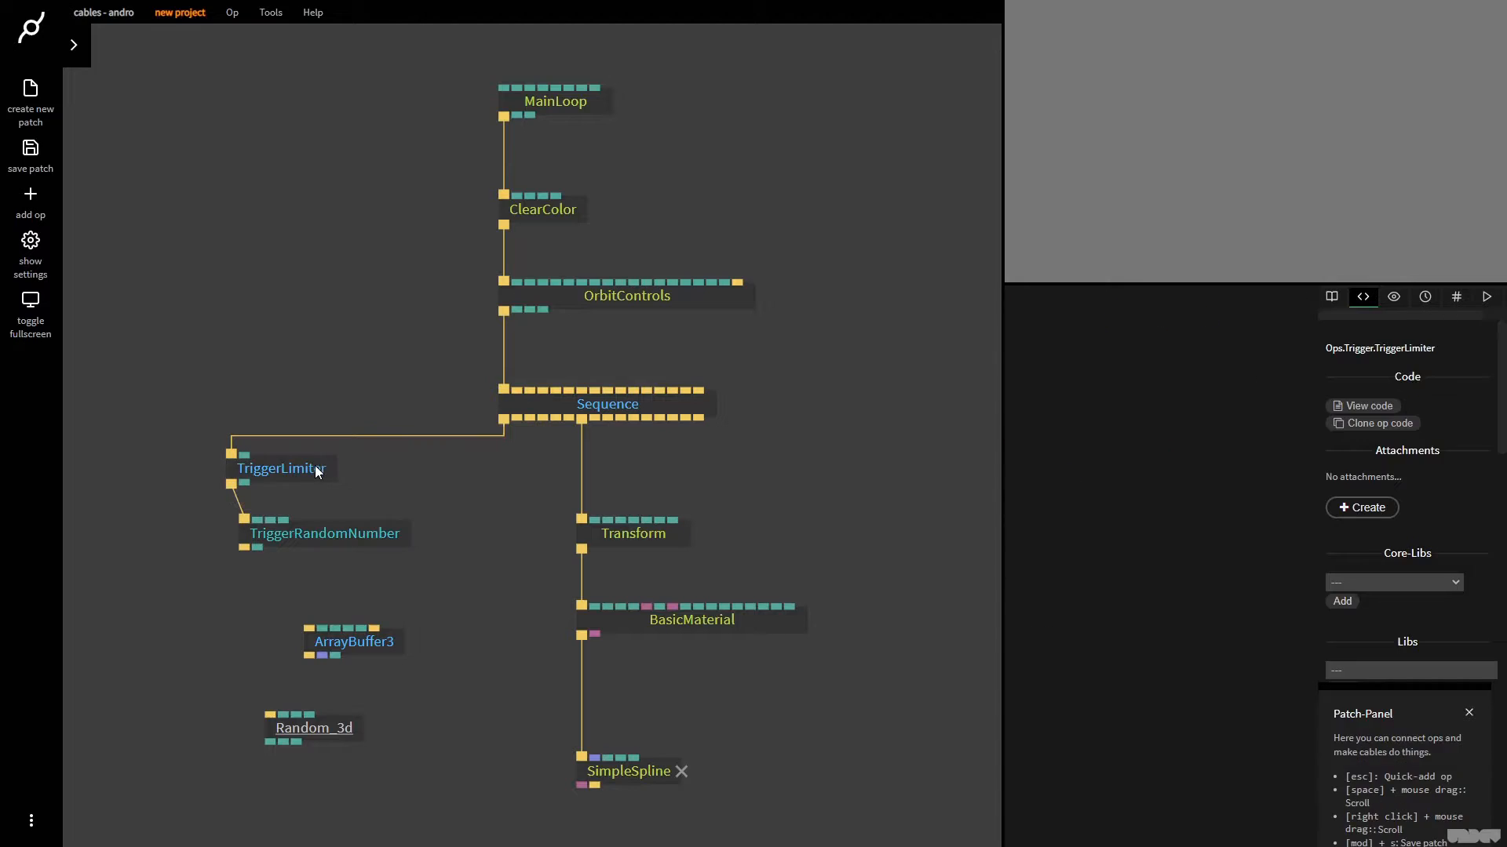
Set TriggerLimiter's Milliseconds to 250 and align TriggerRandomNumber directly beneath it
left_click(315, 471)
left_click(1181, 478)
type("250")
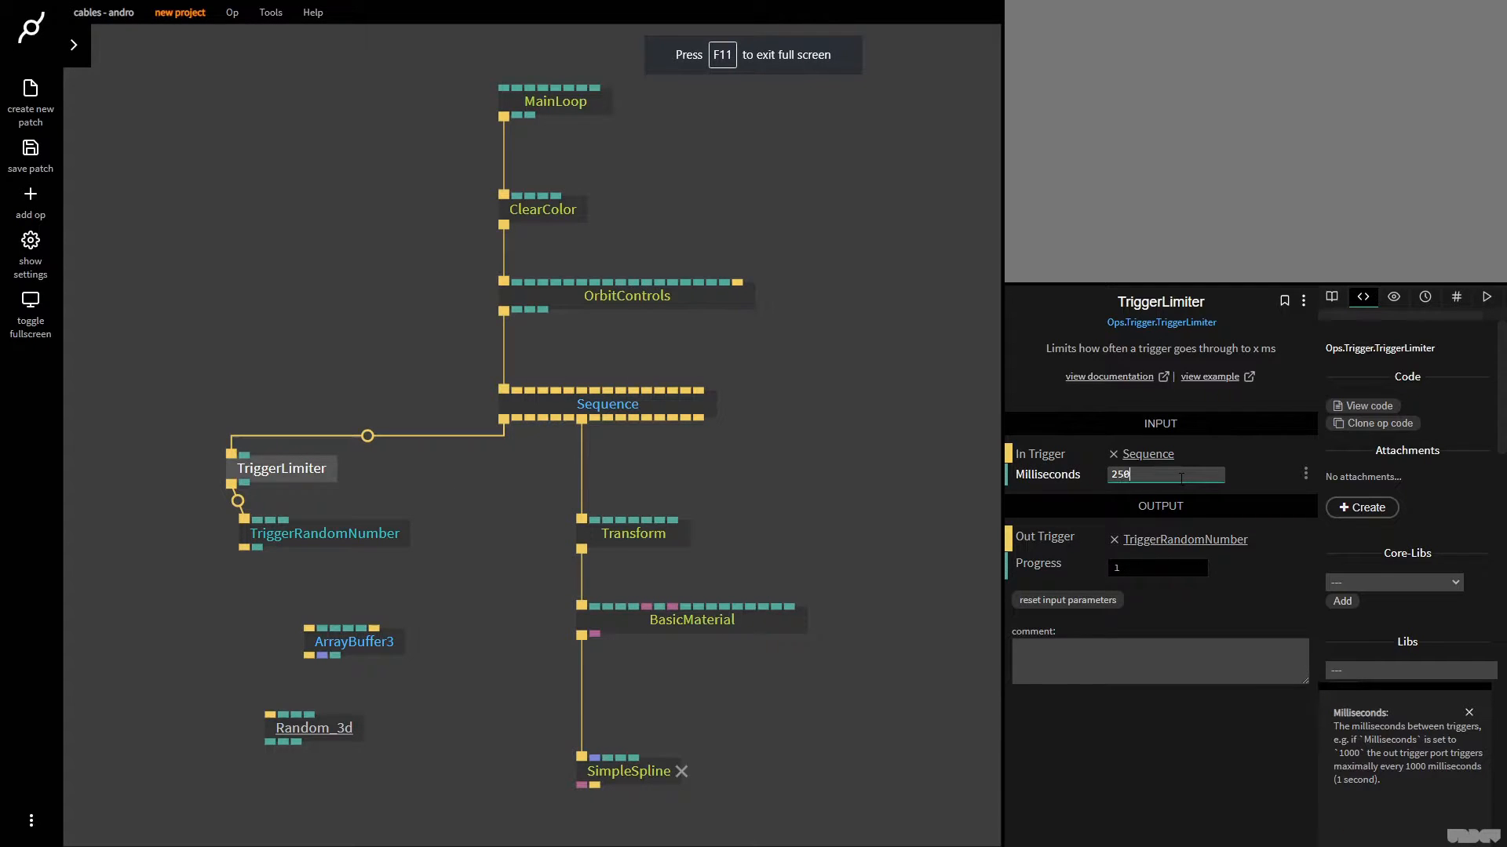
left_click_drag(359, 540, 346, 559)
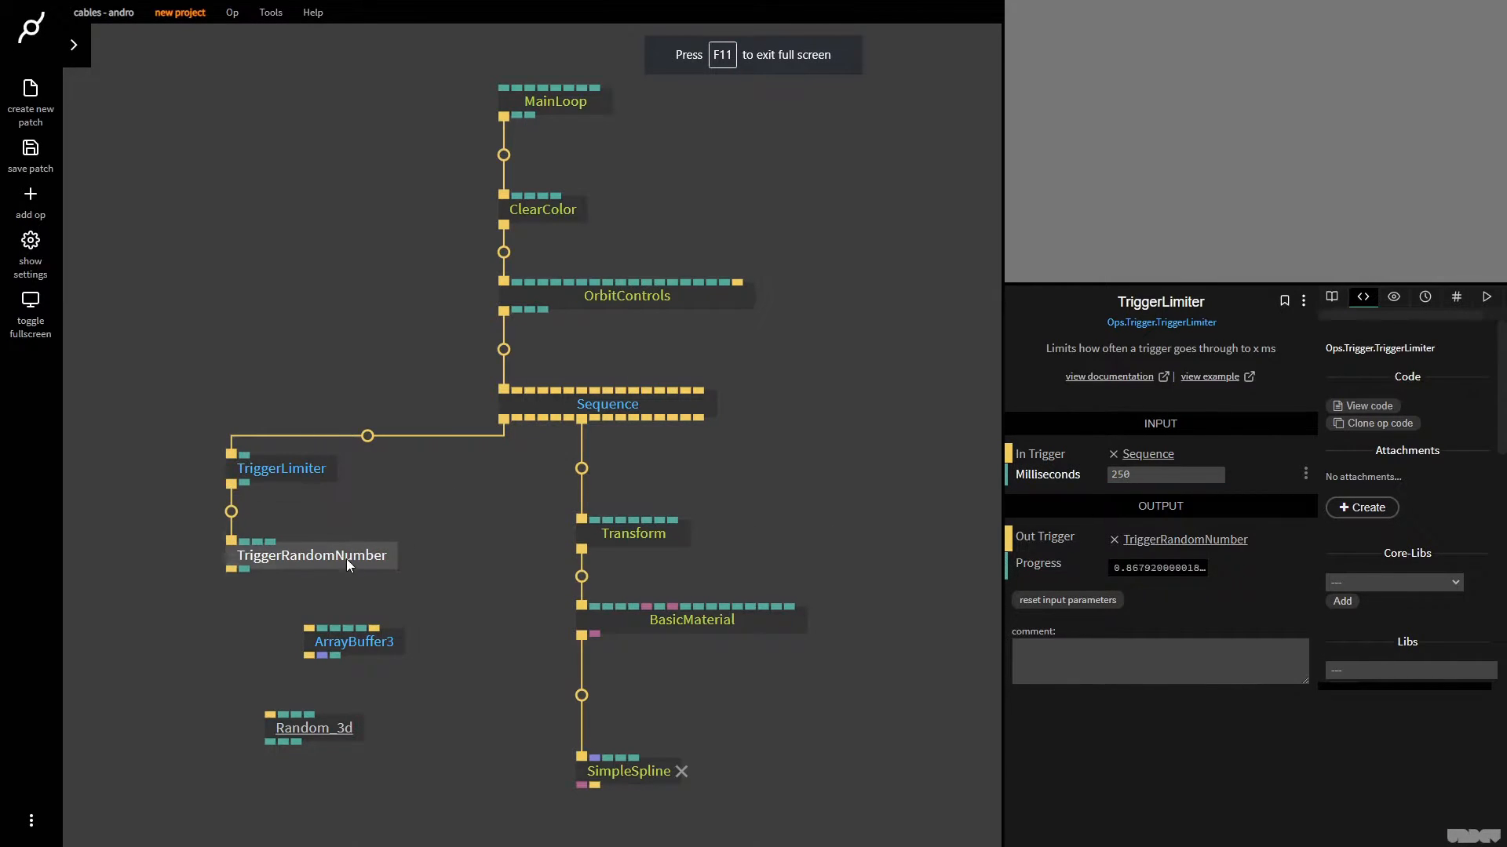
left_click(387, 516)
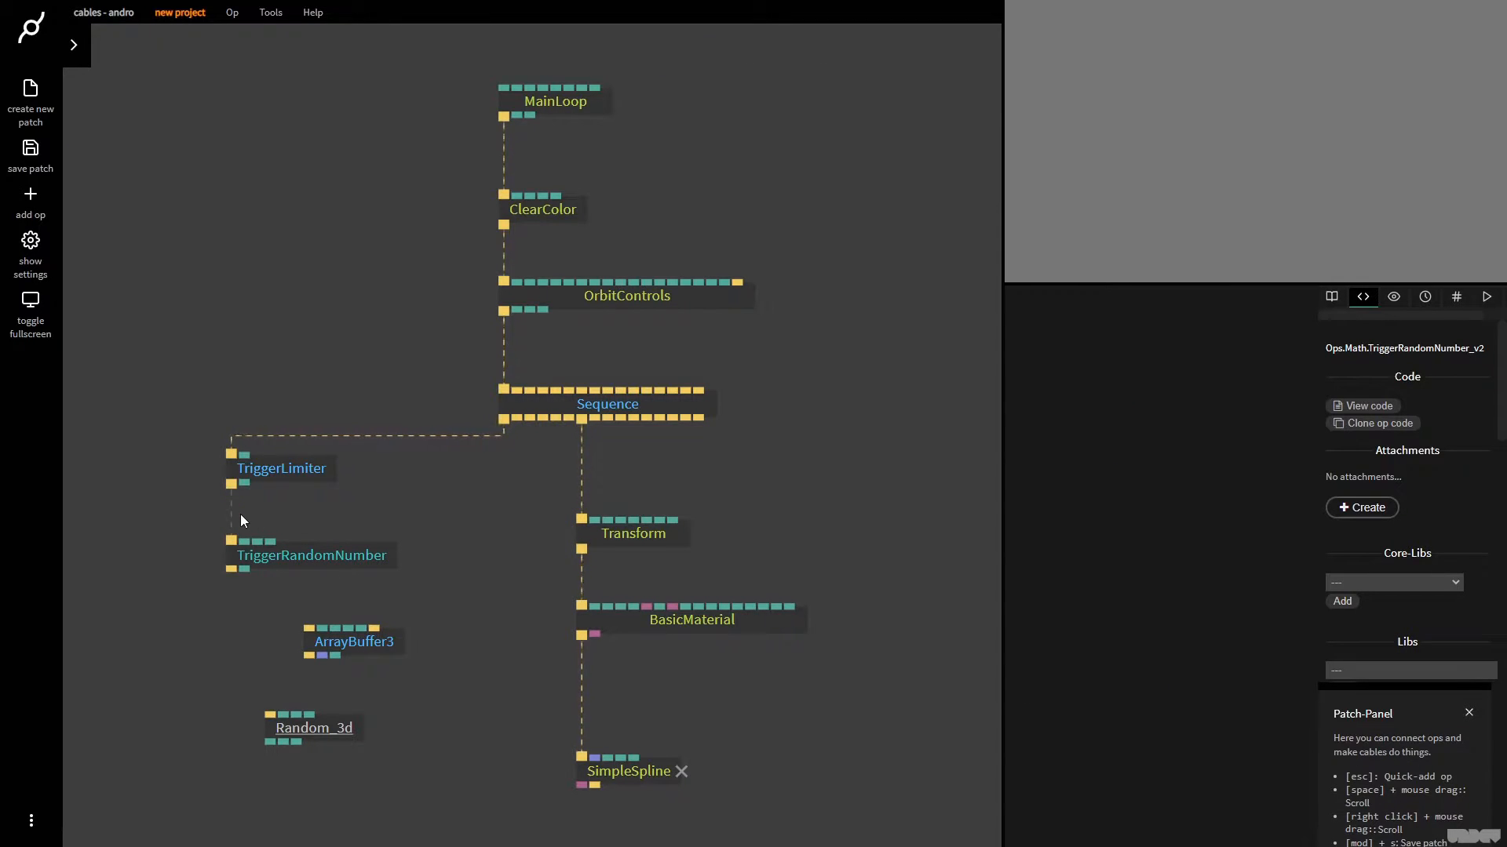
Enable Integer output on TriggerRandomNumber and change its Max value
left_click(347, 559)
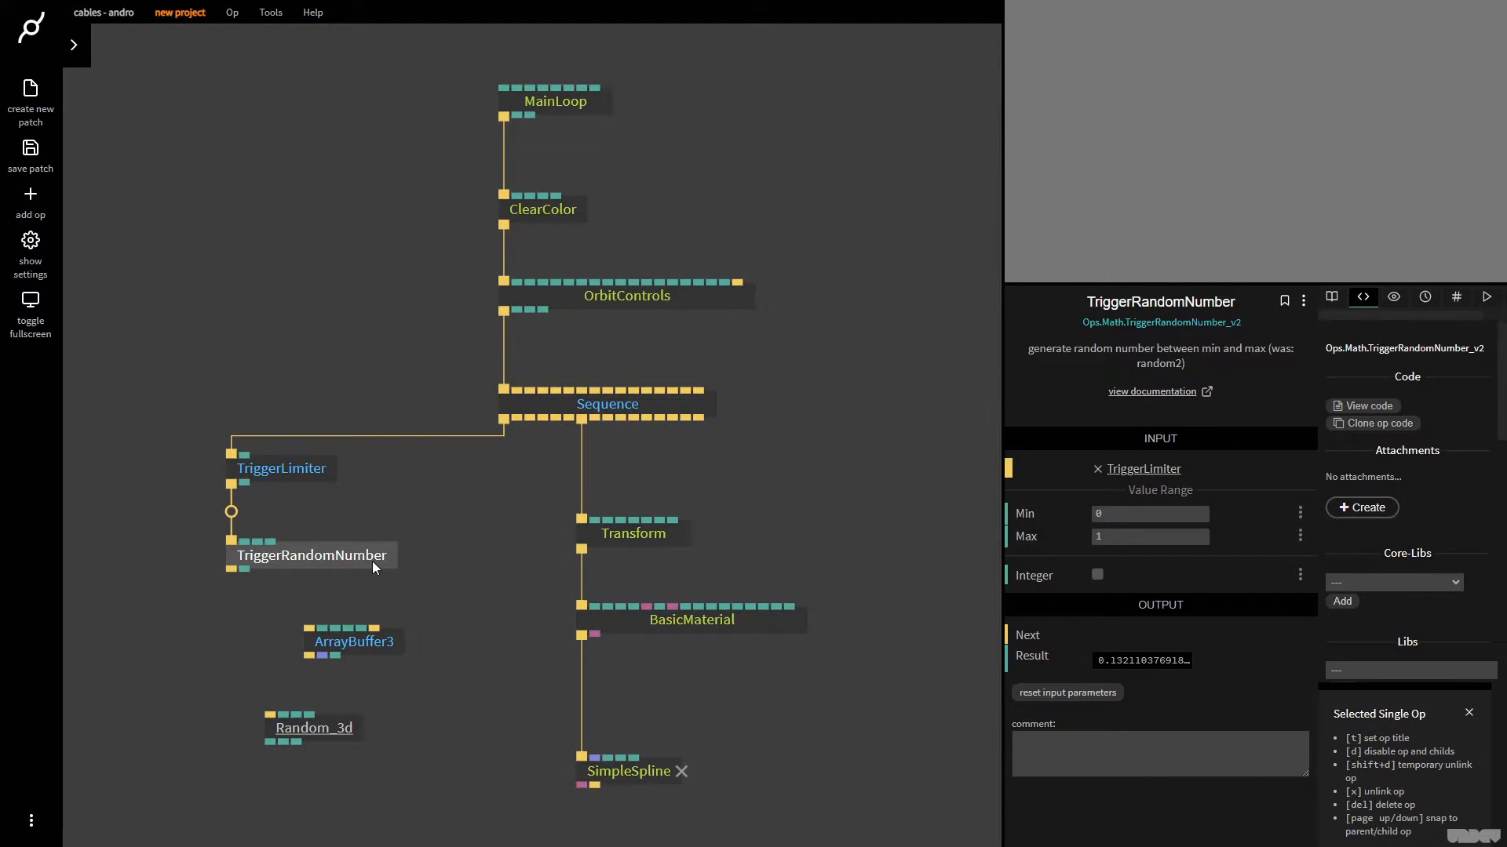
mouse_move(1153, 660)
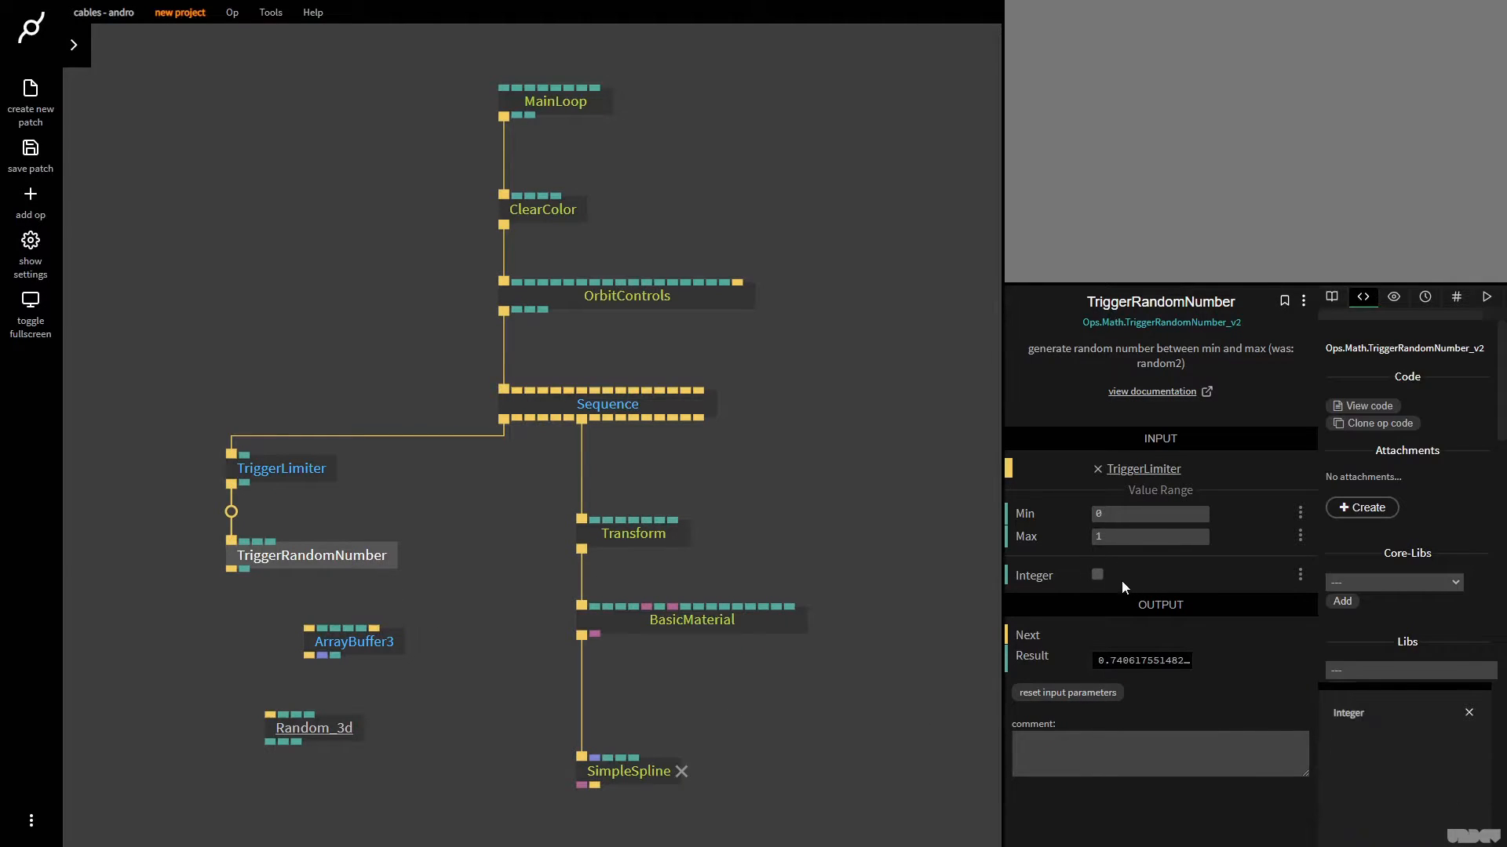
left_click(1098, 576)
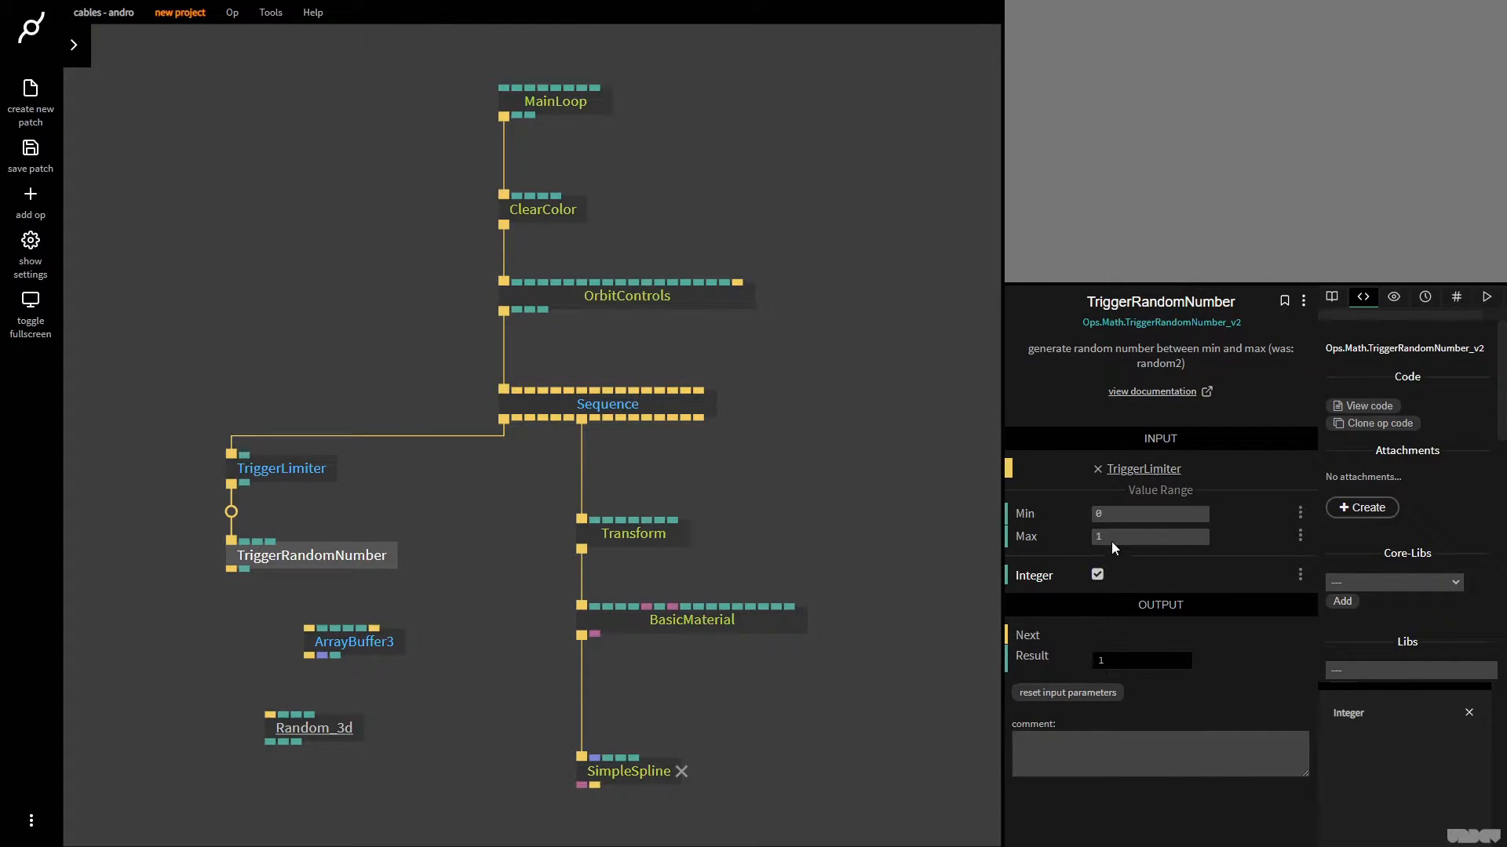
left_click(1114, 538)
Connect TriggerRandomNumber's Result to Random_3d's Direction 0-2 input and watch the X, Y and Z Position outputs
left_click_drag(285, 651, 317, 625)
left_click_drag(369, 700, 305, 700)
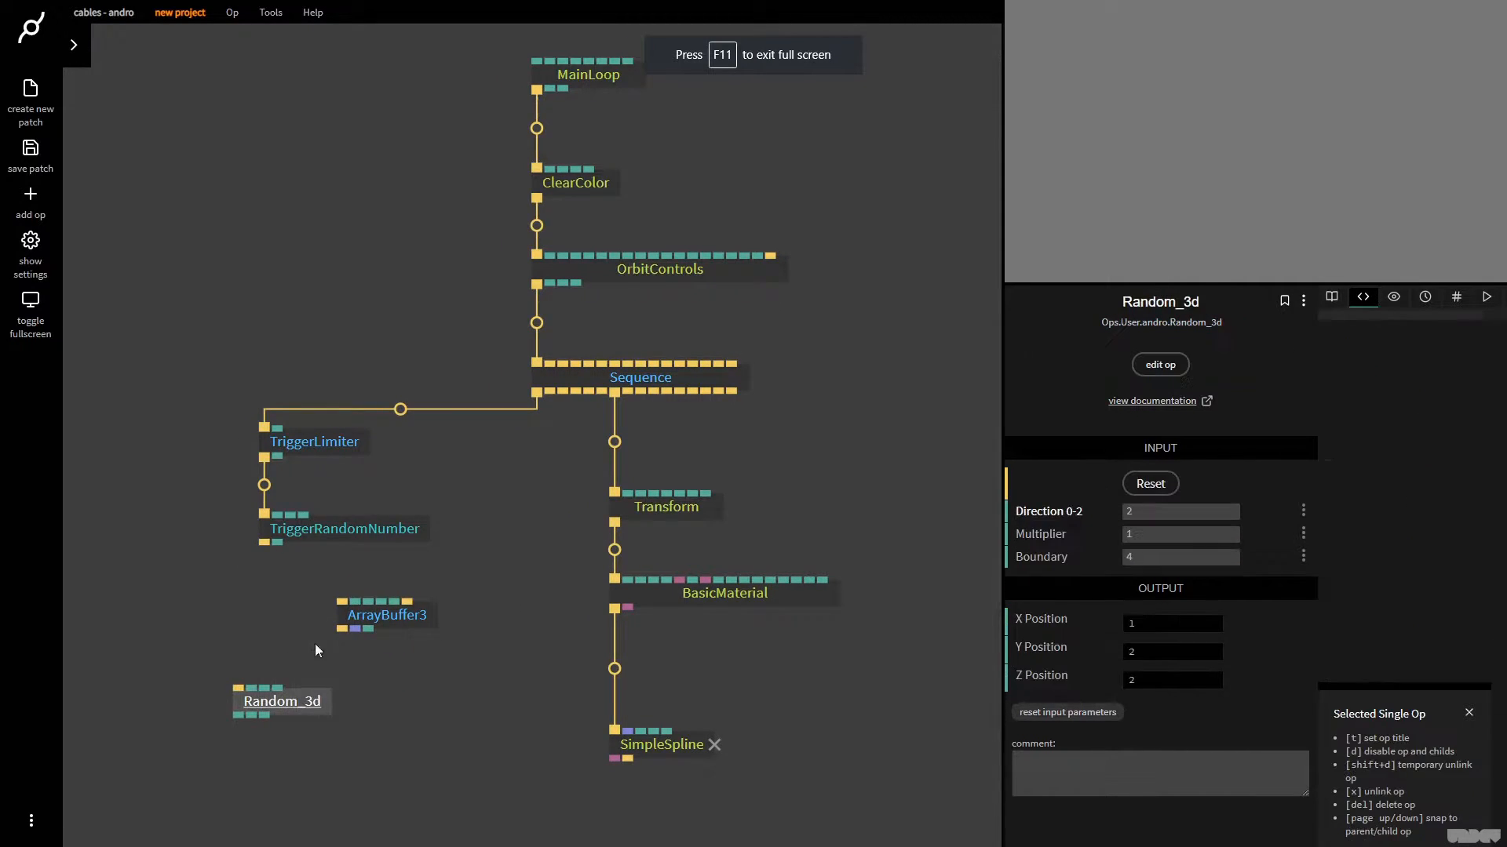
left_click_drag(282, 552, 313, 716)
mouse_move(1187, 646)
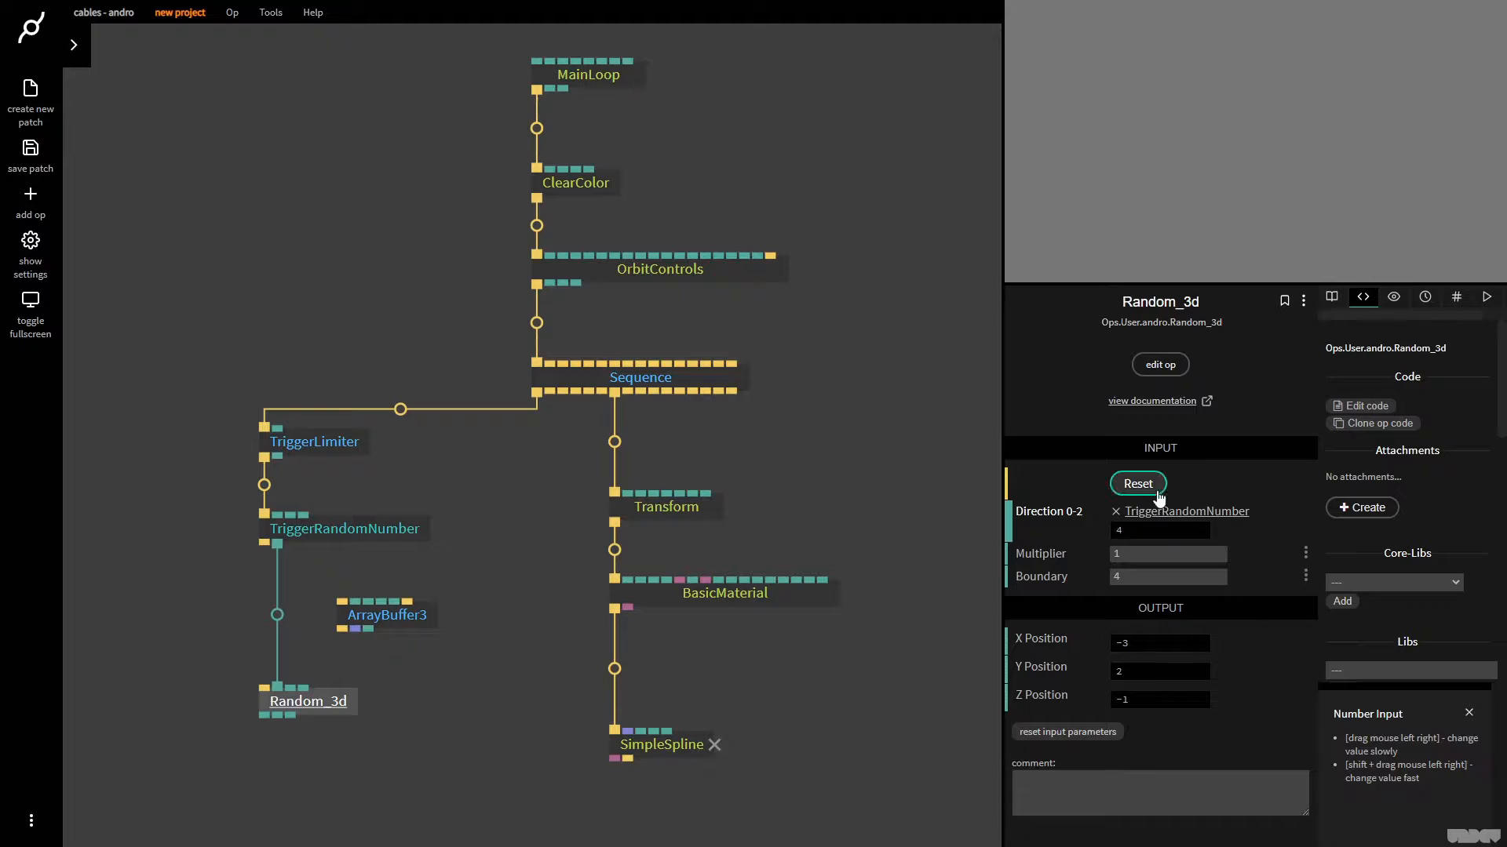
mouse_move(1181, 683)
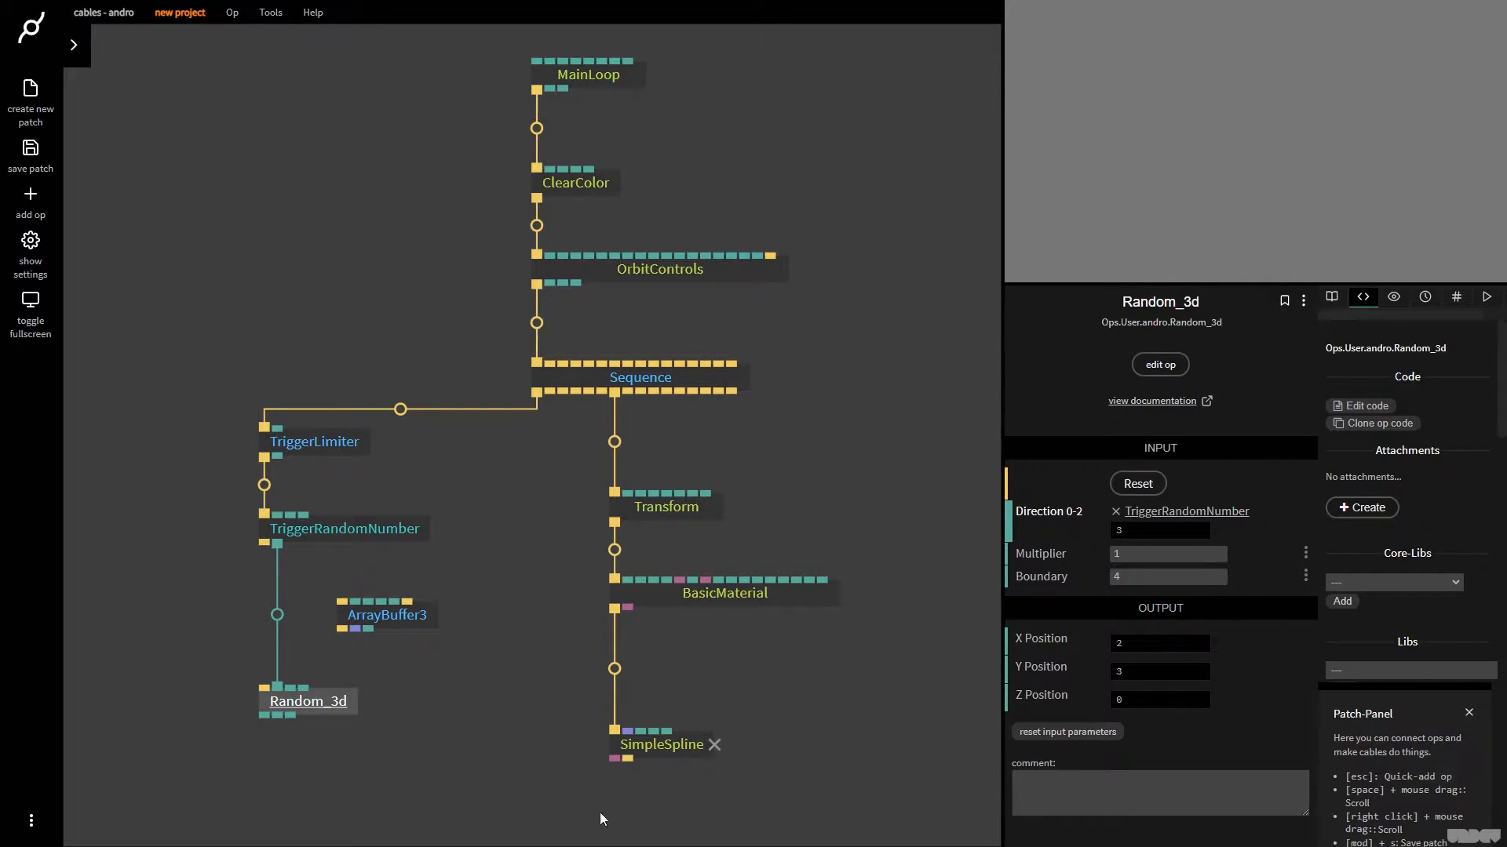
Place ArrayBuffer3 below Random_3d and connect the X, Y and Z Position outputs to Value X, Value Y and Value Z
left_click(485, 700)
scroll(464, 638, "down", 3)
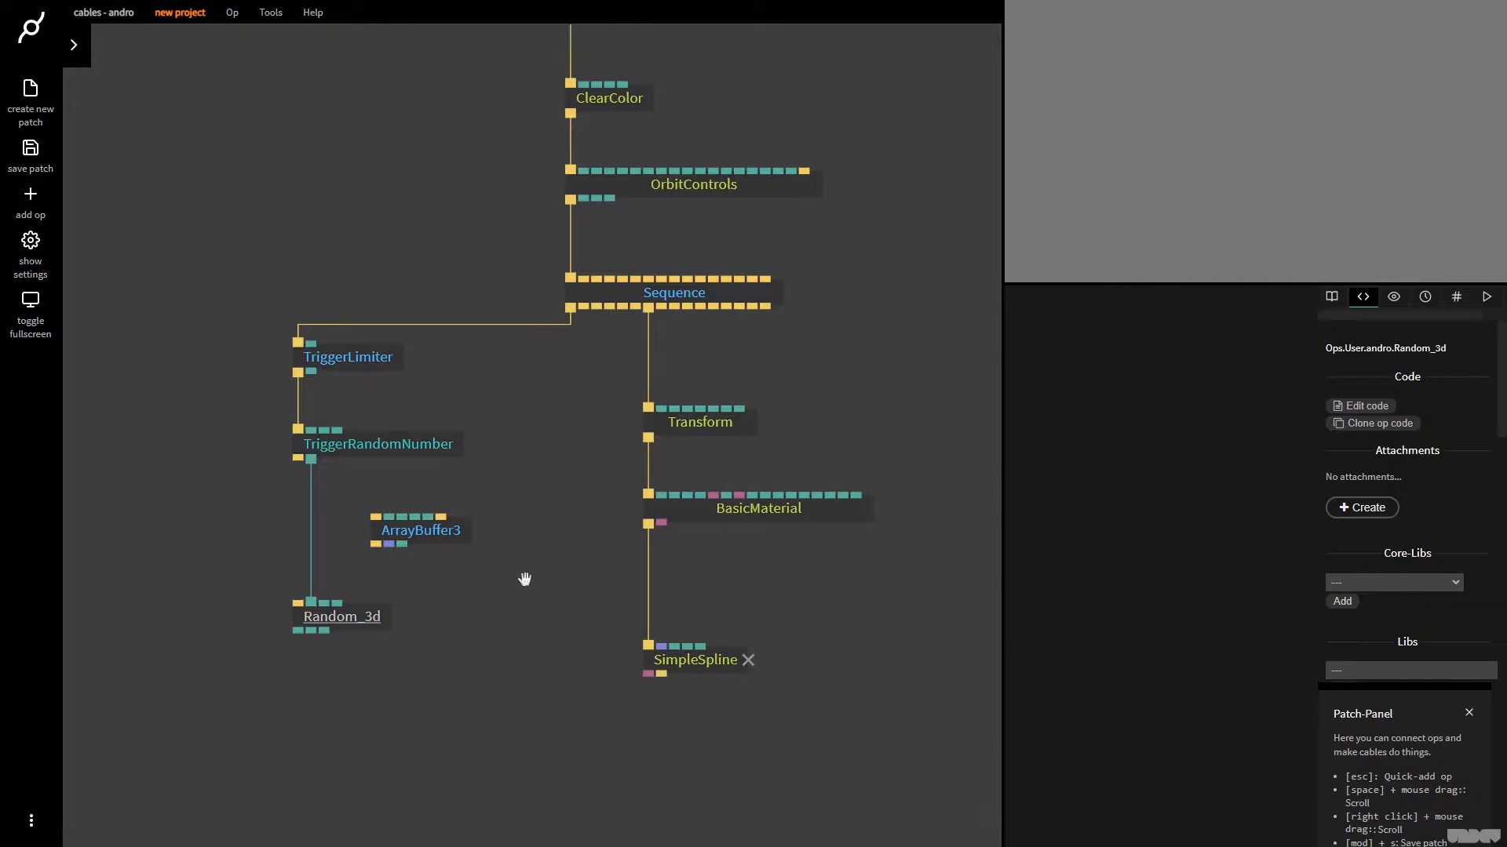
left_click_drag(385, 611, 436, 611)
left_click_drag(441, 524, 375, 676)
left_click_drag(359, 618, 368, 670)
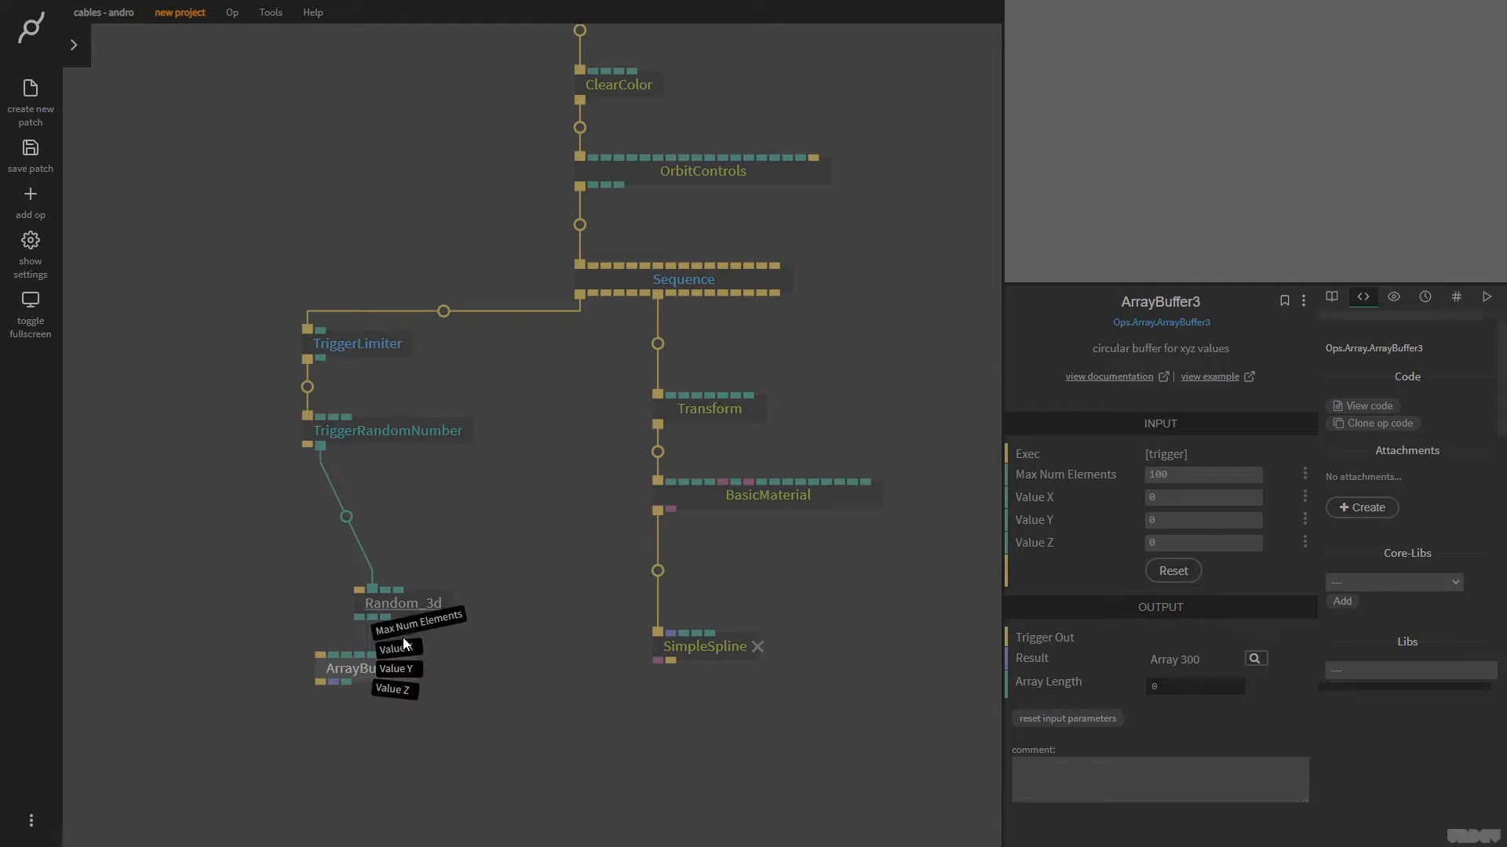
left_click(379, 621)
left_click_drag(372, 618, 390, 581)
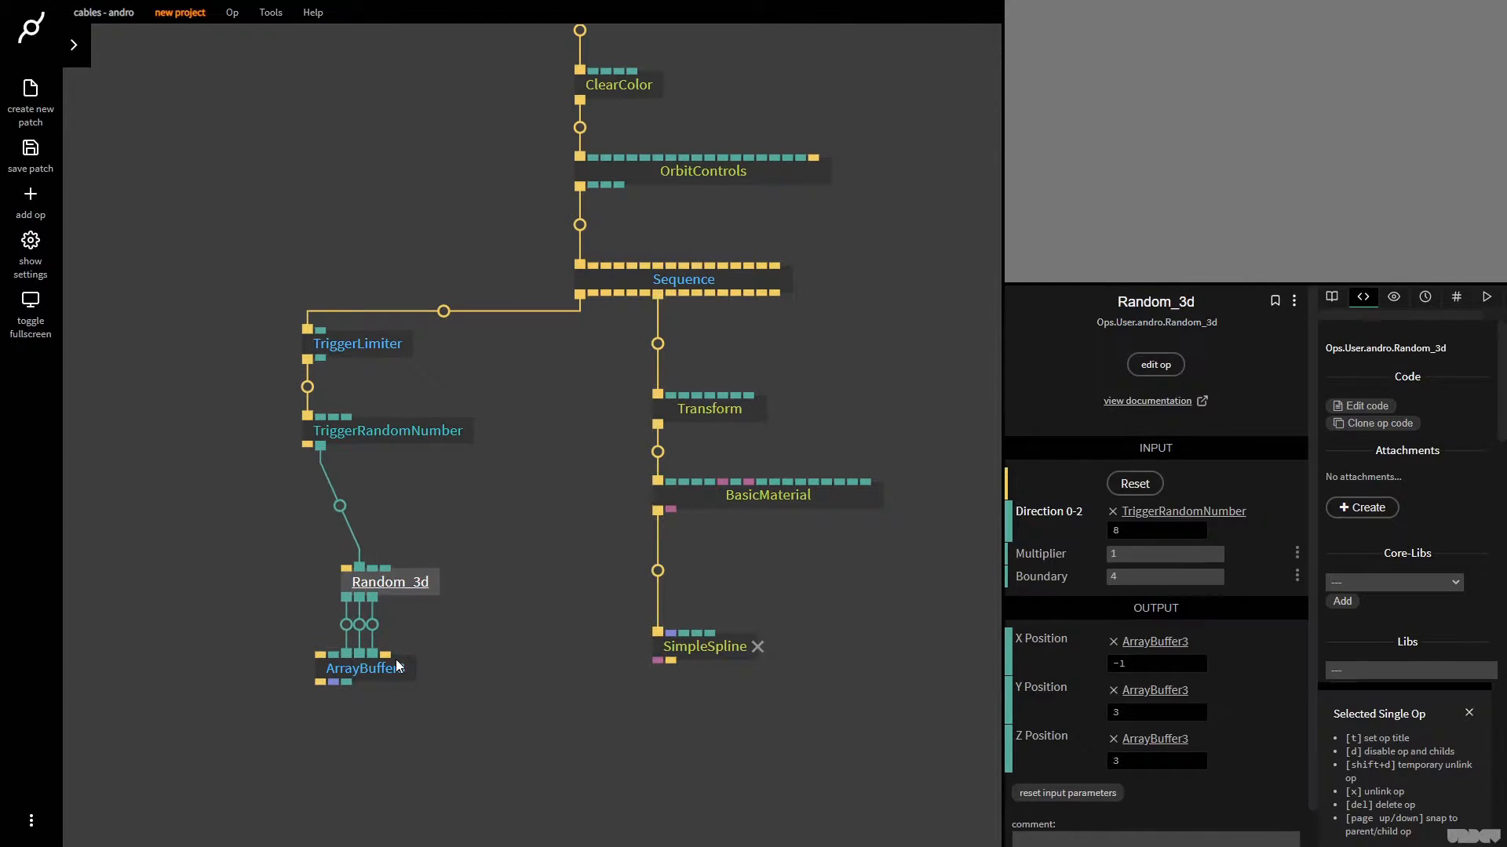
Connect TriggerRandomNumber's Next output to ArrayBuffer3's Exec input and align ArrayBuffer3 under that trigger
left_click(349, 668)
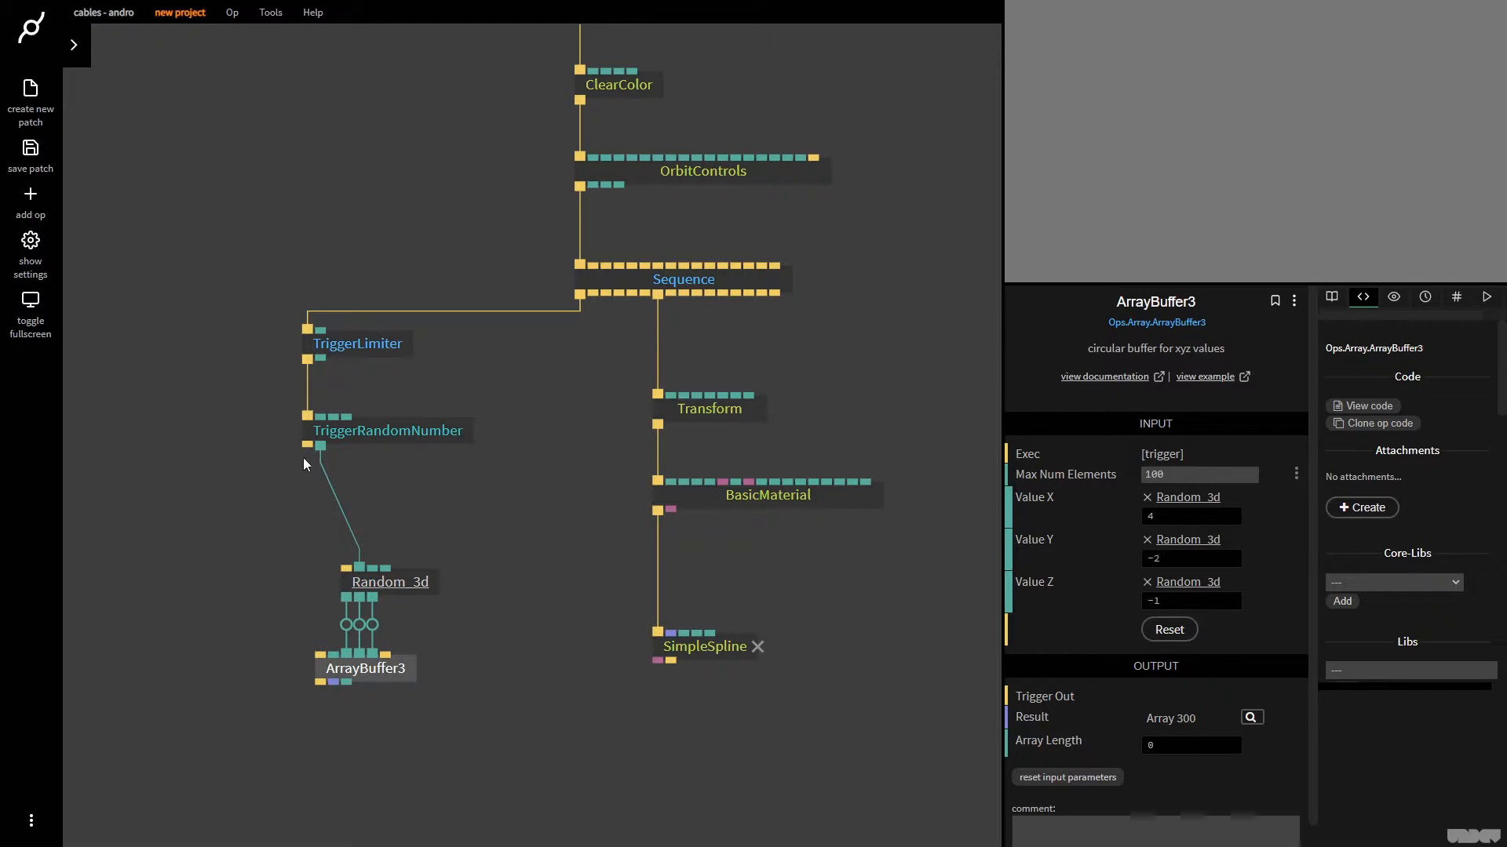
left_click_drag(304, 445, 344, 669)
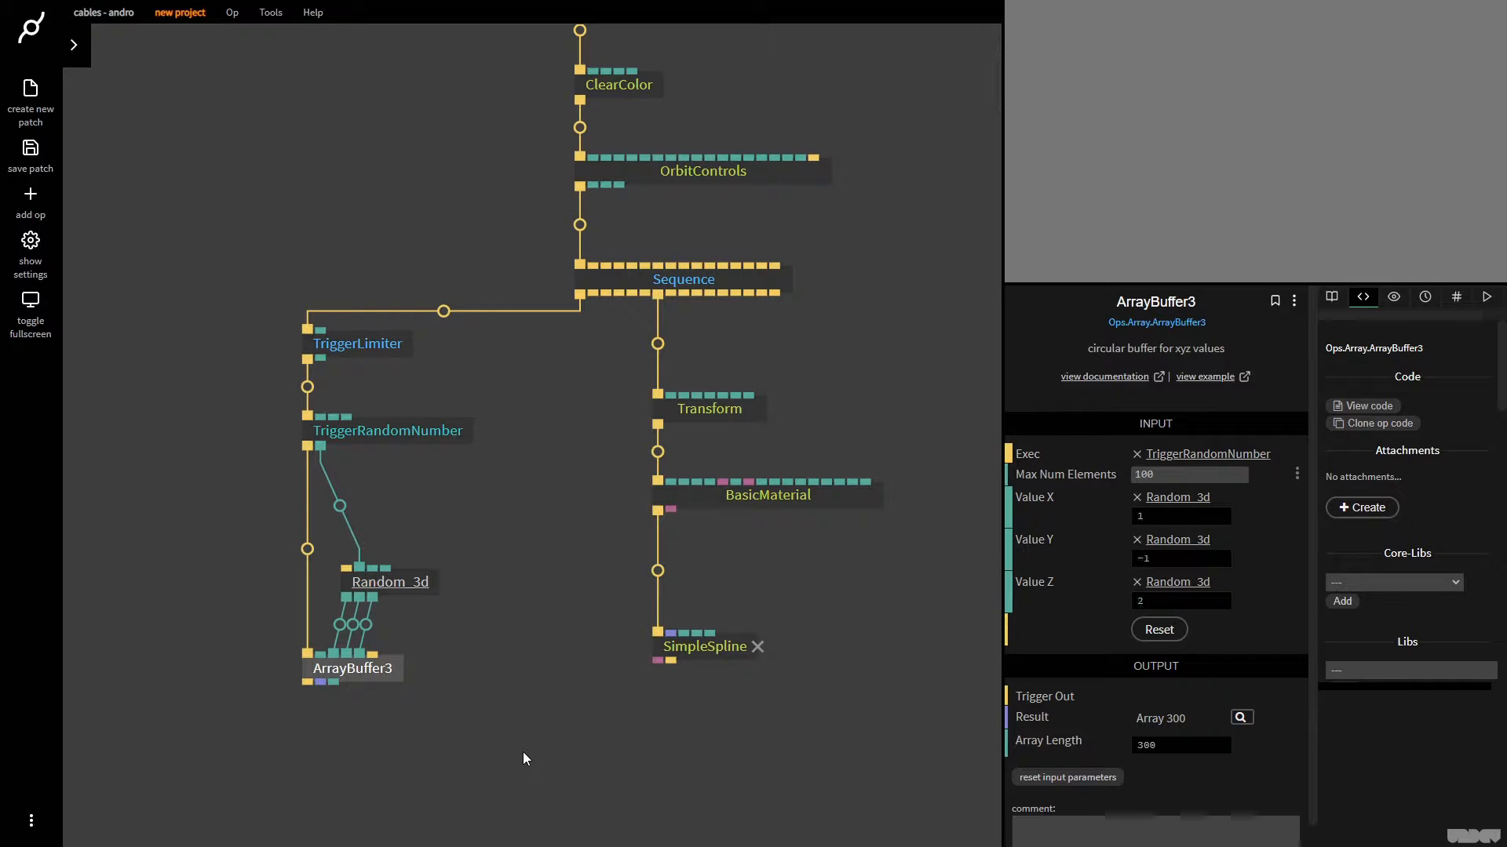
scroll(522, 752, "down", 3)
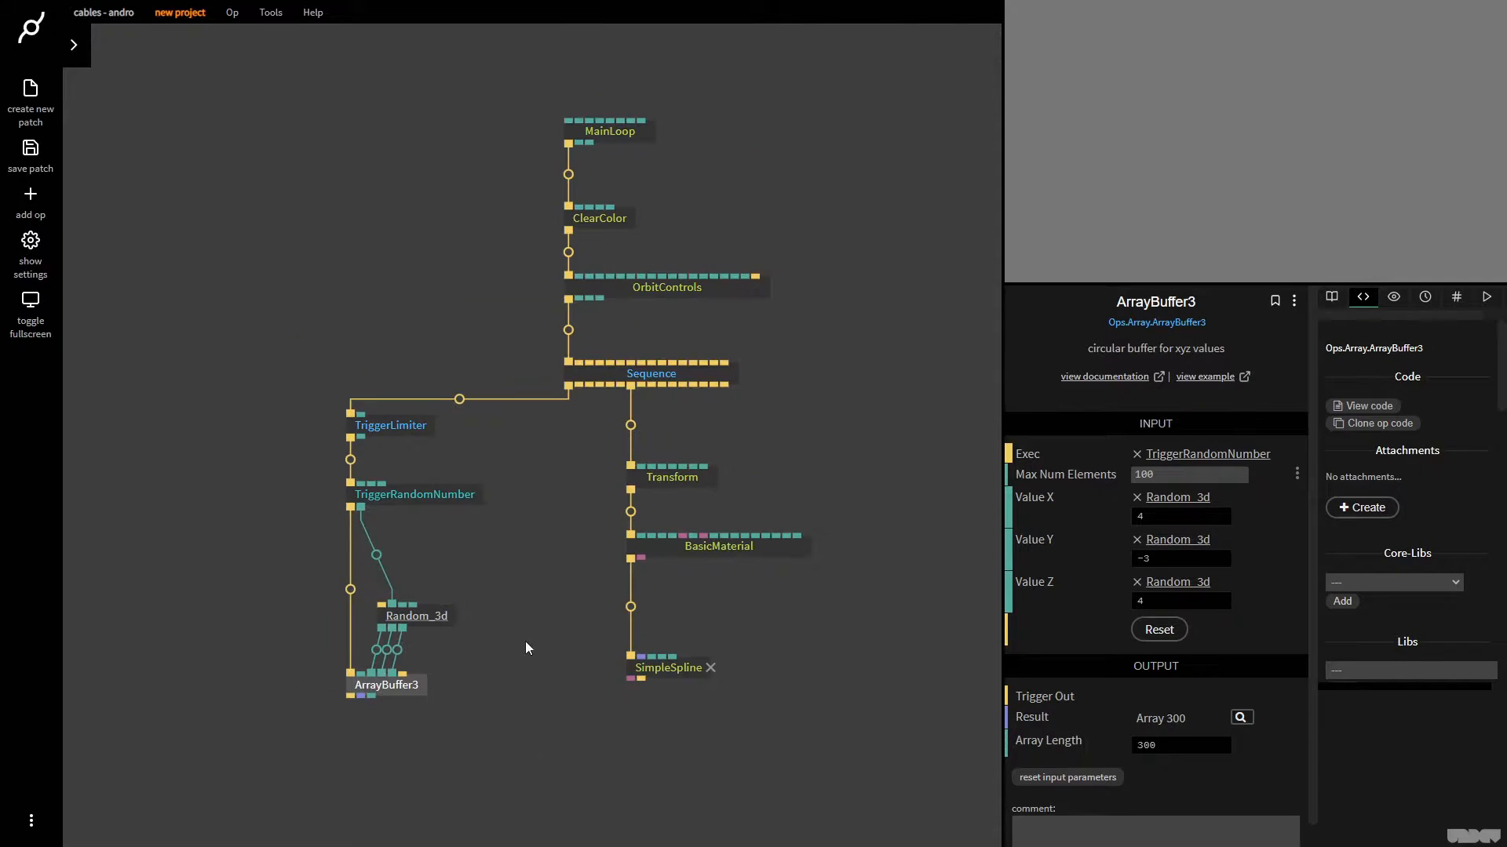
Add a Mouse op and place it above and beside TriggerLimiter
key("Escape")
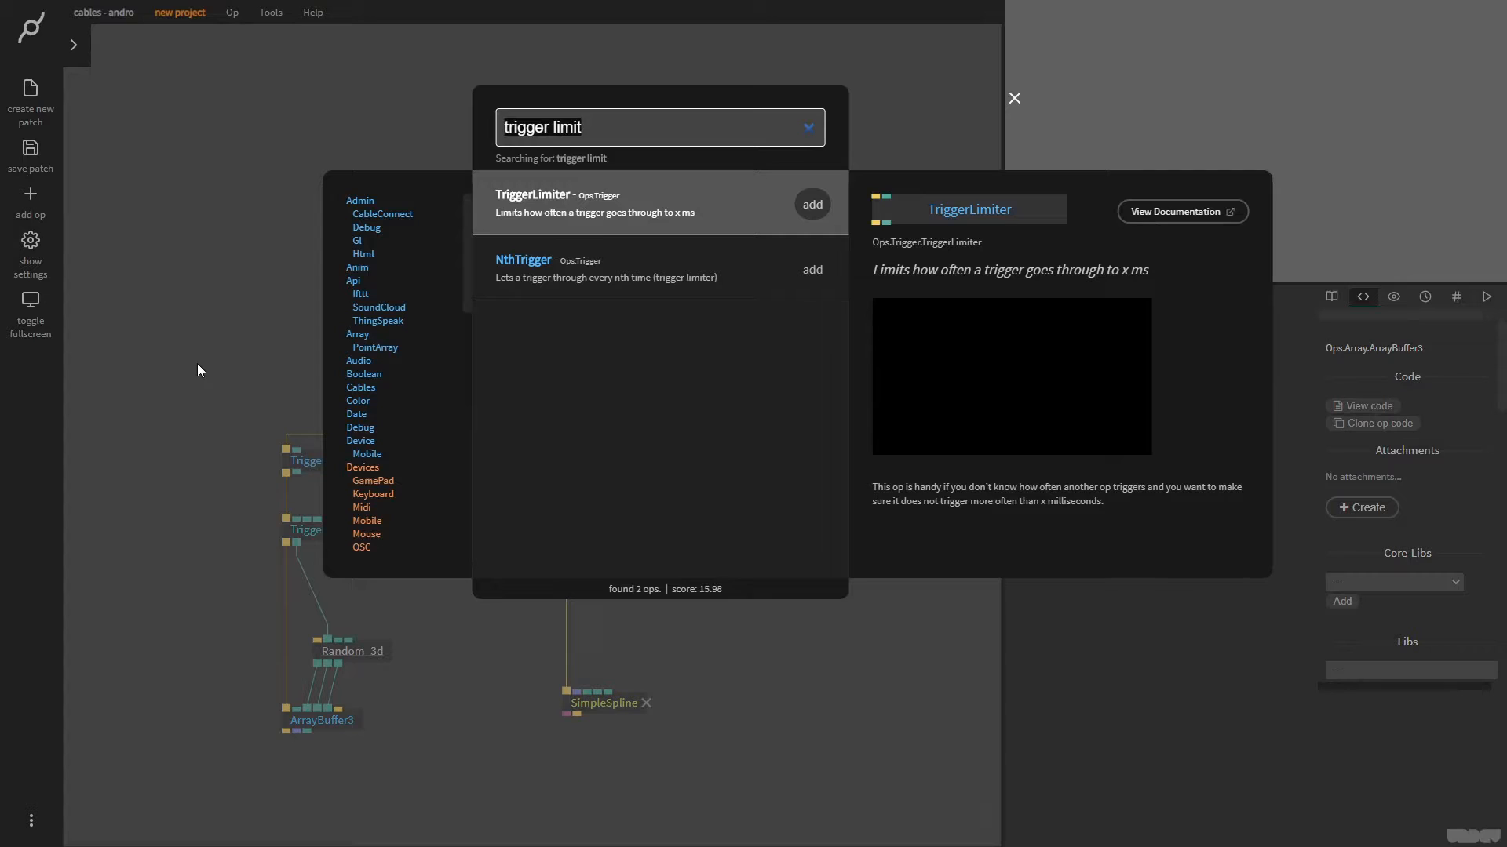
type("mouse")
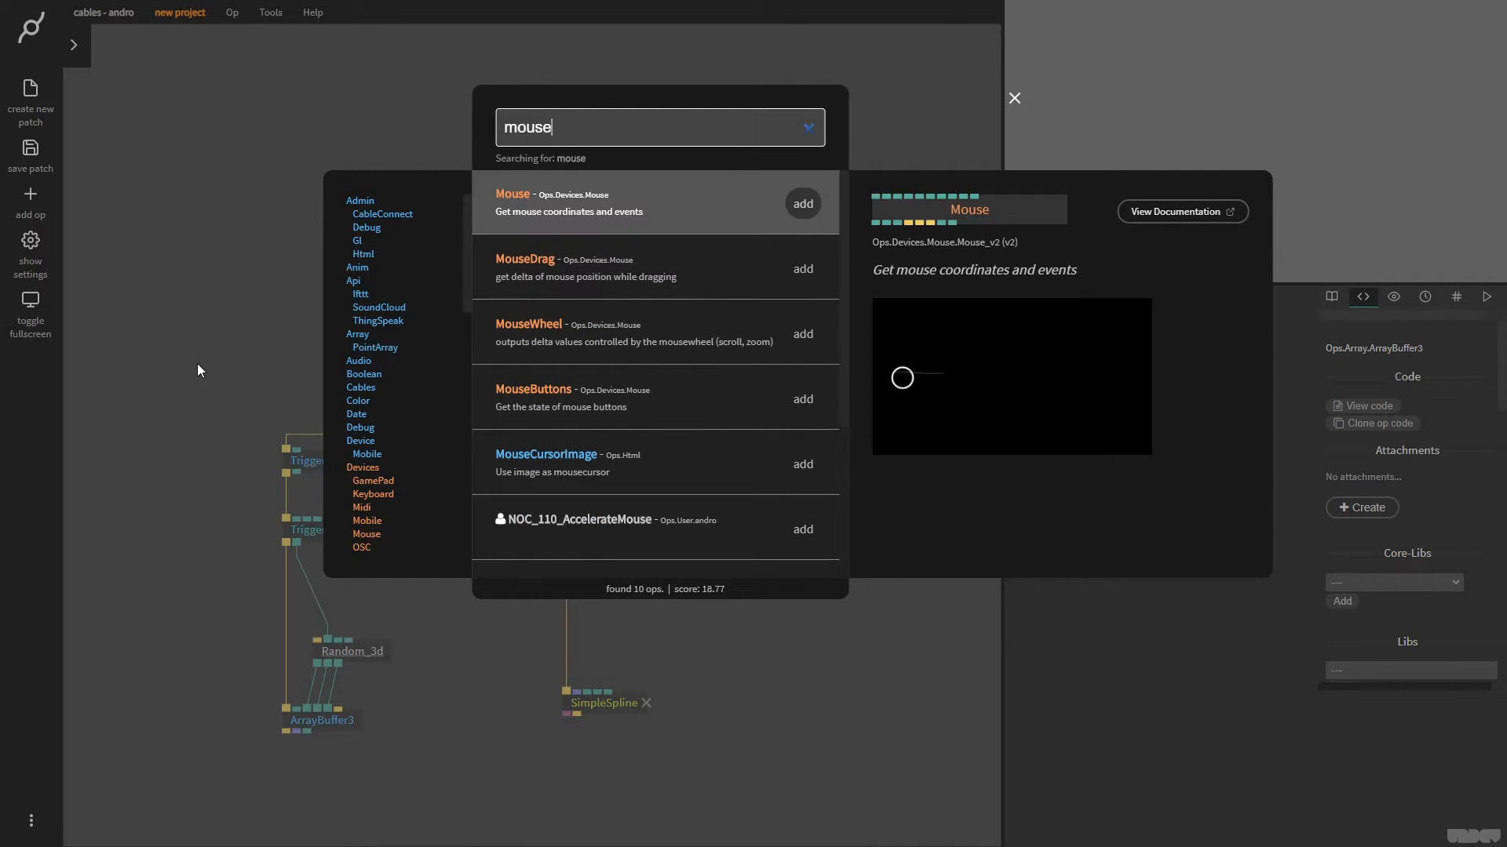
key("Escape")
left_click_drag(640, 446, 265, 376)
Move SimpleSpline lower, connect ArrayBuffer3's Result to its Points input, and examine the rendered path from several angles
left_click_drag(593, 763, 619, 666)
left_click_drag(637, 606, 640, 692)
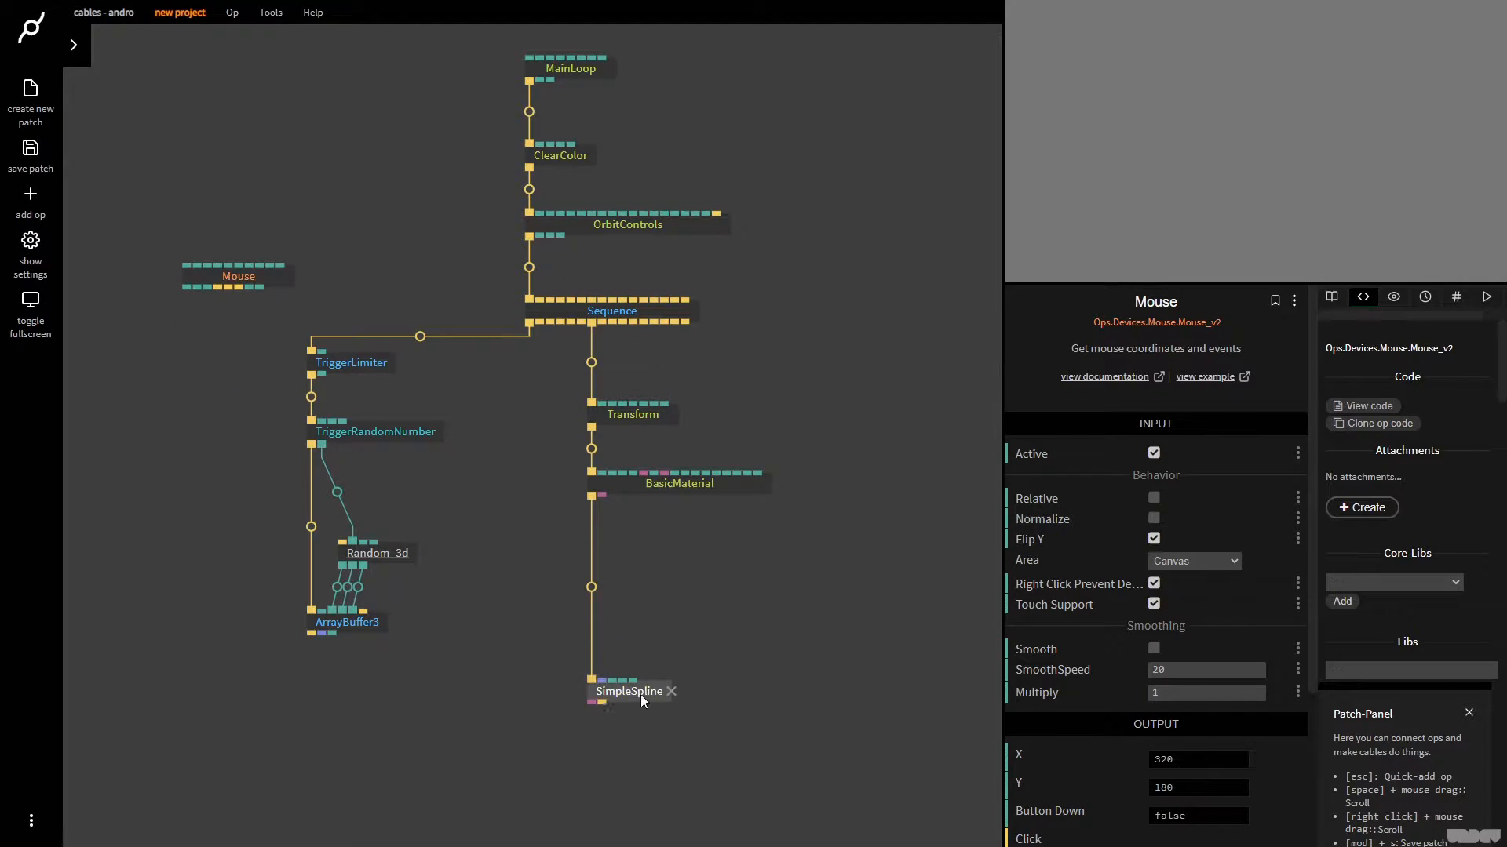
left_click(446, 685)
left_click_drag(321, 634, 650, 694)
scroll(1273, 154, "down", 5)
scroll(1270, 139, "down", 5)
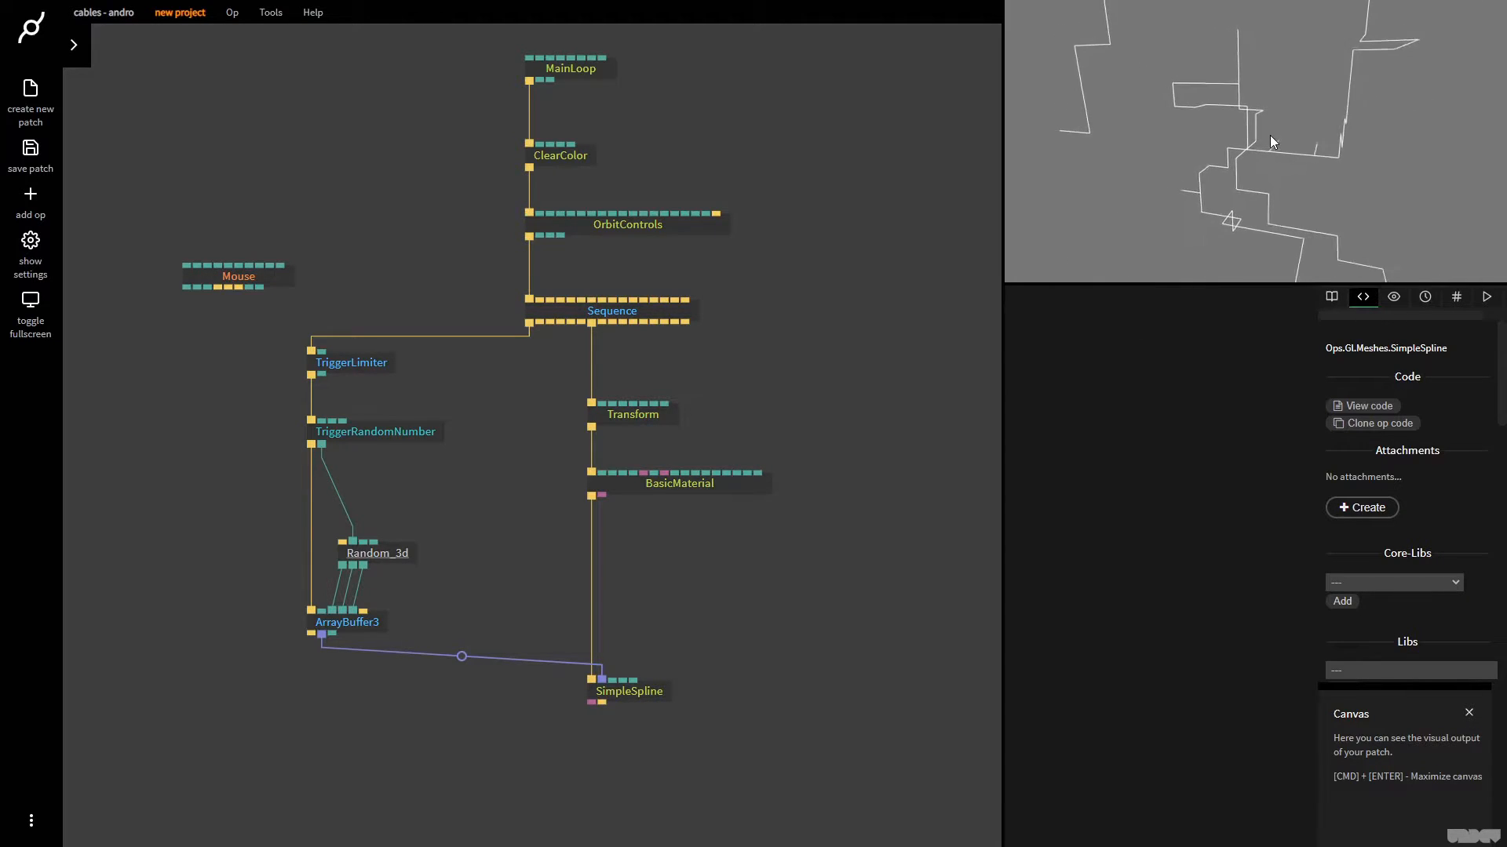
left_click(1163, 151)
left_click_drag(1163, 150, 1111, 144)
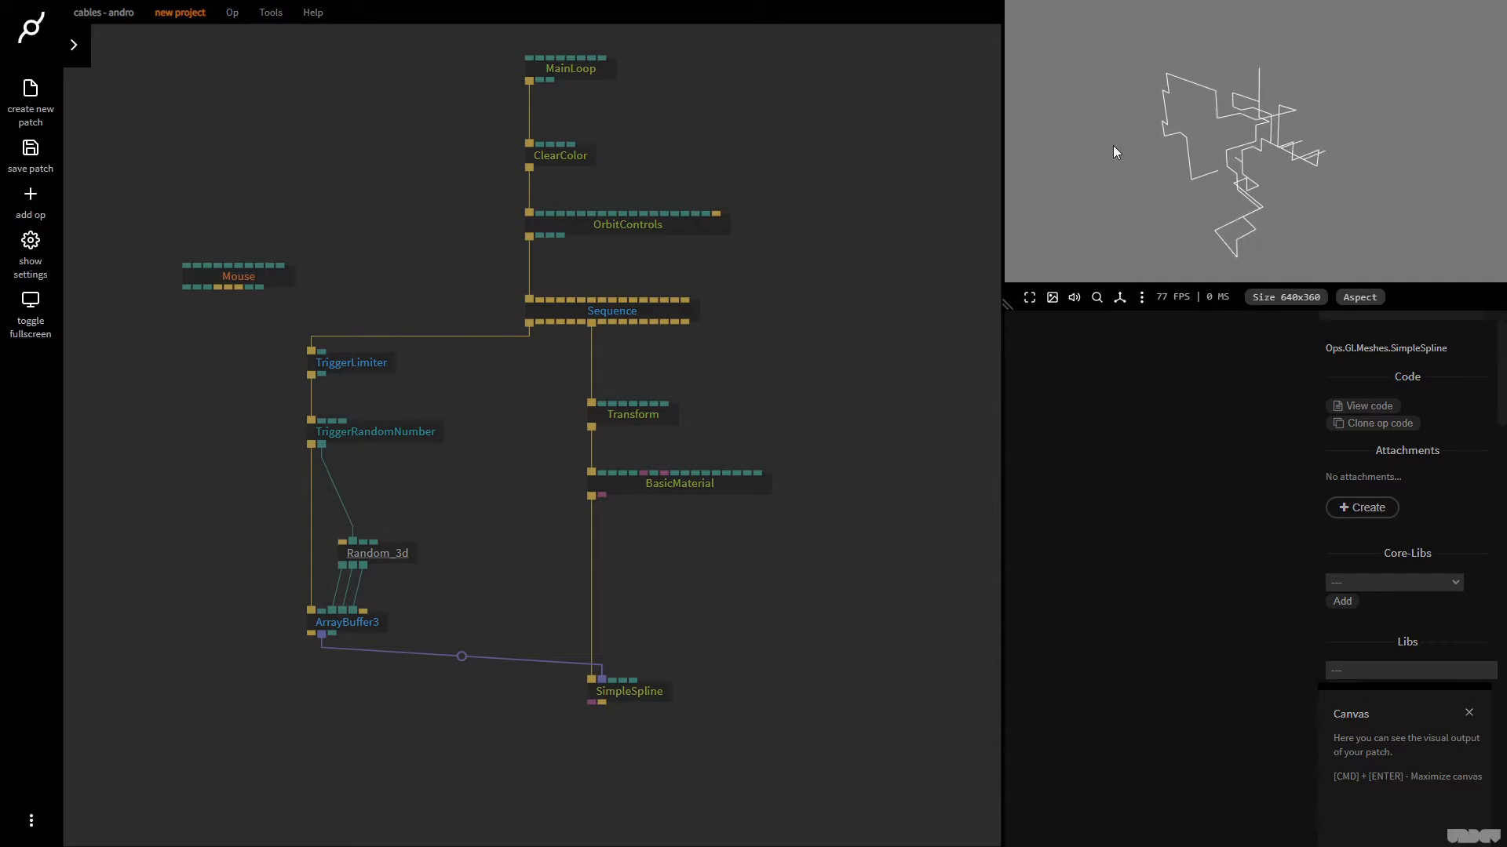
left_click_drag(1205, 122, 1277, 171)
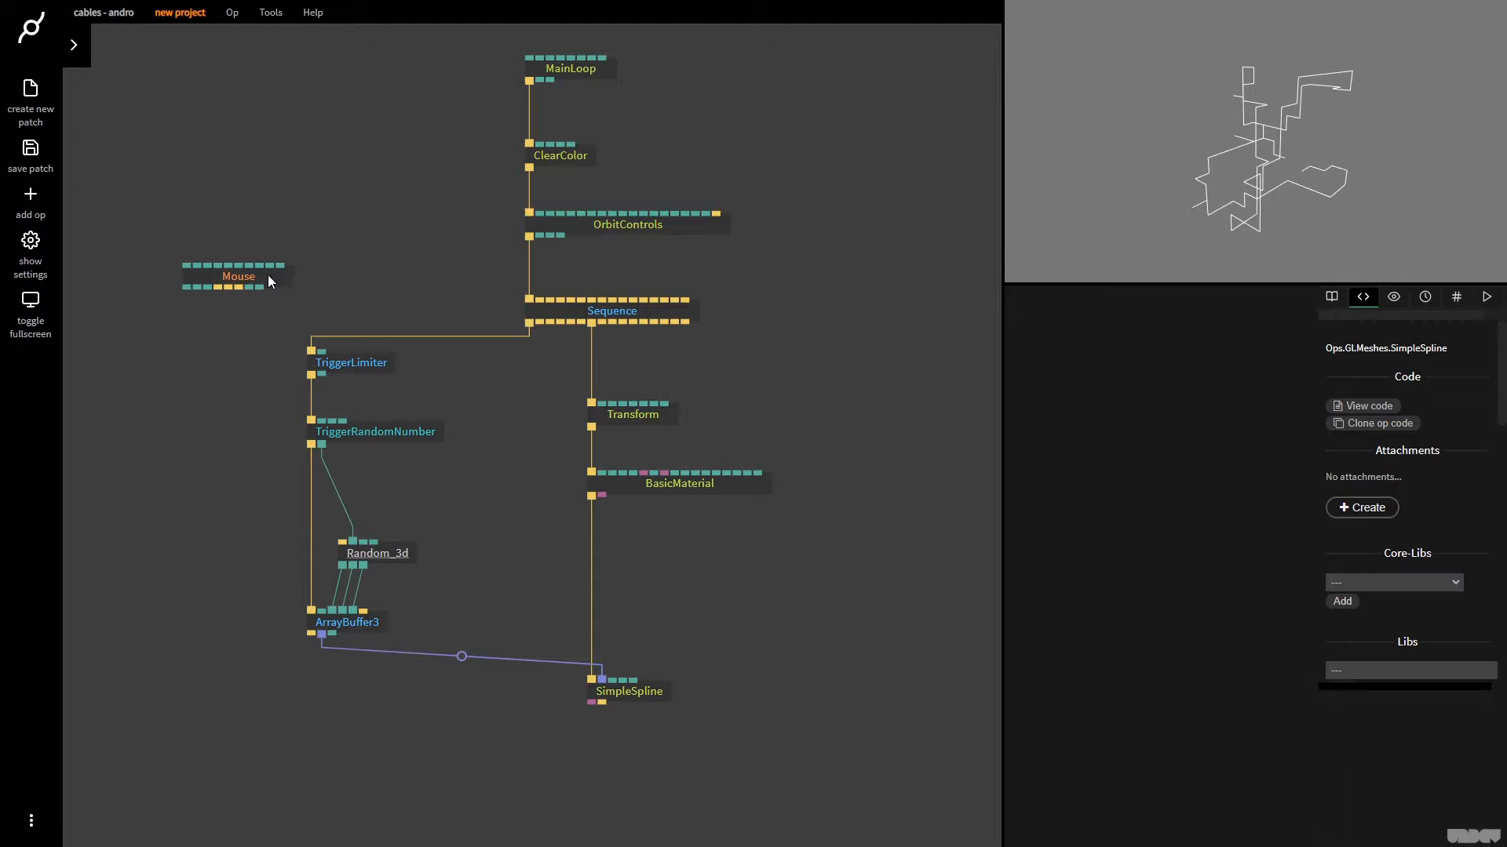
Add a Sequence op below Mouse, driven by Mouse's third trigger output
left_click_drag(267, 274, 226, 278)
mouse_move(318, 249)
left_mouse_down()
mouse_move(414, 241)
mouse_move(317, 238)
left_mouse_up()
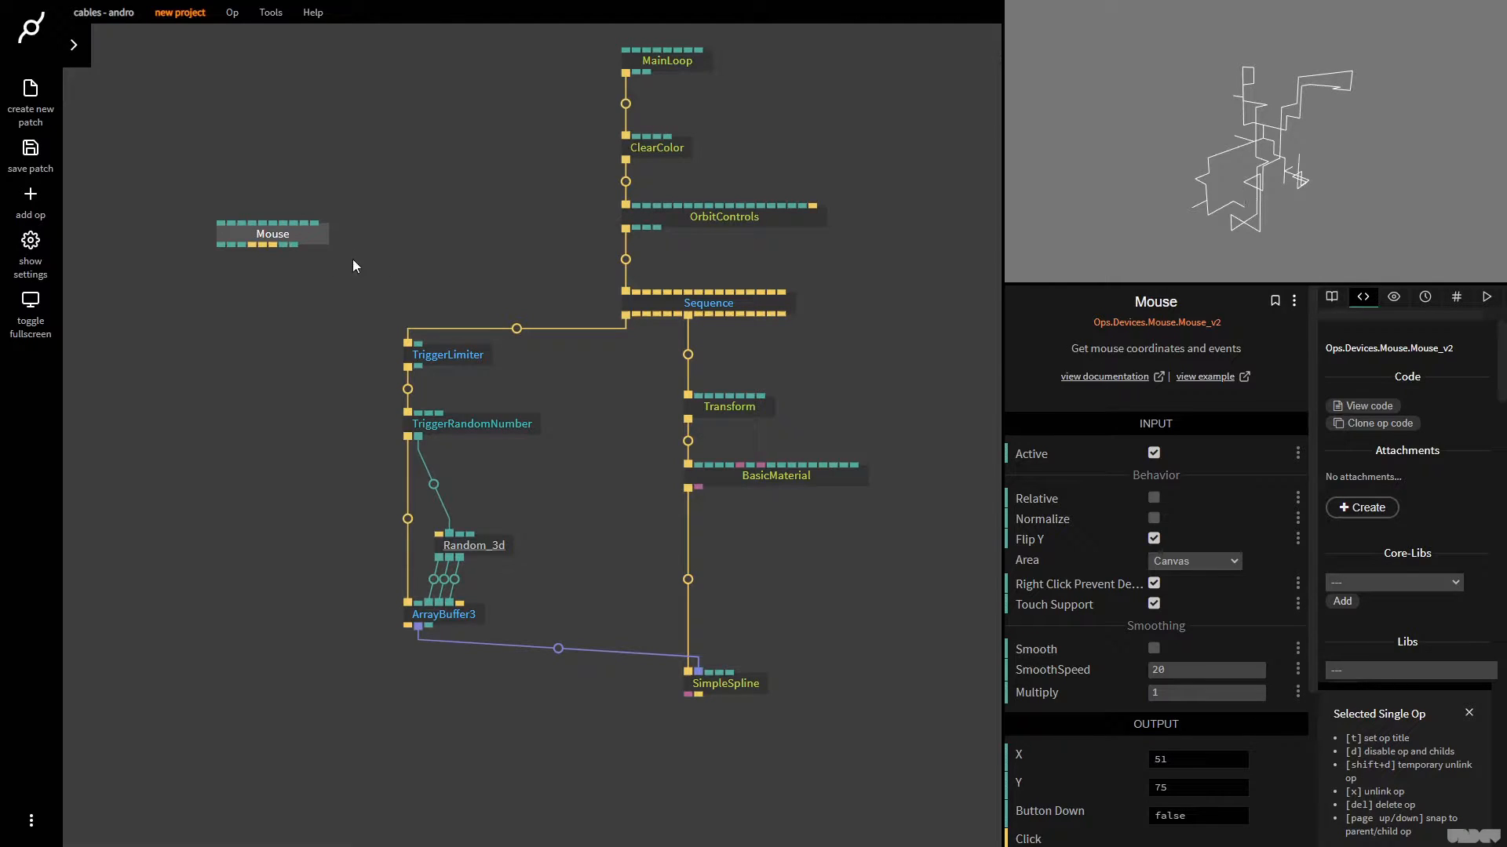
left_click_drag(272, 249, 248, 295)
key("BackSpace")
type("seq")
key("Return")
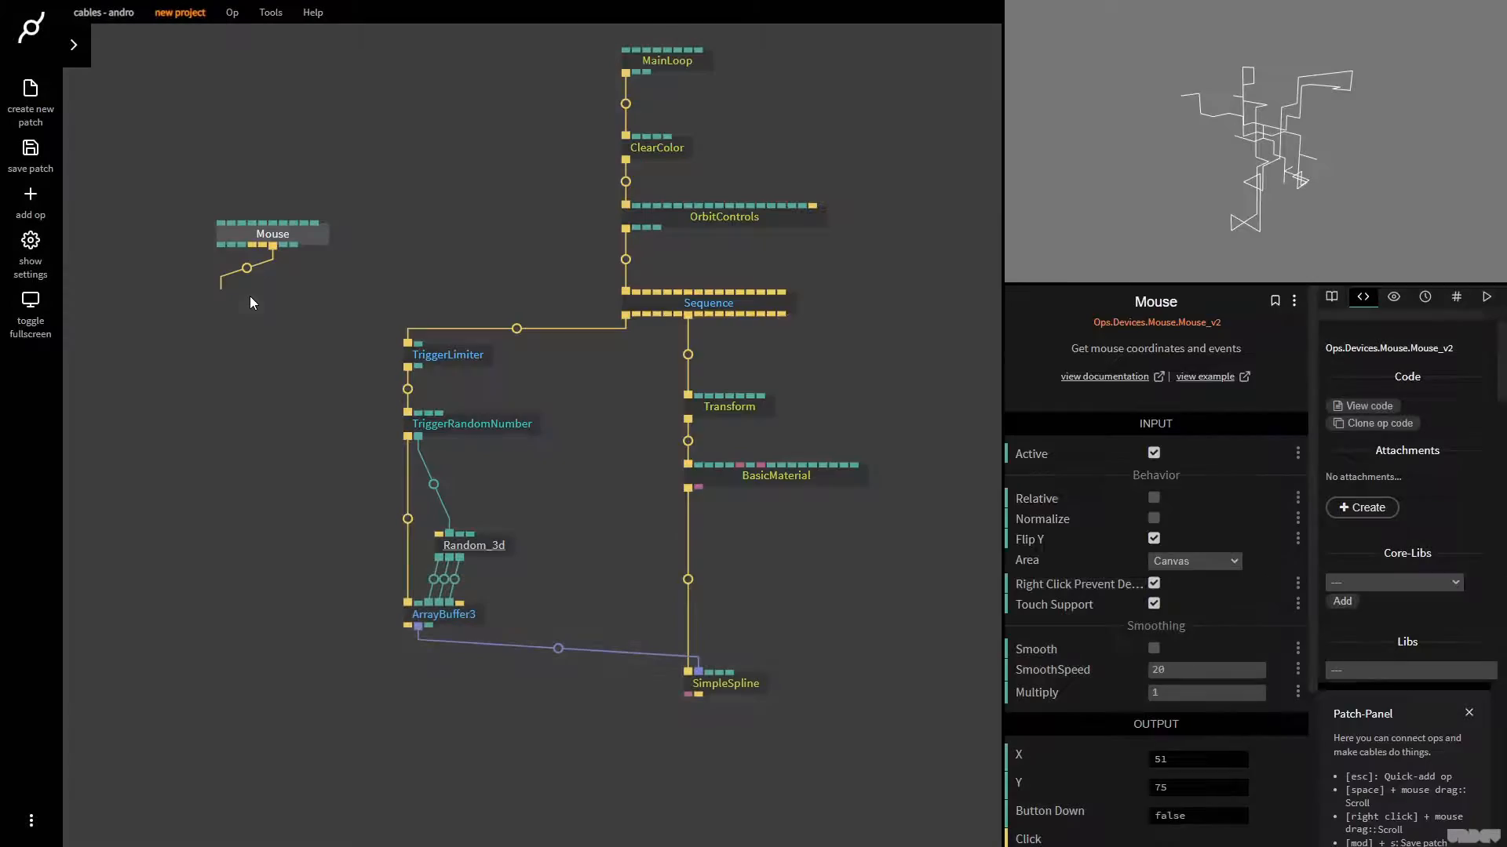
Align Mouse directly above its new Sequence and shift both ops farther away from TriggerLimiter
left_click_drag(315, 238, 264, 236)
left_click_drag(358, 394, 195, 182)
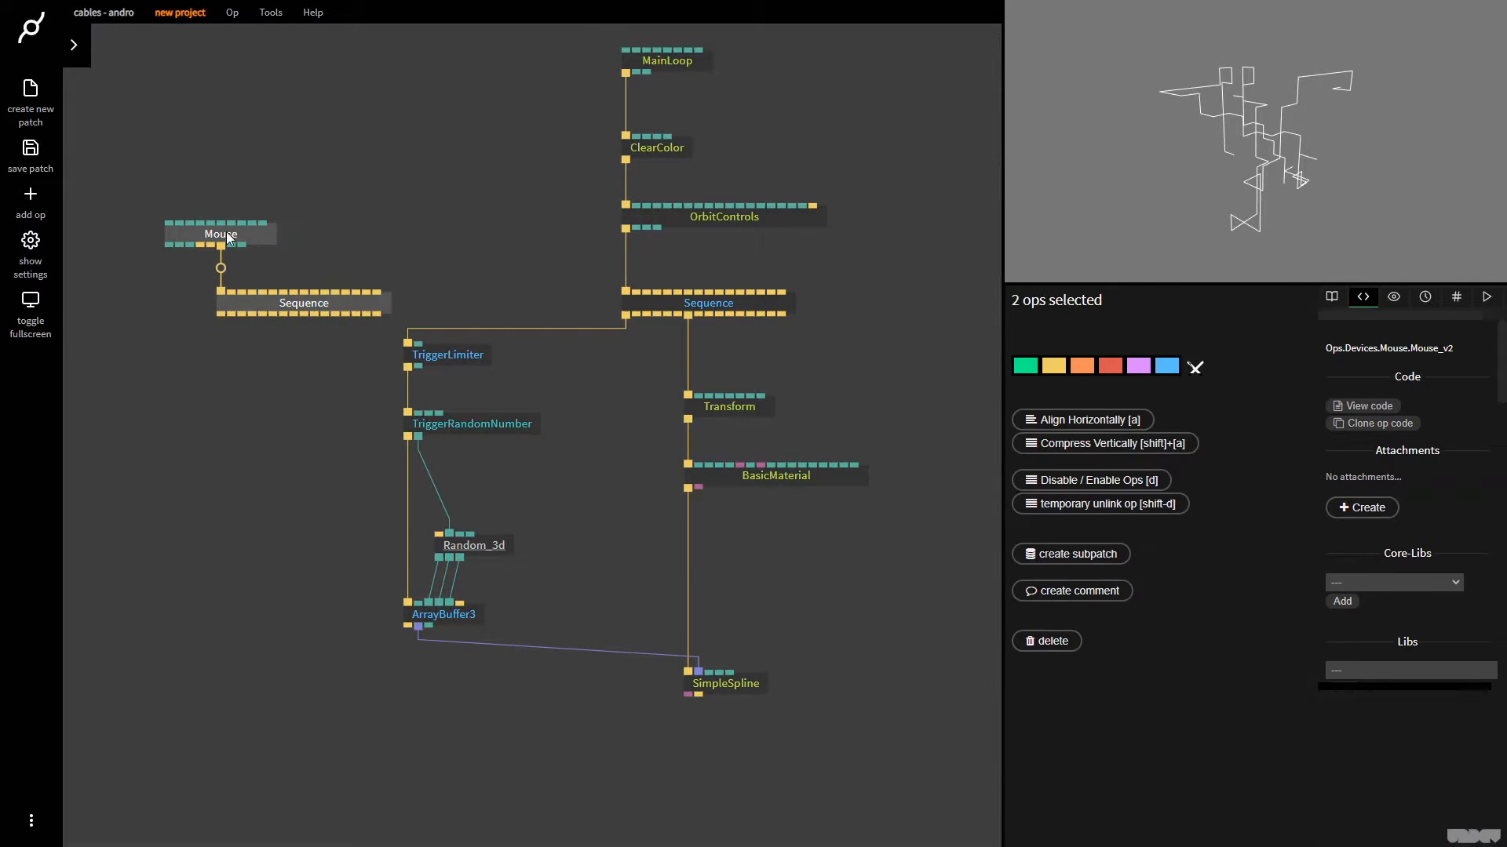
left_click_drag(228, 233, 208, 232)
left_click(210, 237)
left_click_drag(340, 339, 223, 229)
left_click(322, 210)
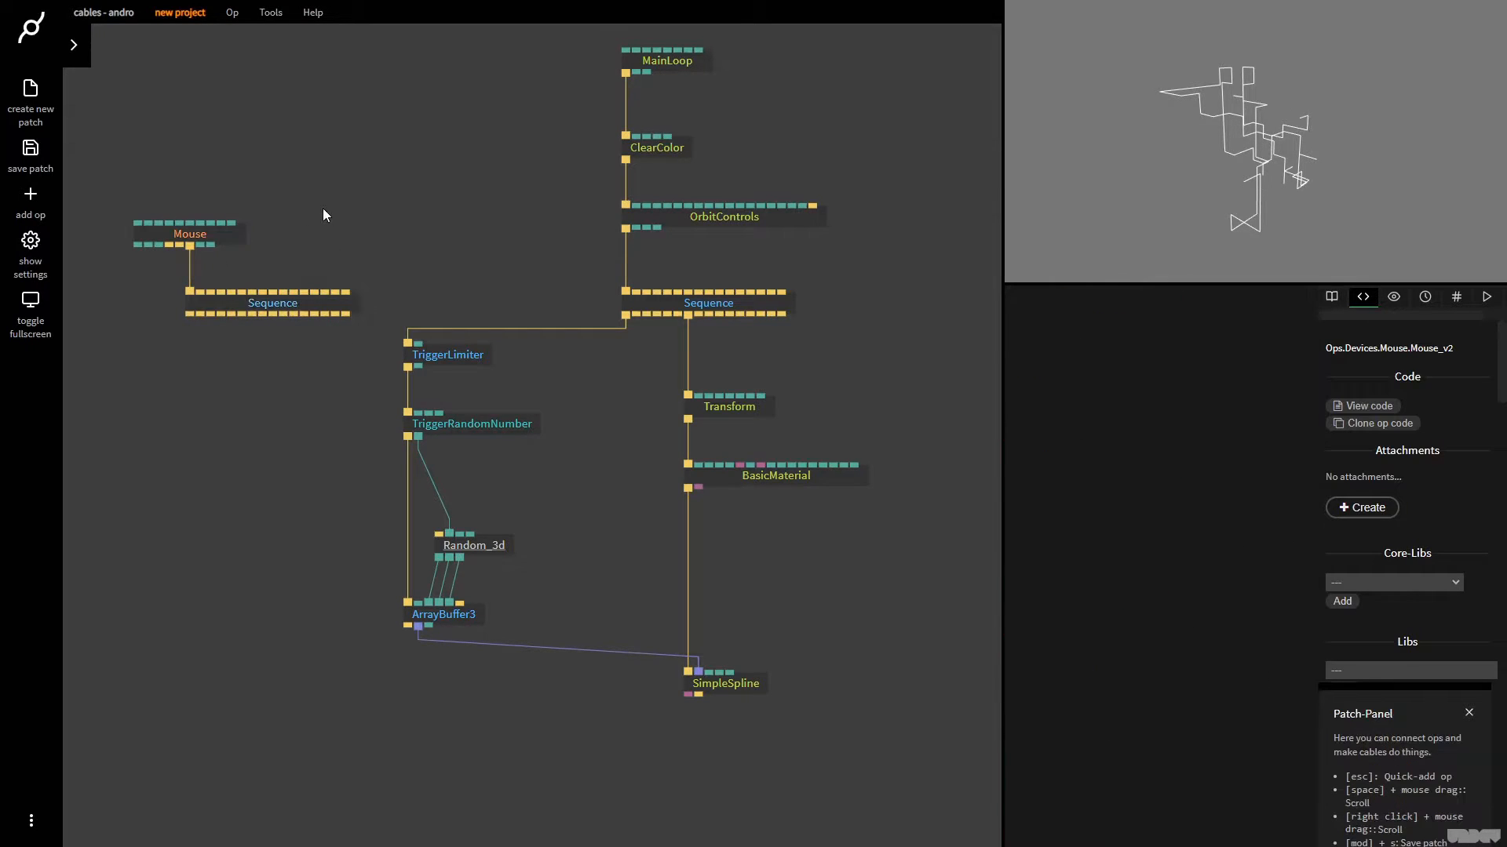
left_click(1218, 120)
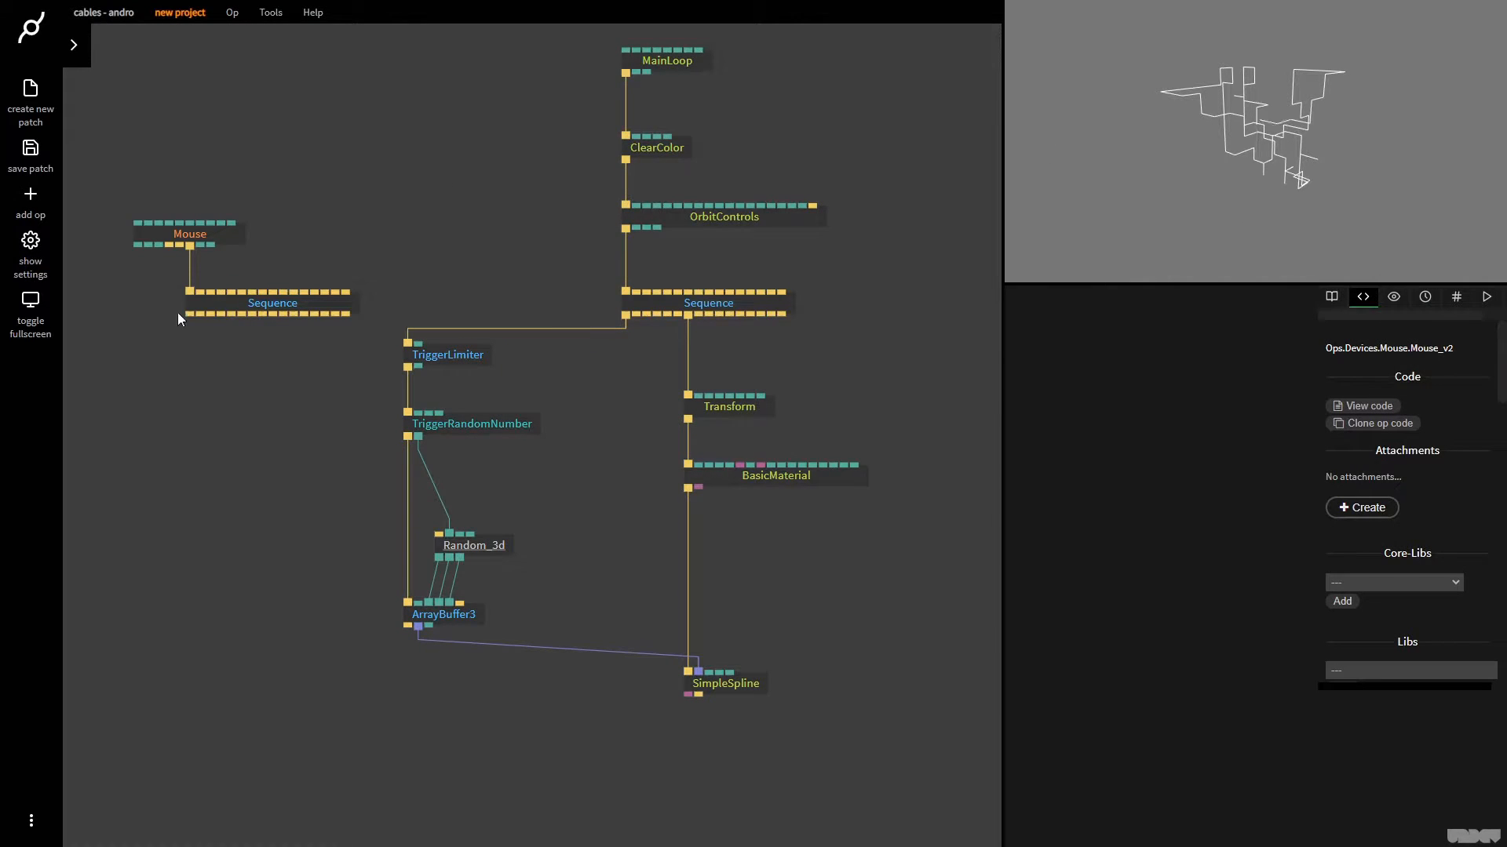
Connect the Mouse-driven Sequence to the last trigger input of ArrayBuffer3 and the trigger input of Random_3d, and test the reset in the canvas
left_click_drag(190, 314, 456, 619)
left_click(512, 620)
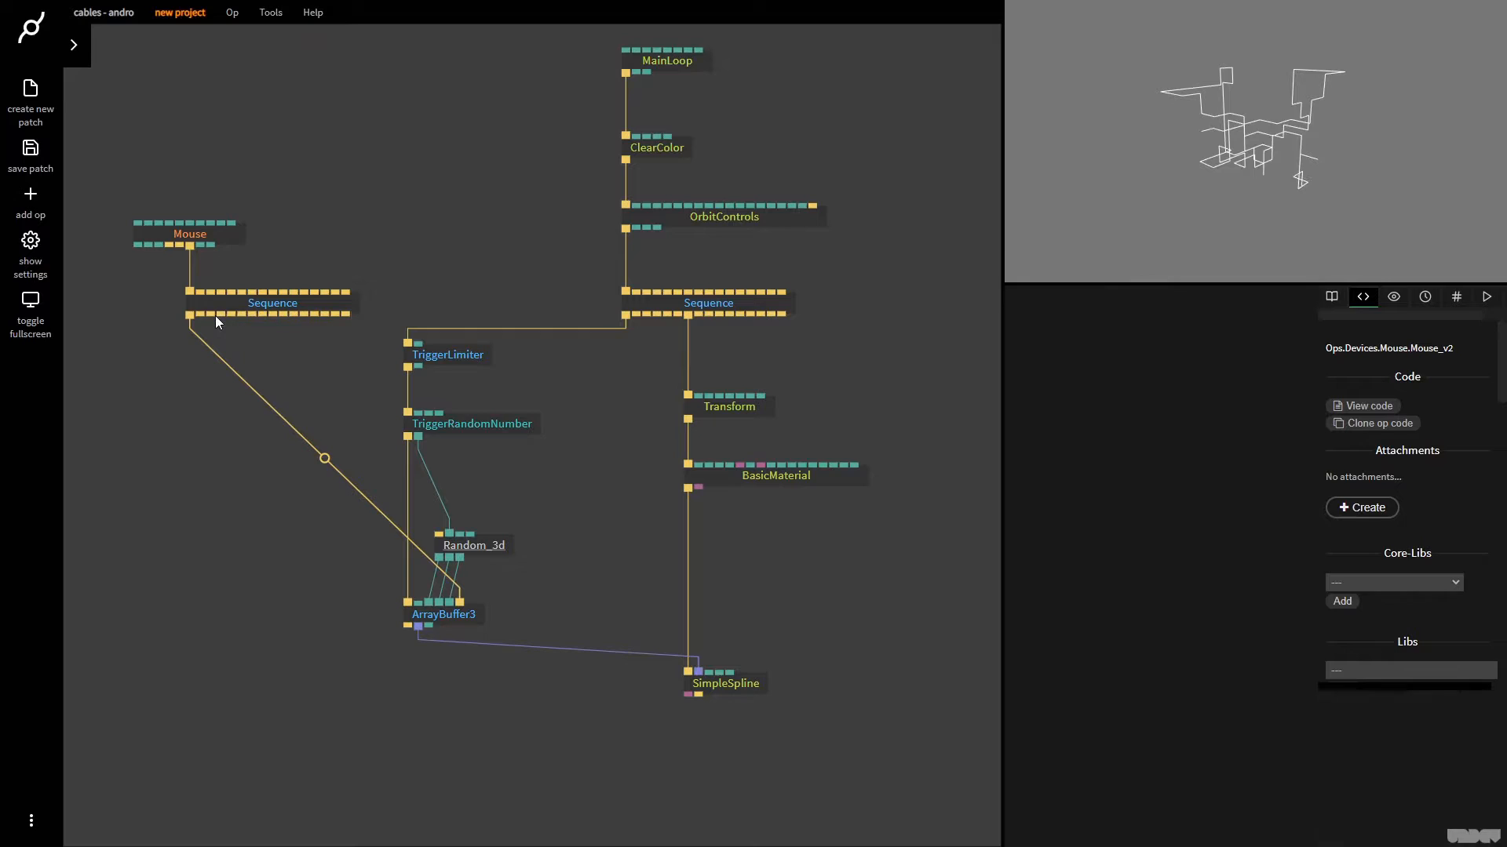
left_click_drag(218, 316, 482, 553)
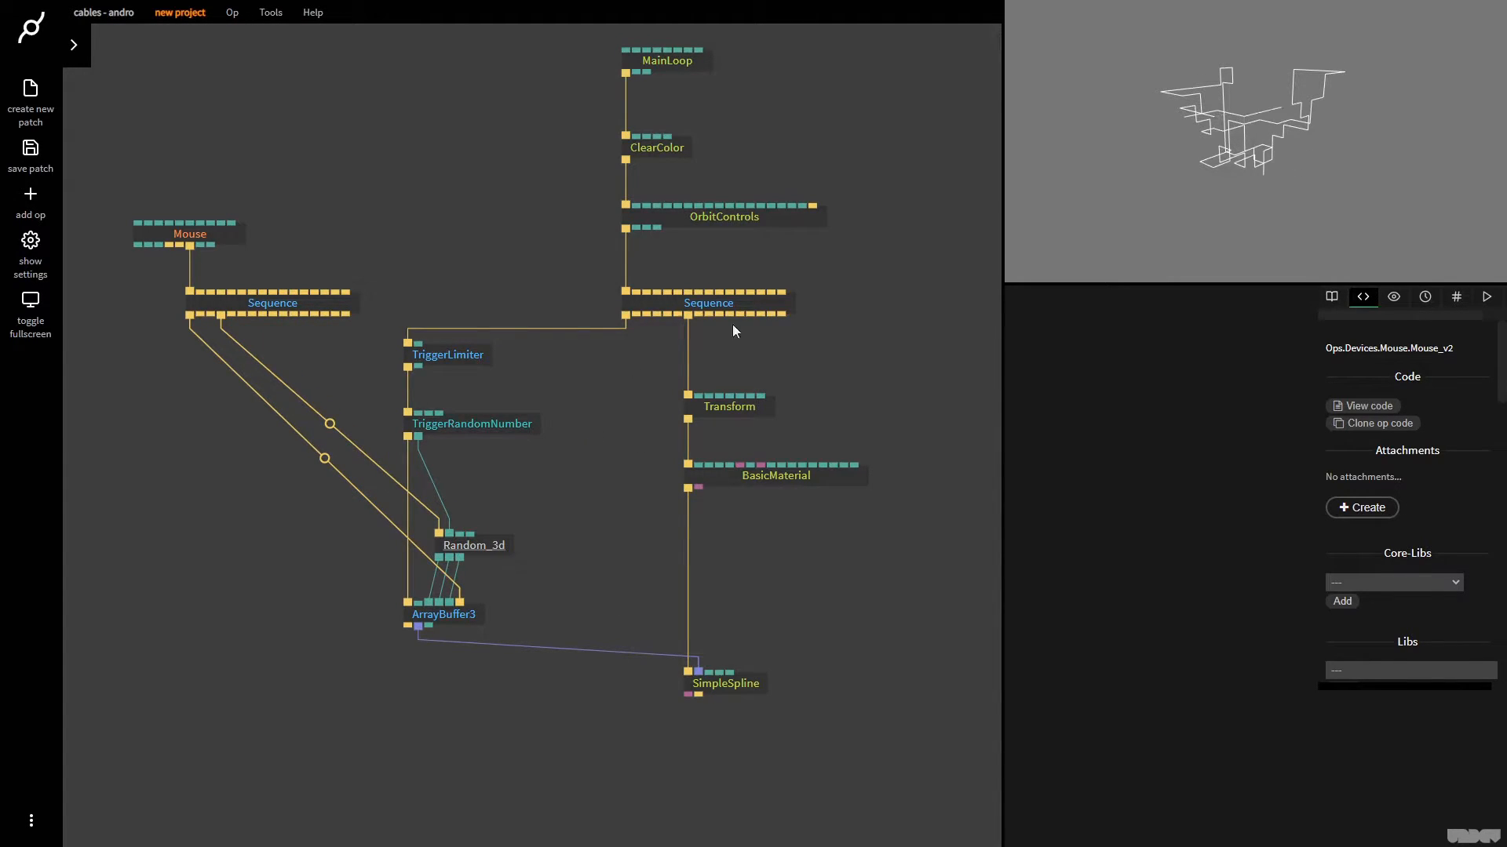
left_click(1275, 158)
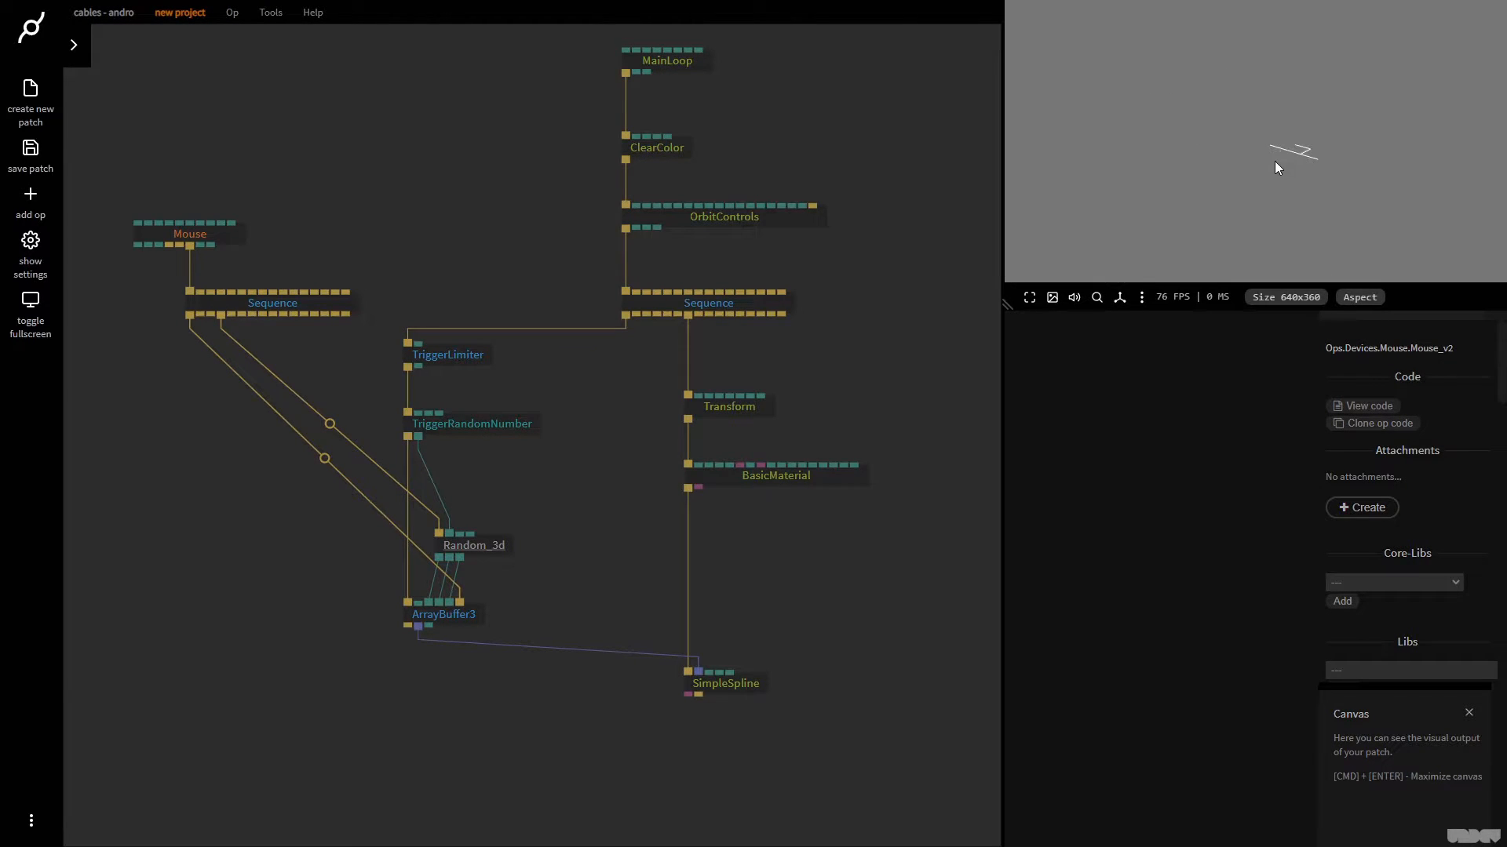
left_click(1205, 205)
Set TriggerLimiter's Milliseconds to 10 and try resetting the walker in the canvas
left_click(470, 358)
left_click(1191, 474)
type("10")
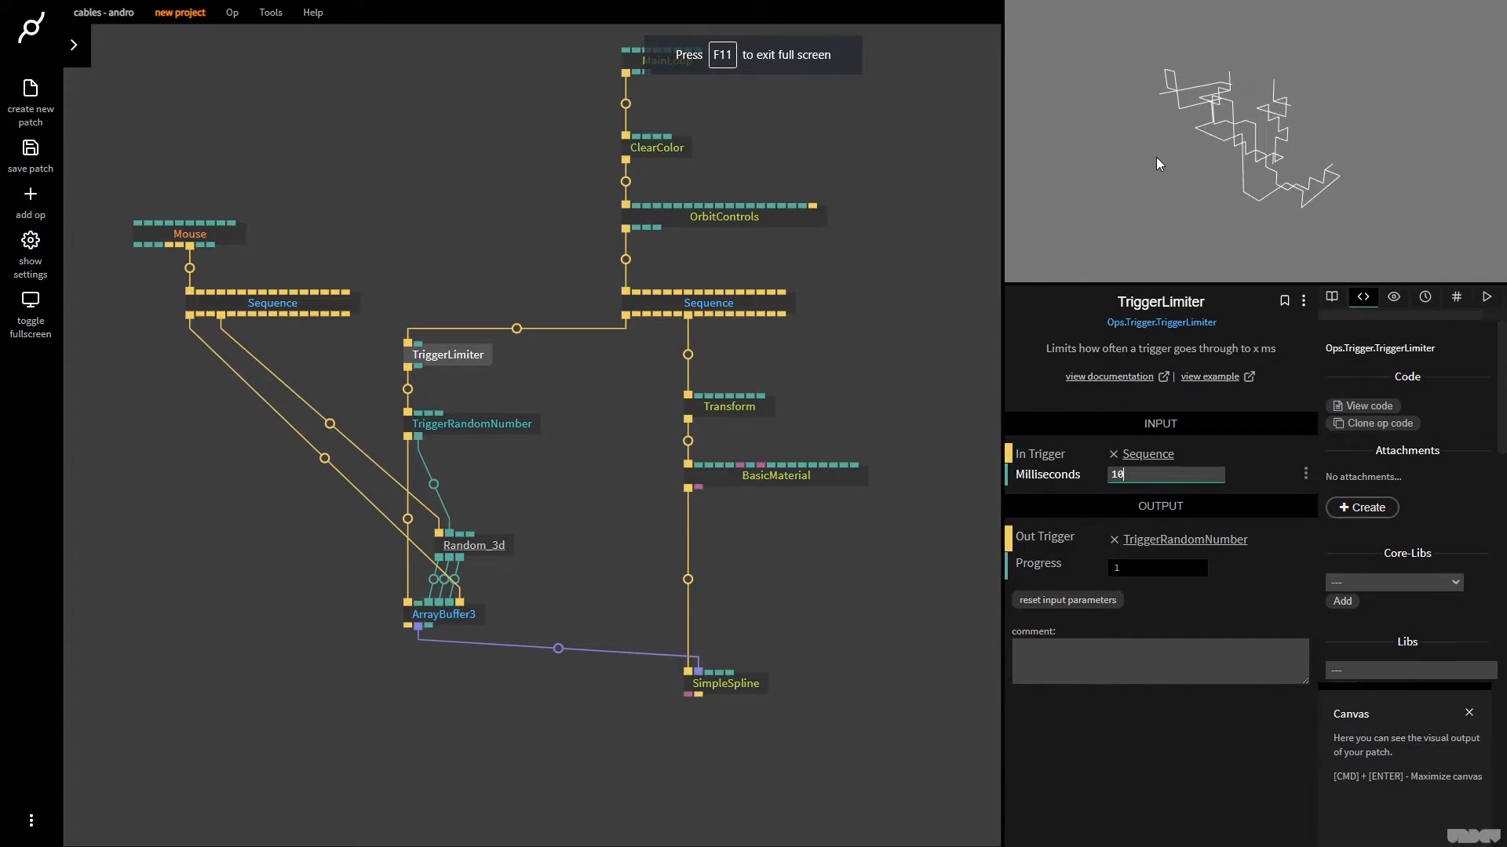
left_click(1348, 148)
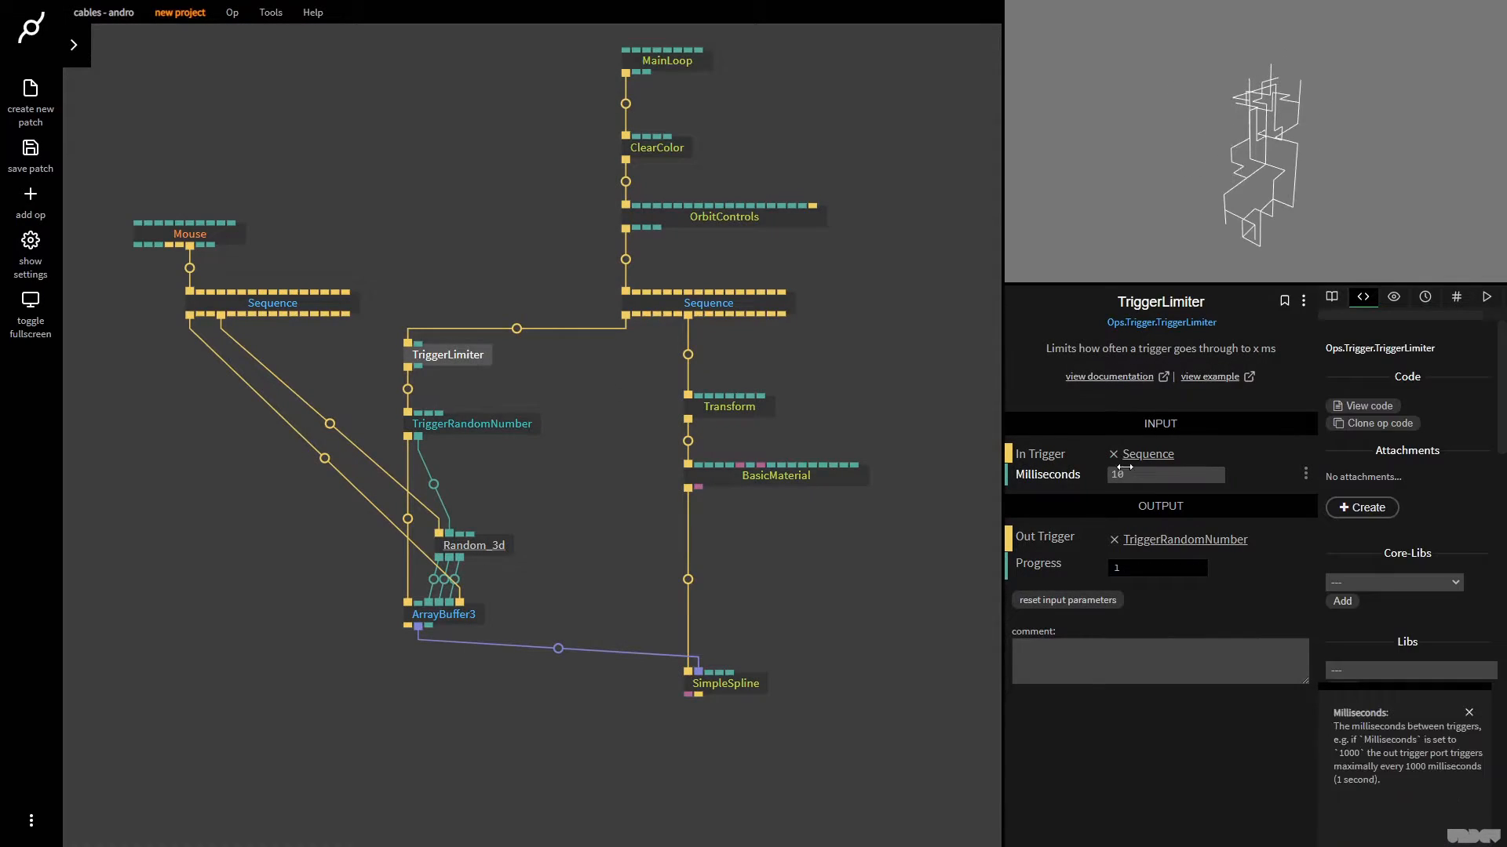
Set TriggerLimiter's Milliseconds to 50 and reset the walker in the canvas
left_click(1145, 482)
type("50")
left_click(1166, 174)
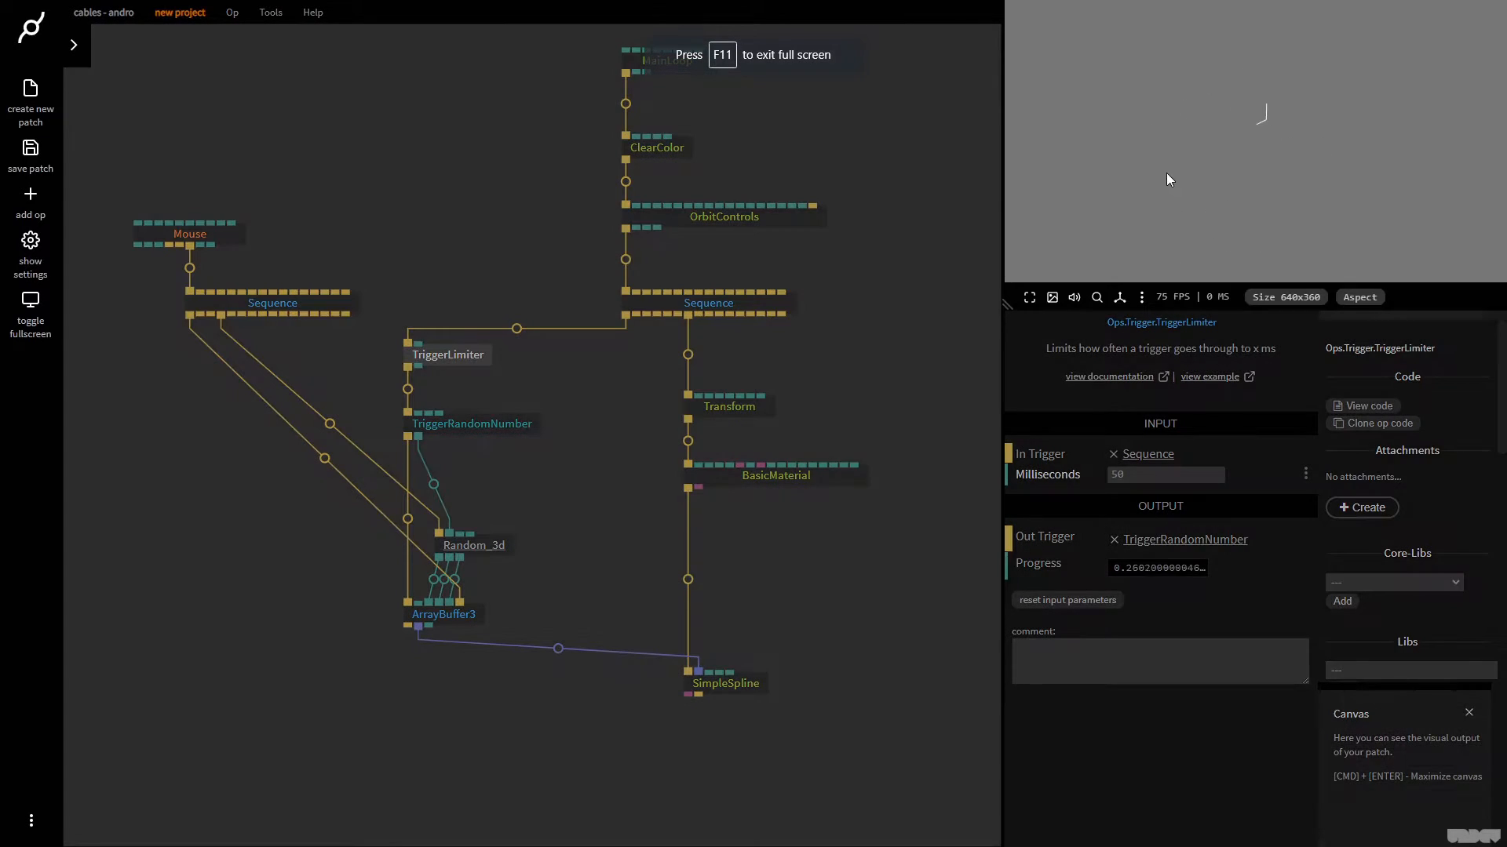
Try ArrayBuffer3 with Max Num Elements at 10, and return the value to 100
left_click(511, 559)
left_click(450, 614)
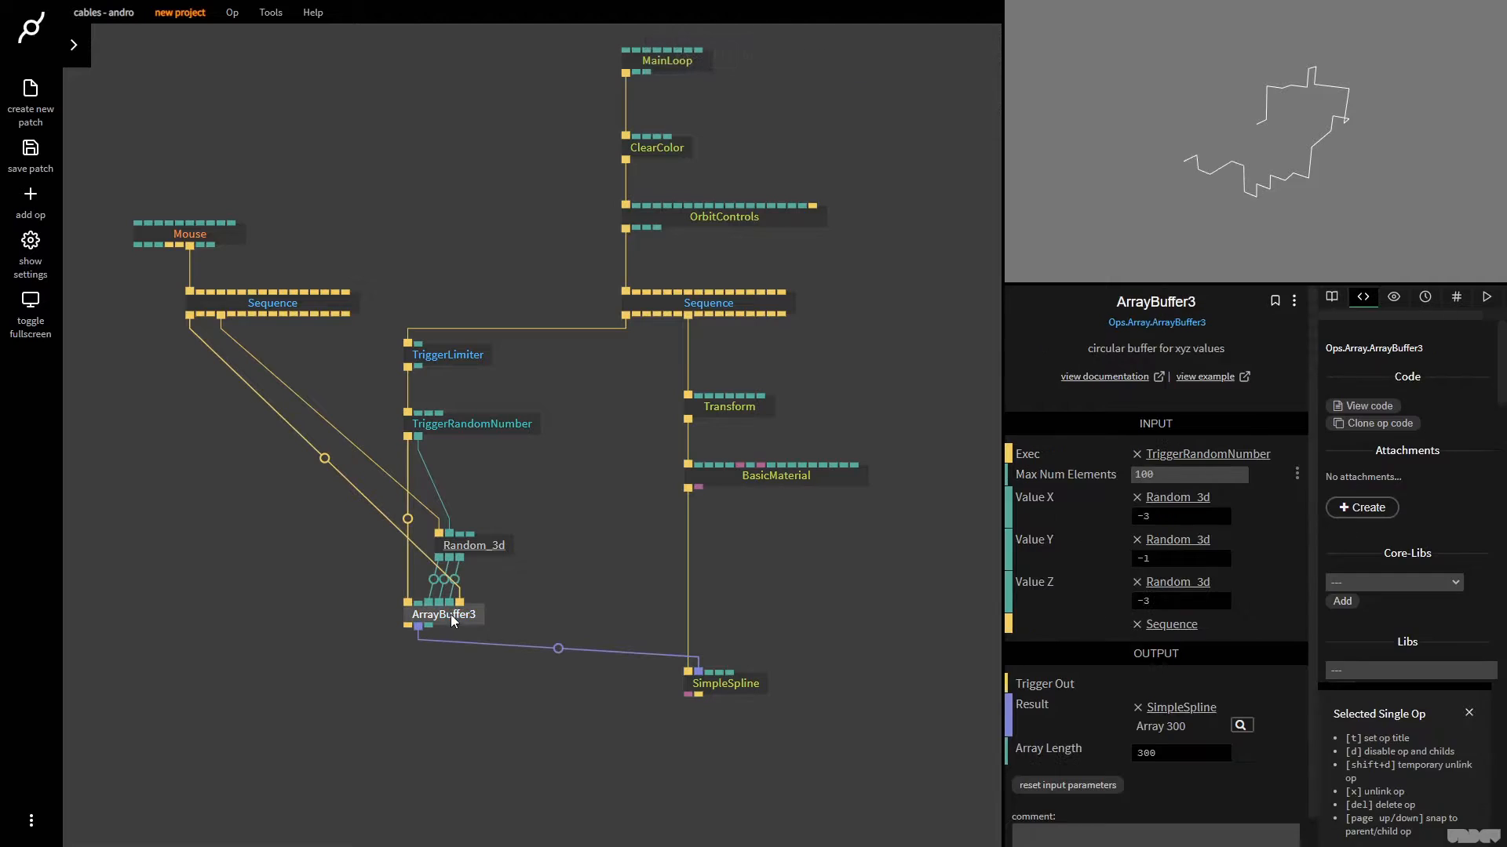
left_click(1177, 474)
type("10")
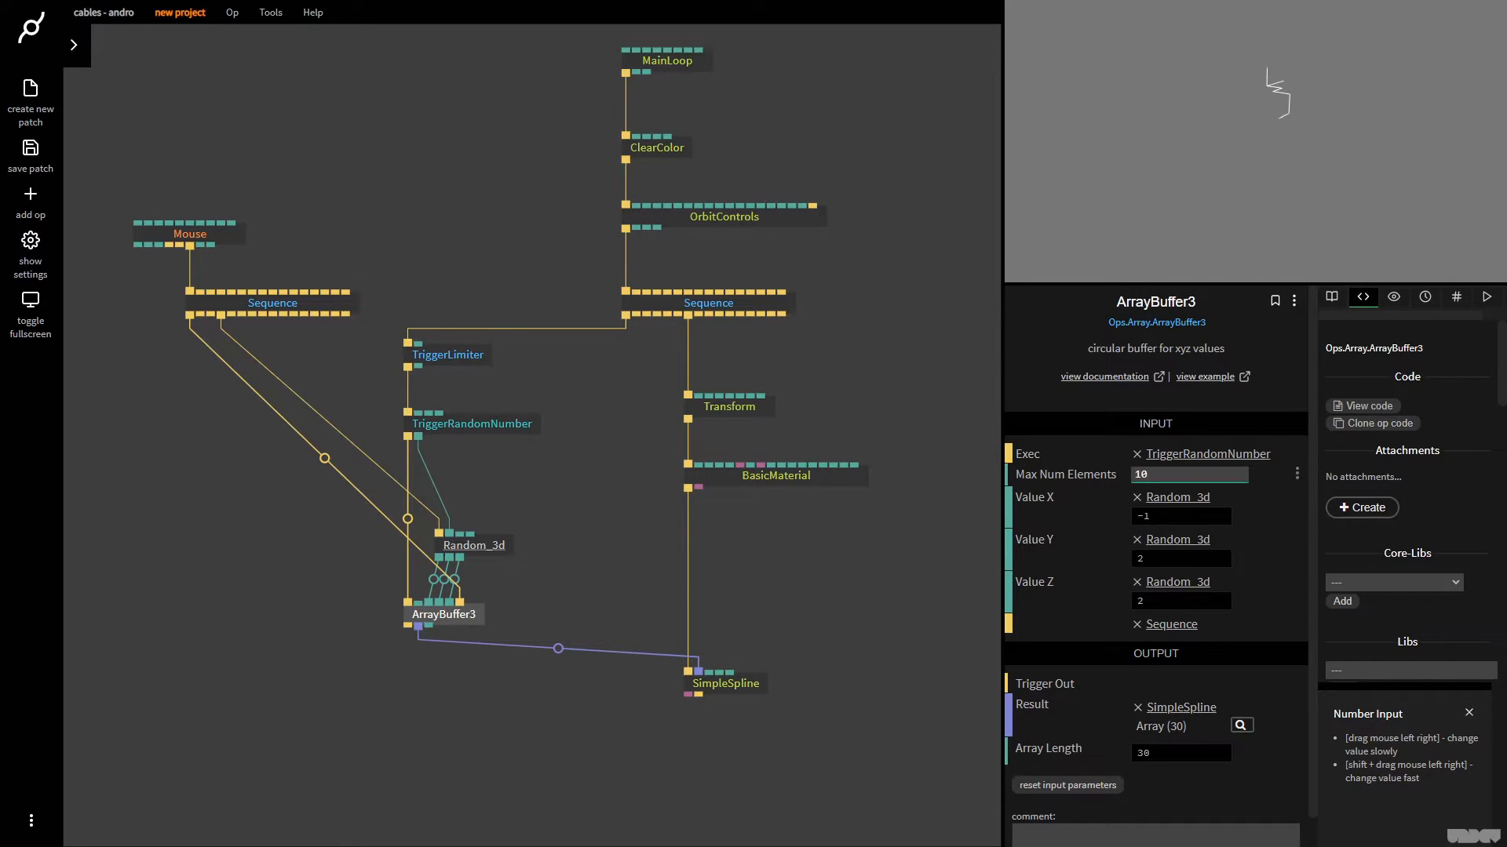
type("0")
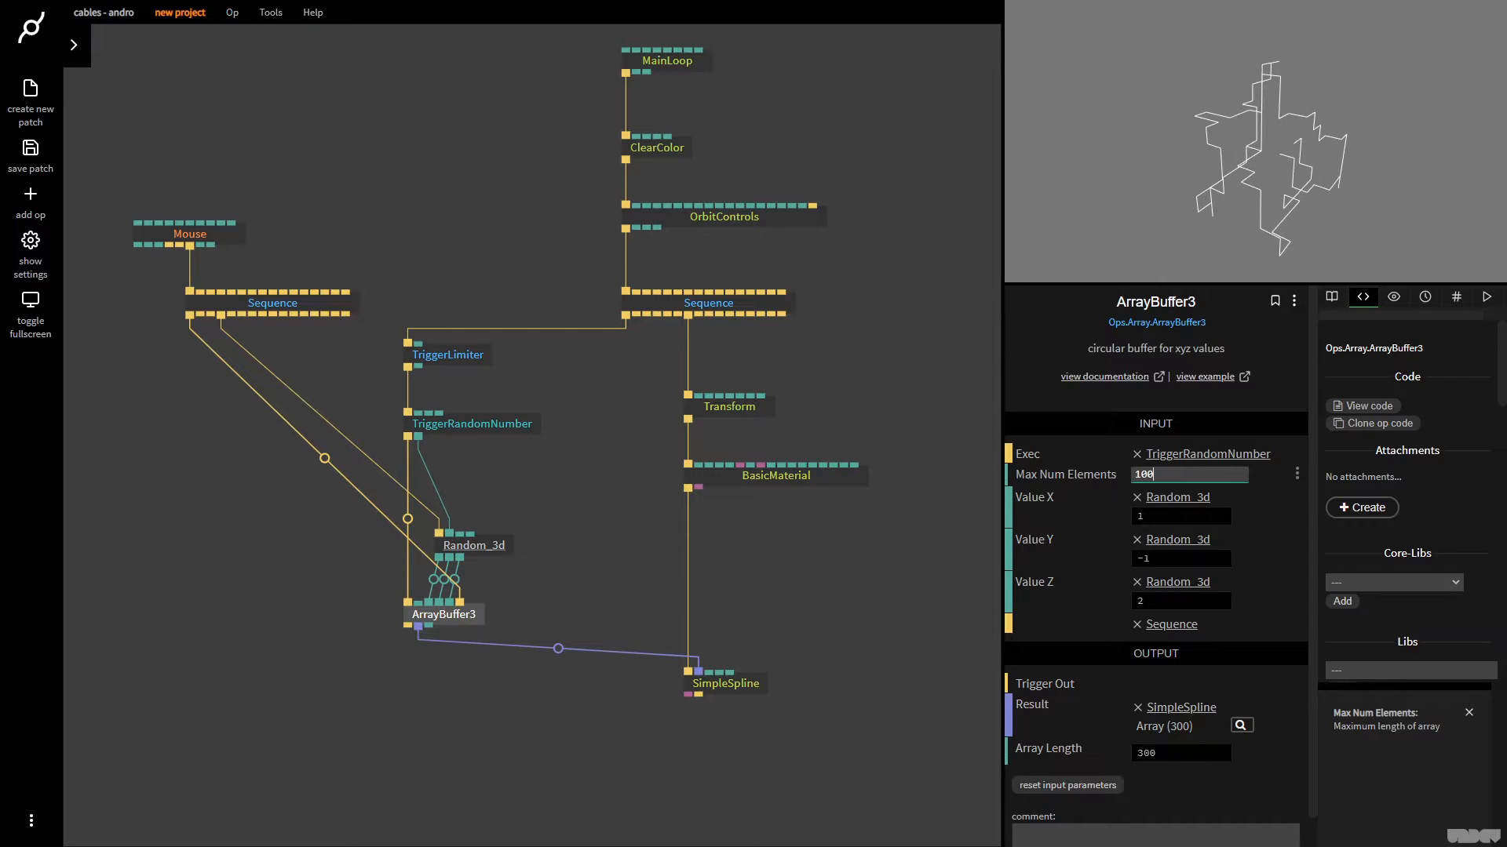
key("F11")
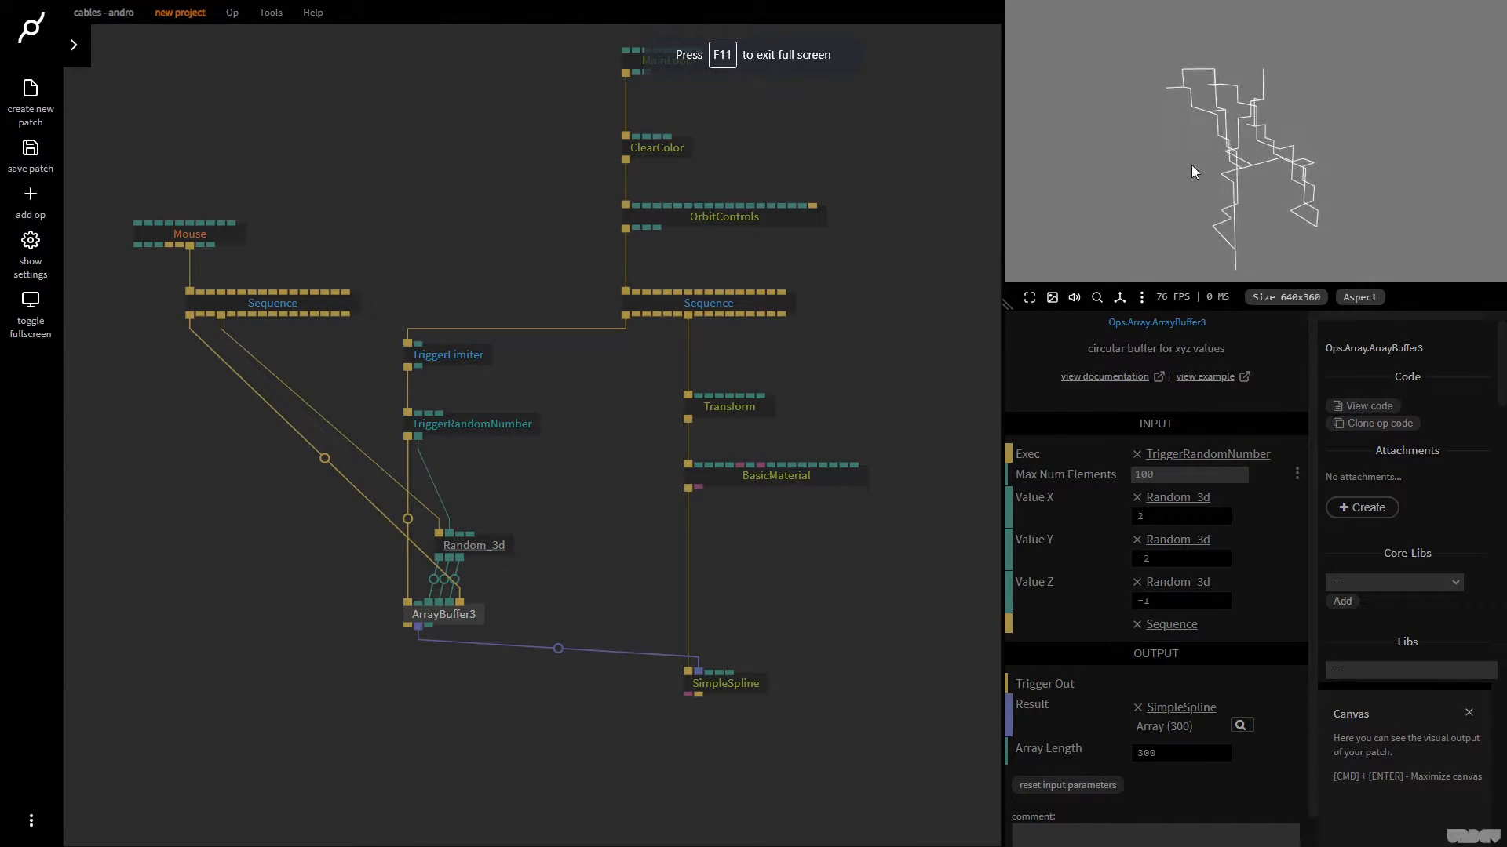
Add a PointMaterial op below ArrayBuffer3, triggered by a free output of the main Sequence
left_click_drag(862, 661, 657, 573)
left_click_drag(449, 226, 341, 617)
type("pointmateri")
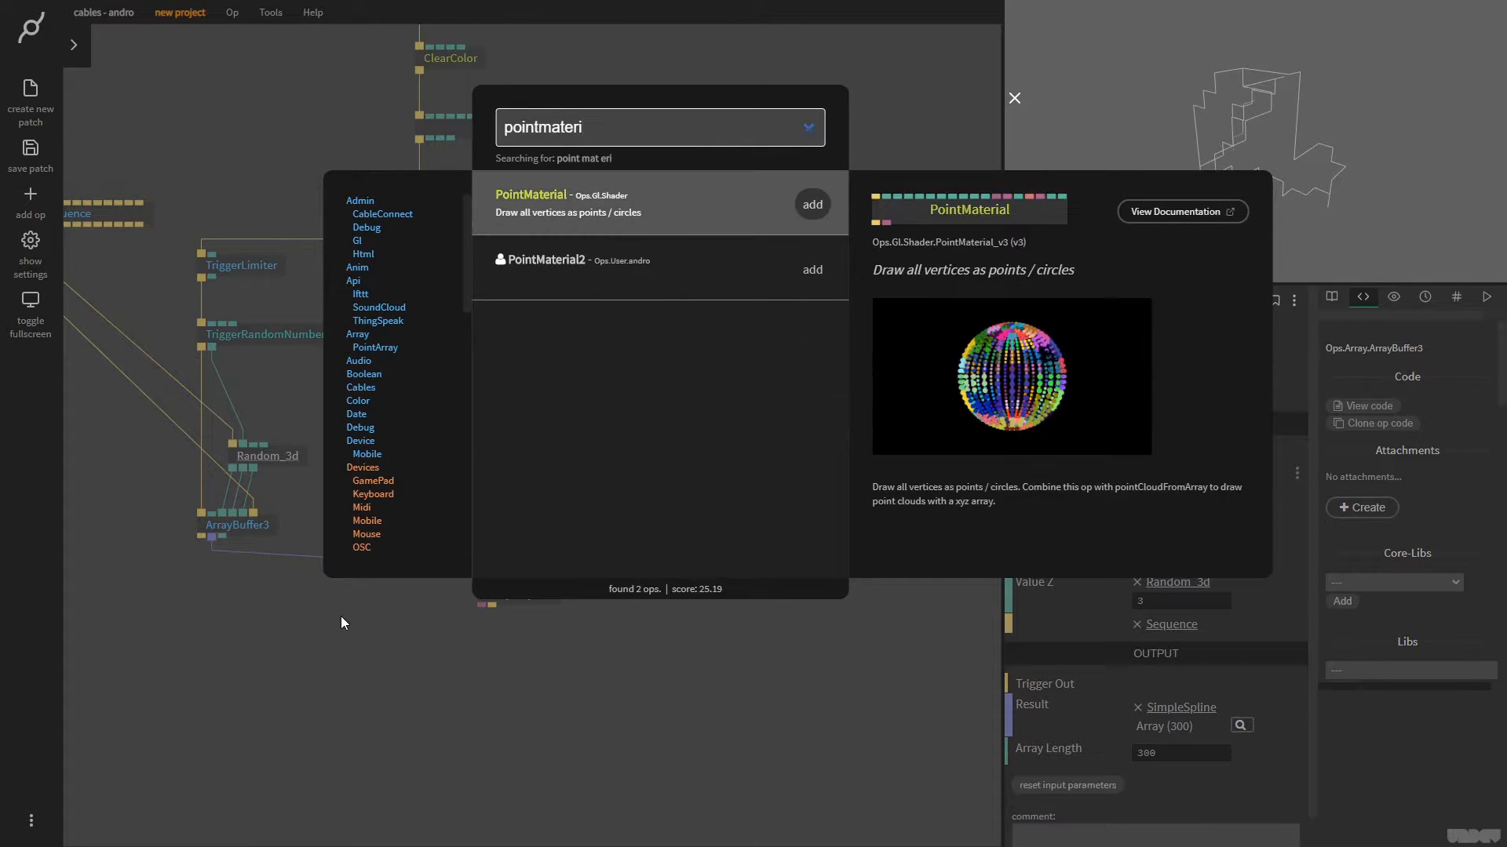
key("Return")
Add PointCloudFromArray below PointMaterial and connect ArrayBuffer3's Result to its Array input
left_click_drag(401, 638, 279, 725)
type("pointcloud")
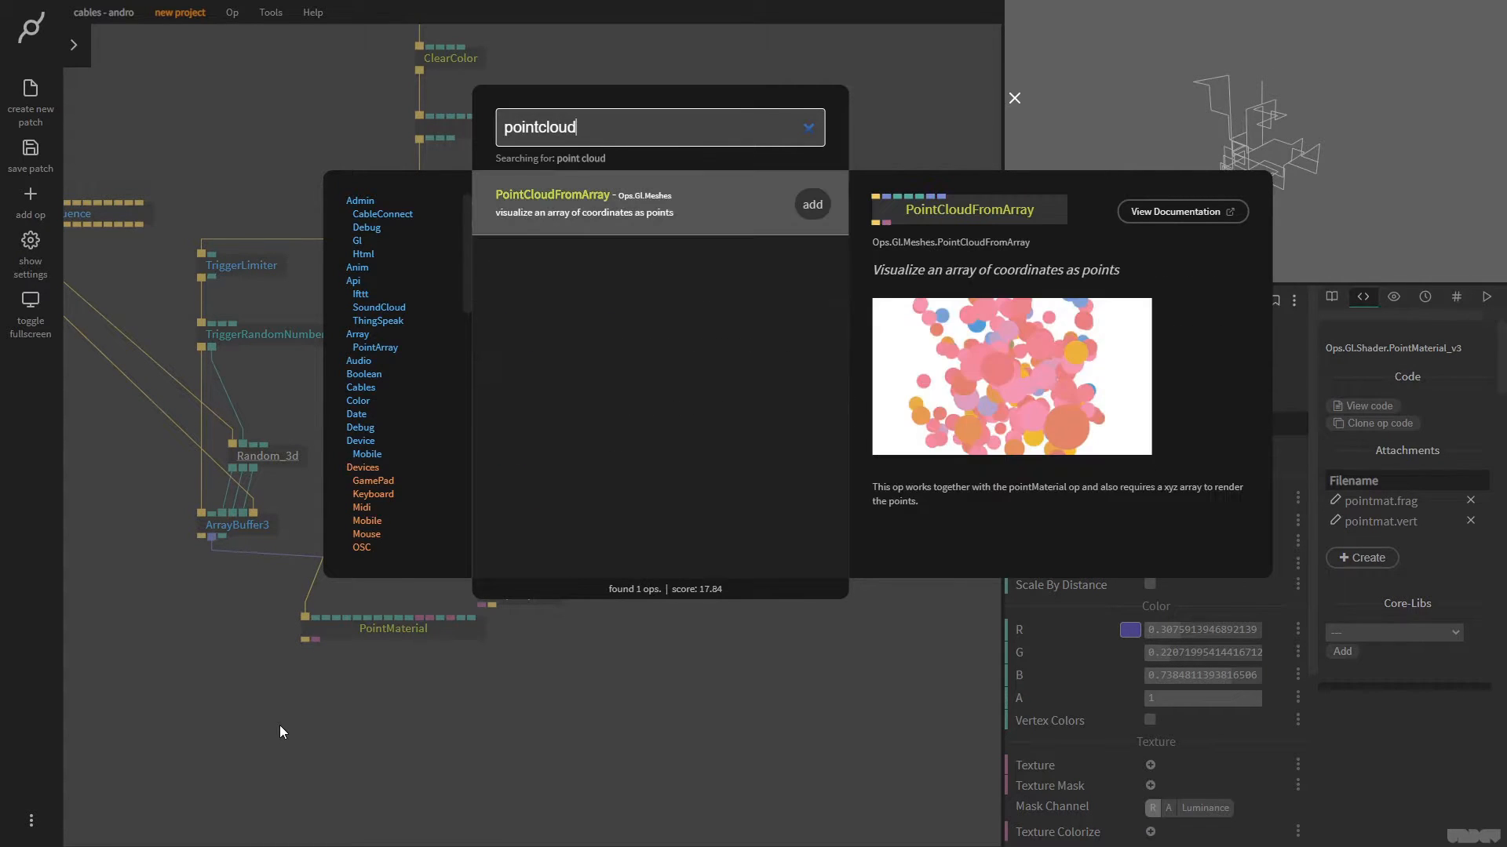
key("Return")
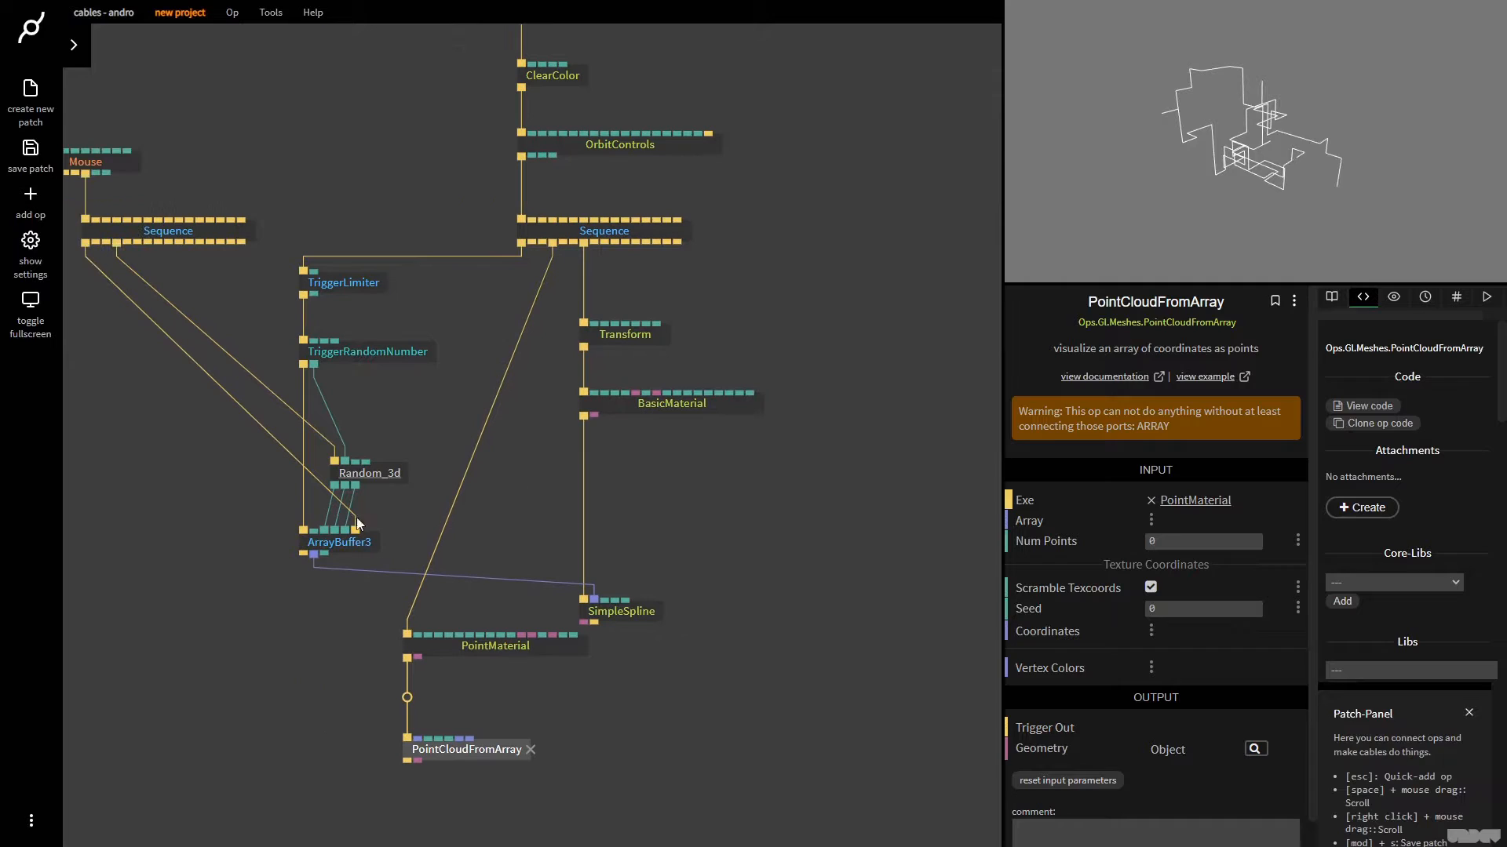
left_click_drag(313, 554, 471, 750)
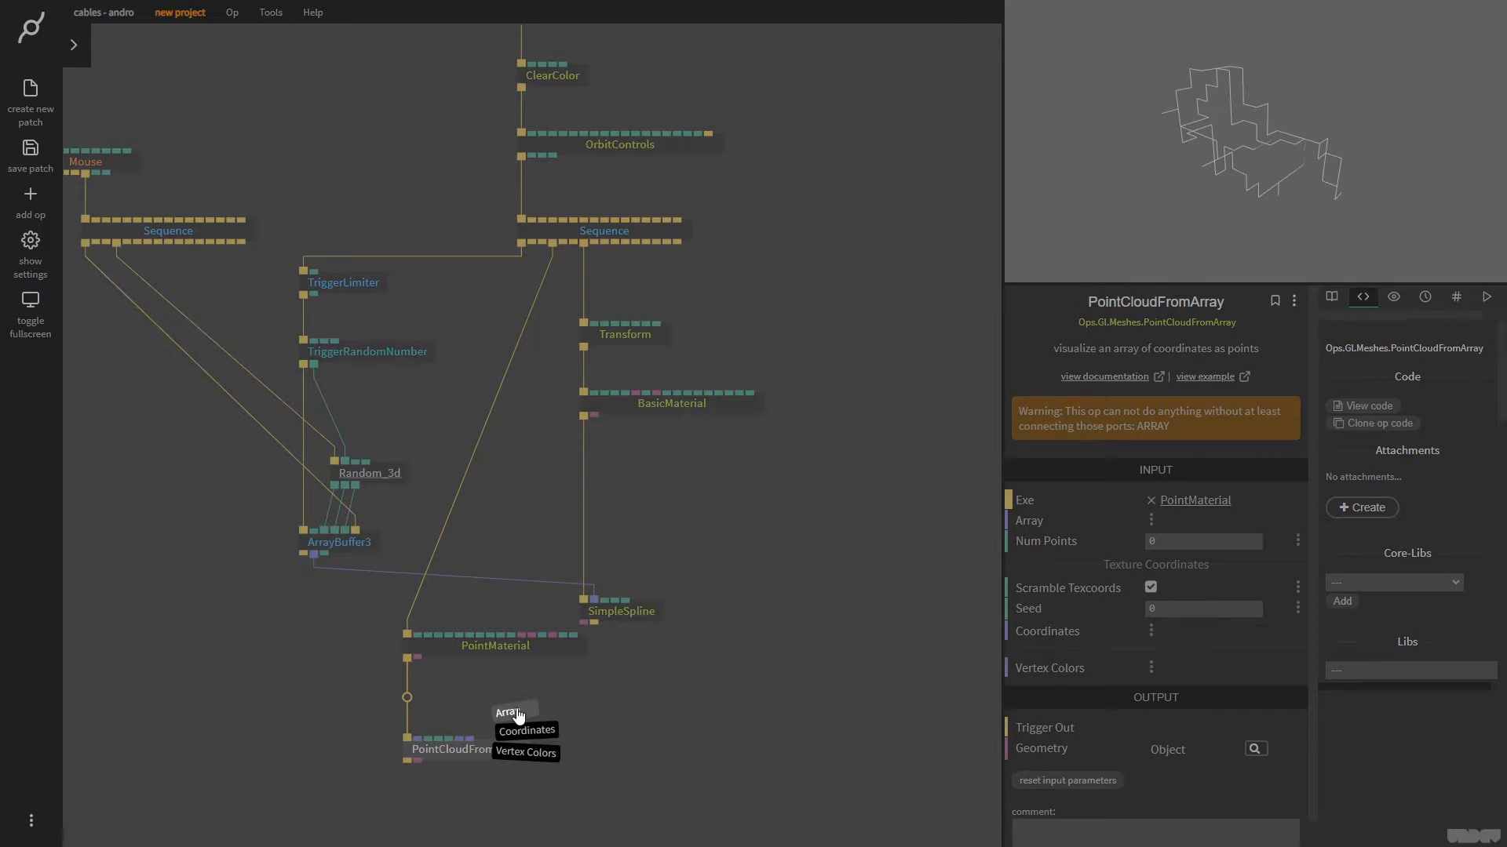
left_click(524, 708)
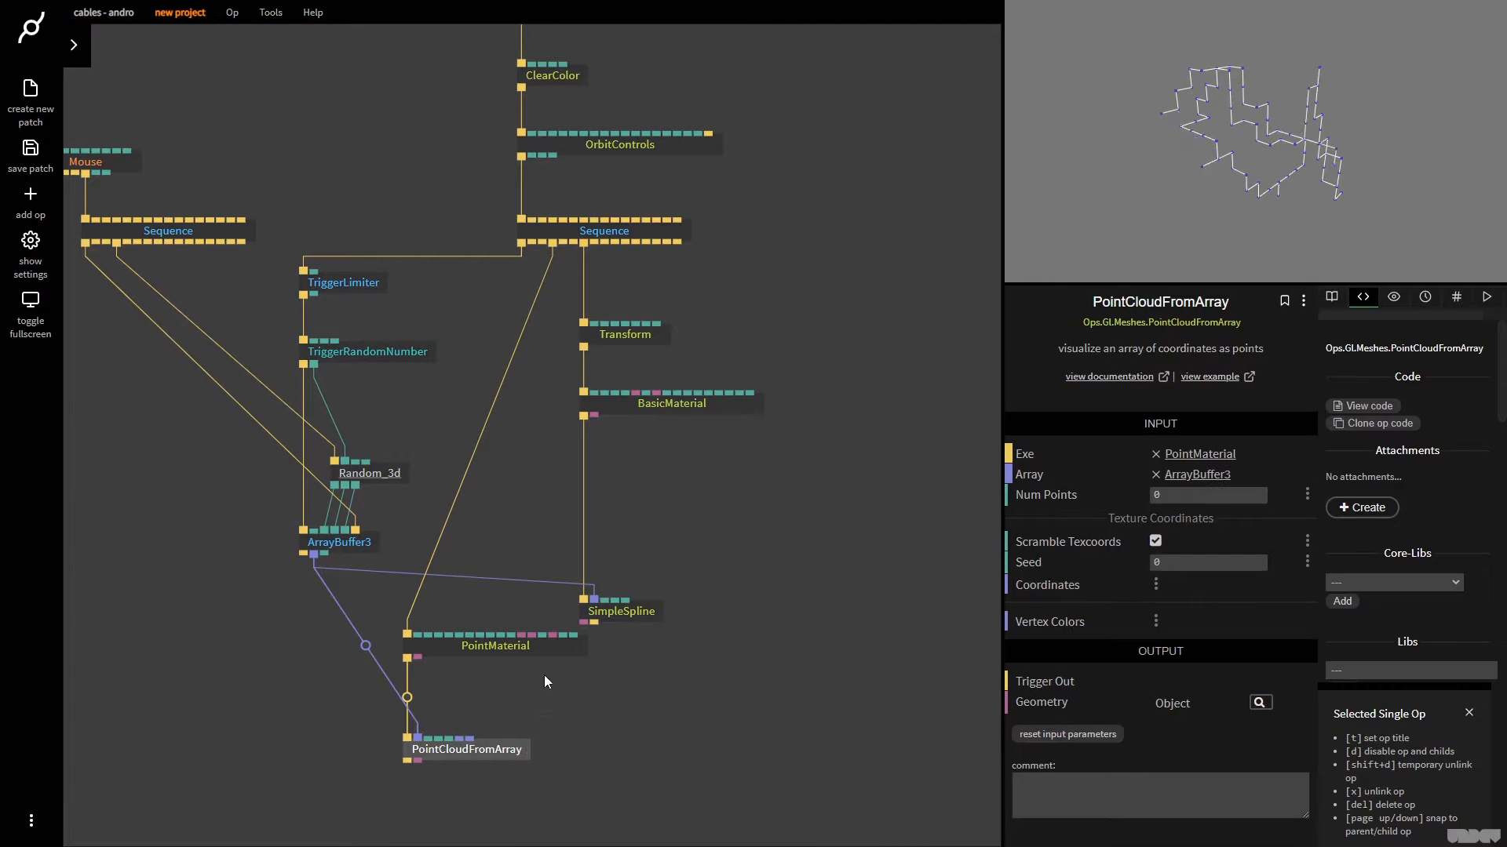
Set PointMaterial's color to pure red, with R 1, G 0 and B 0
left_click(528, 645)
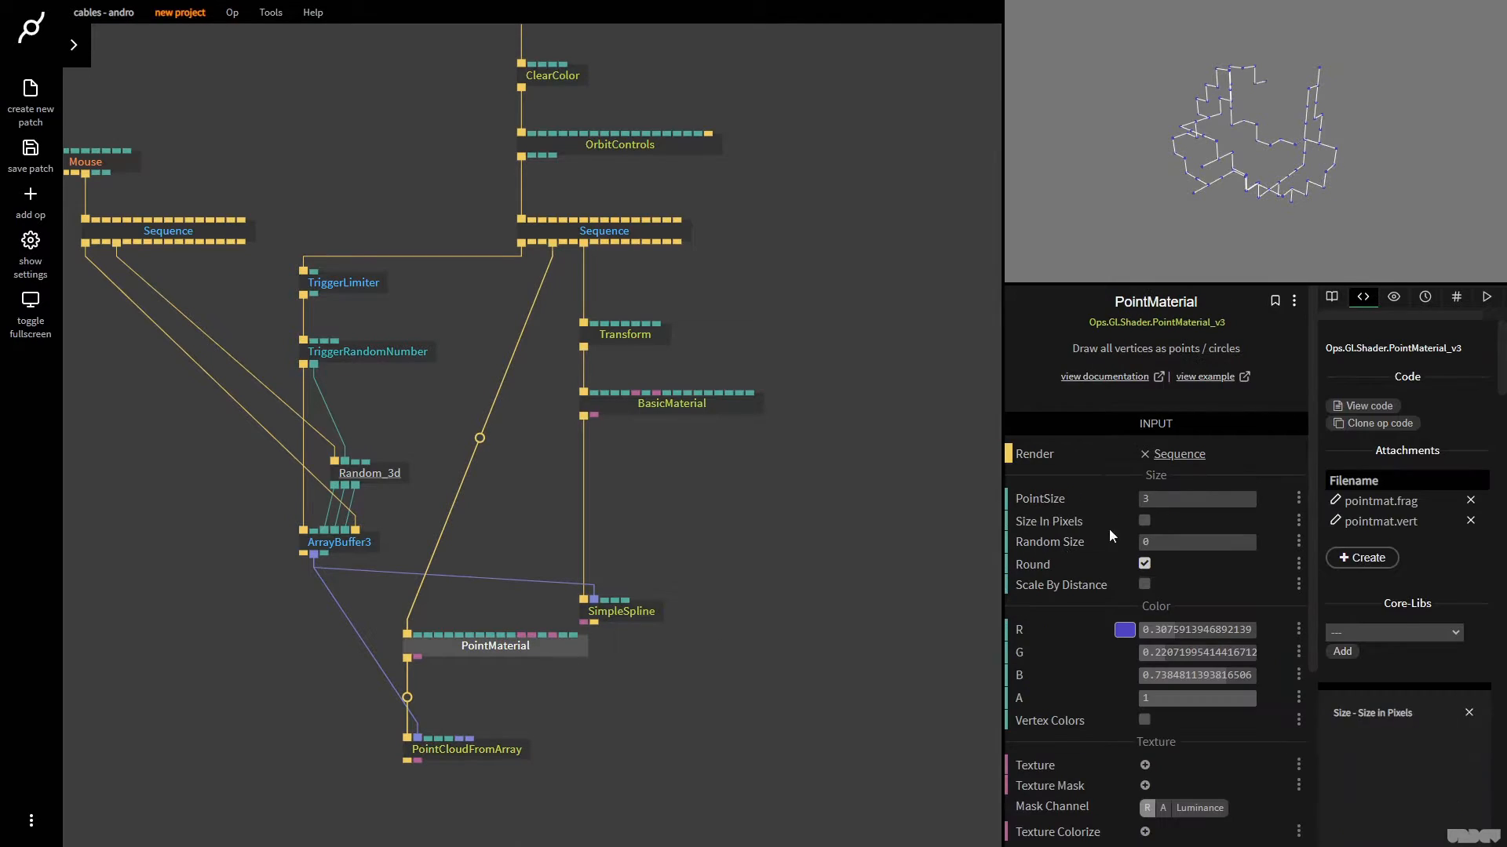
left_click(1125, 630)
left_click_drag(1125, 620, 1069, 579)
mouse_move(1206, 638)
left_mouse_down()
mouse_move(1211, 657)
mouse_move(1226, 537)
left_mouse_up()
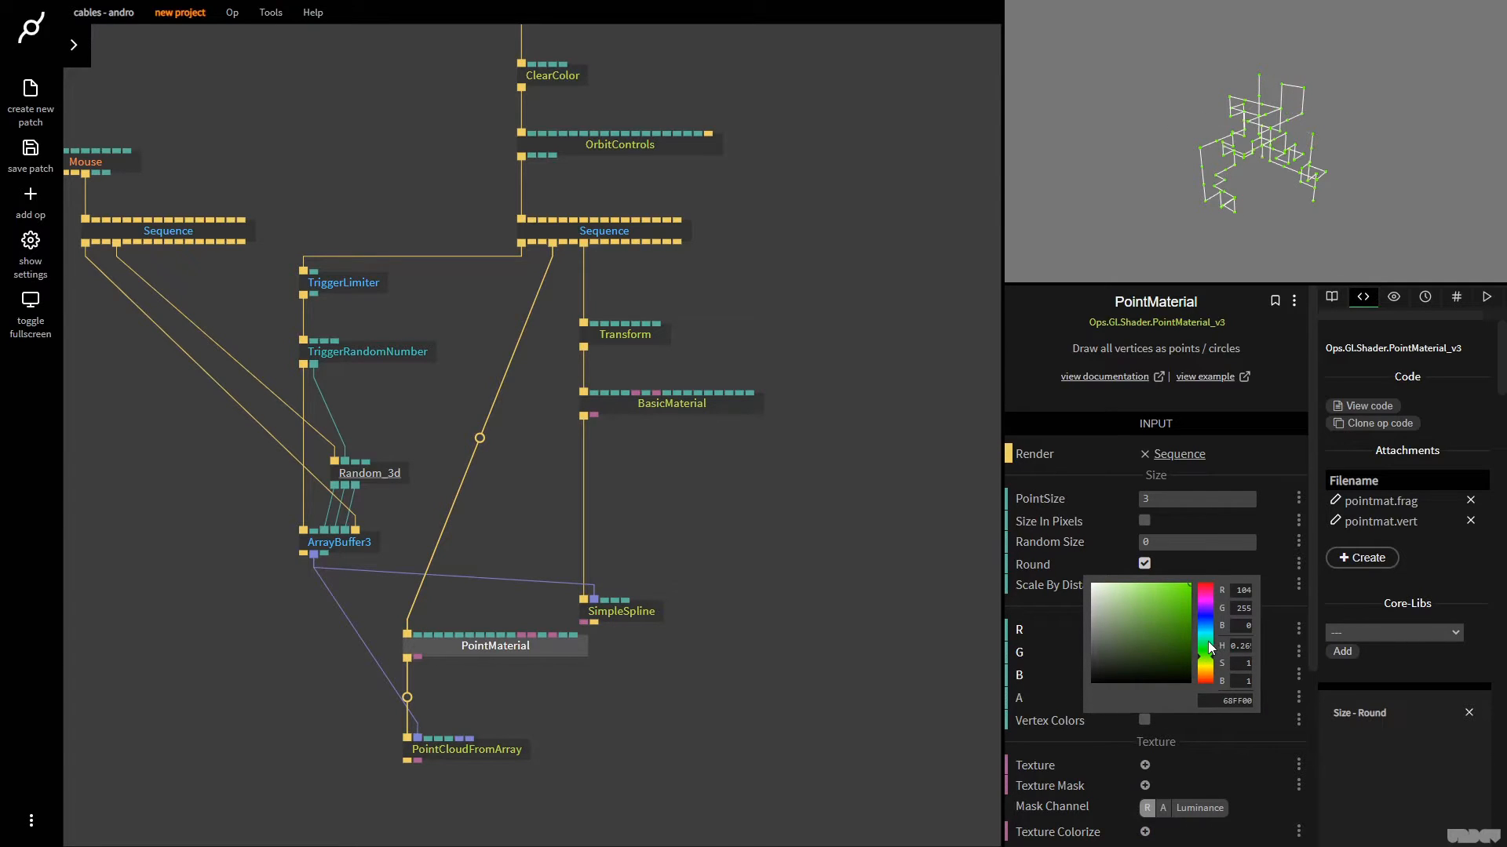
left_click_drag(1206, 657, 1208, 577)
left_click(1208, 189)
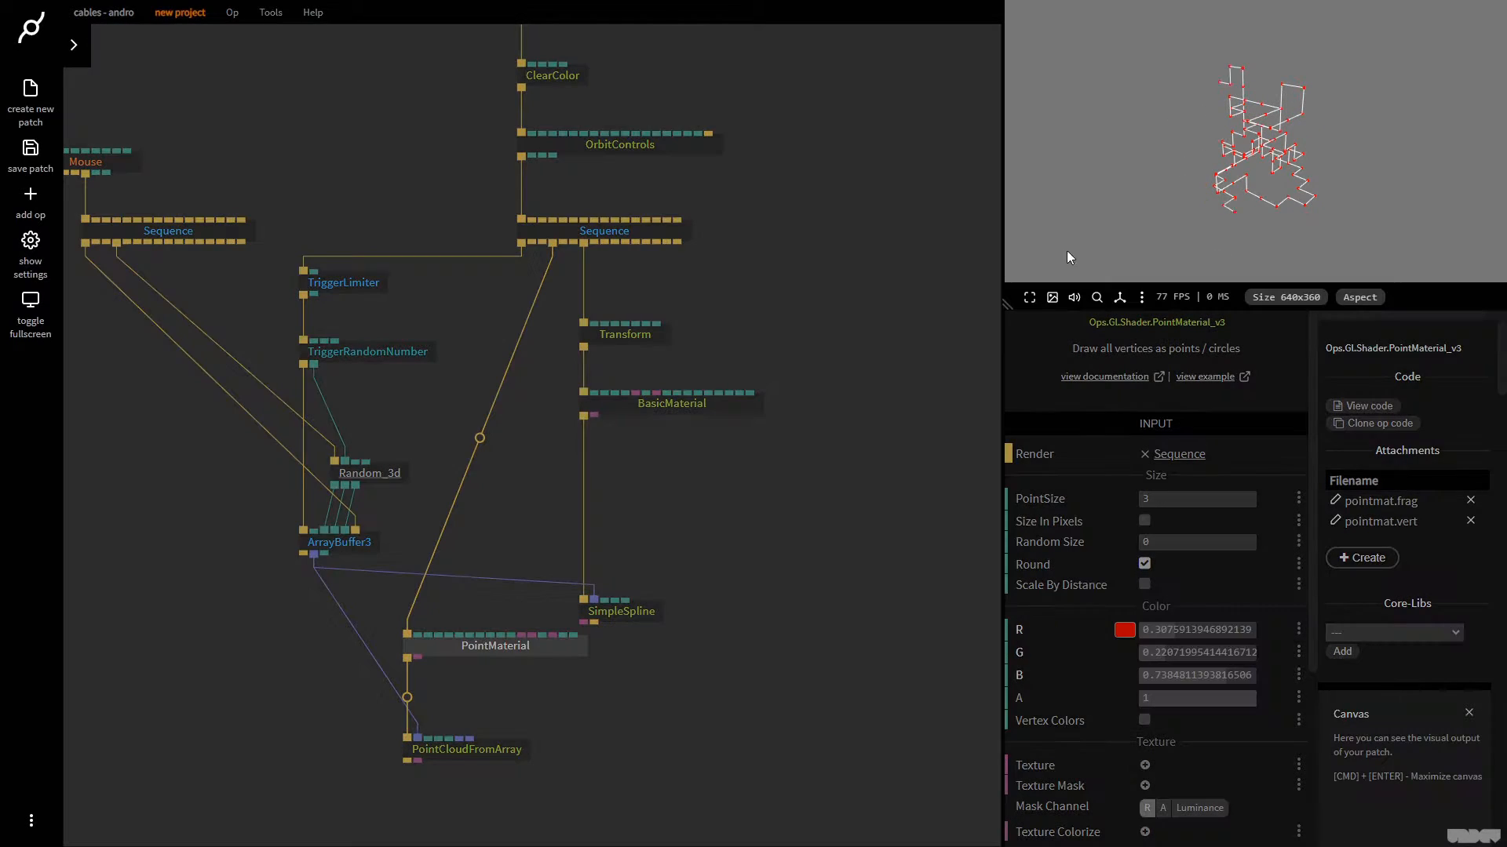
Enlarge the canvas to 752x471 and shift PointMaterial and PointCloudFromArray together closer to ArrayBuffer3
left_click_drag(1003, 285, 921, 397)
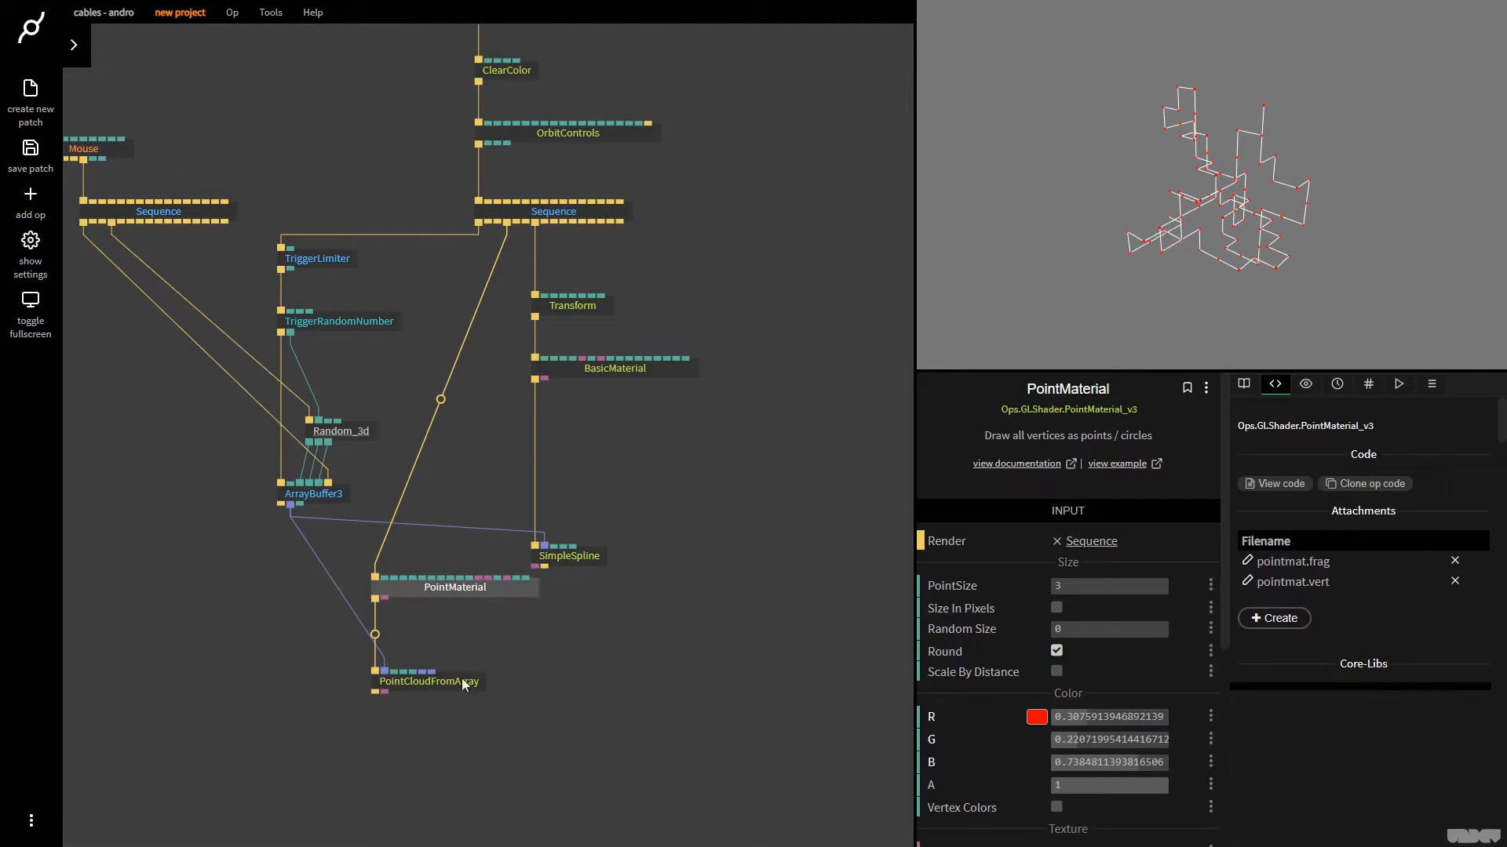
left_click_drag(458, 773, 358, 553)
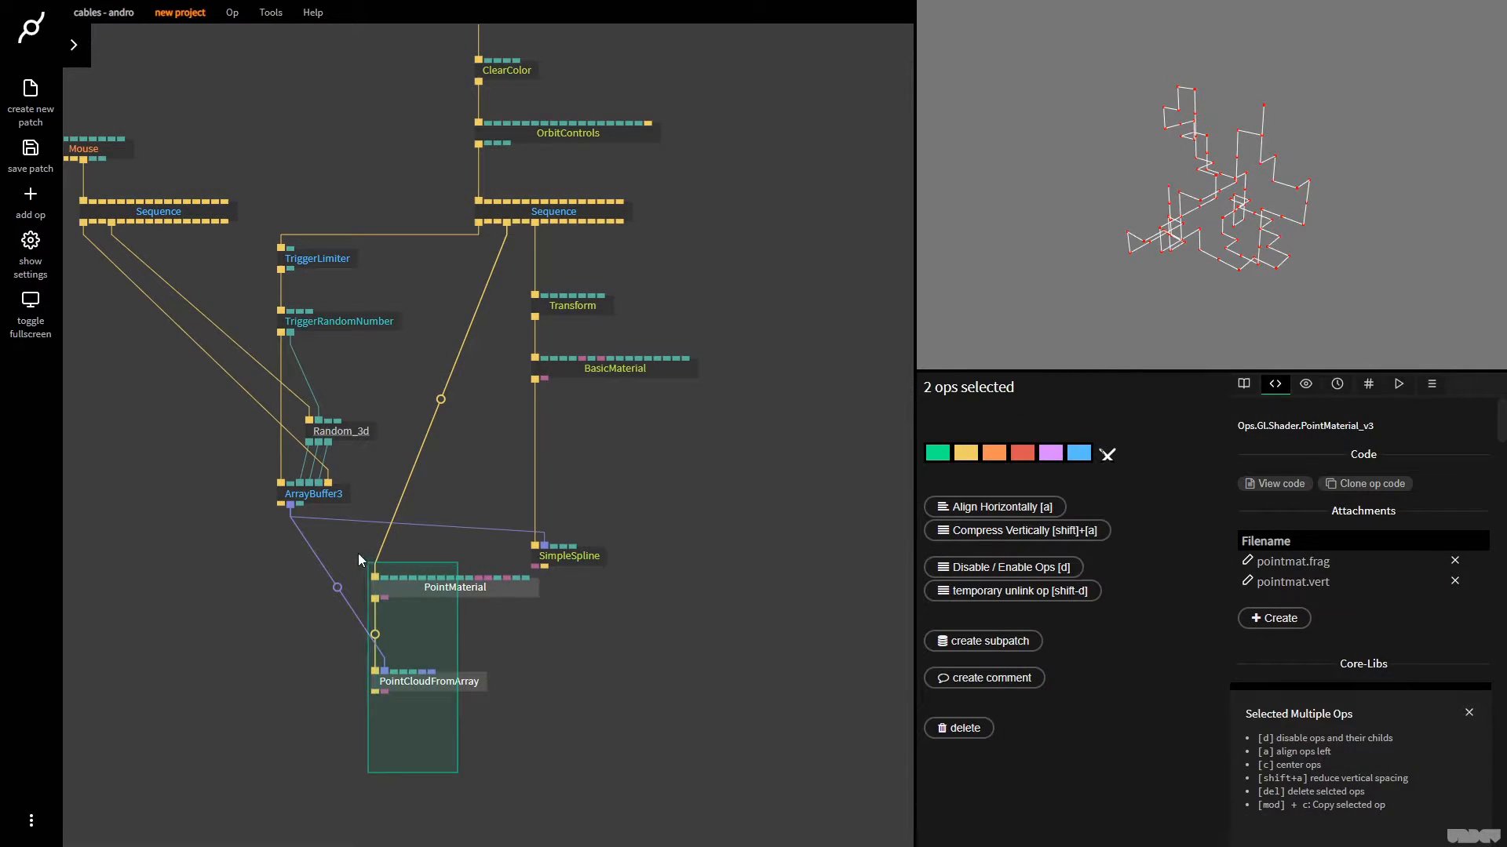
left_click_drag(437, 588, 404, 592)
left_click(436, 594)
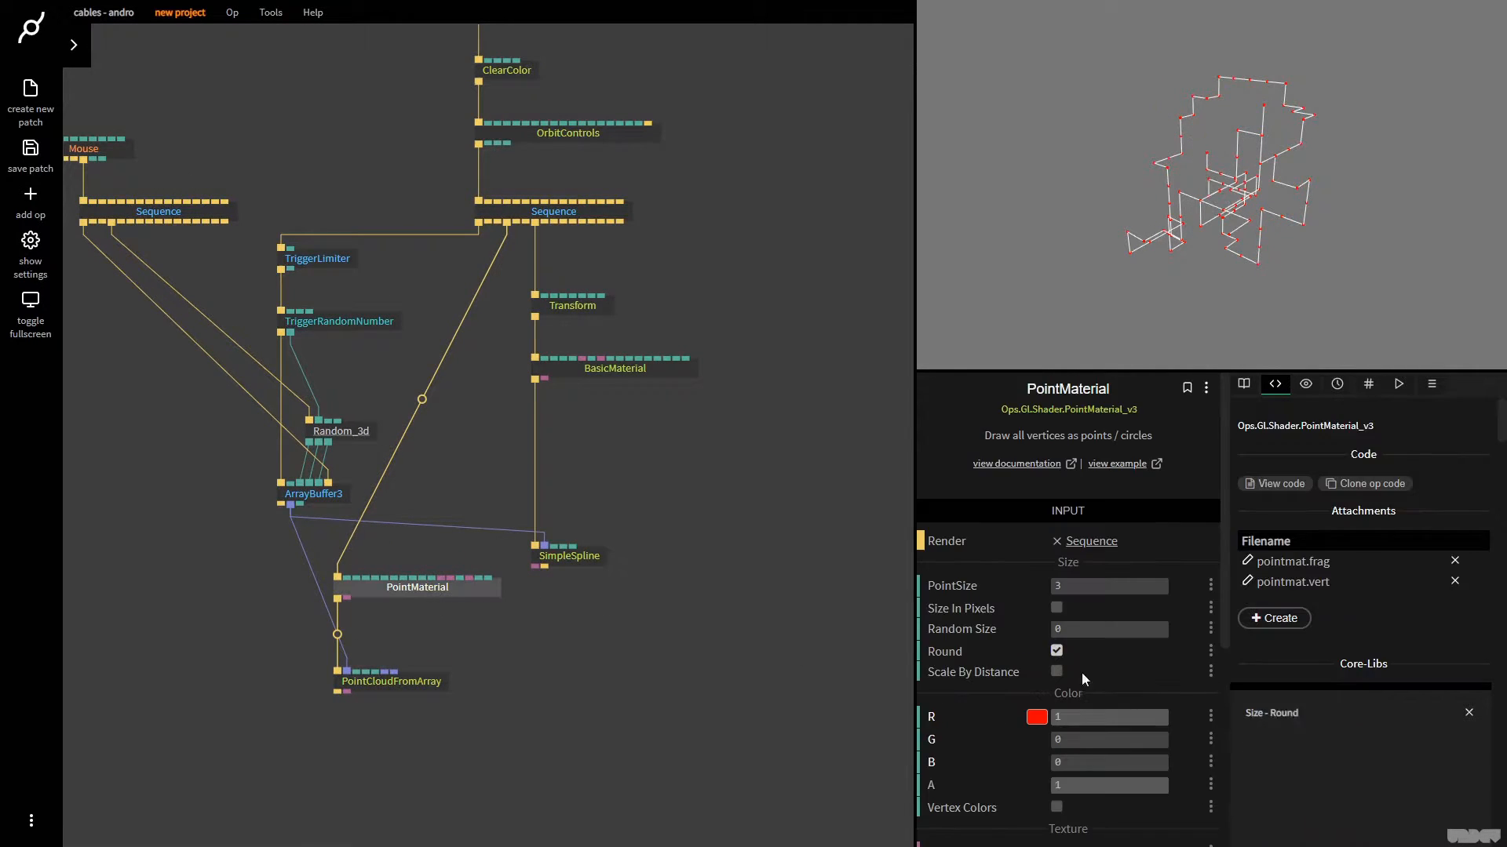
Enable Scale By Distance on PointMaterial, set PointSize to 81.05, and examine the points from another angle
left_click(1057, 672)
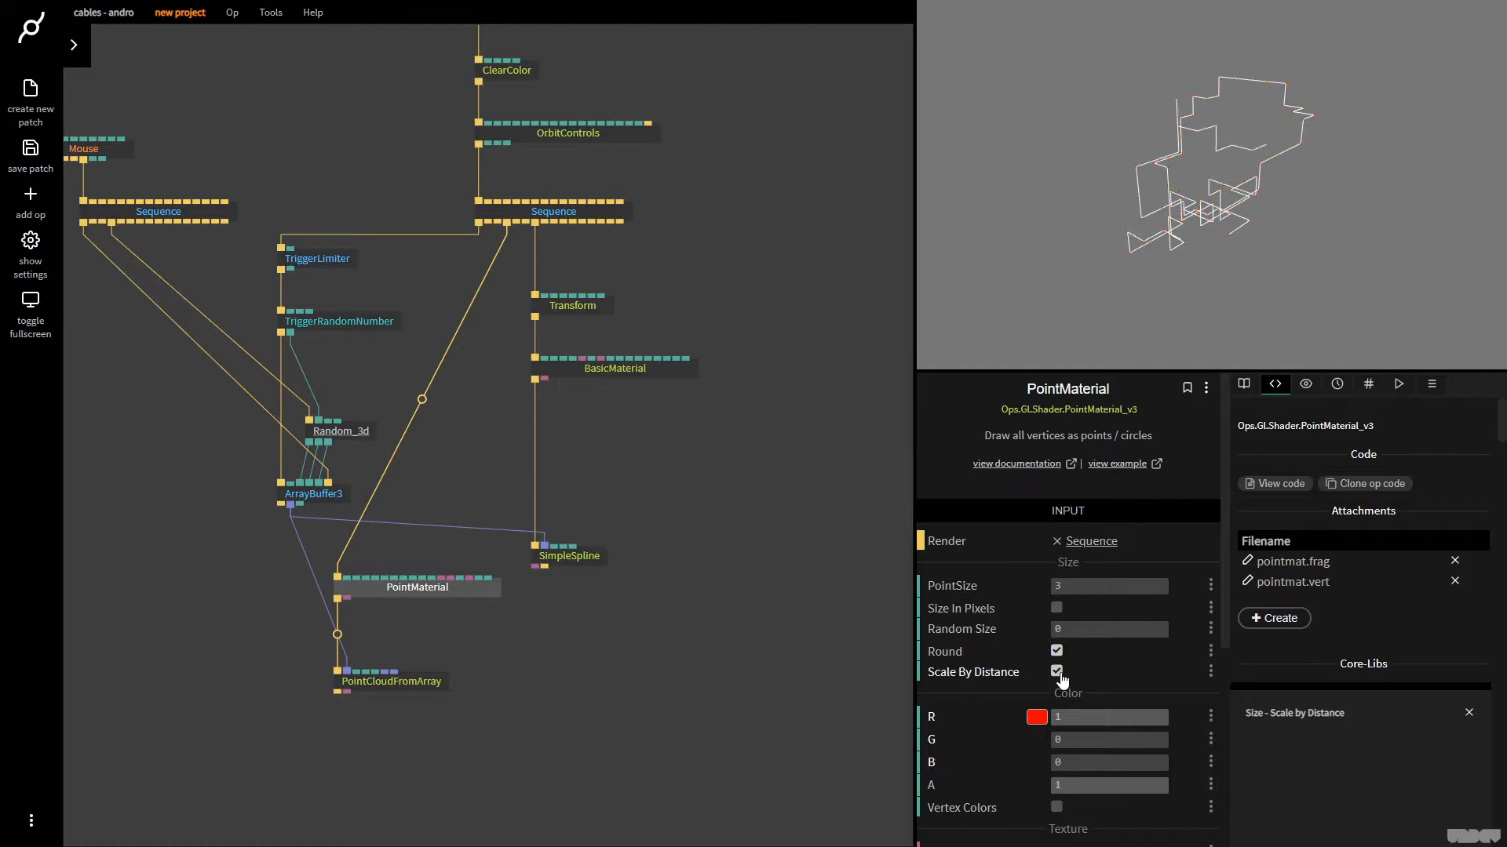
left_click_drag(1109, 586, 1328, 586)
left_click_drag(1114, 199, 1213, 298)
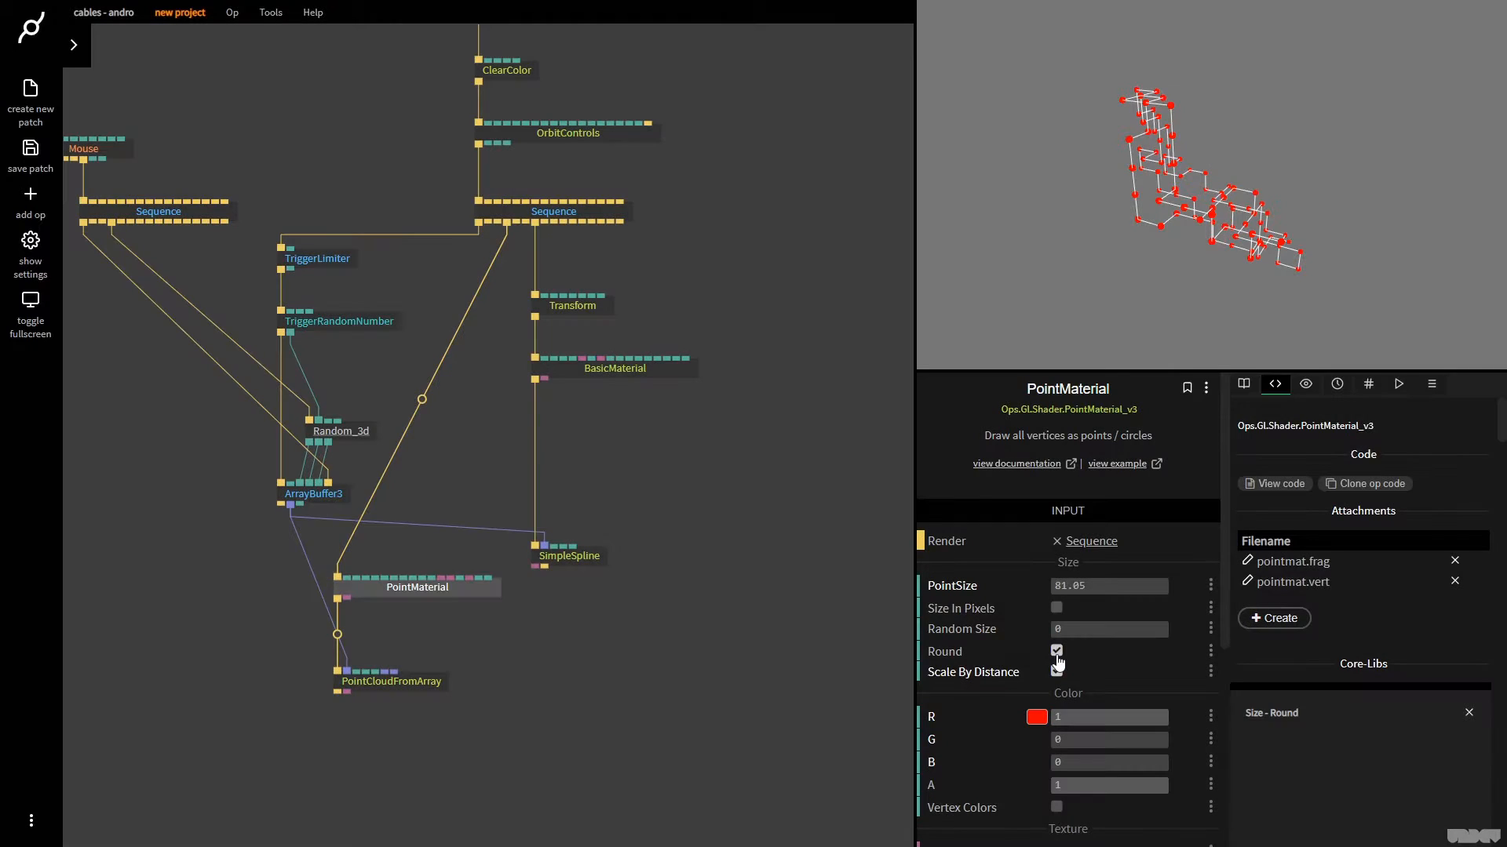
Compare PointMaterial's points with Round disabled and enabled, leaving Round enabled
left_click(1056, 649)
left_click_drag(1125, 216, 1259, 295)
left_click(1057, 652)
left_click(1057, 652)
Disconnect PointMaterial from the main Sequence, and delete PointMaterial and PointCloudFromArray
left_click(432, 681)
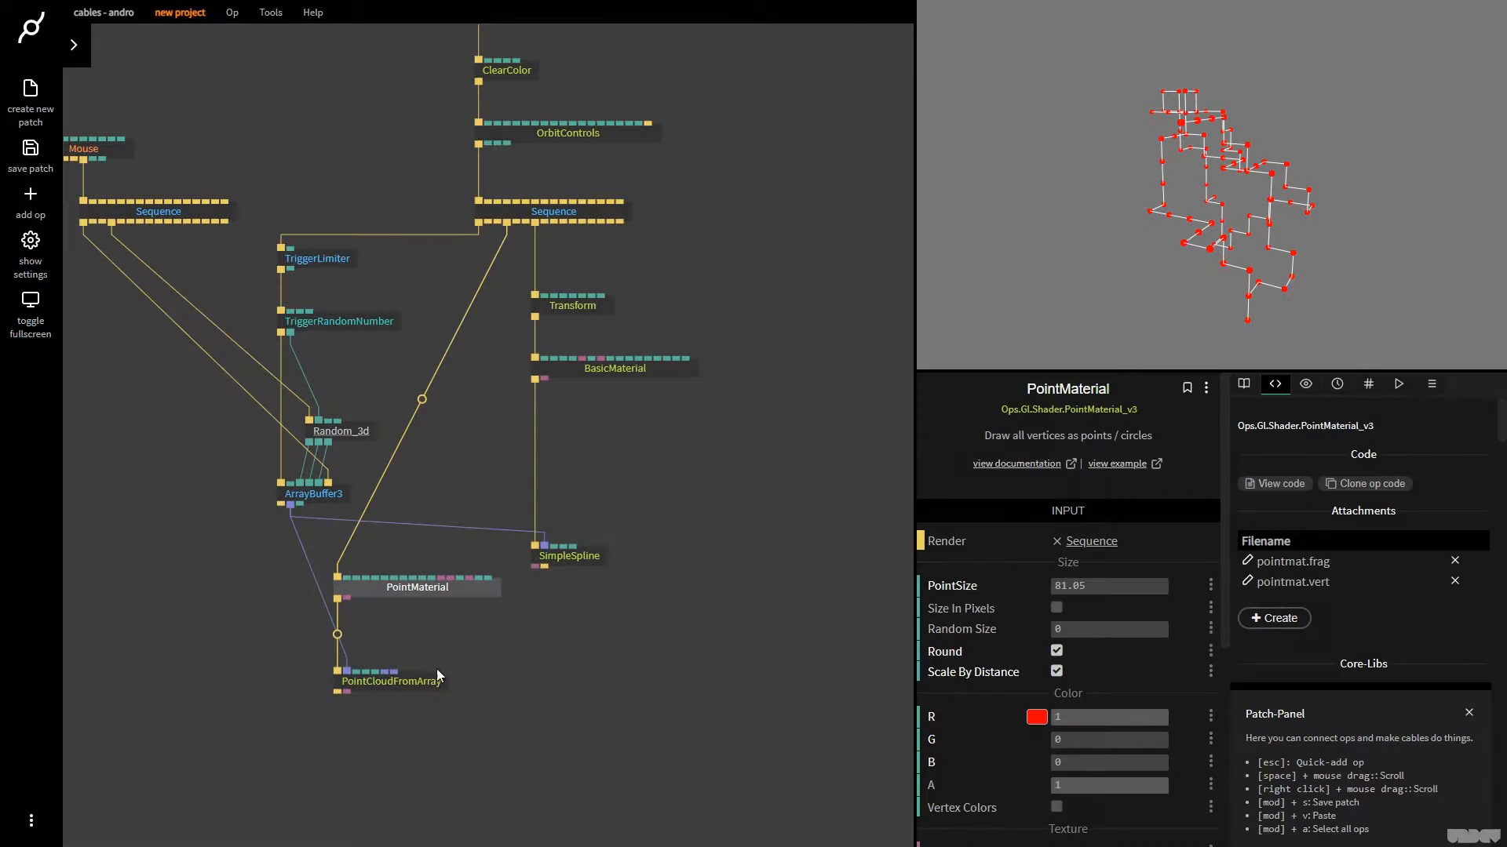
right_click(425, 399)
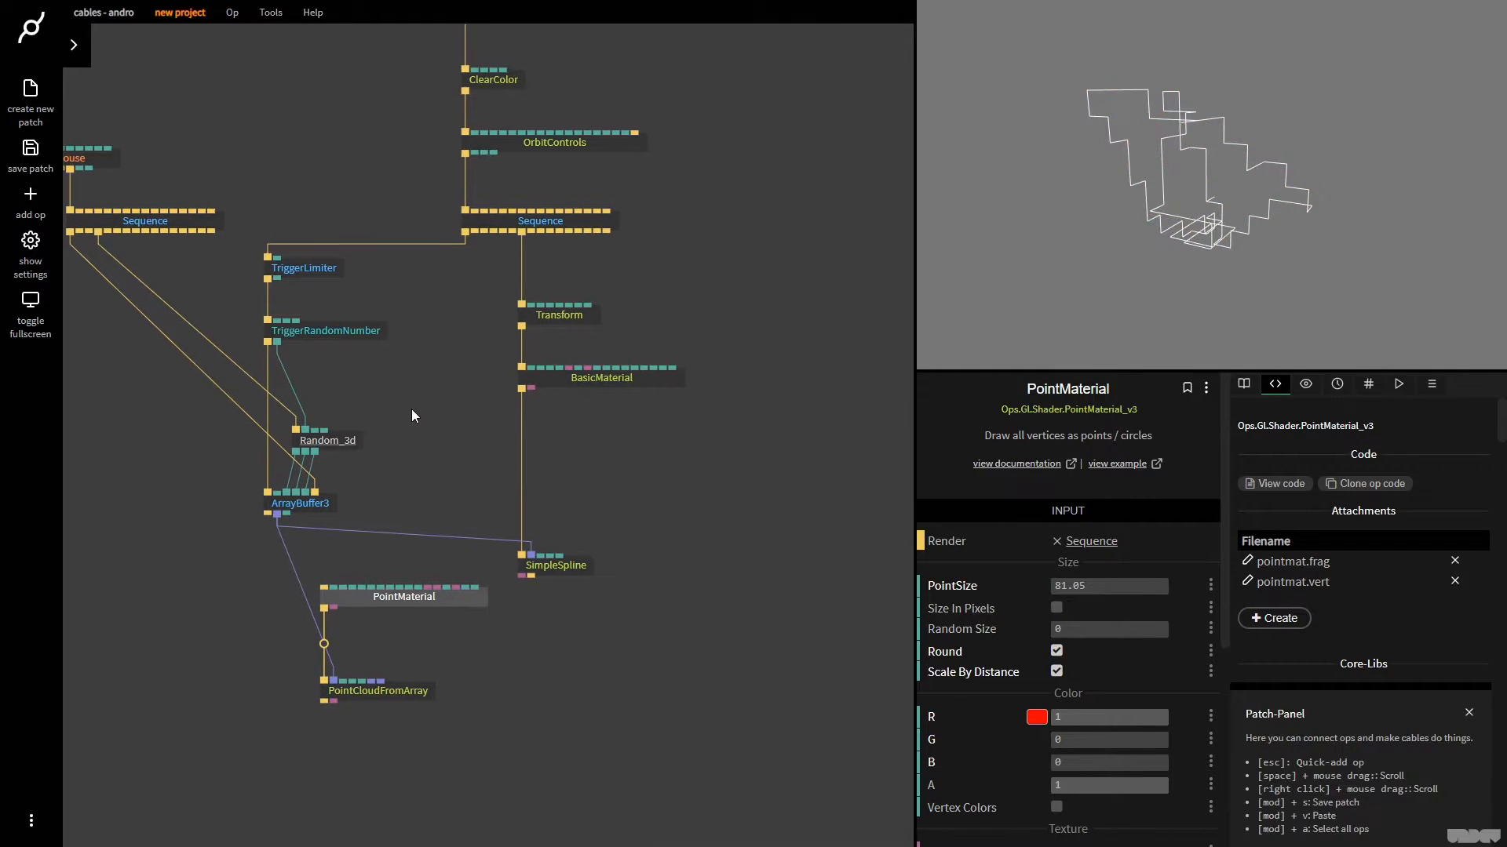
left_click_drag(428, 746, 276, 577)
key("Delete")
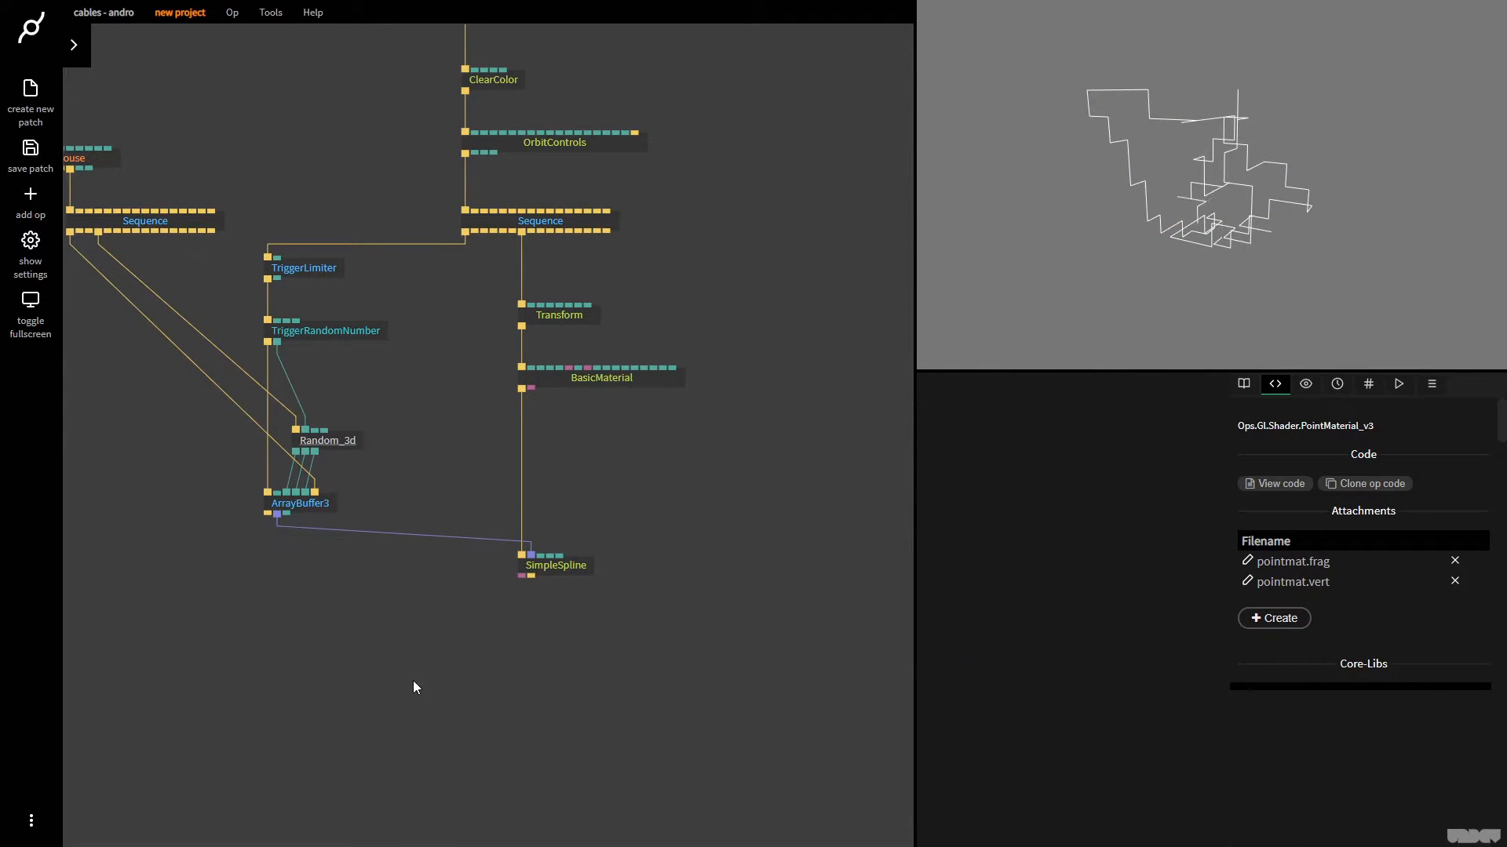
Move SimpleSpline farther below BasicMaterial, and lower TriggerRandomNumber to open space beneath TriggerLimiter
left_click_drag(576, 568, 572, 625)
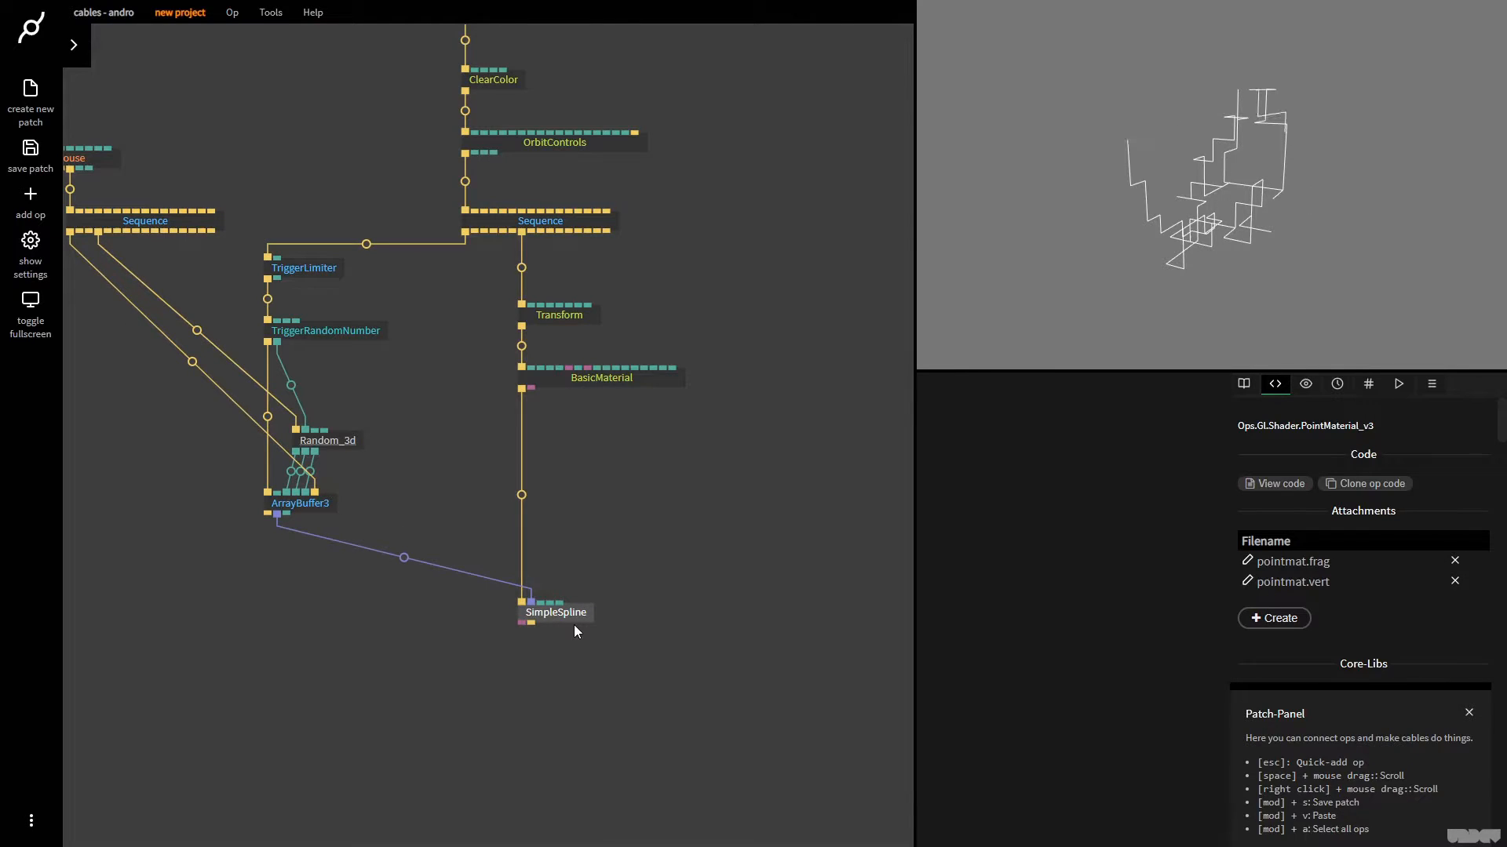
left_click_drag(601, 529, 687, 600)
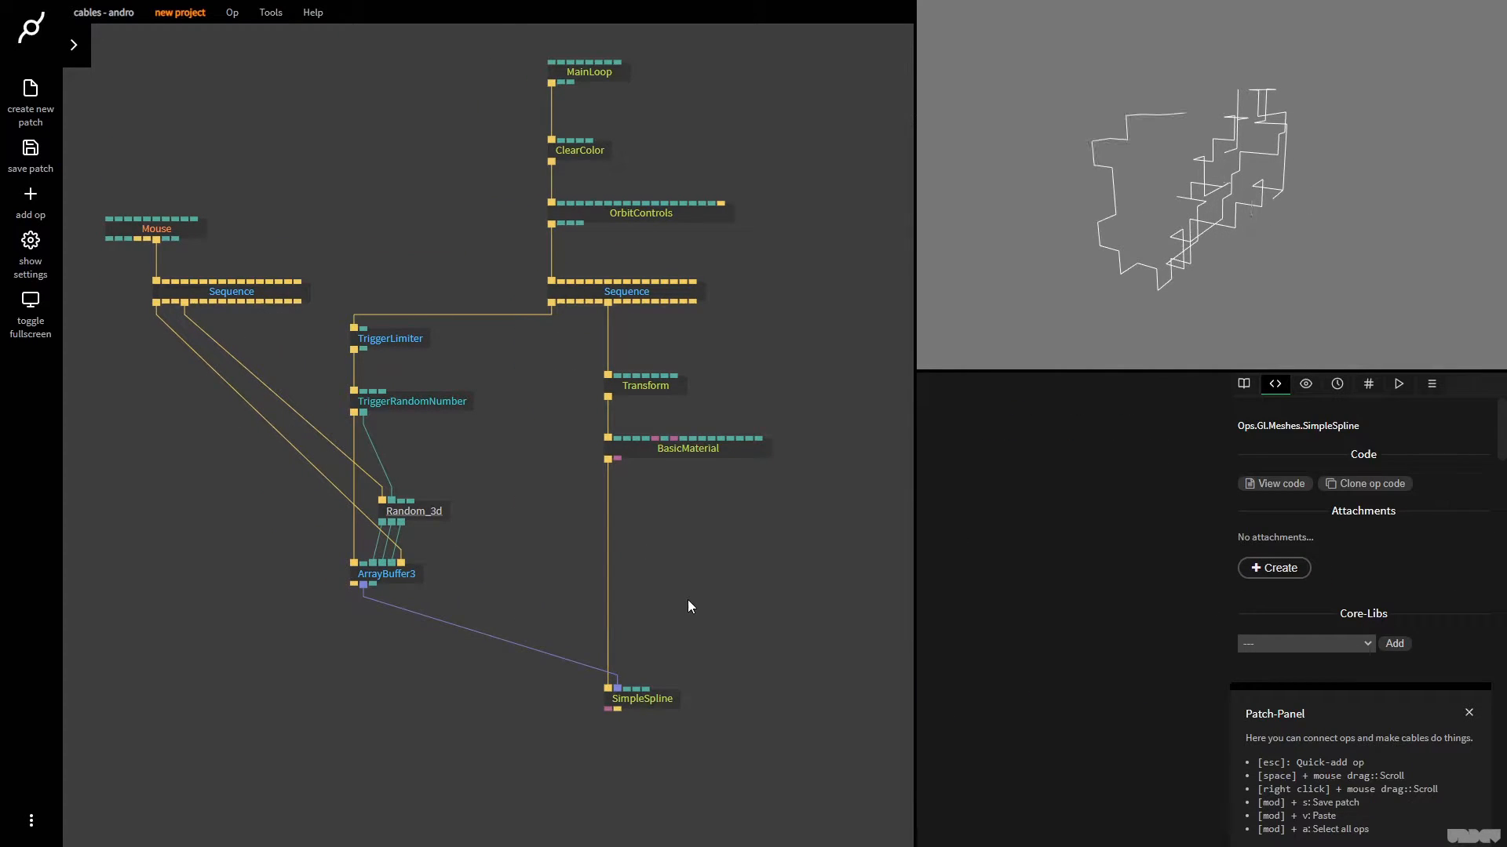
left_click_drag(495, 406, 511, 449)
left_click(419, 395)
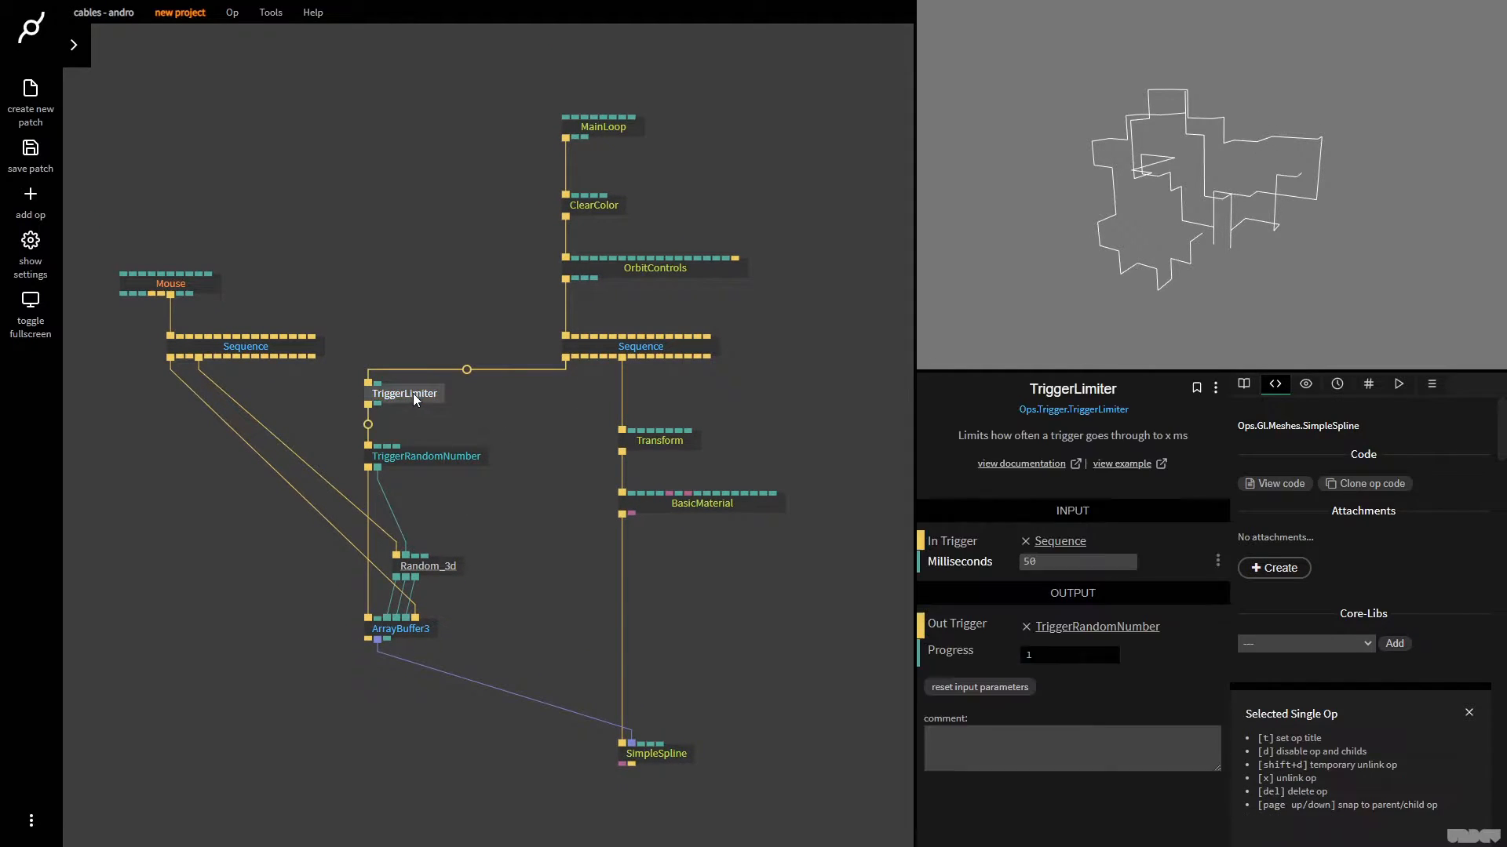
left_click_drag(420, 458, 420, 505)
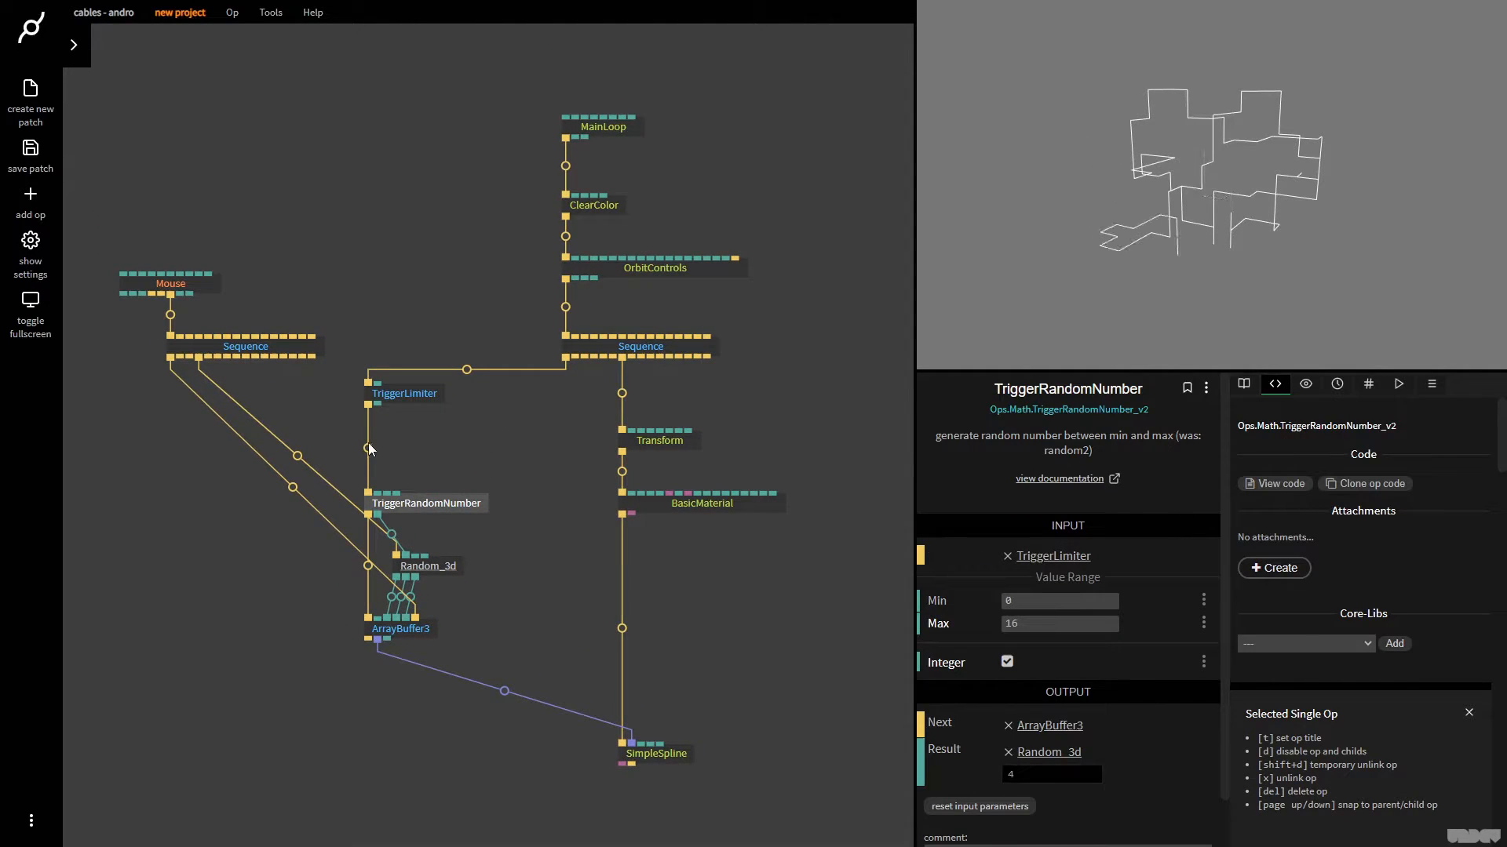
Disconnect TriggerLimiter from TriggerRandomNumber, and add a Repeat op driven by the mouse Sequence, placed just below TriggerLimiter
right_click(369, 450)
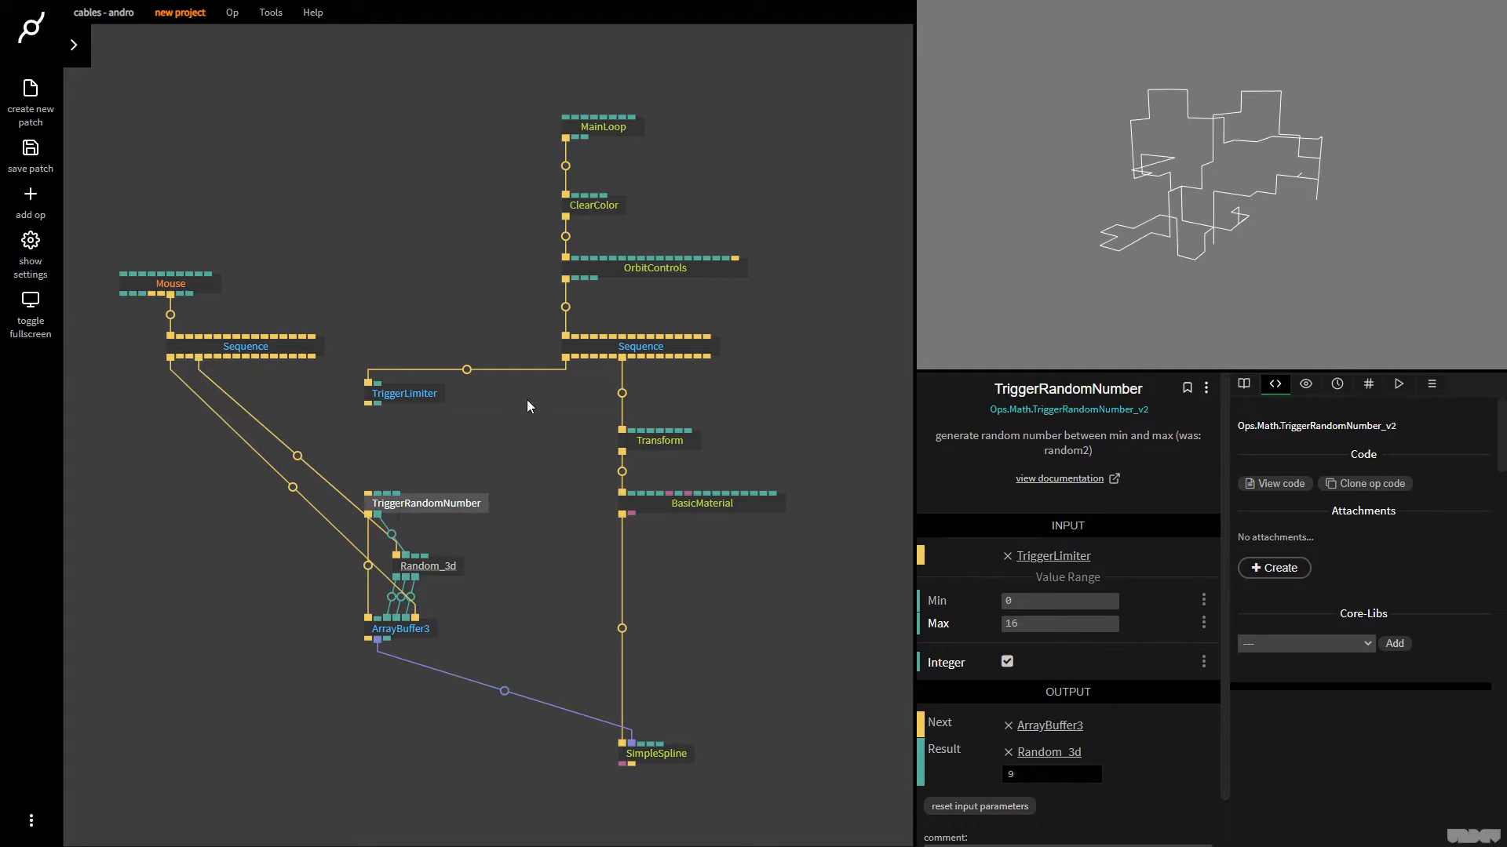
left_click(196, 281)
left_click_drag(237, 356, 408, 437)
type("rep")
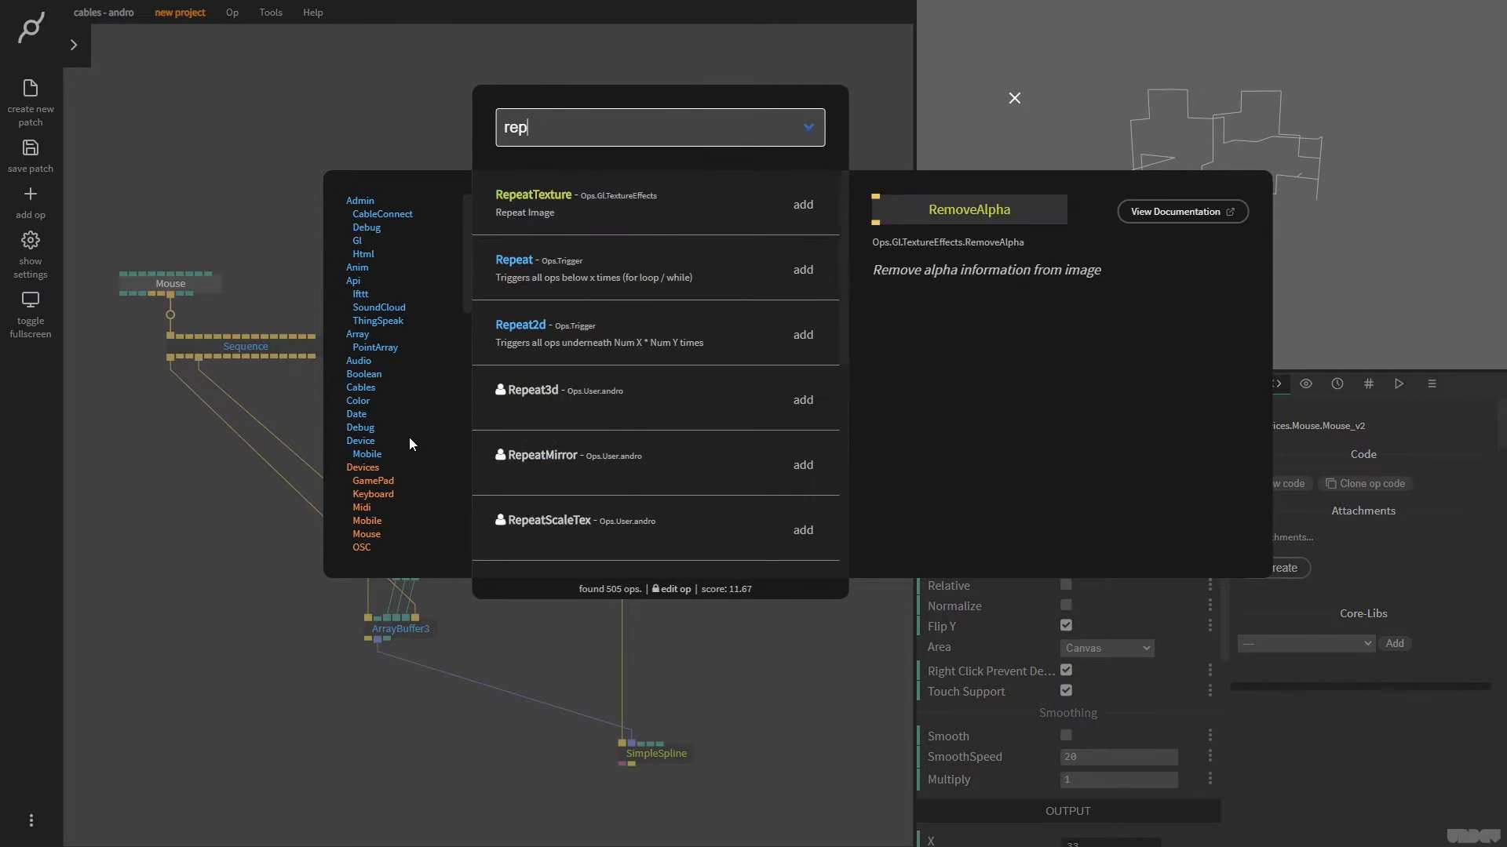
key("Down")
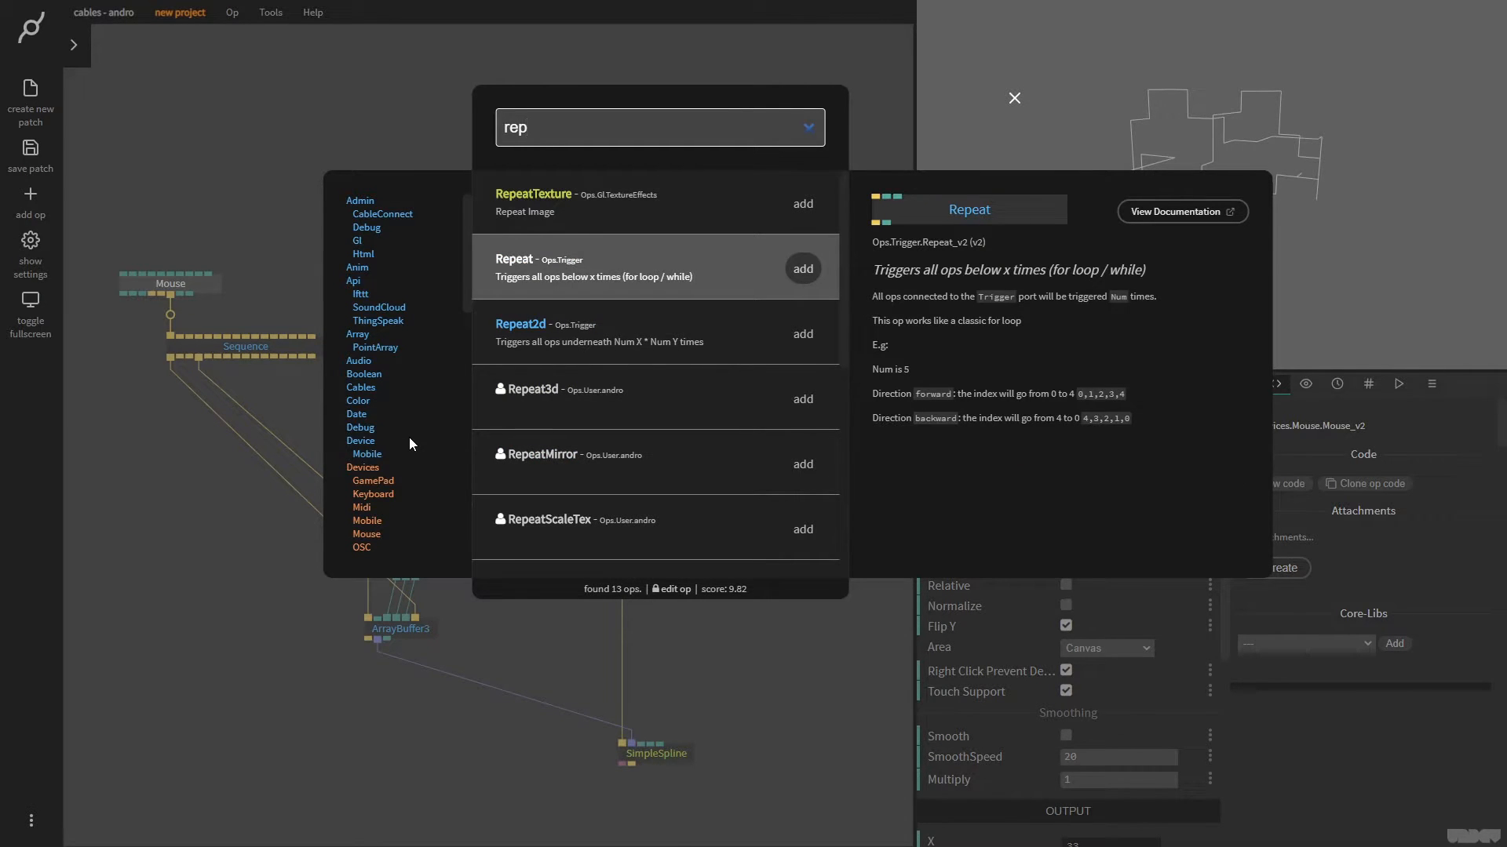
key("Return")
left_click_drag(446, 465, 407, 451)
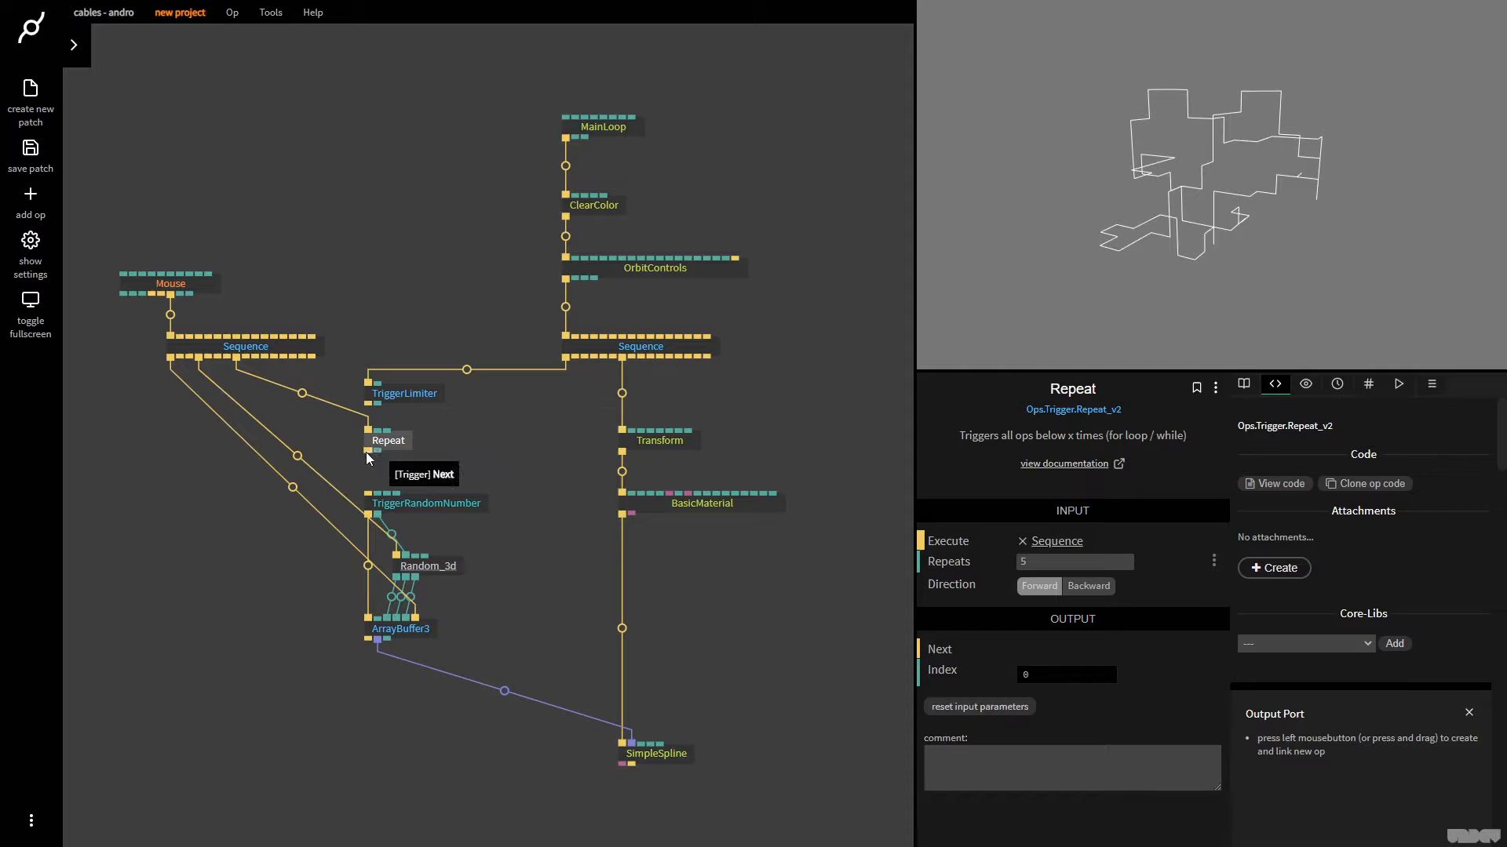
Connect Repeat's Next output to TriggerRandomNumber, shift Repeat slightly aside, and test the path by regenerating it several times with the mouse
mouse_move(367, 461)
left_mouse_down()
mouse_move(368, 493)
mouse_move(379, 446)
left_mouse_up()
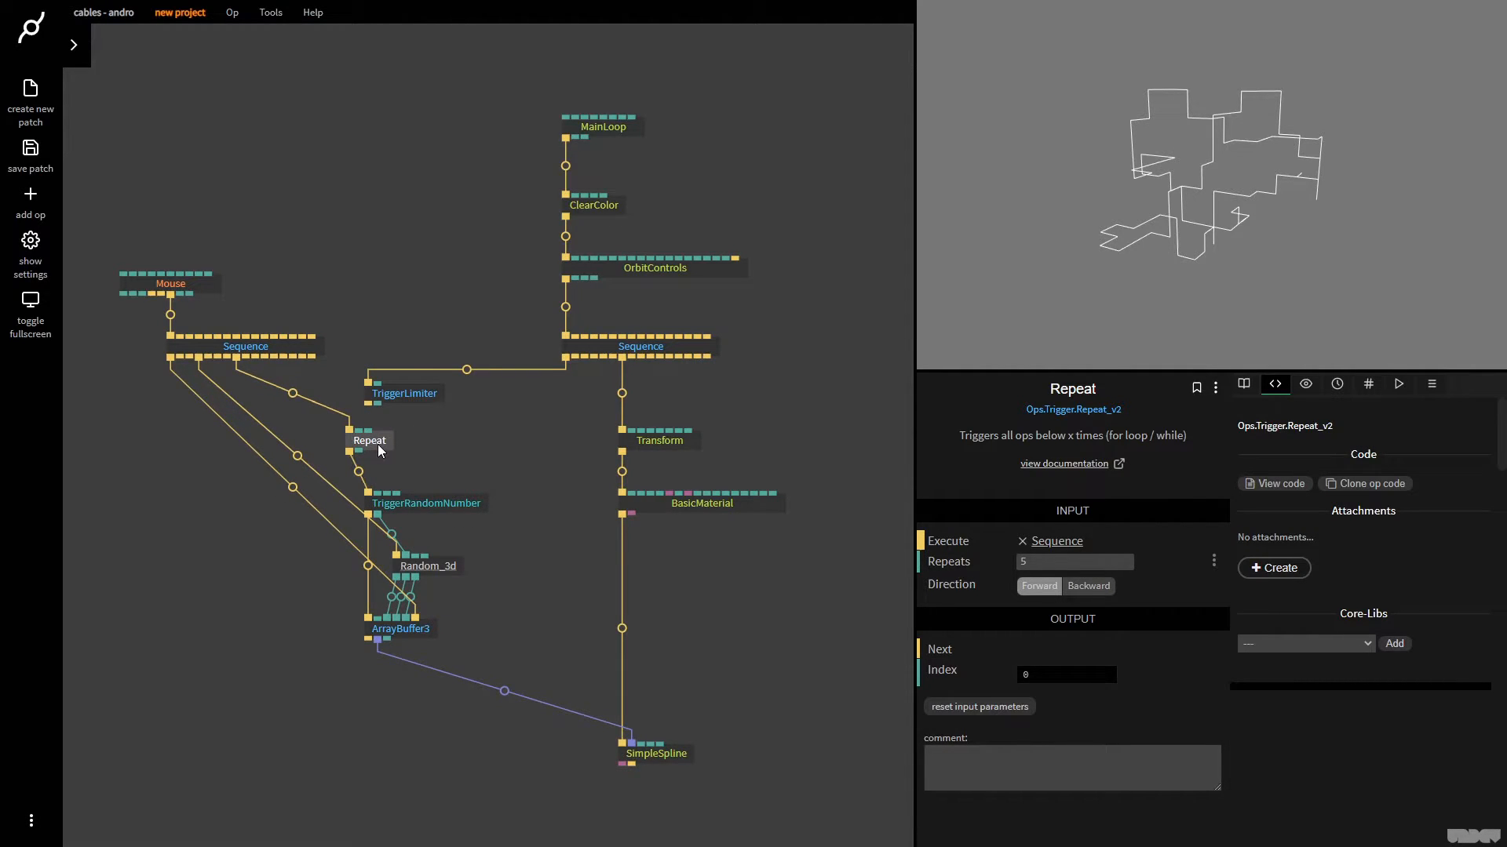
left_click(1253, 195)
left_click(1255, 196)
left_click(1257, 195)
left_click(1256, 196)
Set Repeat's Repeats to 100 and regenerate the random path several times
left_click(1038, 563)
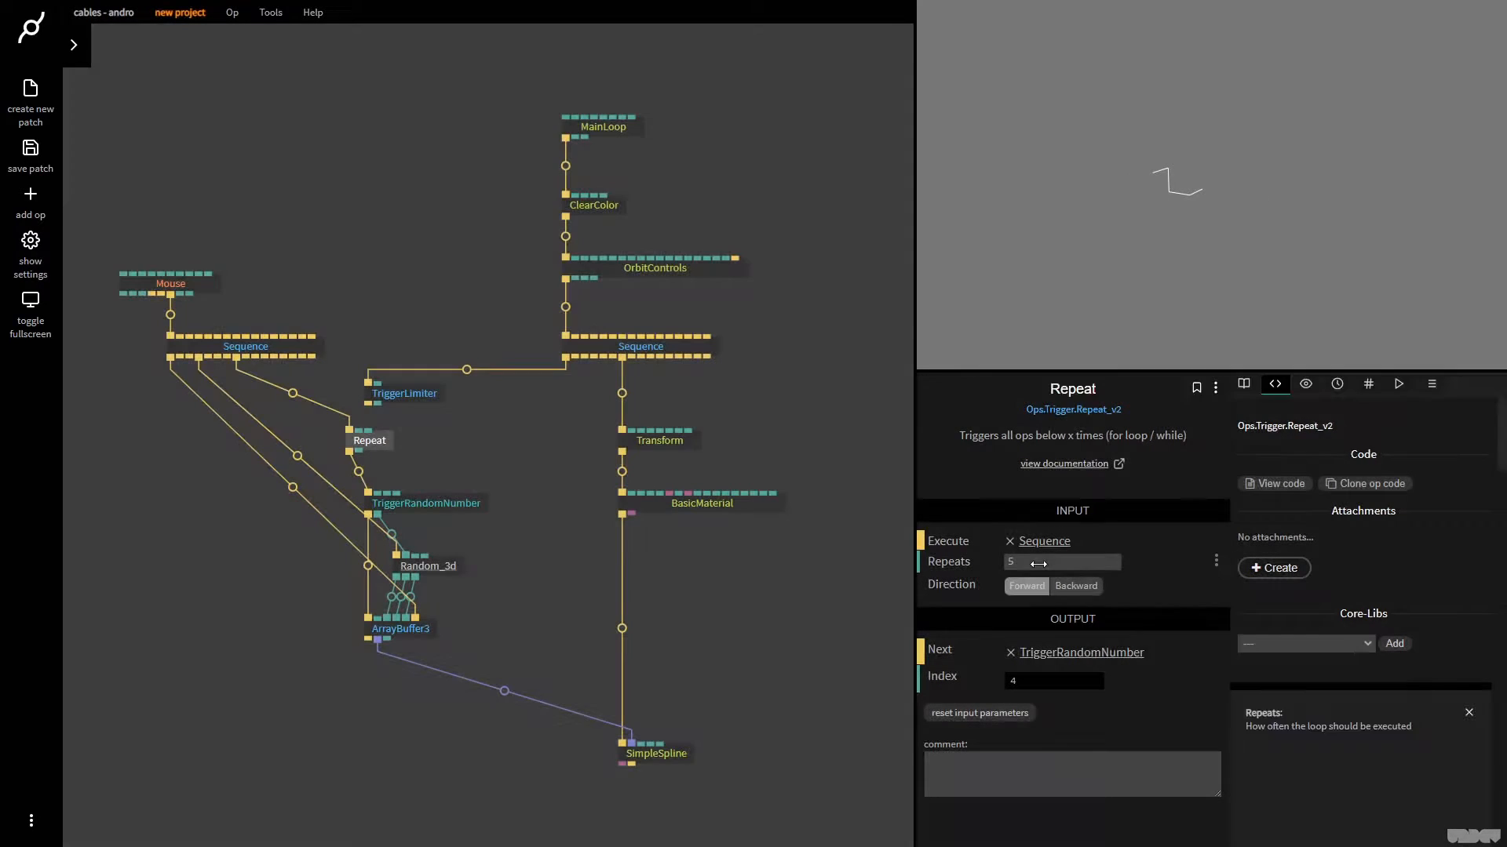
type("100")
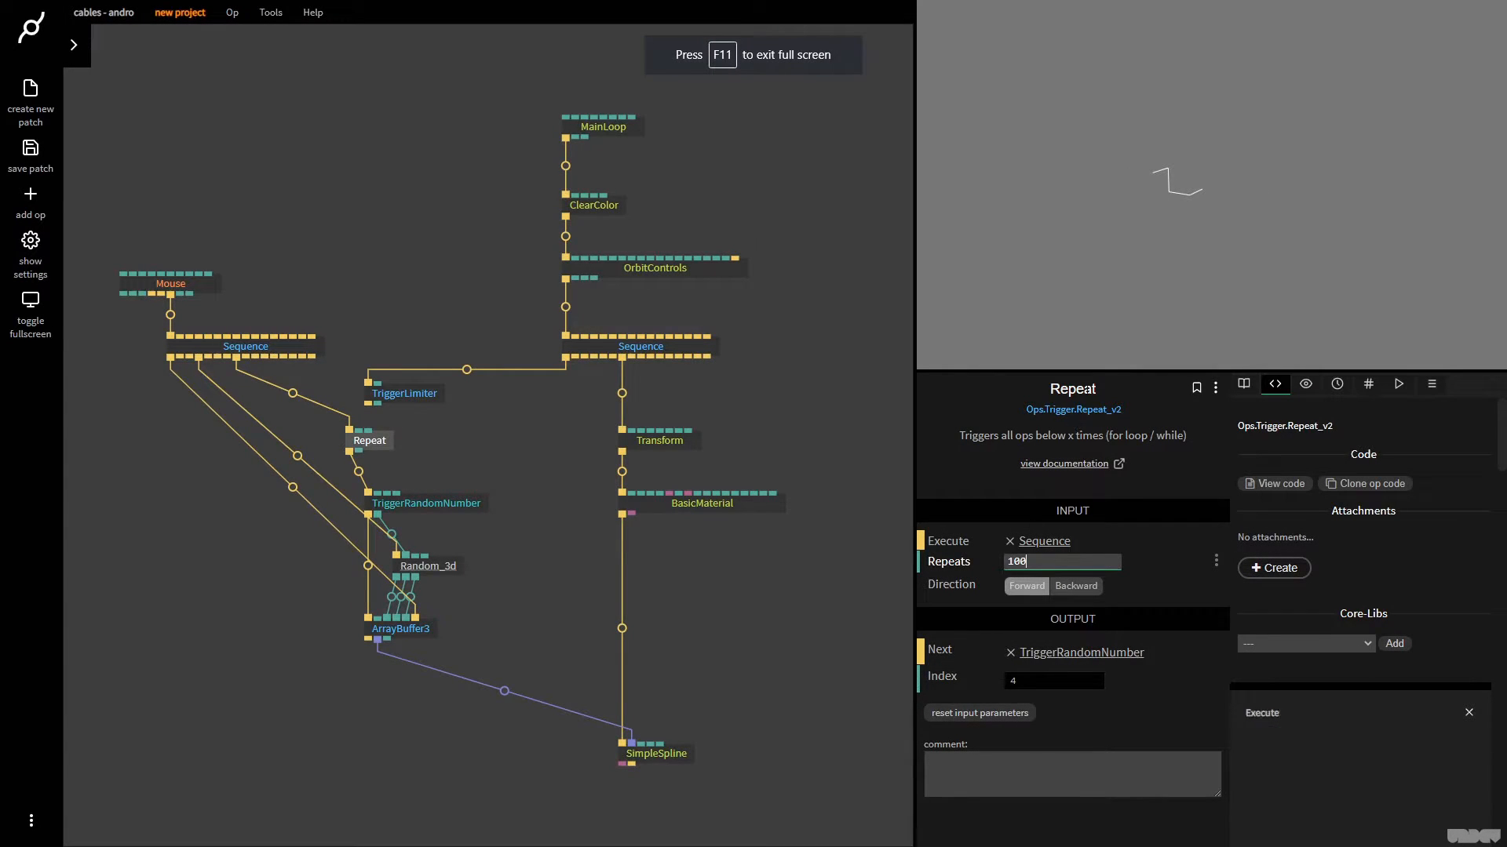
left_click(1170, 254)
left_click(1170, 255)
left_click(1170, 255)
left_click(1170, 254)
left_click(1170, 254)
left_click(1170, 254)
left_click(1170, 254)
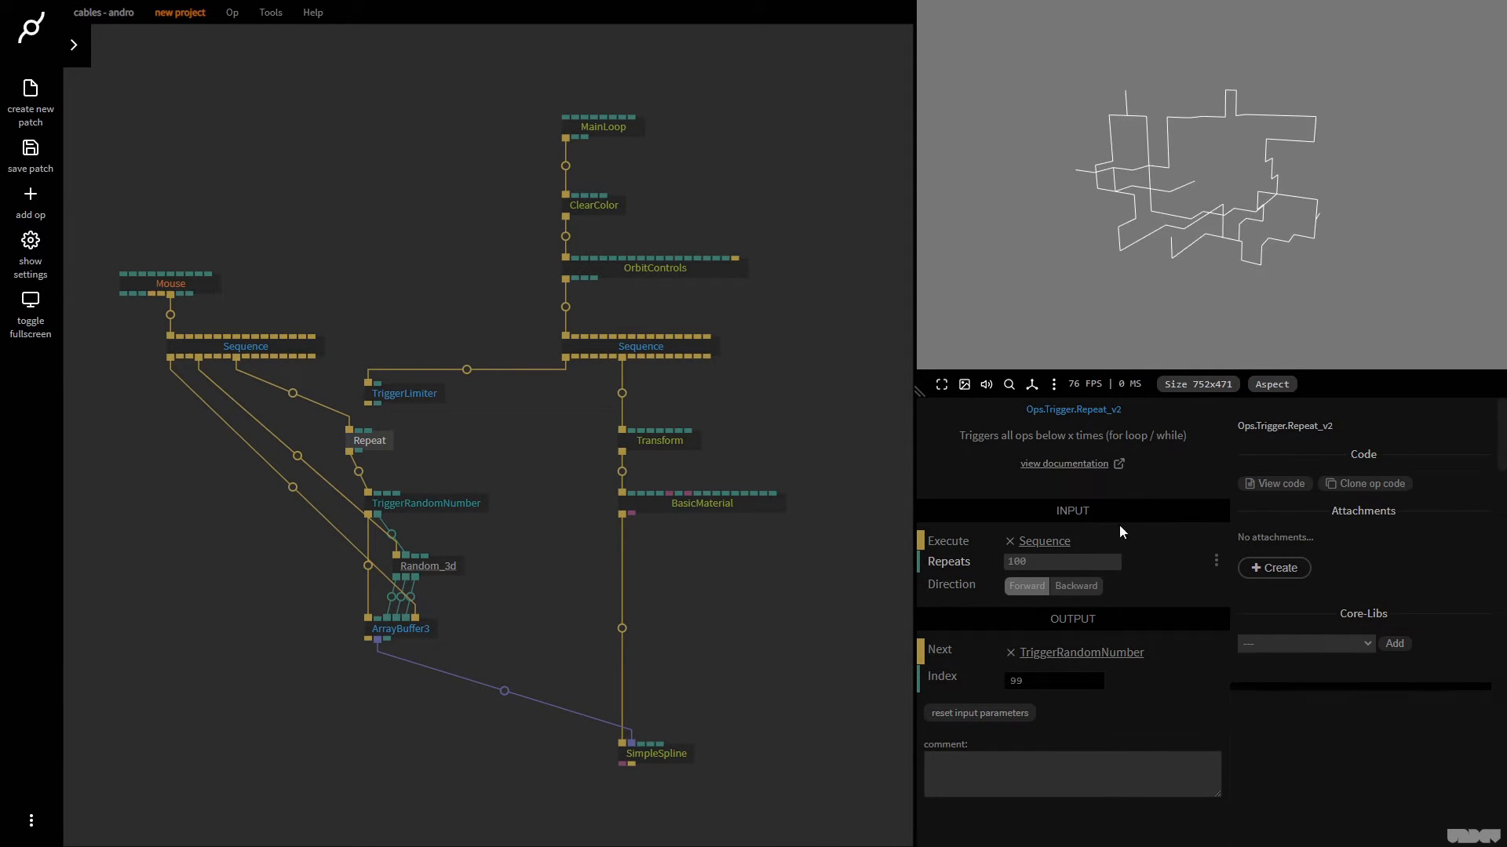
Set Repeat's Repeats to 50, then regenerate the path and orbit around it
left_click(1102, 556)
type("50")
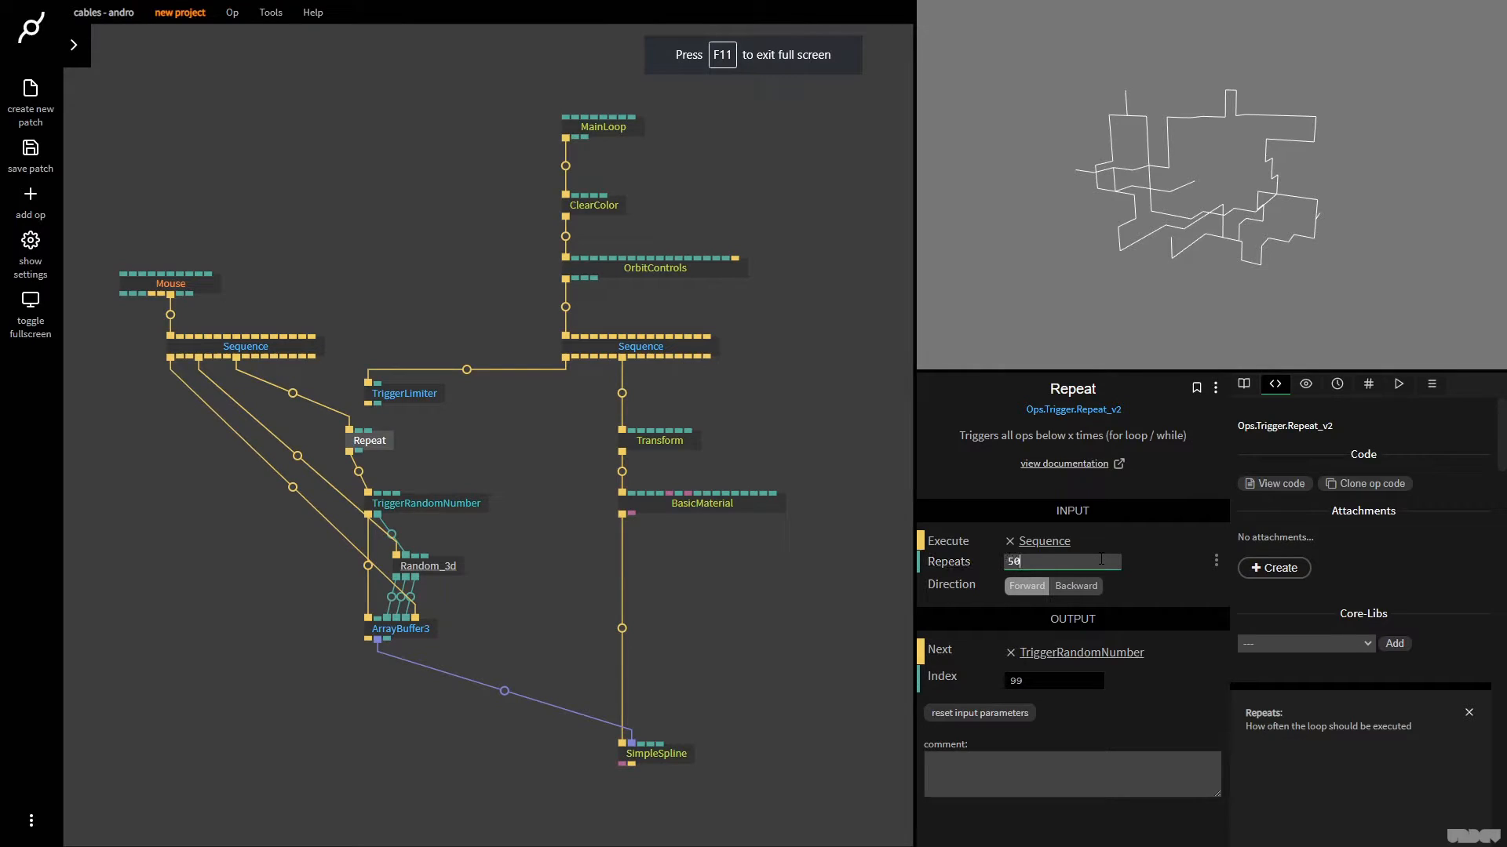
left_click(1284, 221)
left_click(1284, 221)
left_click(1284, 221)
left_click(1177, 228)
left_click_drag(1177, 228, 1162, 188)
right_click(1202, 190)
right_click(1202, 190)
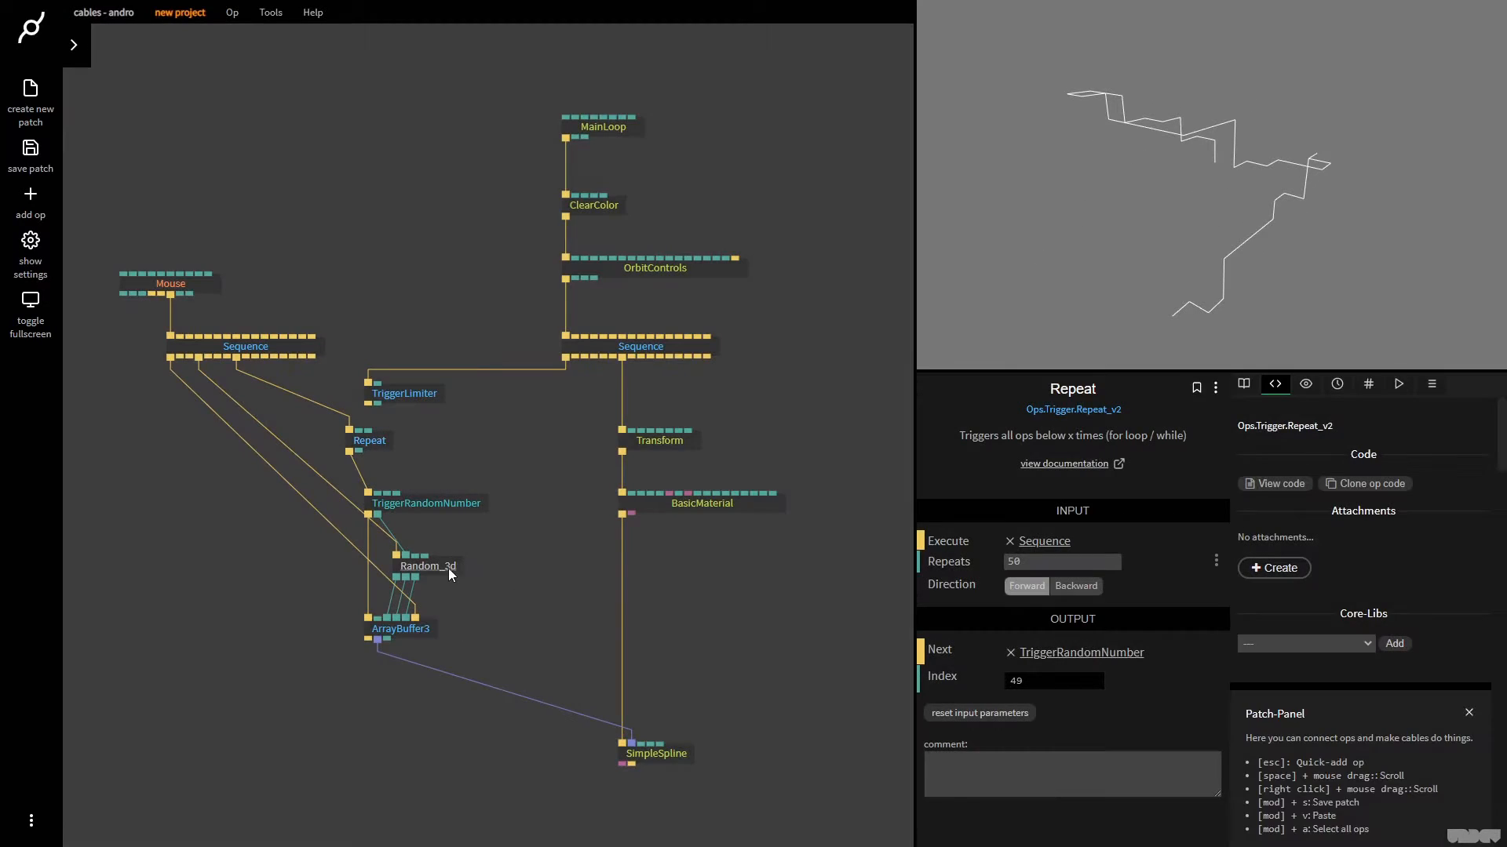
Raise TriggerRandomNumber slightly toward Repeat, and set Random_3d's Multiplier to 0.25, regenerating the path
left_click(444, 570)
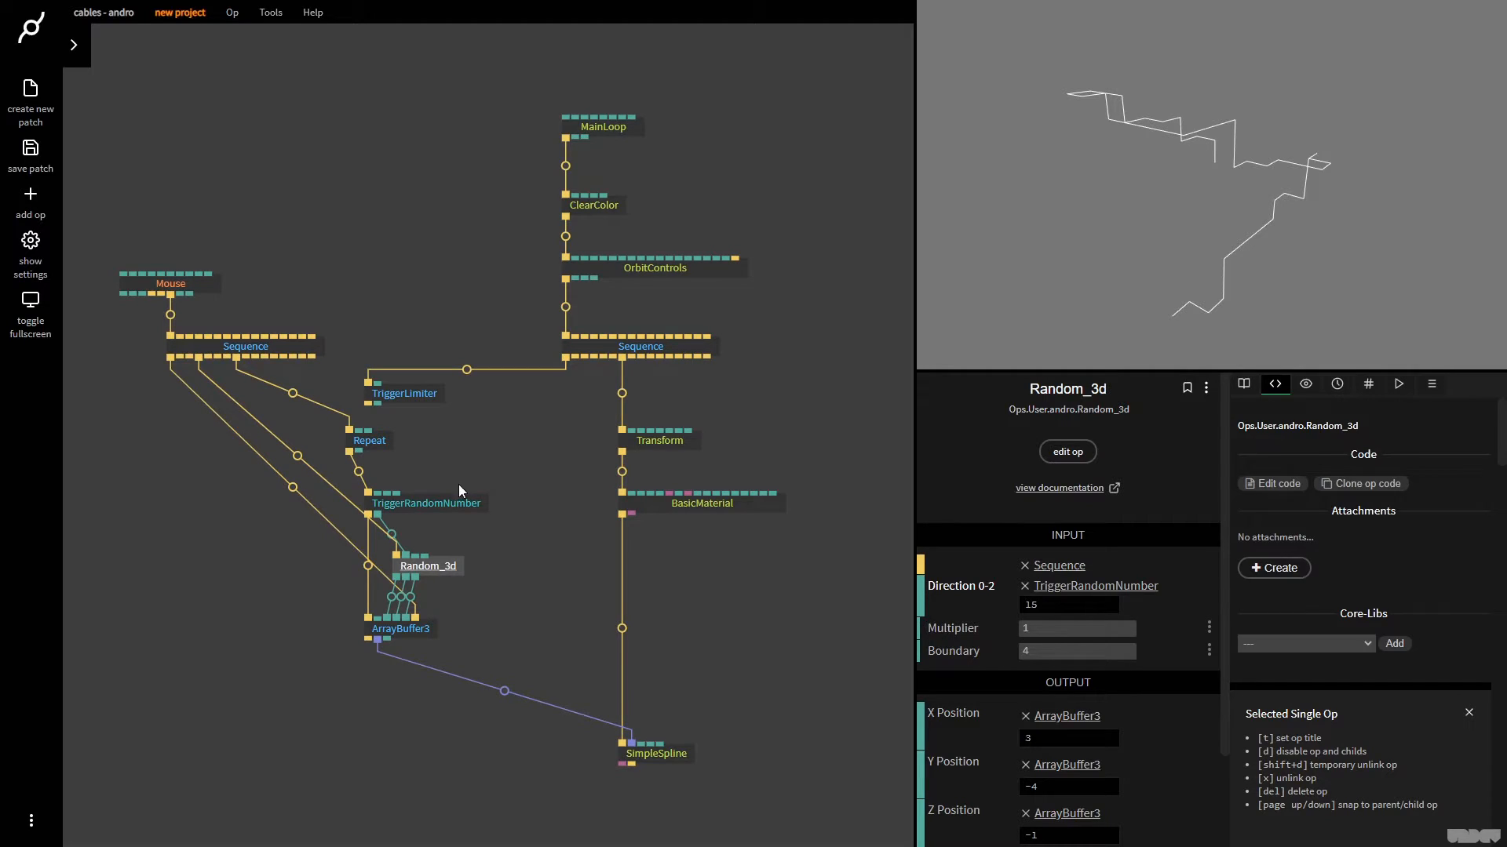
left_click_drag(449, 499, 449, 483)
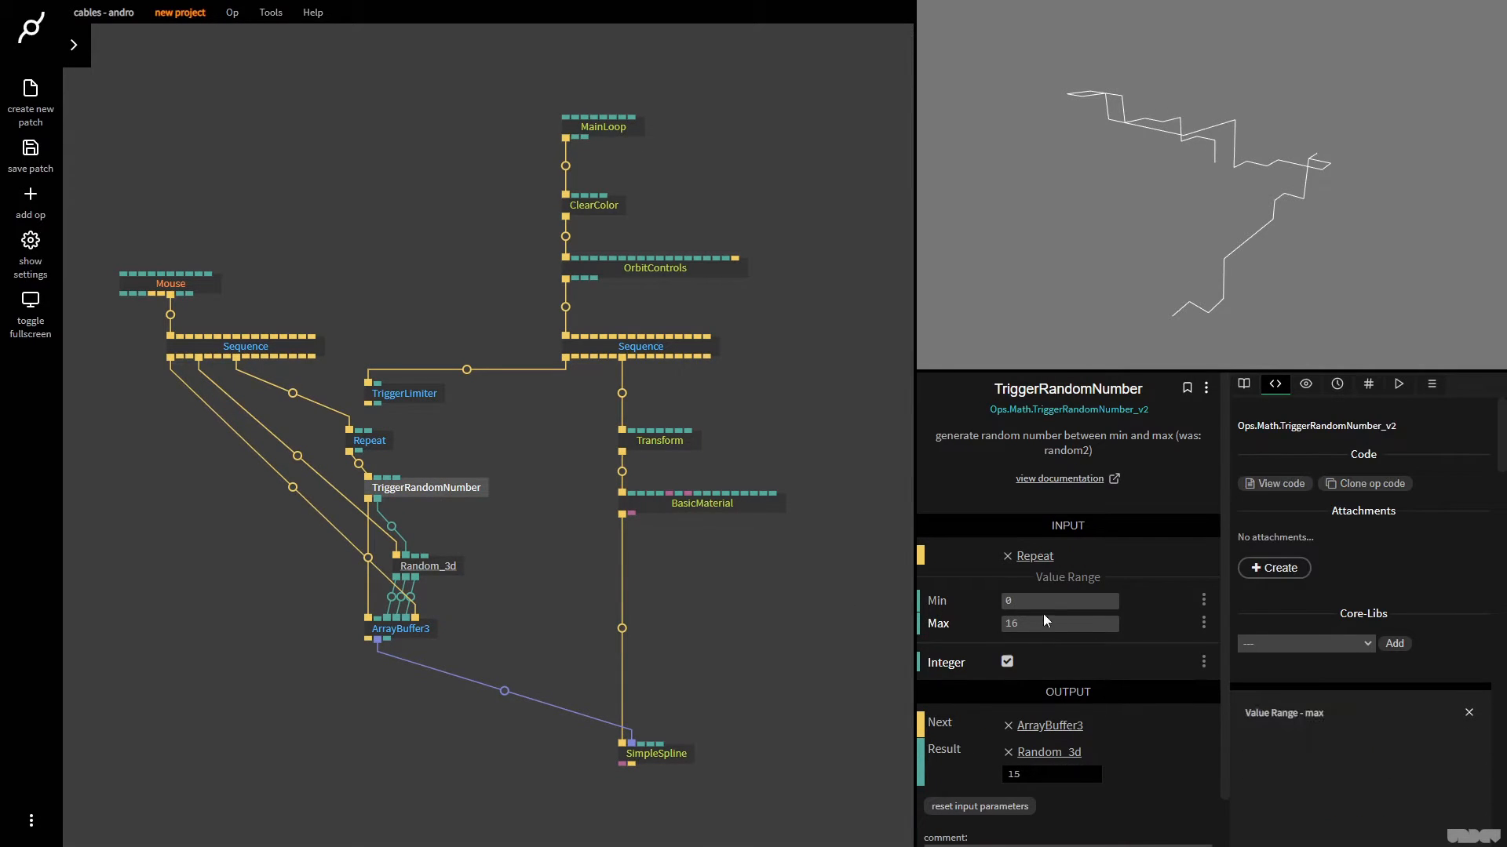
left_click(442, 564)
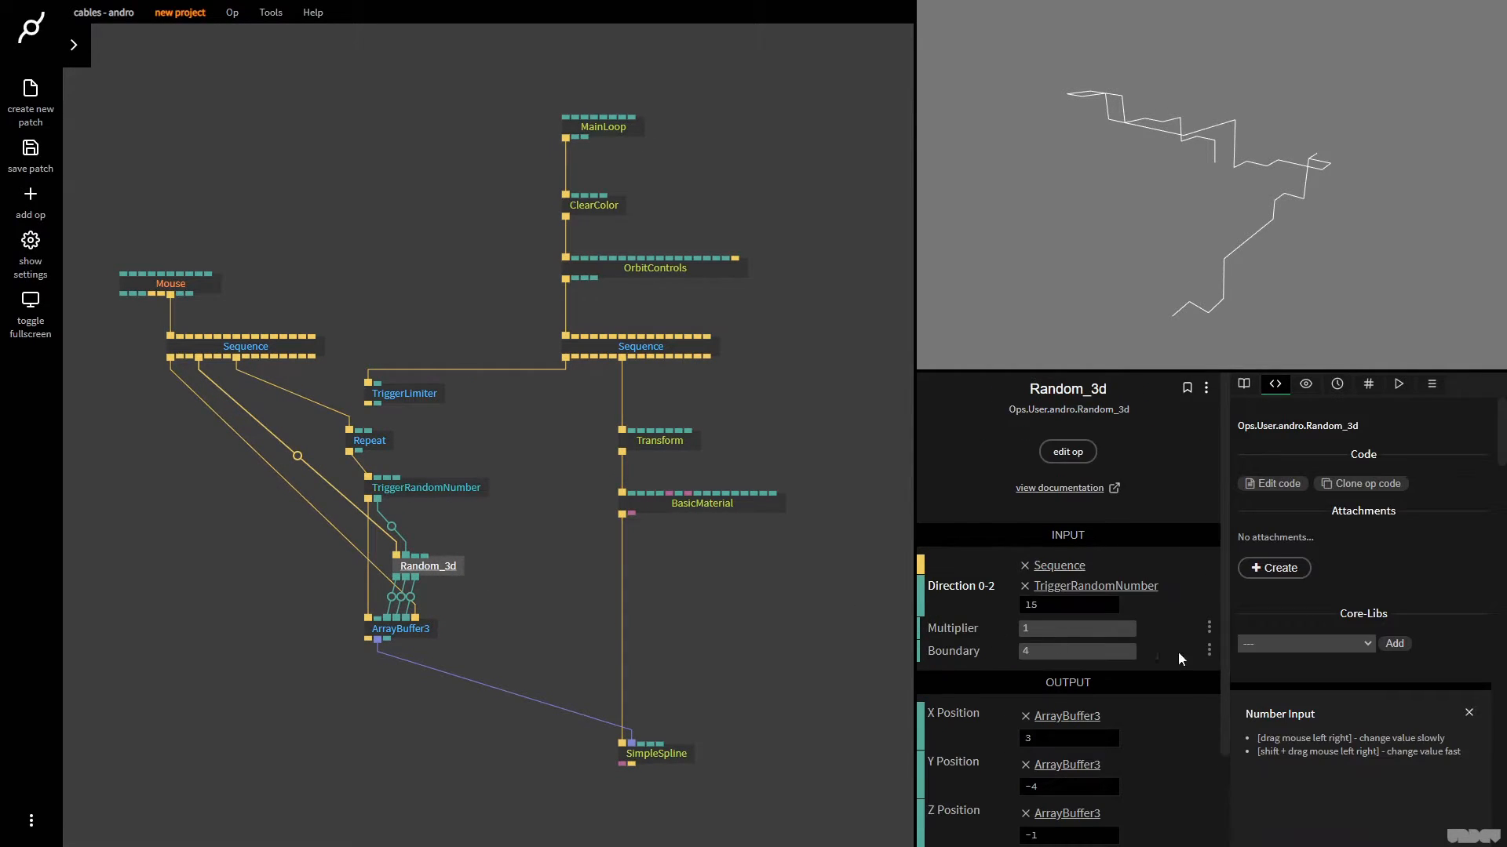
left_click(1075, 627)
type("0.2")
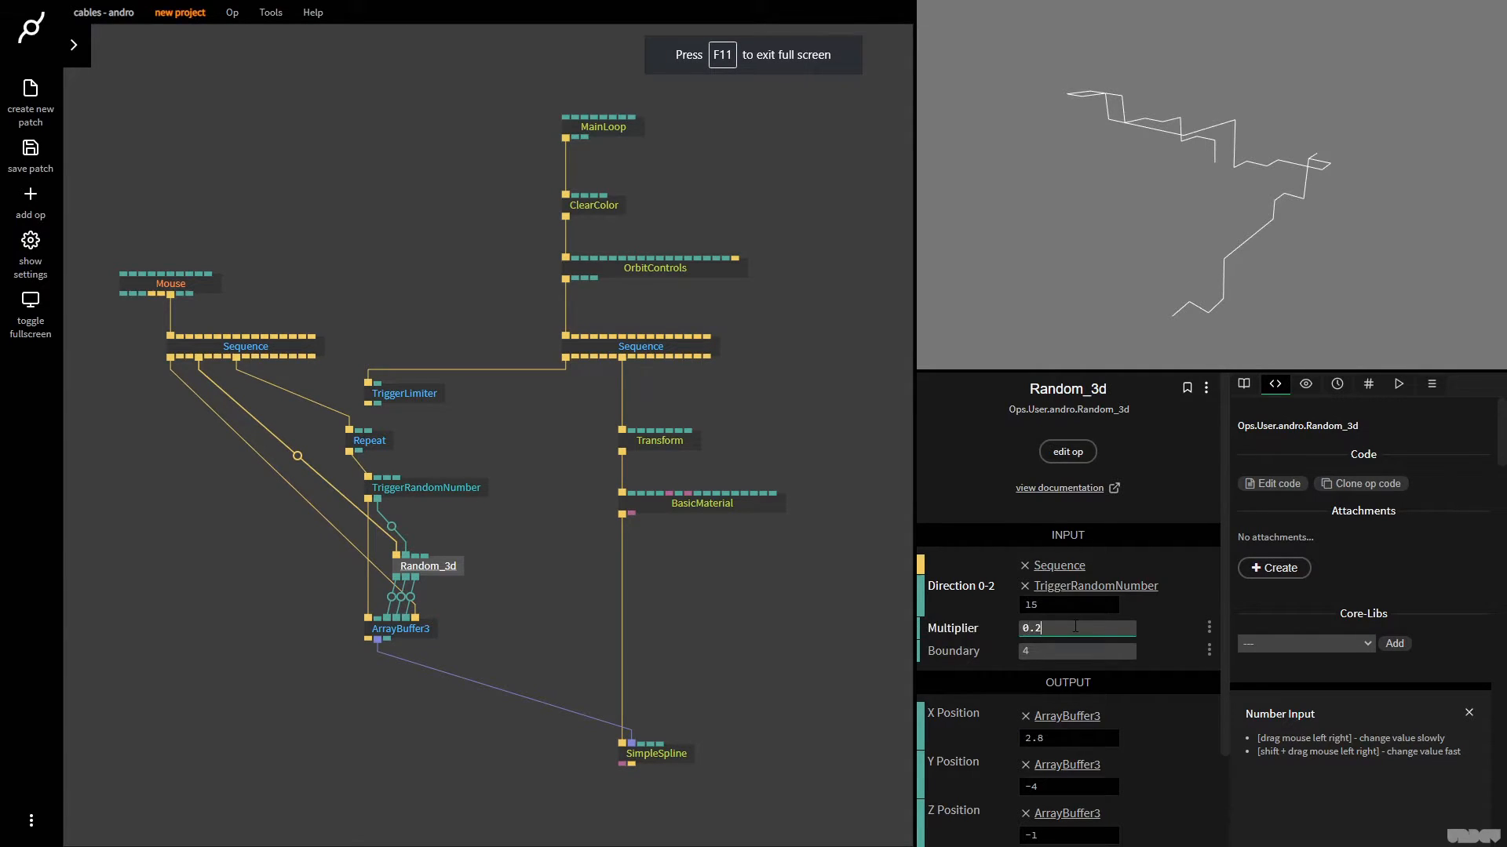
type("5")
left_click(1188, 246)
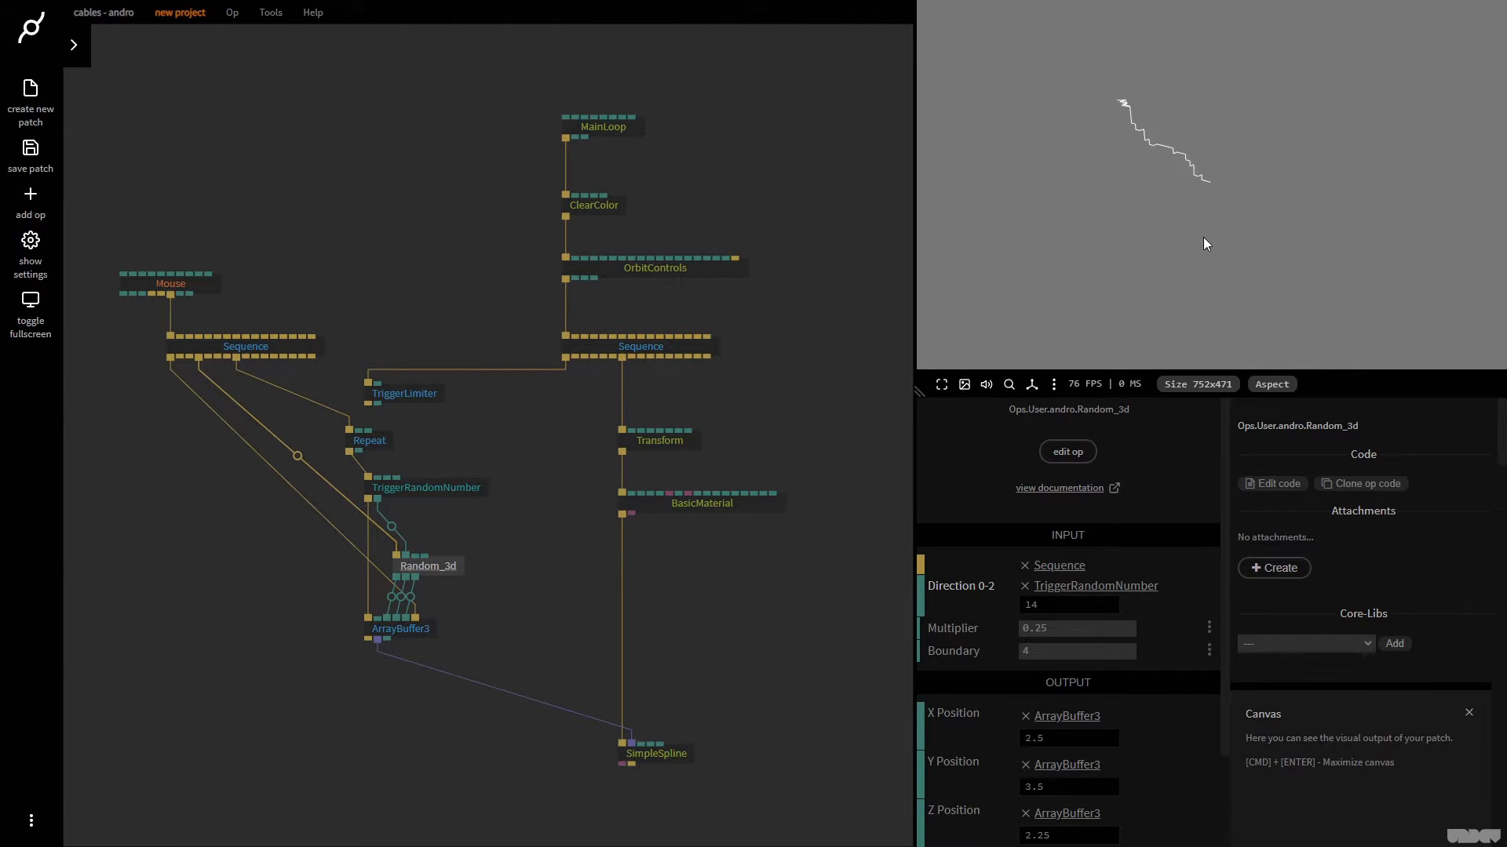
Set Random_3d's Boundary to 1 and Multiplier to 0.5, and regenerate the path several times
left_click(1108, 655)
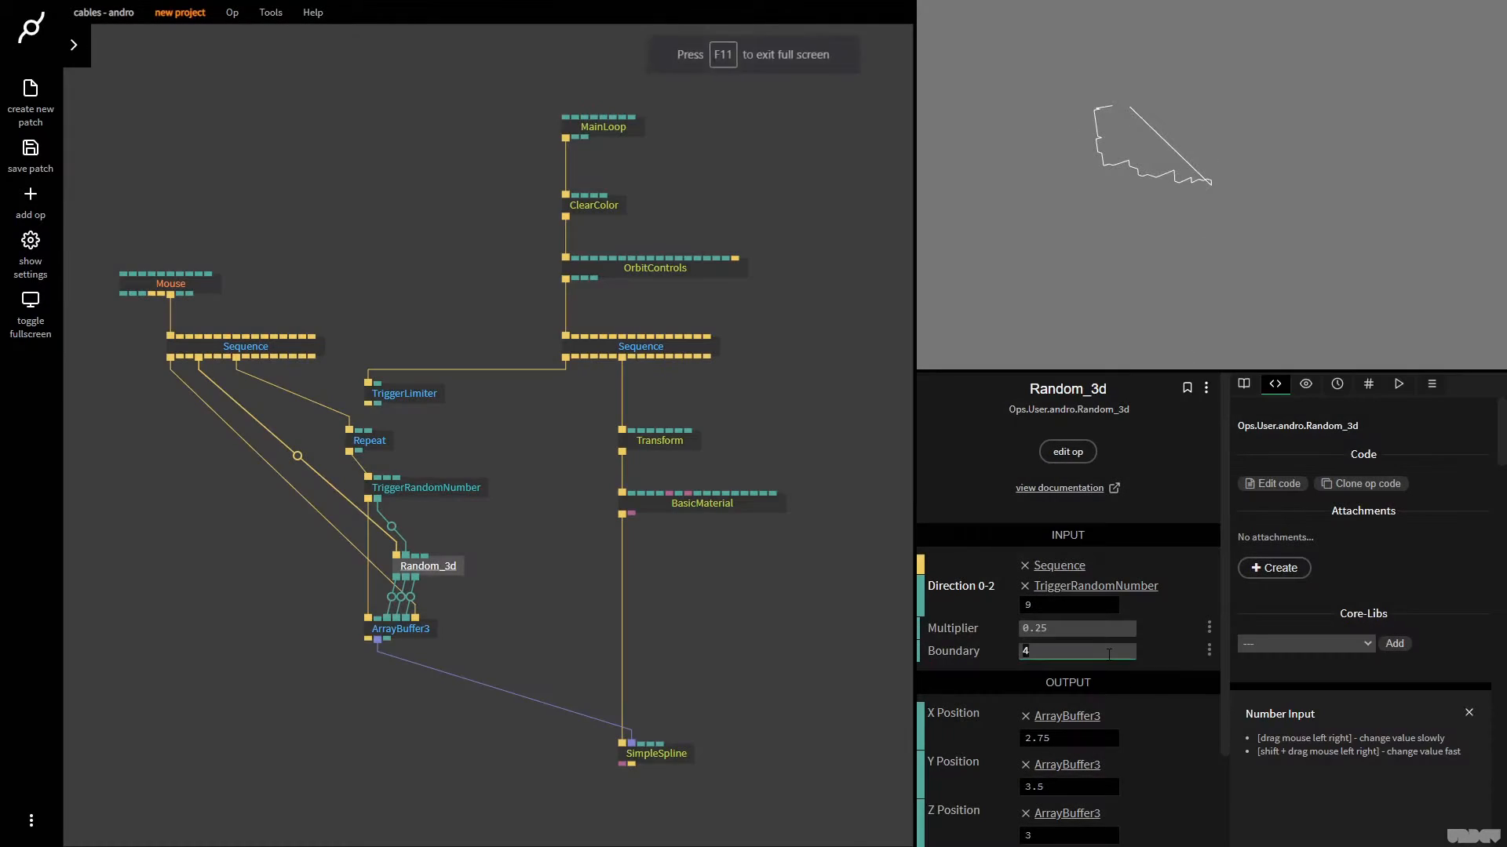
type("1")
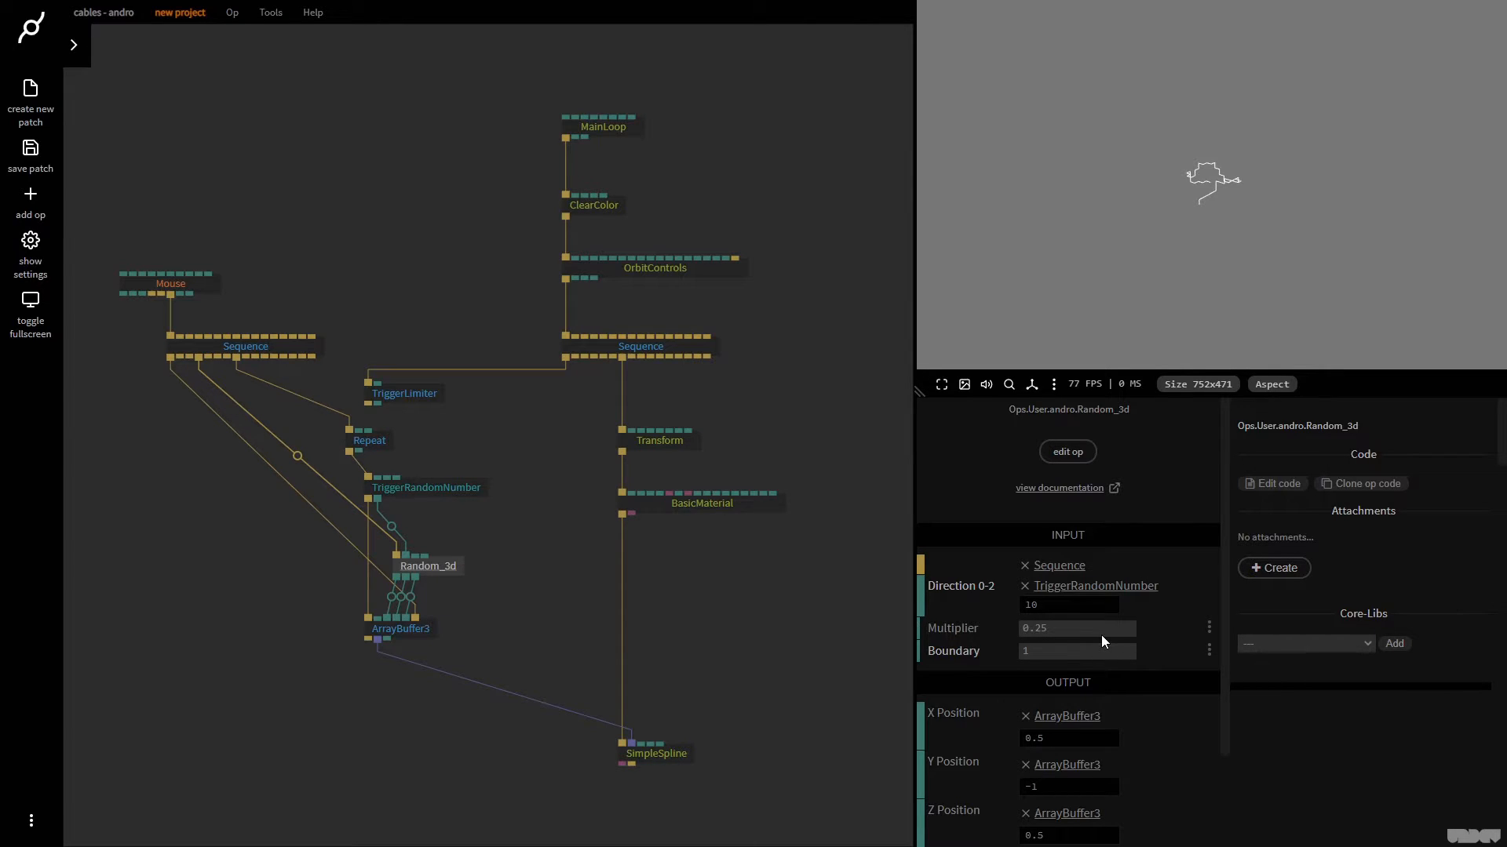
left_click(1079, 628)
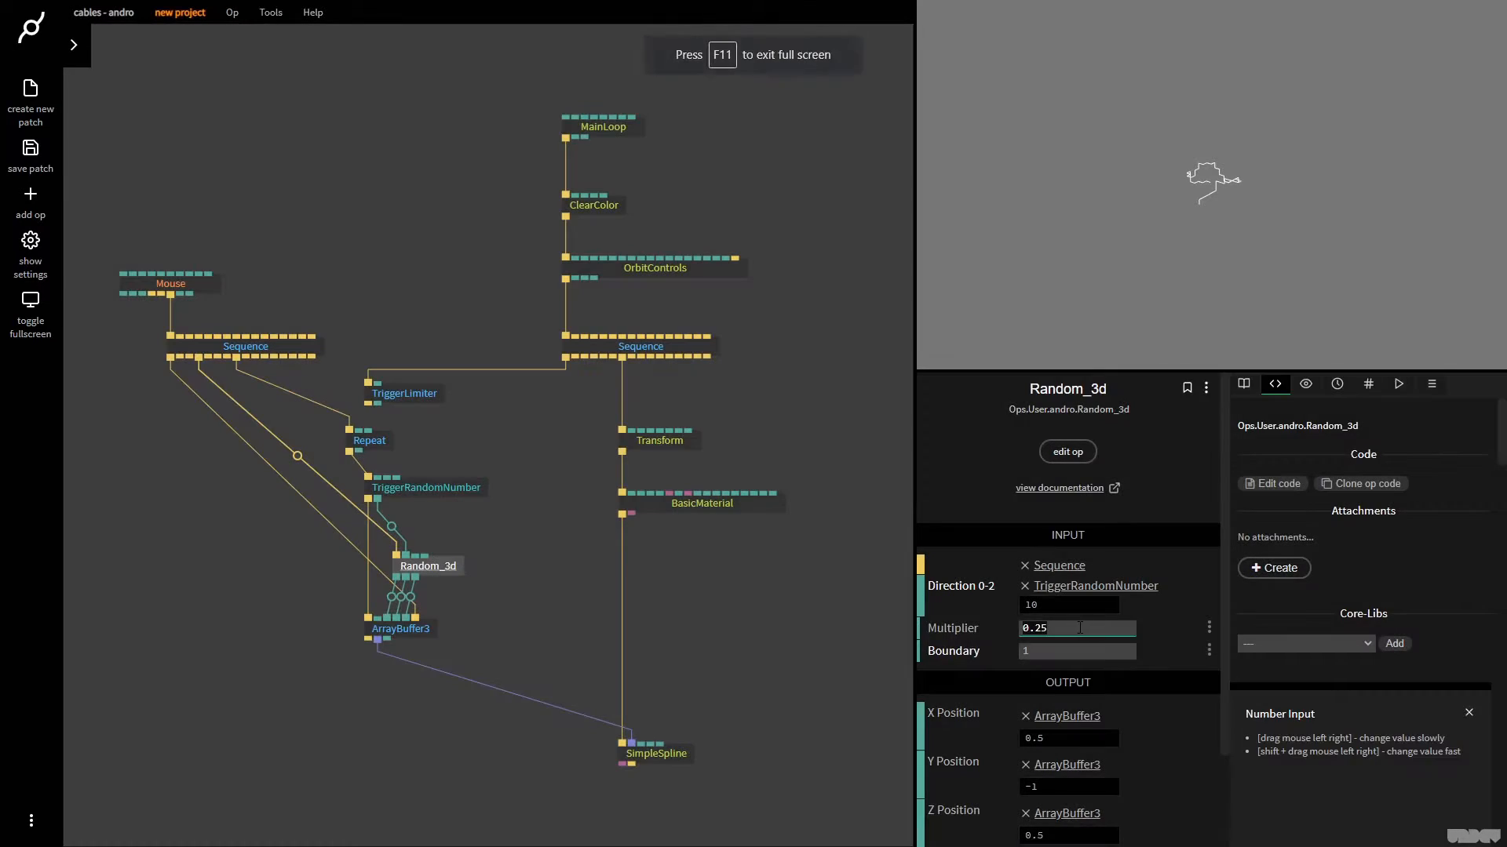
right_click(1217, 242)
right_click(1217, 242)
right_click(1217, 242)
right_click(1217, 242)
right_click(1217, 241)
right_click(1217, 241)
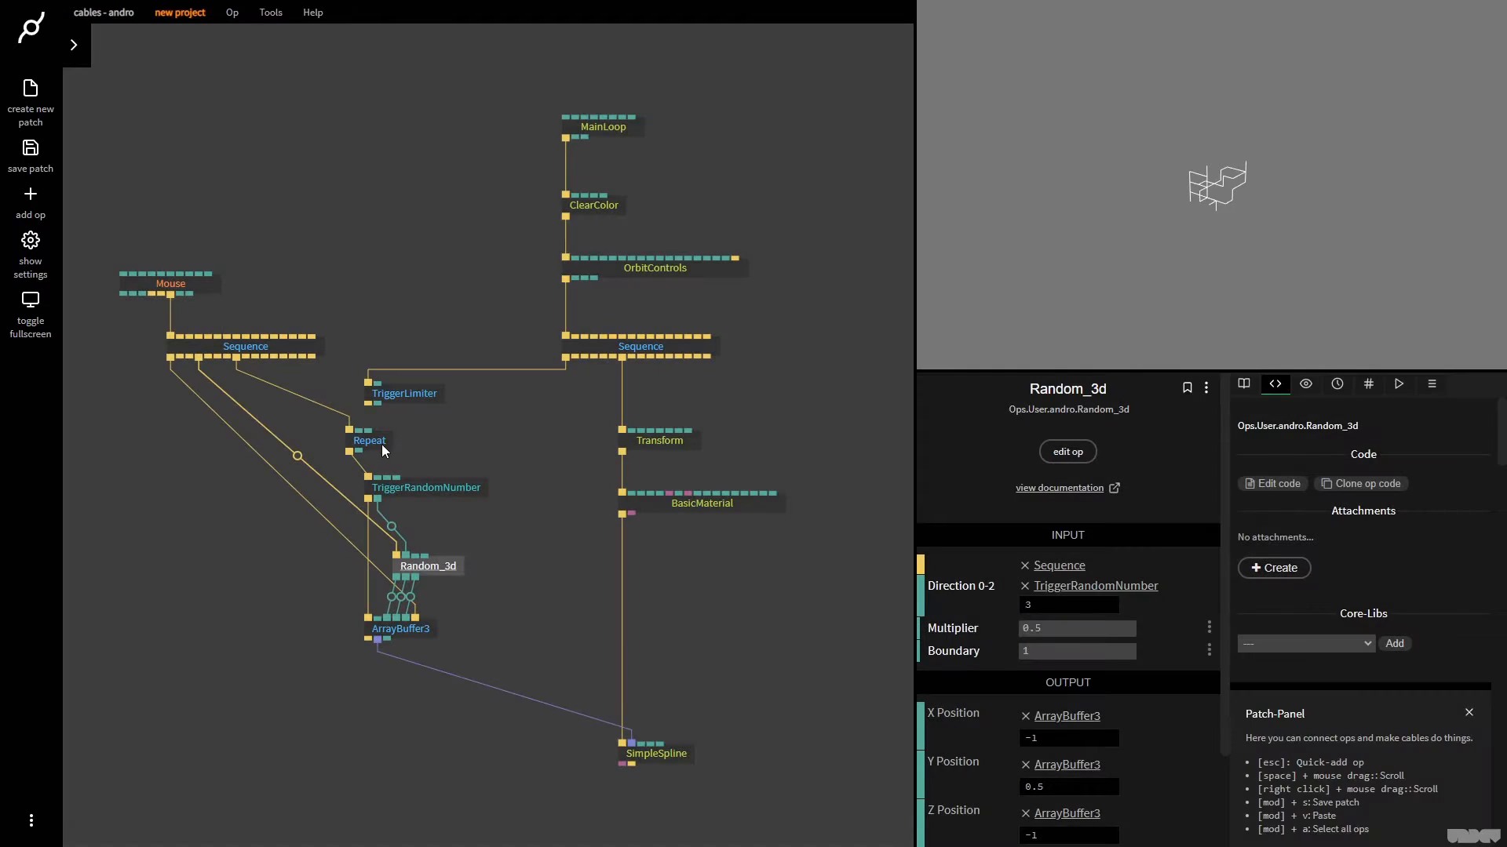
Set Repeat's Repeats to 1000, regenerate the path several times, and examine it up close
left_click(382, 445)
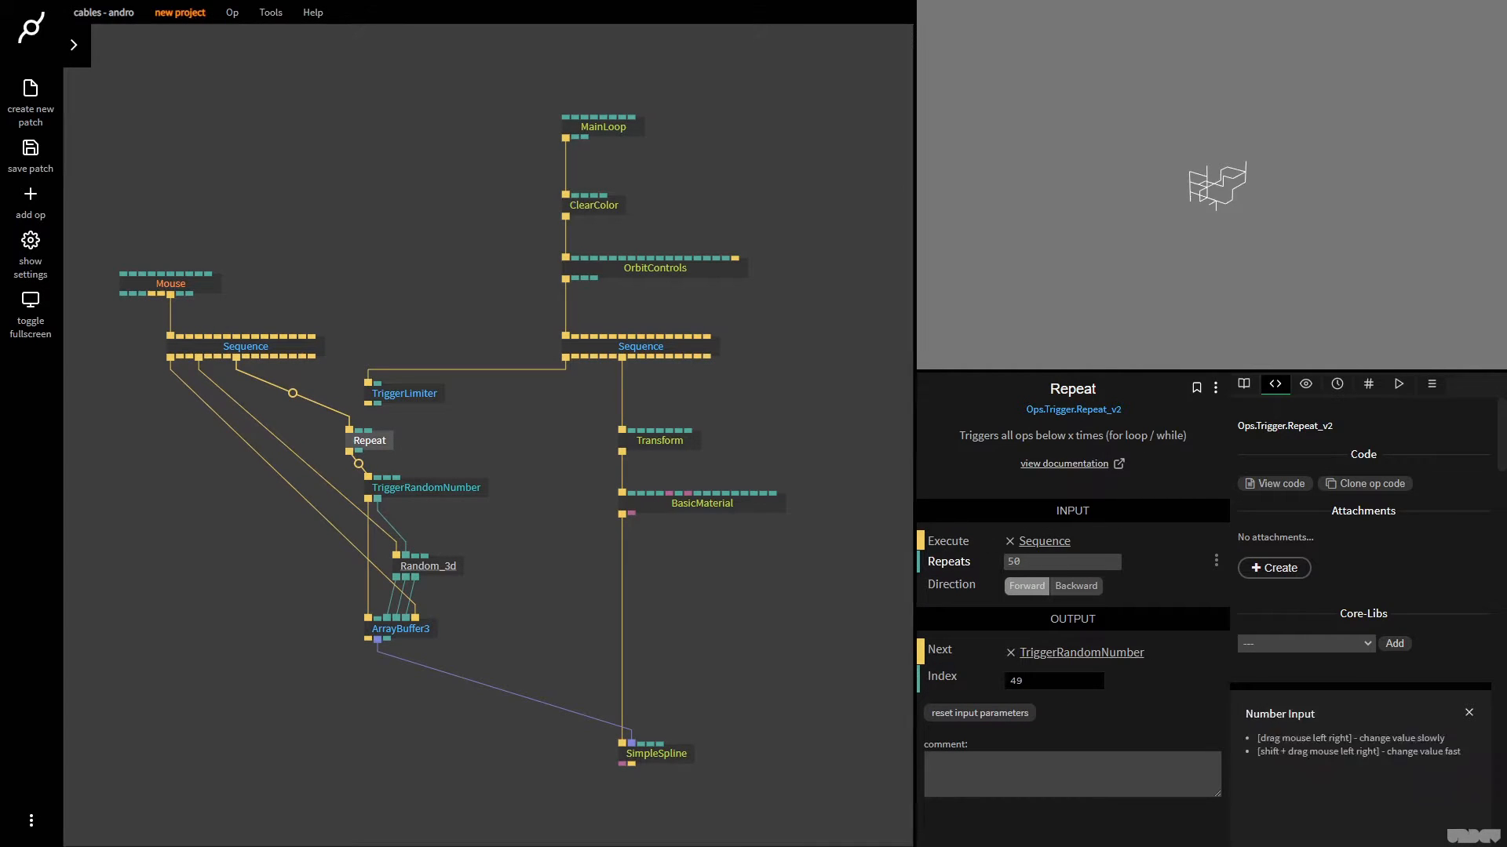
left_click(1060, 562)
type("1000")
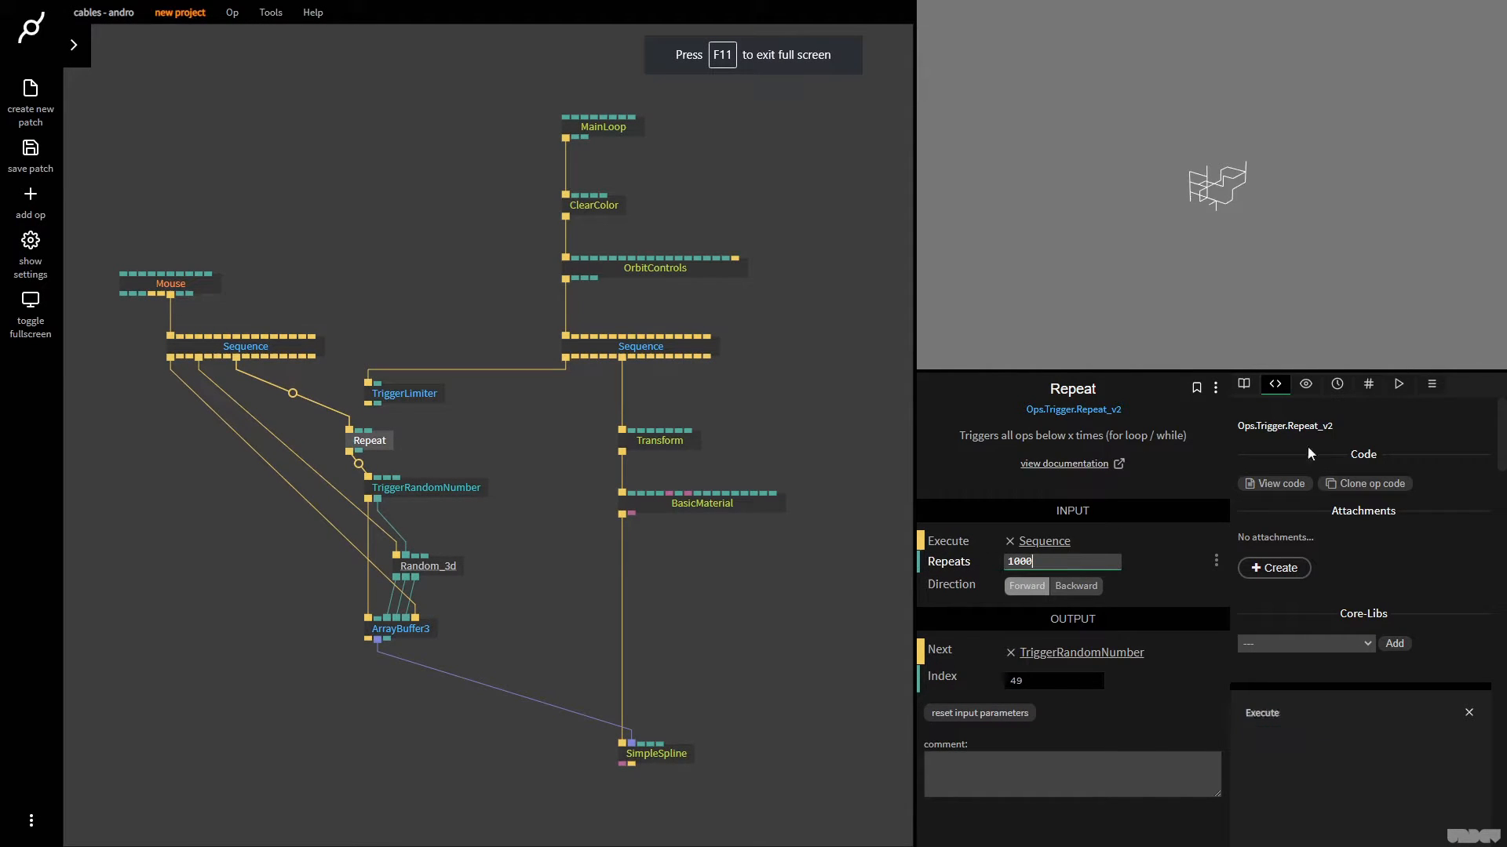
left_click(1202, 213)
left_click_drag(1203, 214, 1172, 237)
scroll(1175, 231, "up", 5)
left_click_drag(1165, 289, 1207, 232)
left_click(1207, 233)
left_click(1206, 233)
left_click(1206, 233)
left_click(1207, 234)
left_click(1209, 236)
scroll(1208, 233, "down", 3)
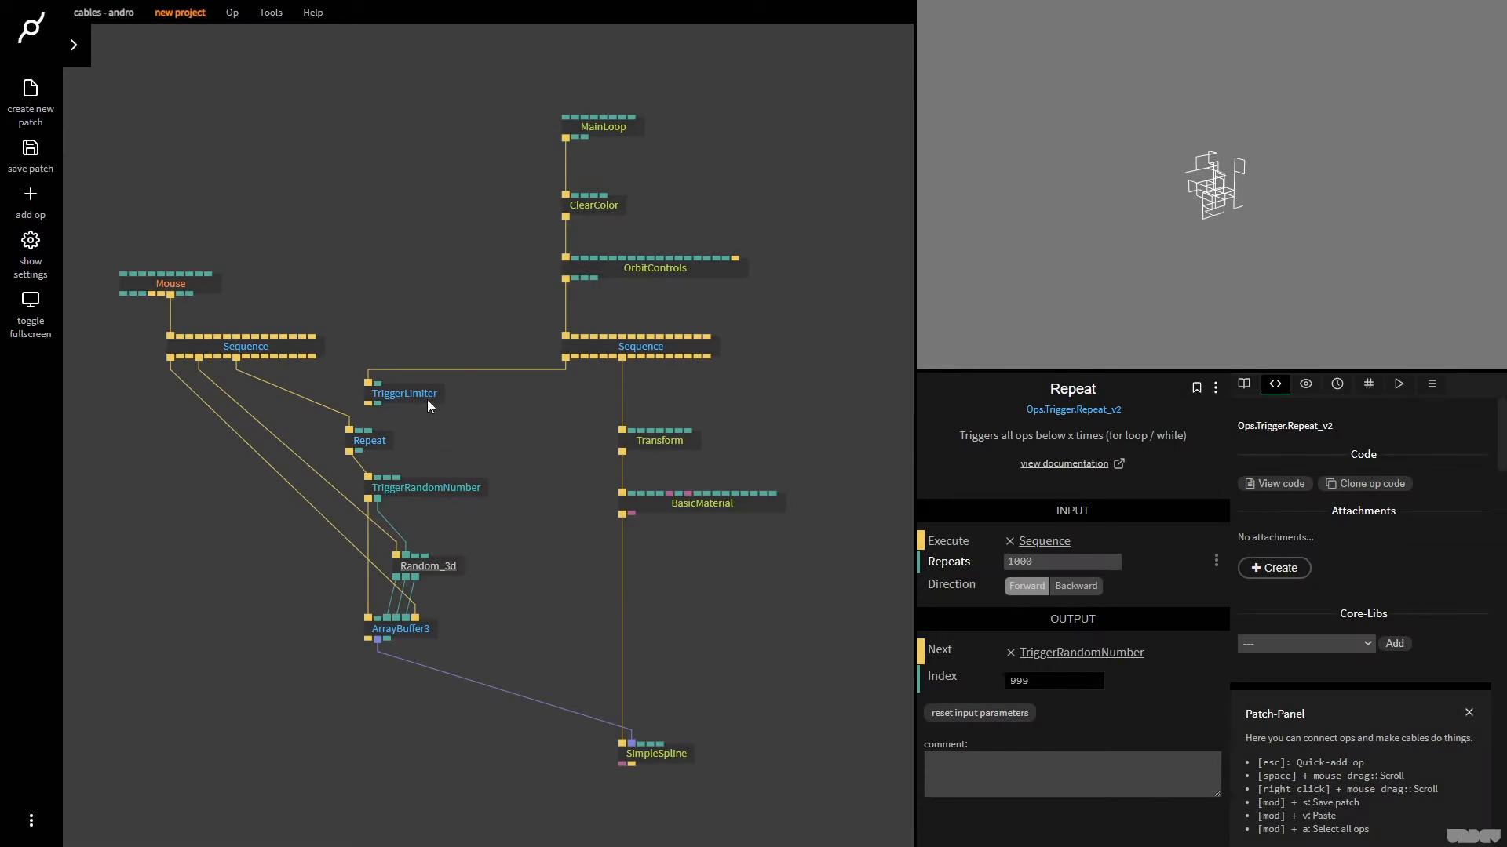
Set Random_3d's Multiplier to 1 and Boundary to 4, and regenerate the path several times
left_click(428, 566)
key("F11")
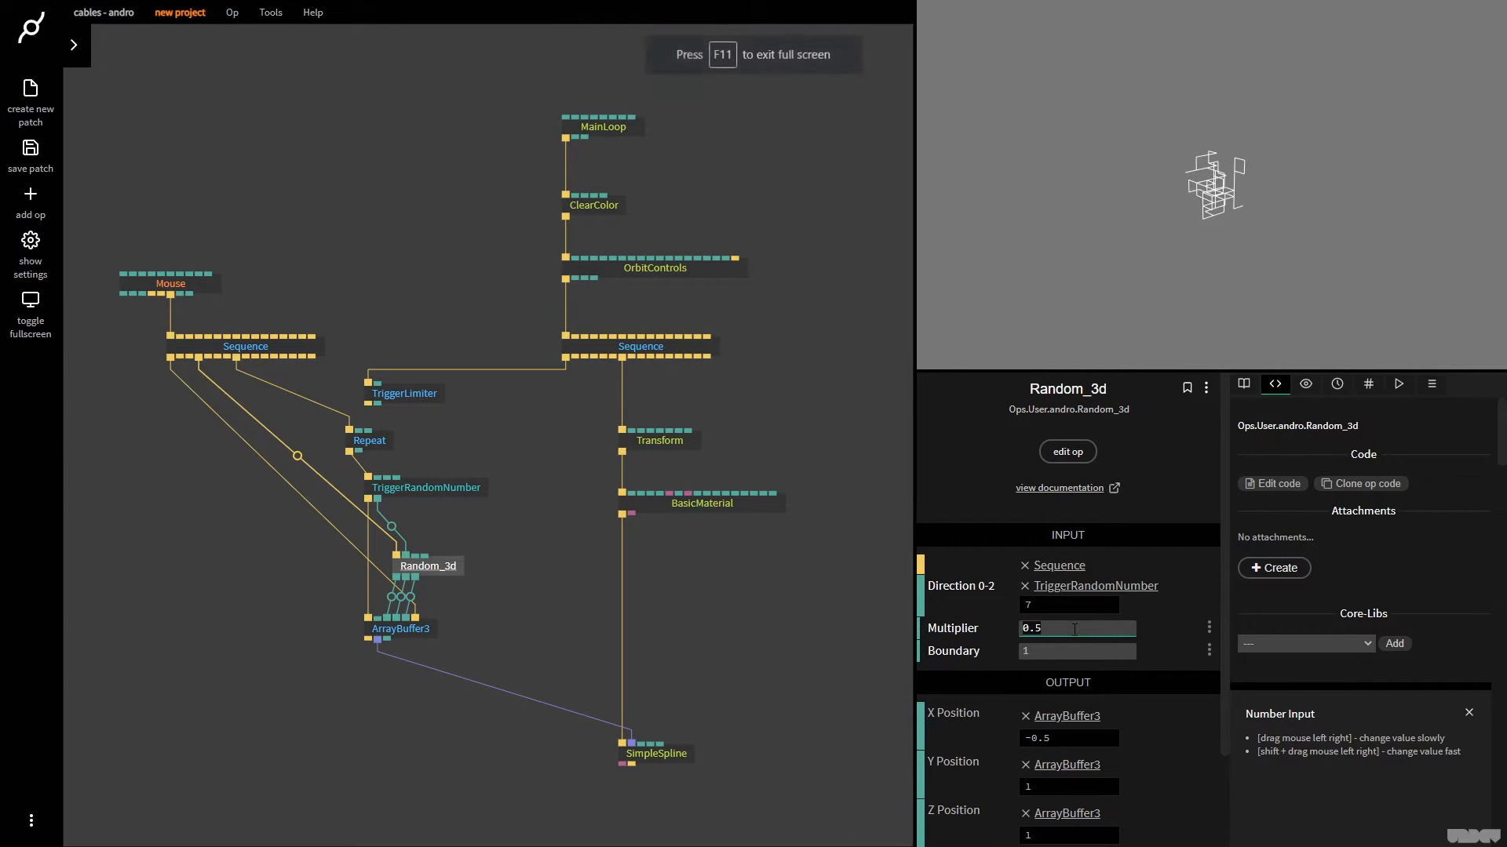
type("1")
left_click(1068, 653)
type("4")
left_click(1162, 181)
left_click(1169, 192)
left_click(1169, 194)
left_click(1169, 193)
left_click(1169, 194)
left_click(1169, 193)
left_click(1168, 194)
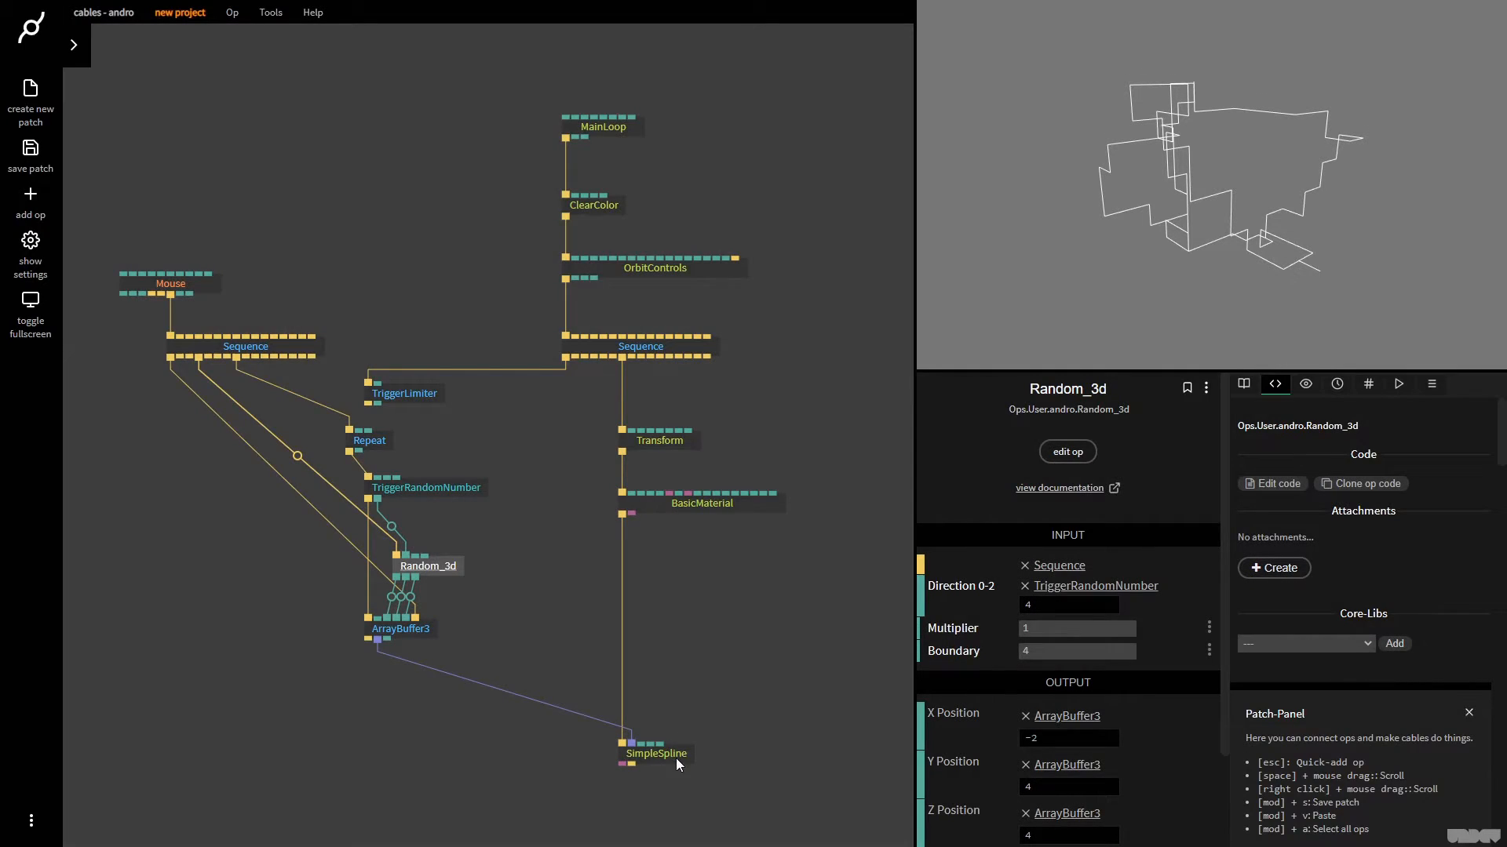
Insert a SubdivideArray3 op between ArrayBuffer3 and SimpleSpline, and place it directly below ArrayBuffer3
left_click(675, 755)
left_click(506, 692)
type("arraysub")
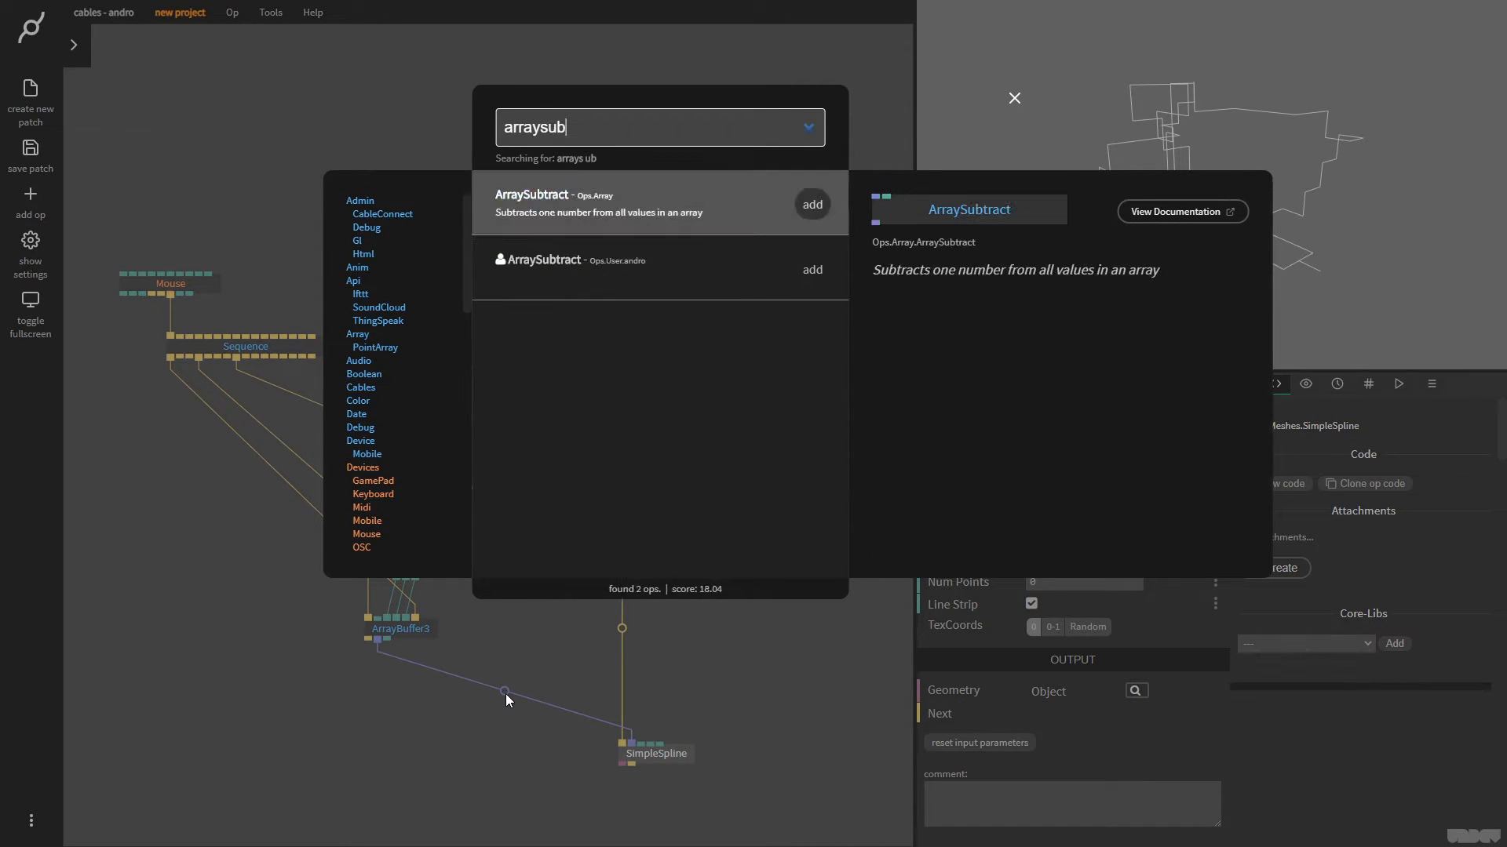
key("BackSpace")
key("BackSpace")
key("BackSpace")
key("BackSpace")
key("BackSpace")
key("BackSpace")
key("BackSpace")
key("BackSpace")
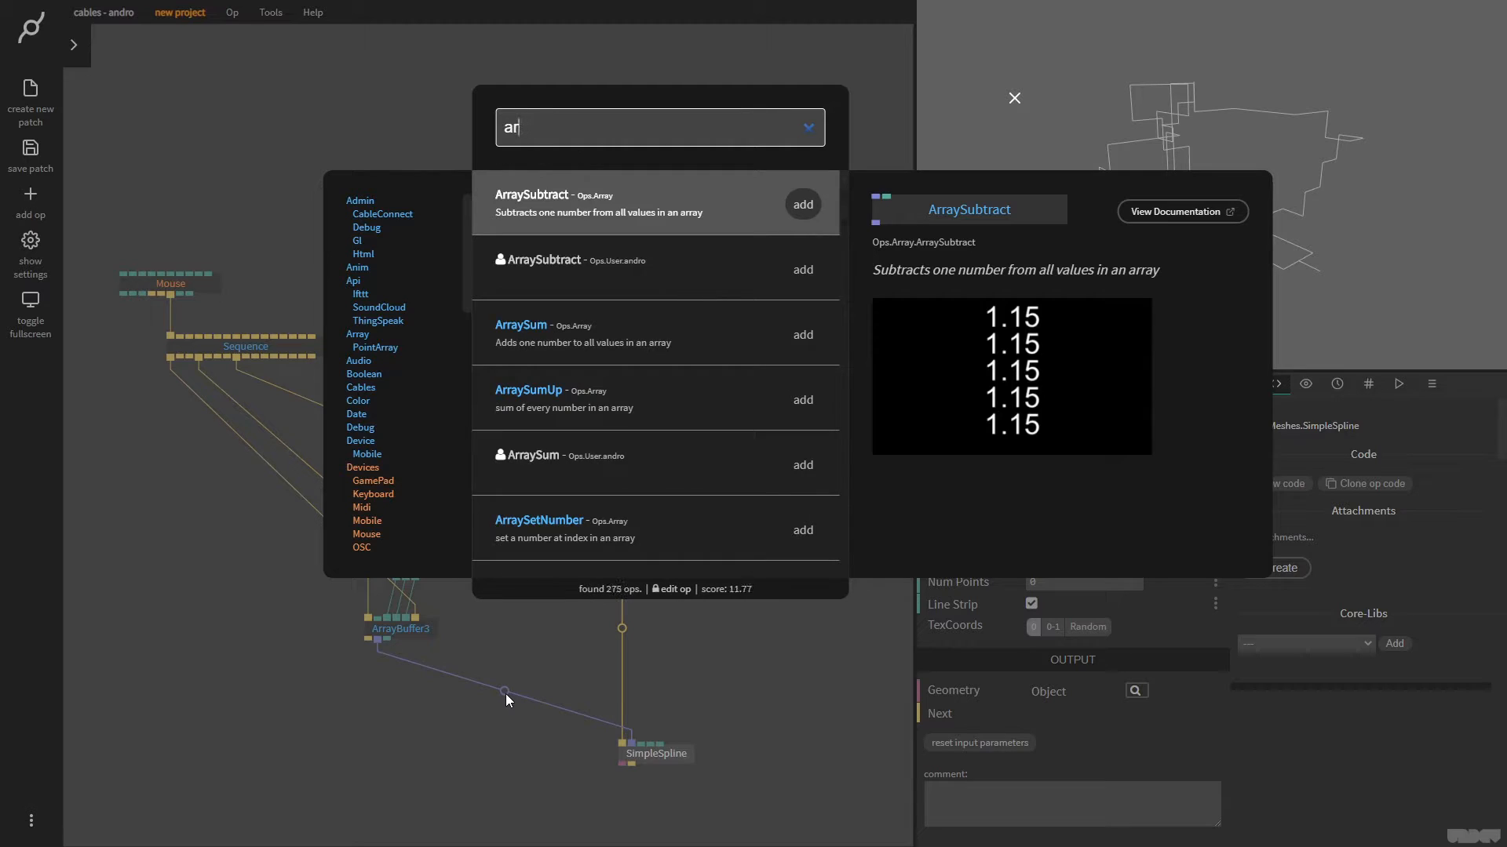
type("subdiv")
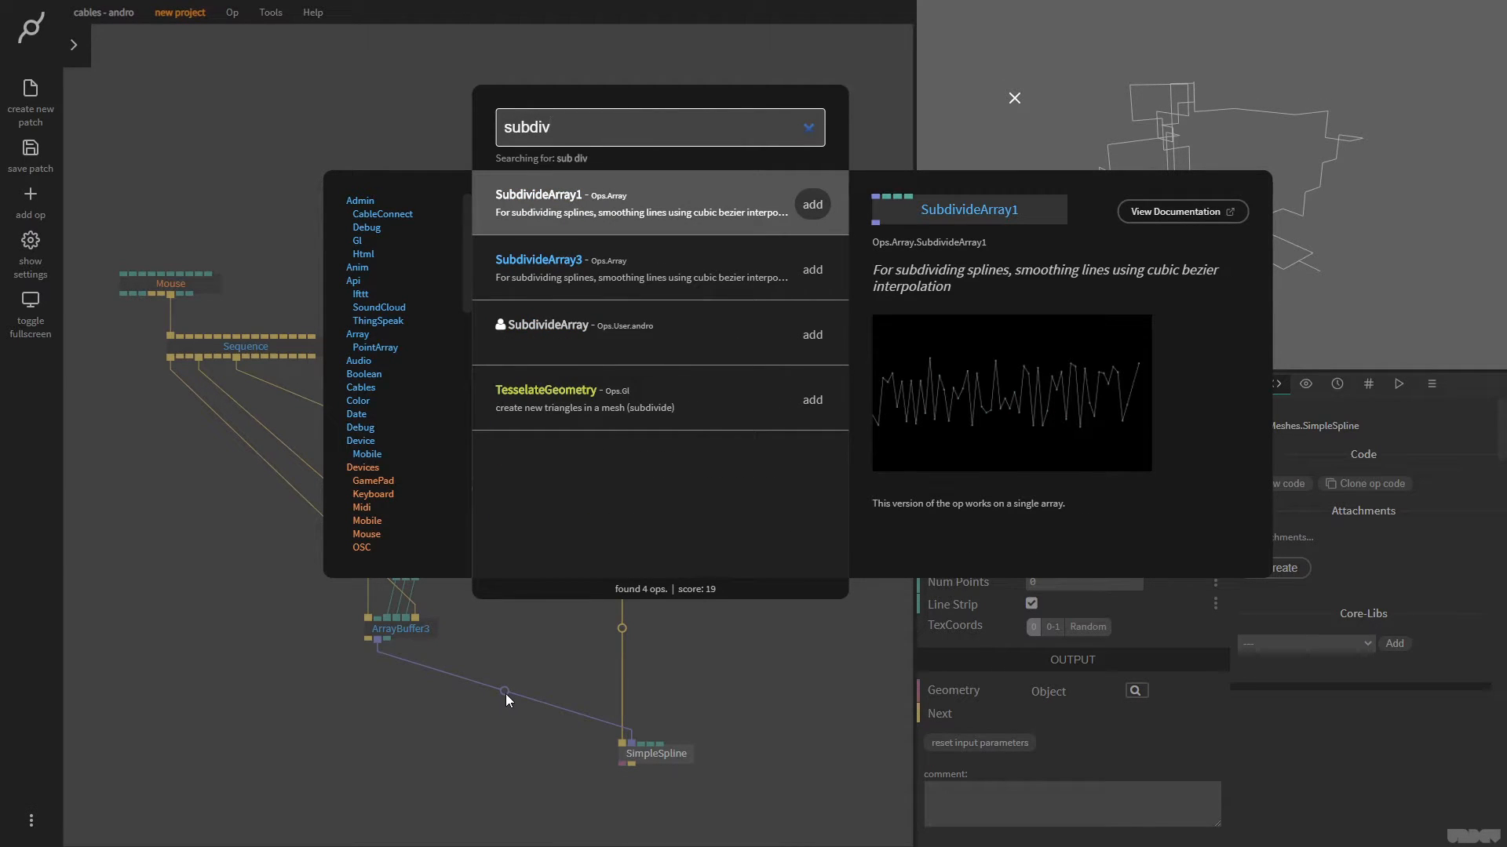
key("Down")
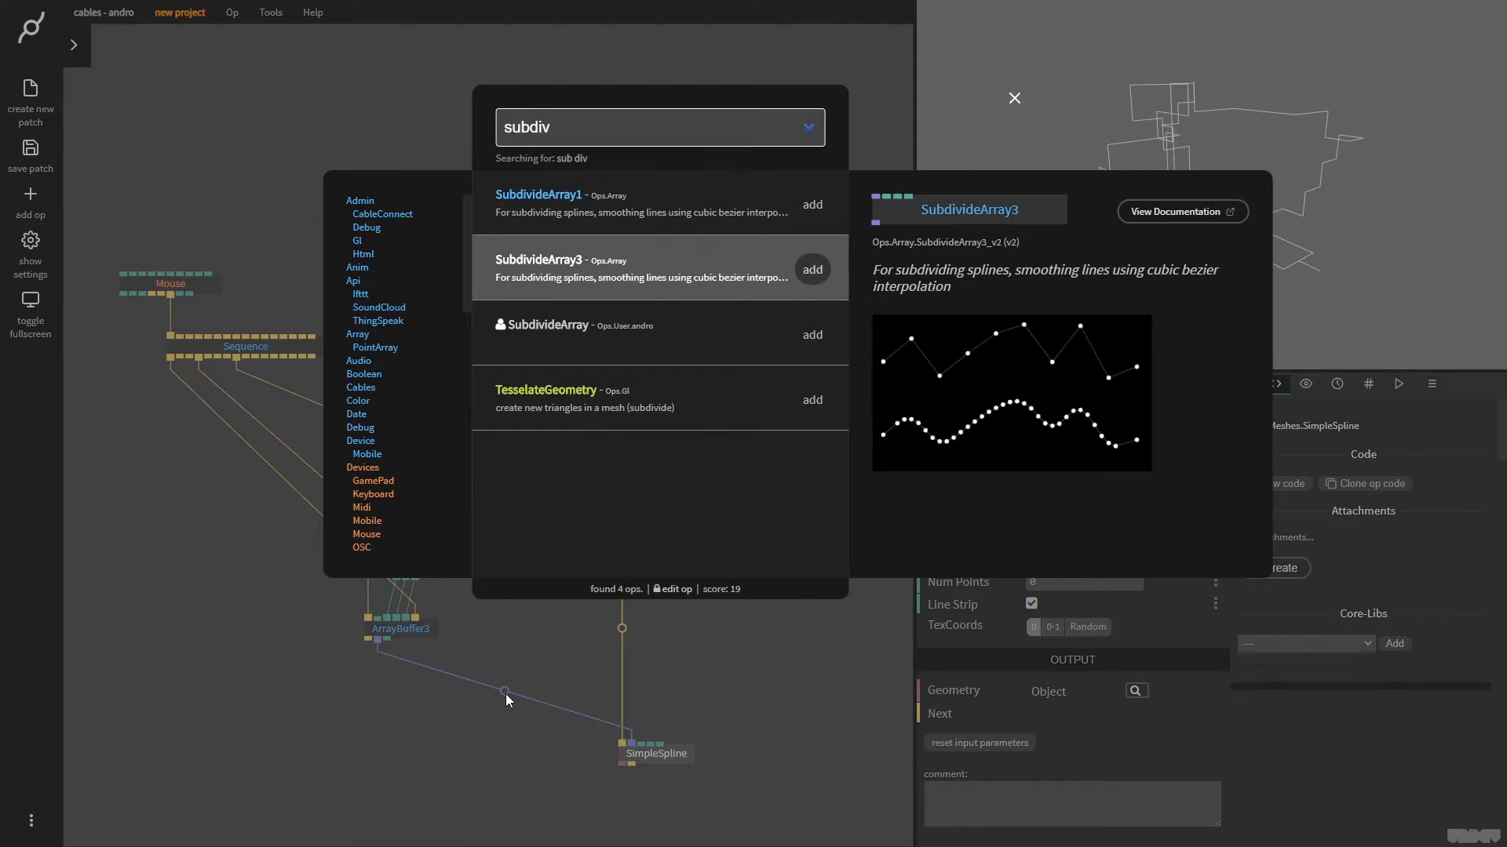
key("Return")
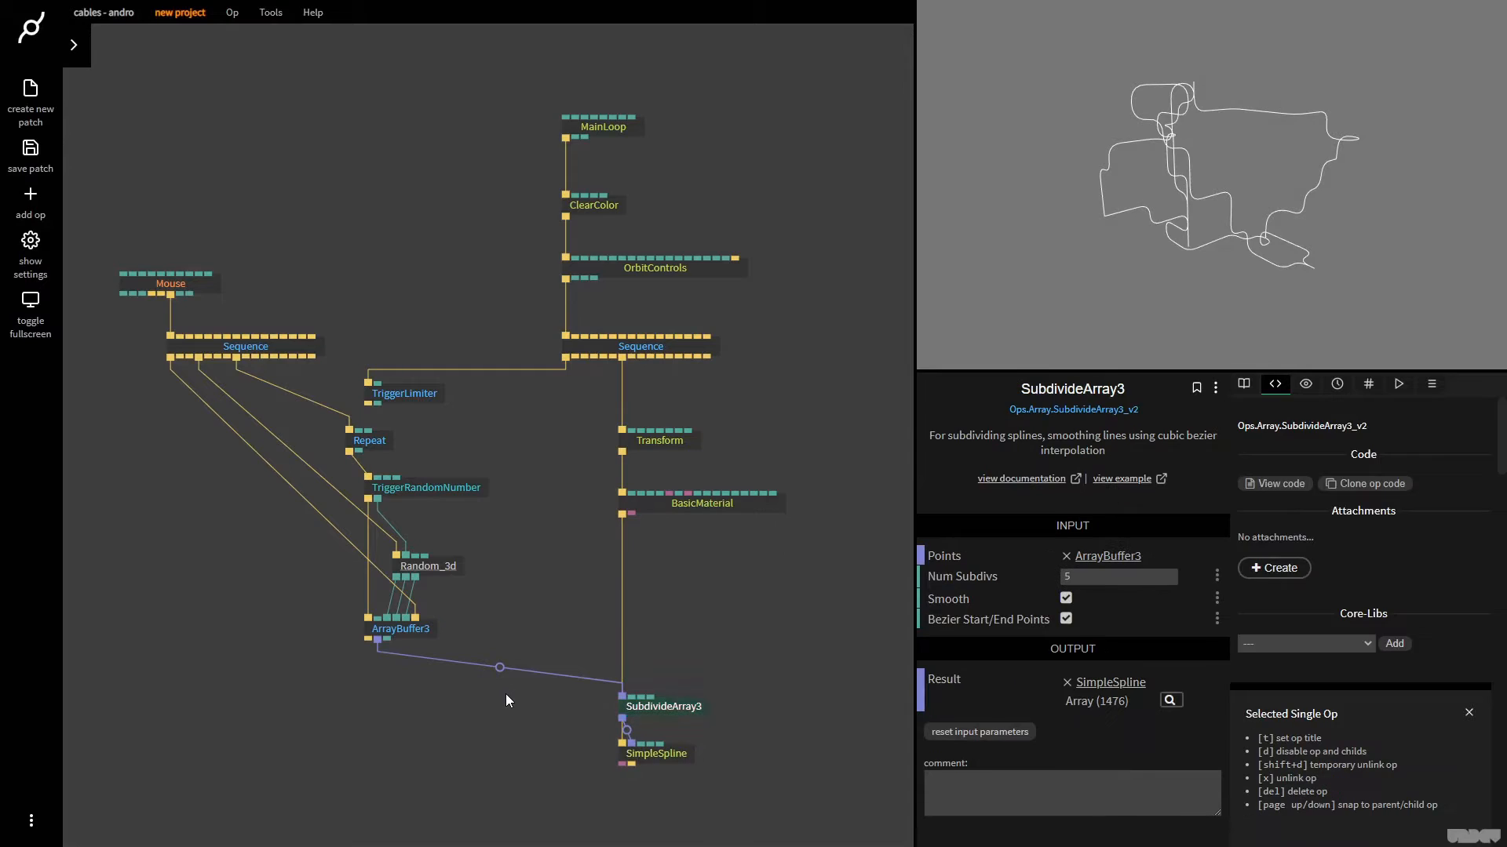
left_click_drag(695, 708, 444, 692)
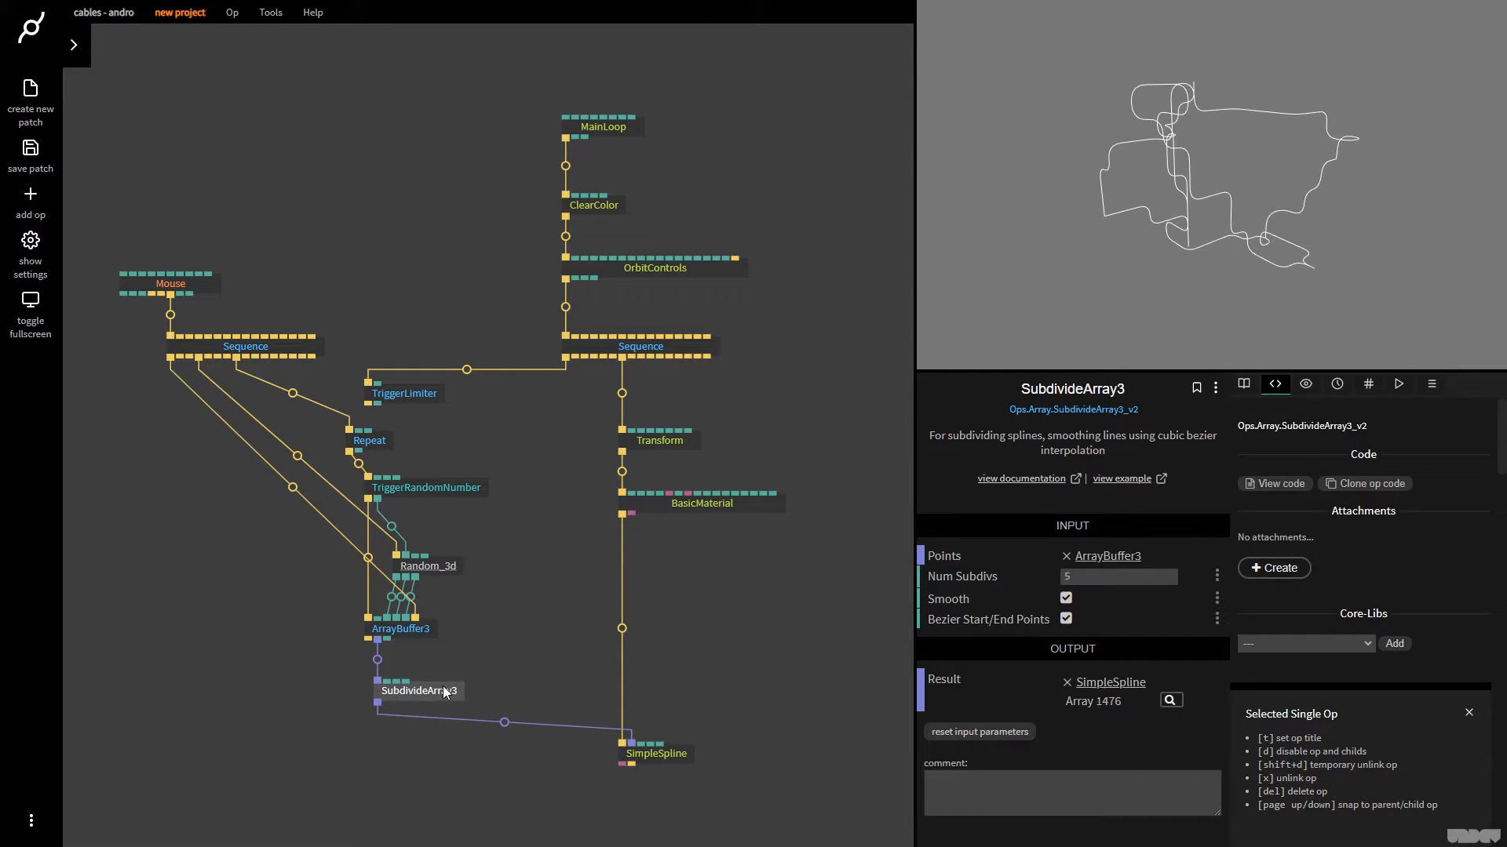
Check ArrayBuffer3's and SubdivideArray3's arrays, disable Smooth on SubdivideArray3, and compare the path from other angles
left_click(415, 632)
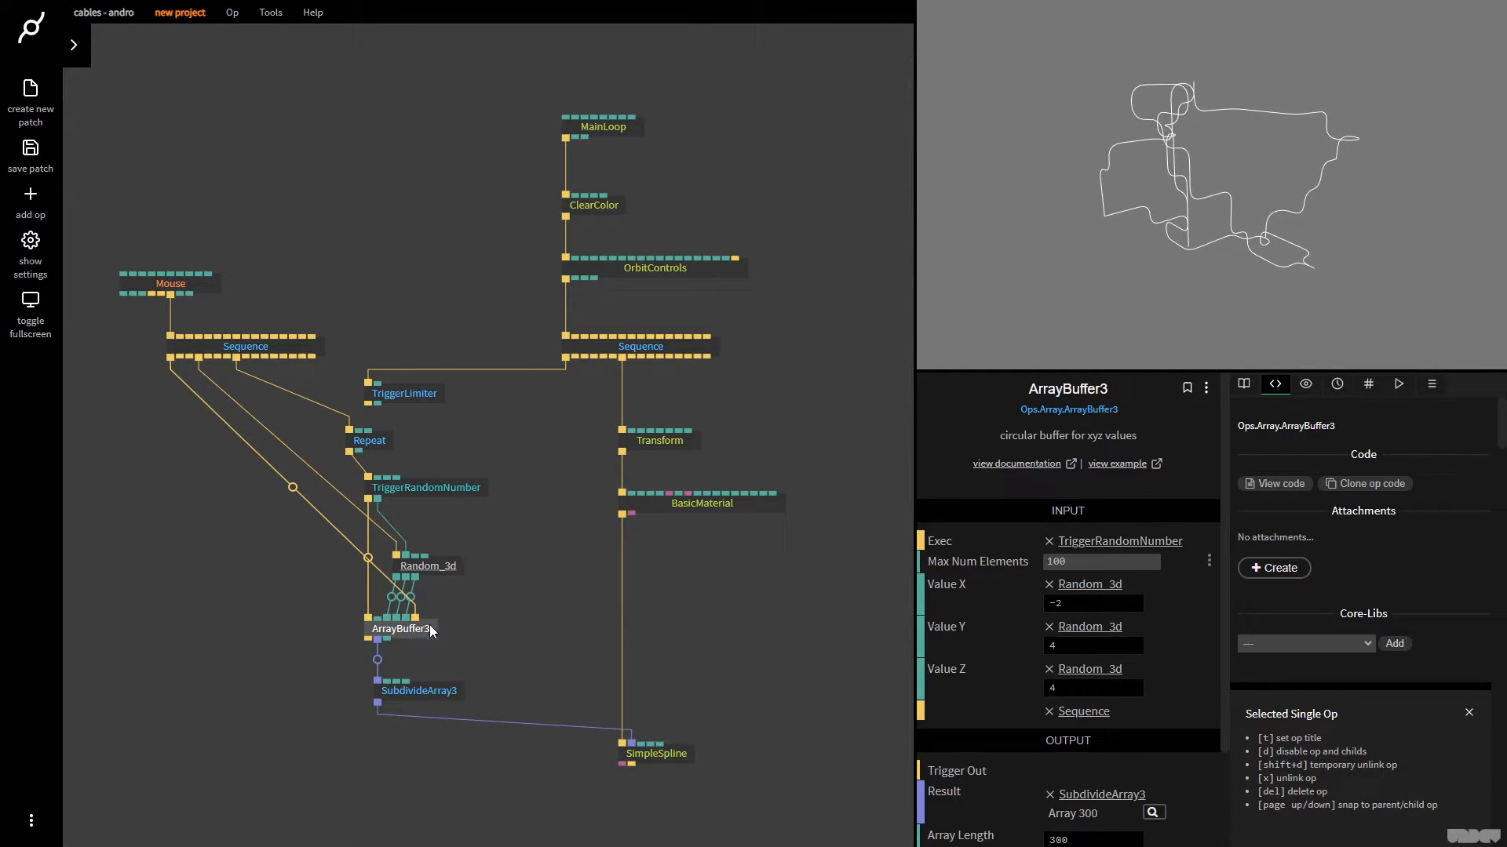
scroll(1100, 742, "down", 2)
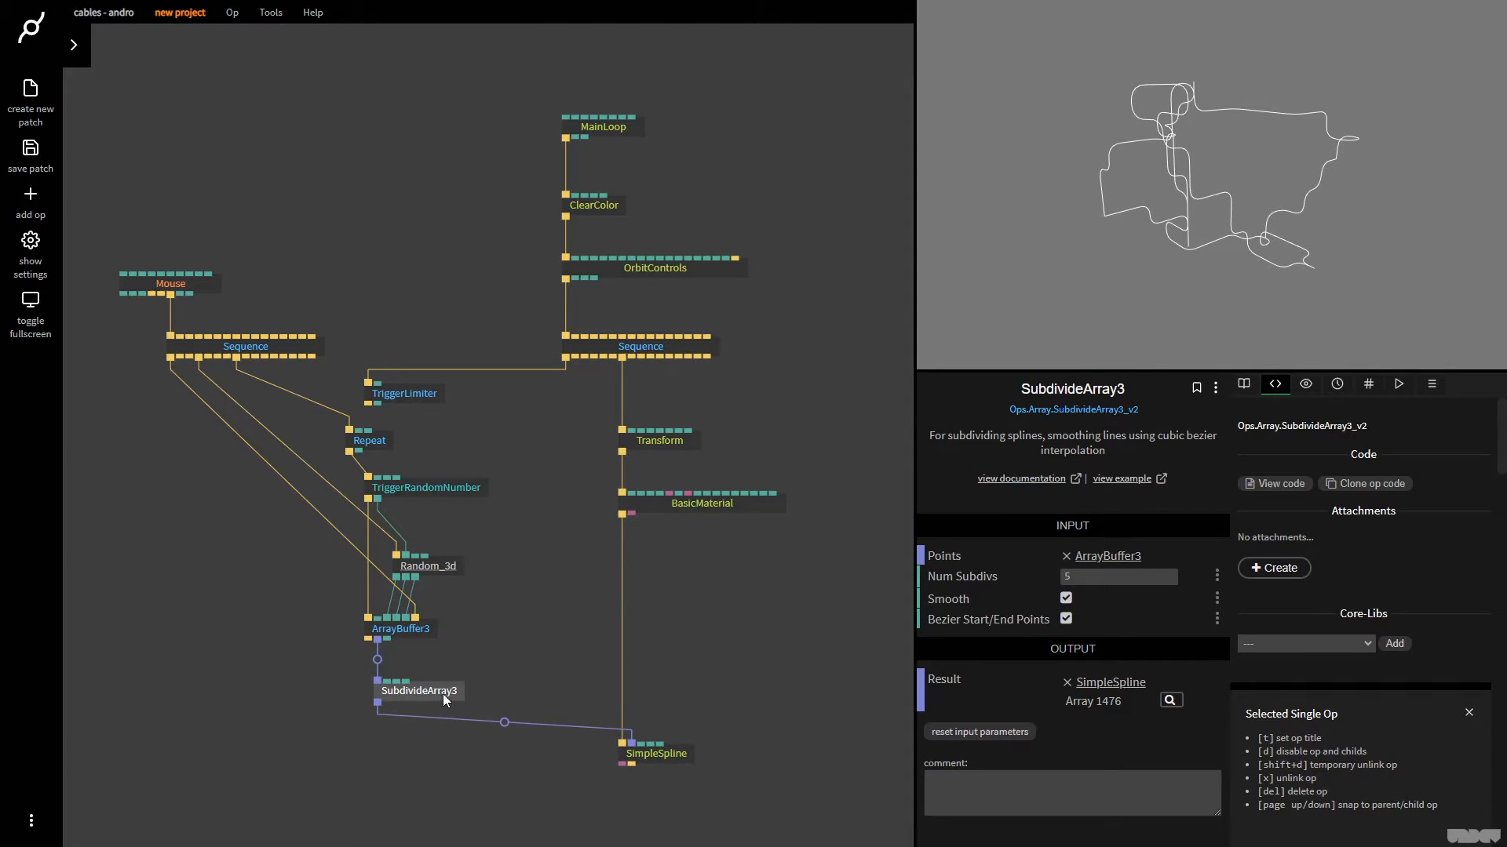
left_click_drag(1326, 220, 1199, 249)
left_click(1076, 608)
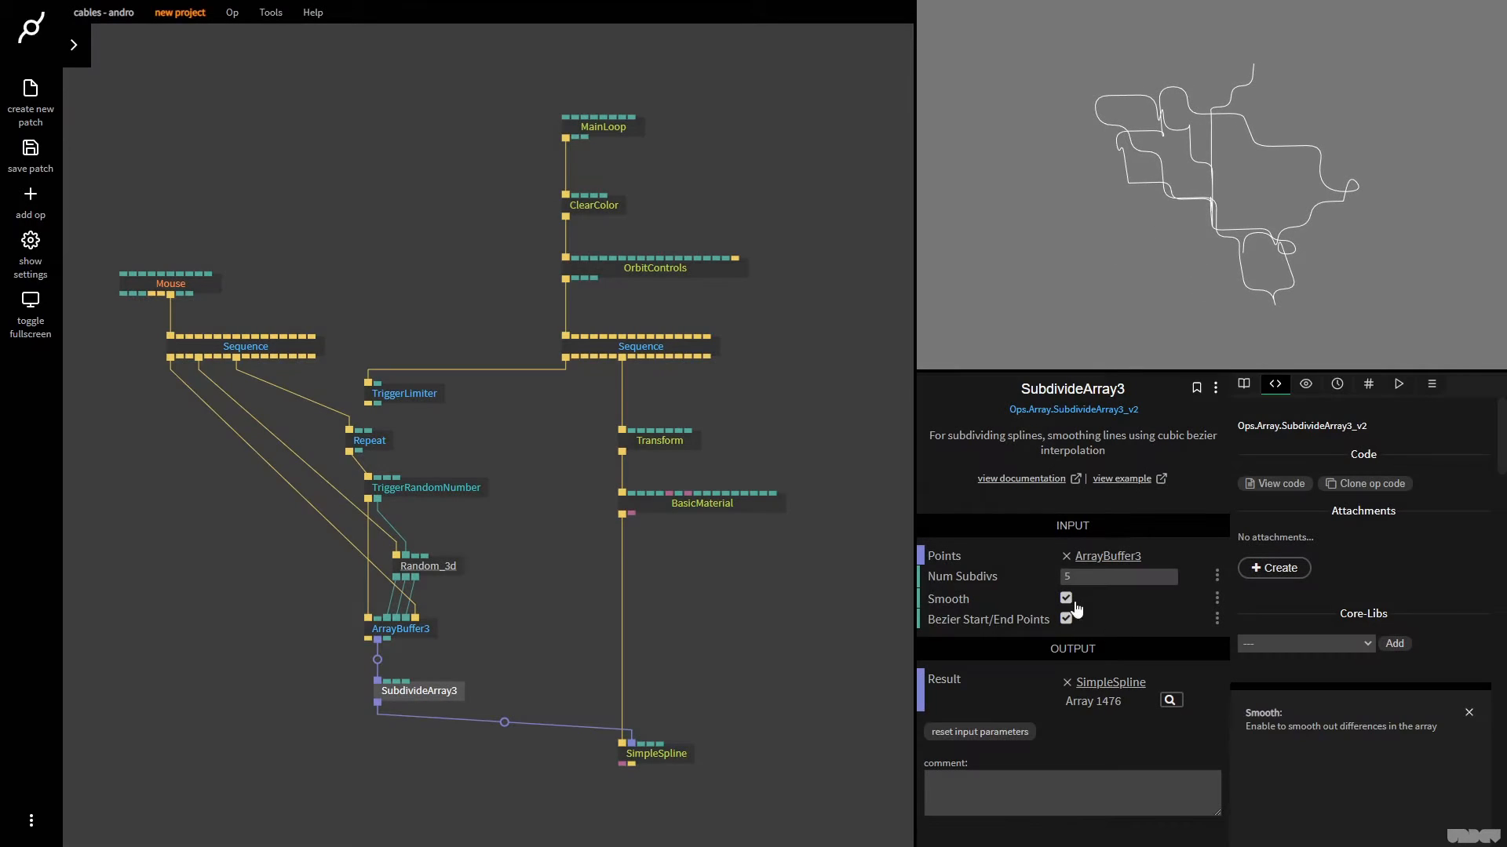
left_click(1066, 599)
left_click(1325, 218)
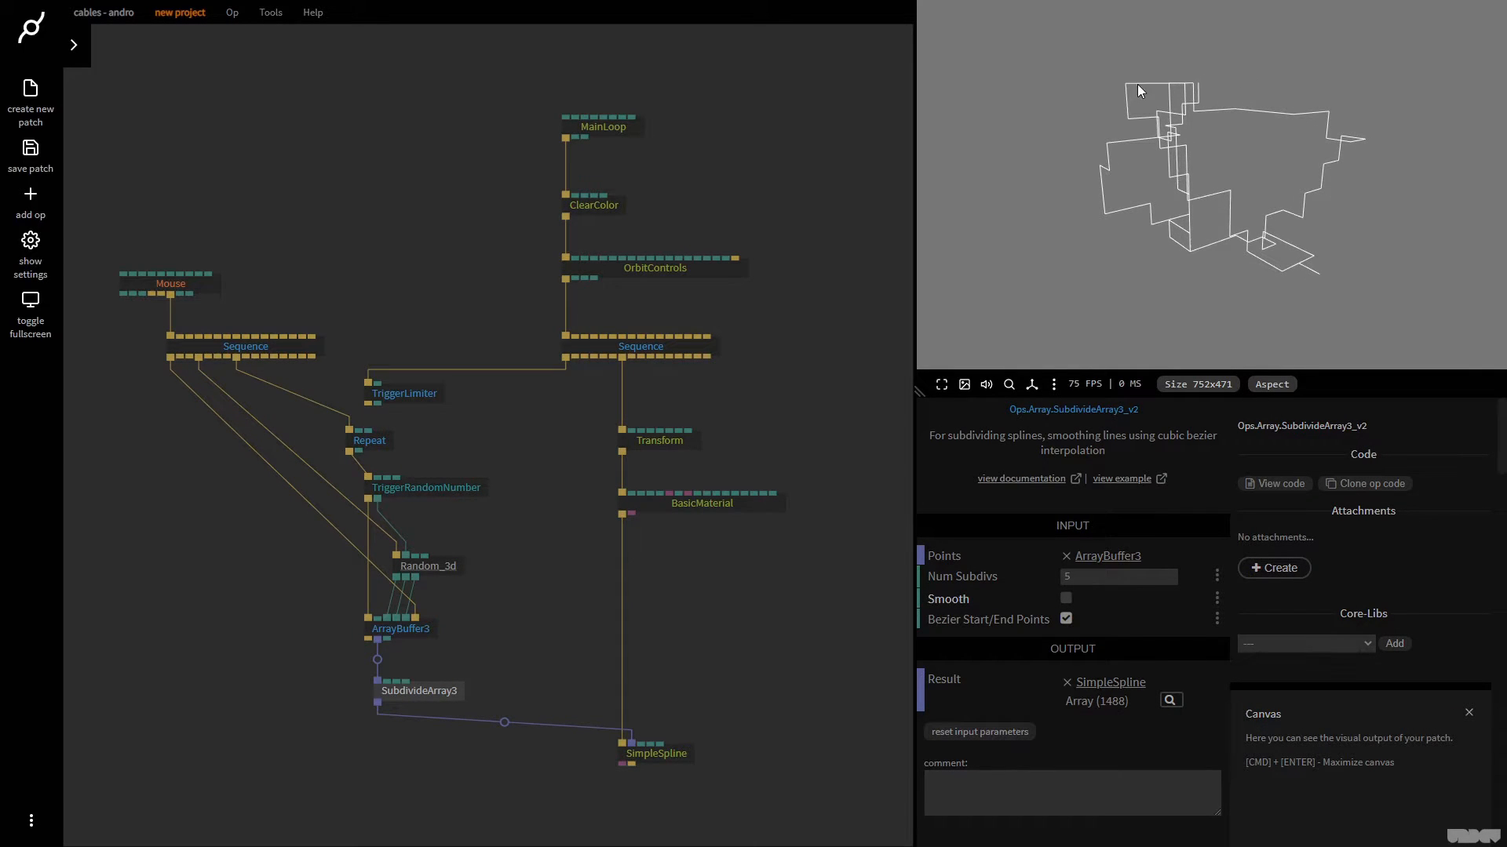
left_click_drag(1256, 149, 1214, 209)
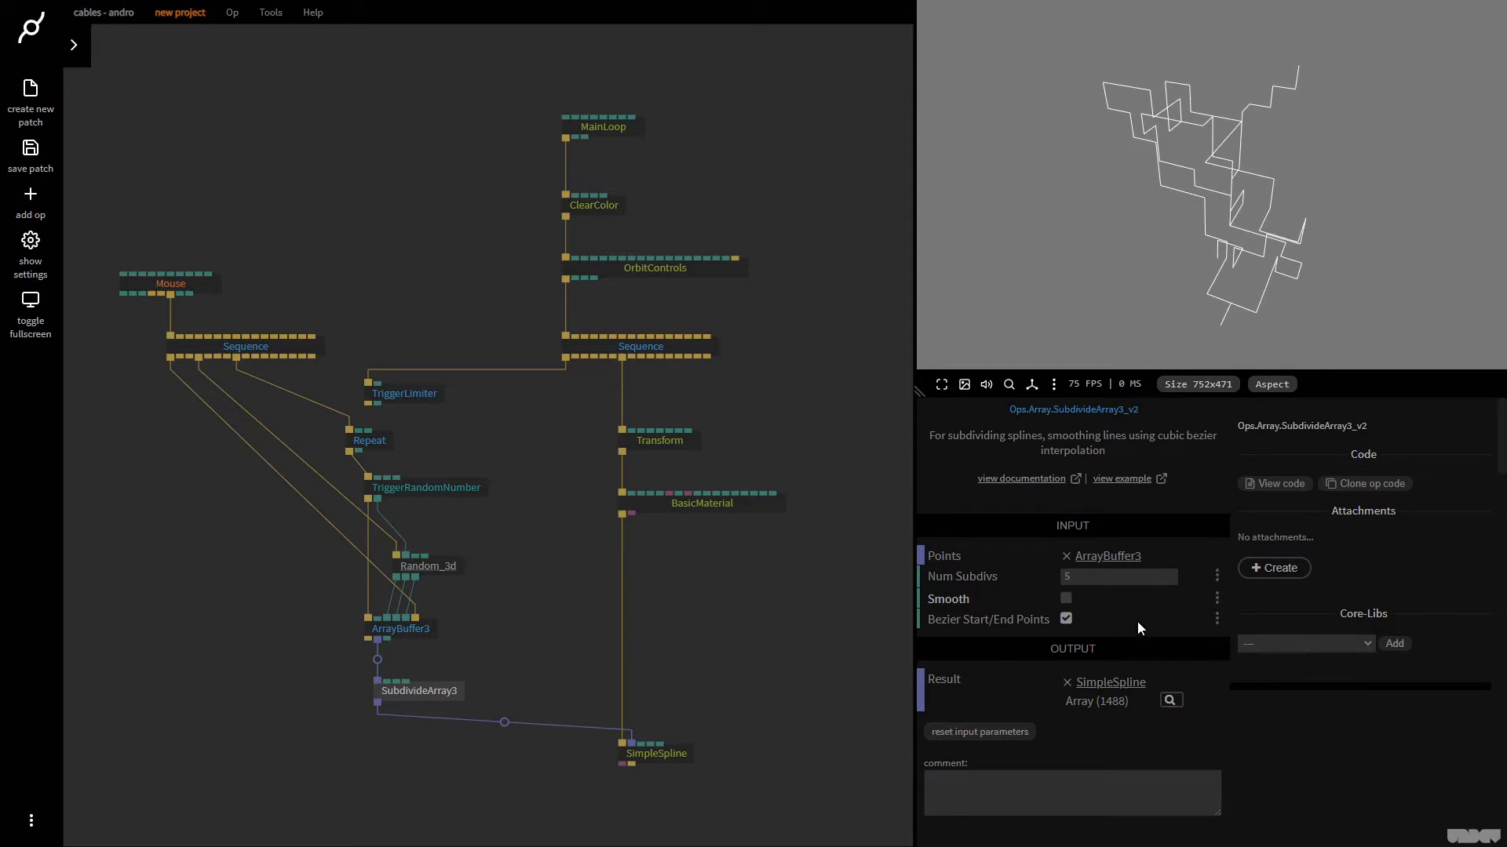
Compare the path with Smooth on and off, set SubdivideArray3's Num Subdivs to 1, leave Smooth disabled, and regenerate the path
left_click(1067, 601)
left_click(1065, 600)
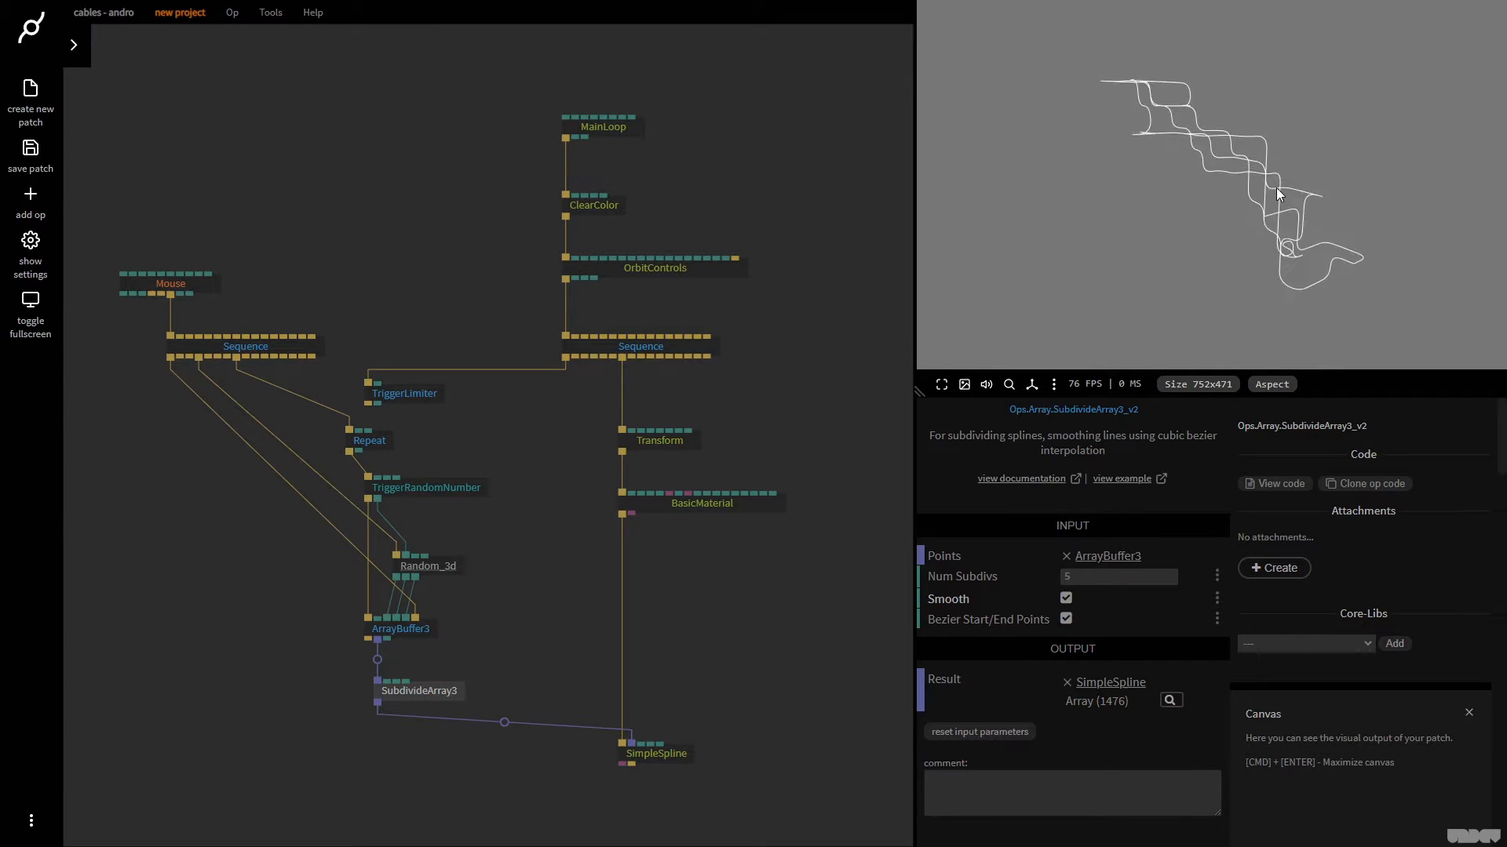
left_click_drag(832, 636, 753, 541)
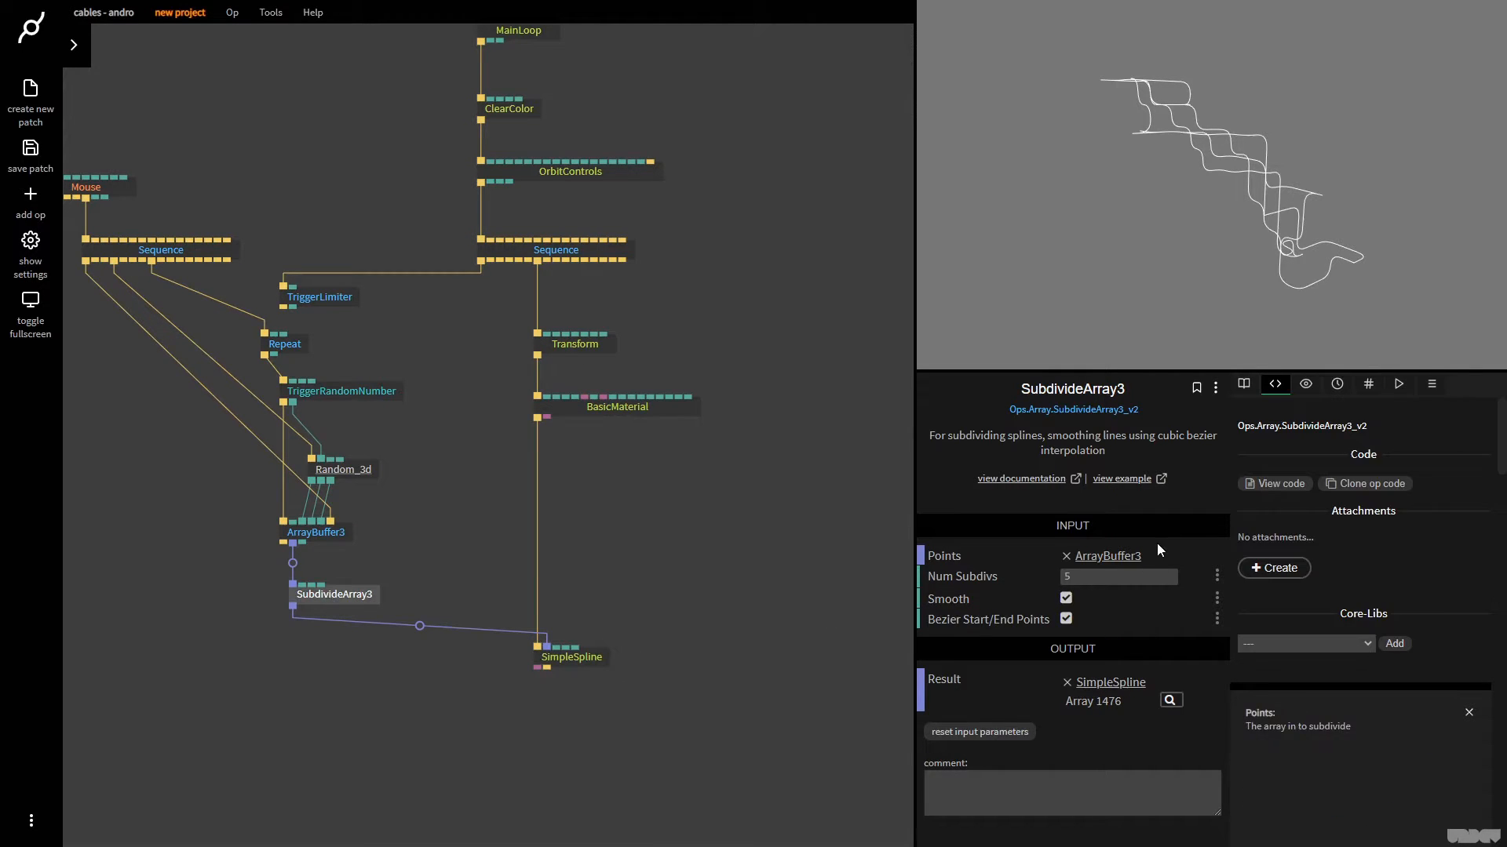
left_click(1127, 575)
type("1")
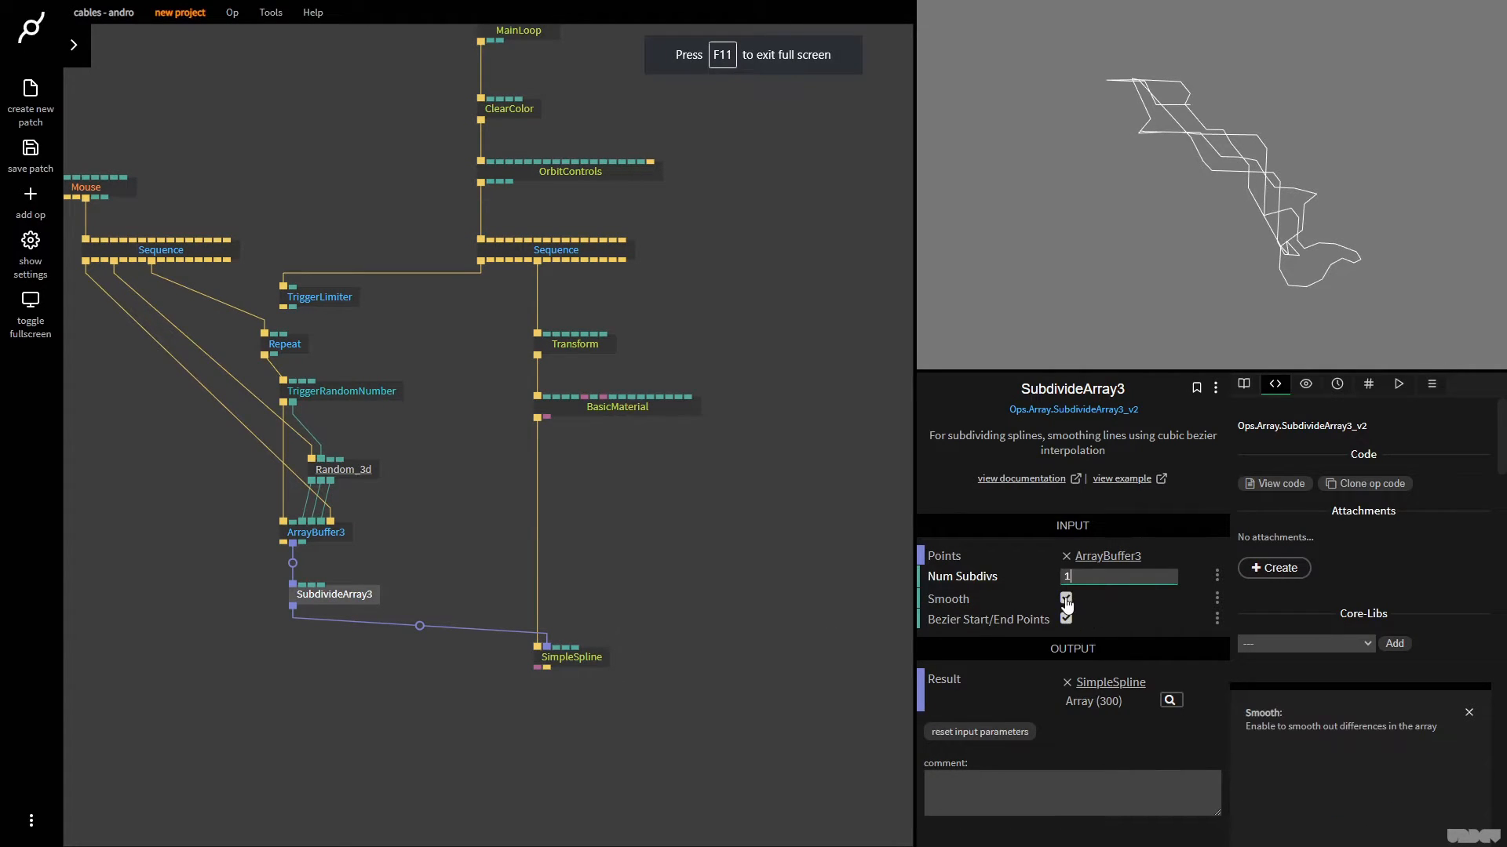
left_click(1066, 599)
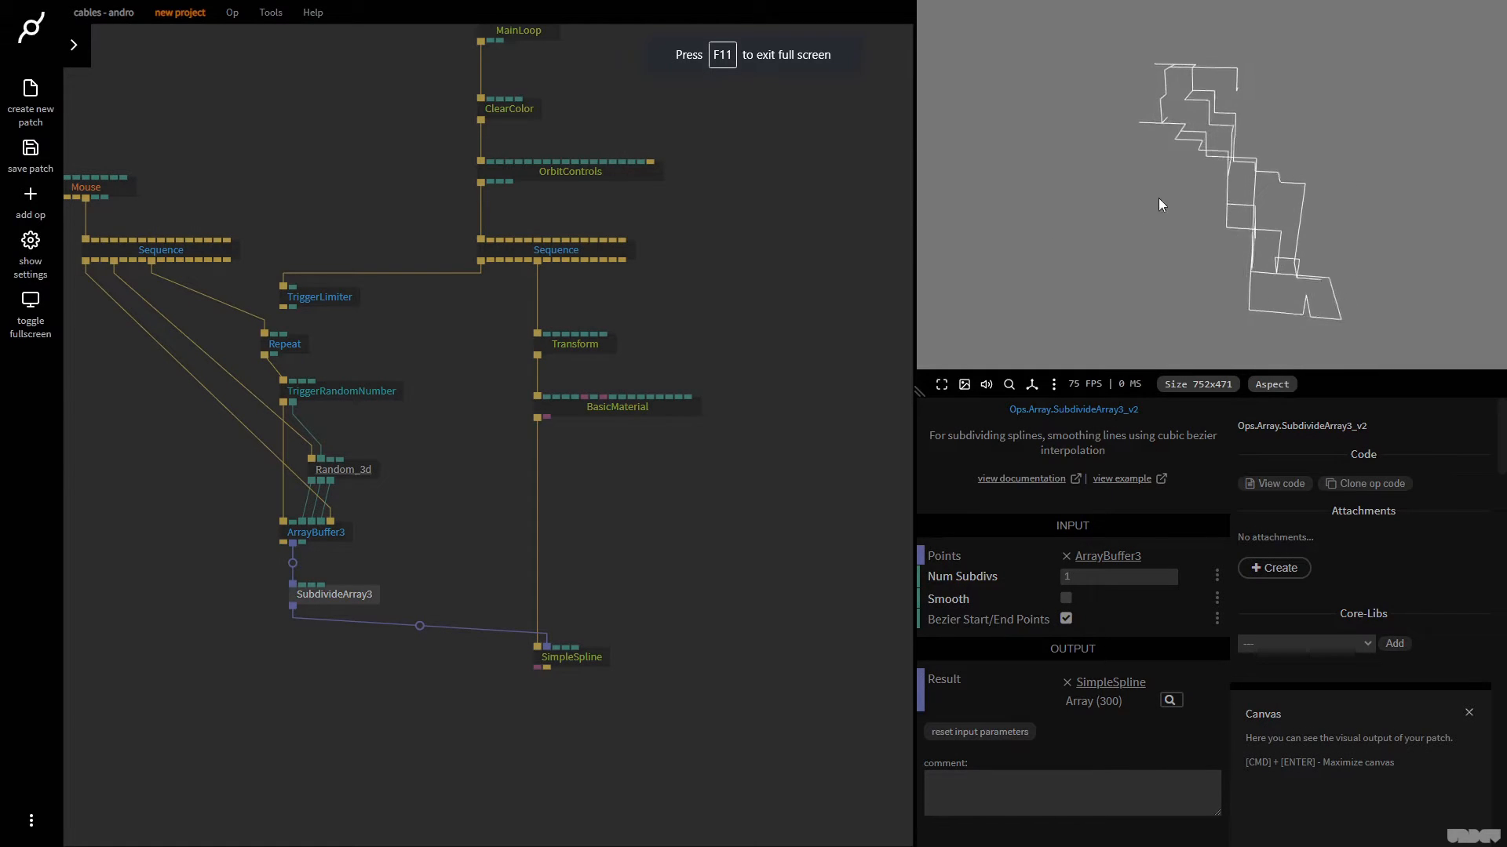
left_click(1145, 174)
left_click(1153, 163)
Move the Transform, BasicMaterial and SimpleSpline ops together to the right to free space beneath Sequence
left_click_drag(575, 615, 284, 679)
left_click_drag(574, 434, 627, 349)
left_click_drag(498, 694, 276, 273)
left_click_drag(344, 327, 604, 345)
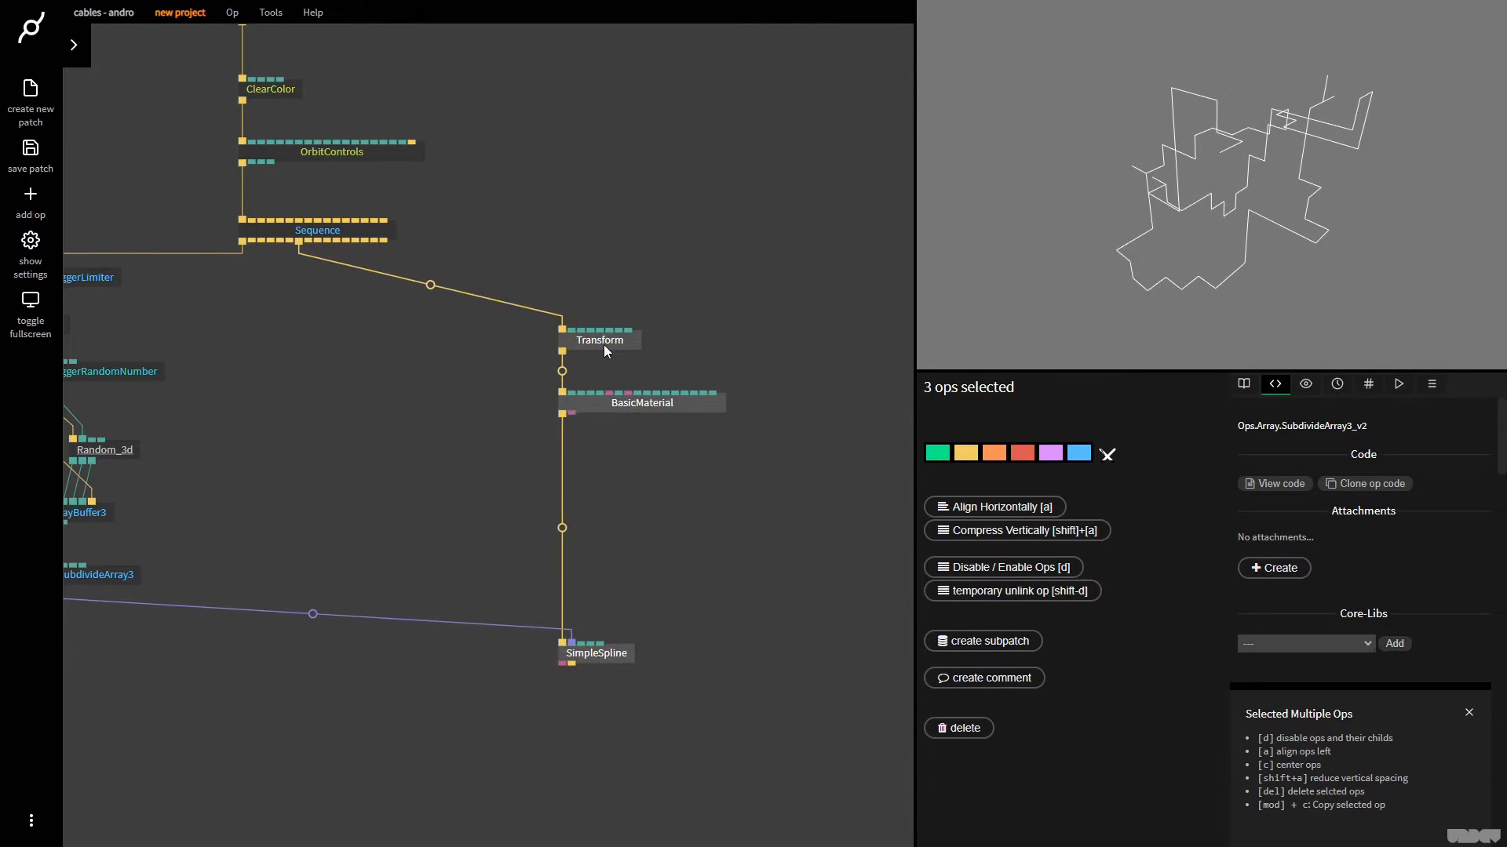
left_click(610, 339)
left_click_drag(394, 393, 614, 365)
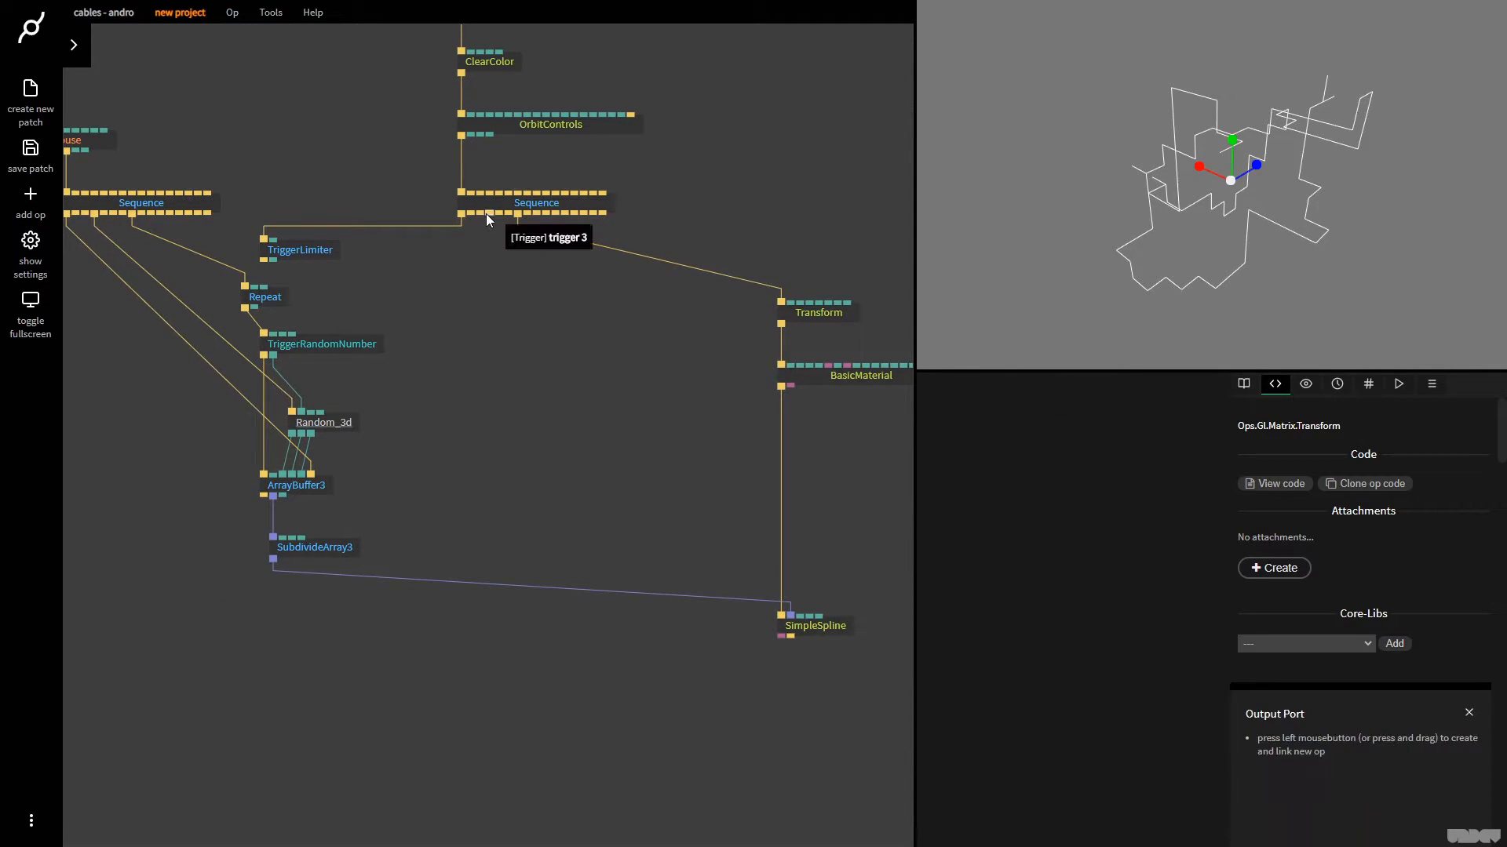
Add a LambertMaterial op to the trigger 3 output of MainLoop's Sequence and place it level with ArrayBuffer3
left_click_drag(487, 211, 487, 457)
type("lambert")
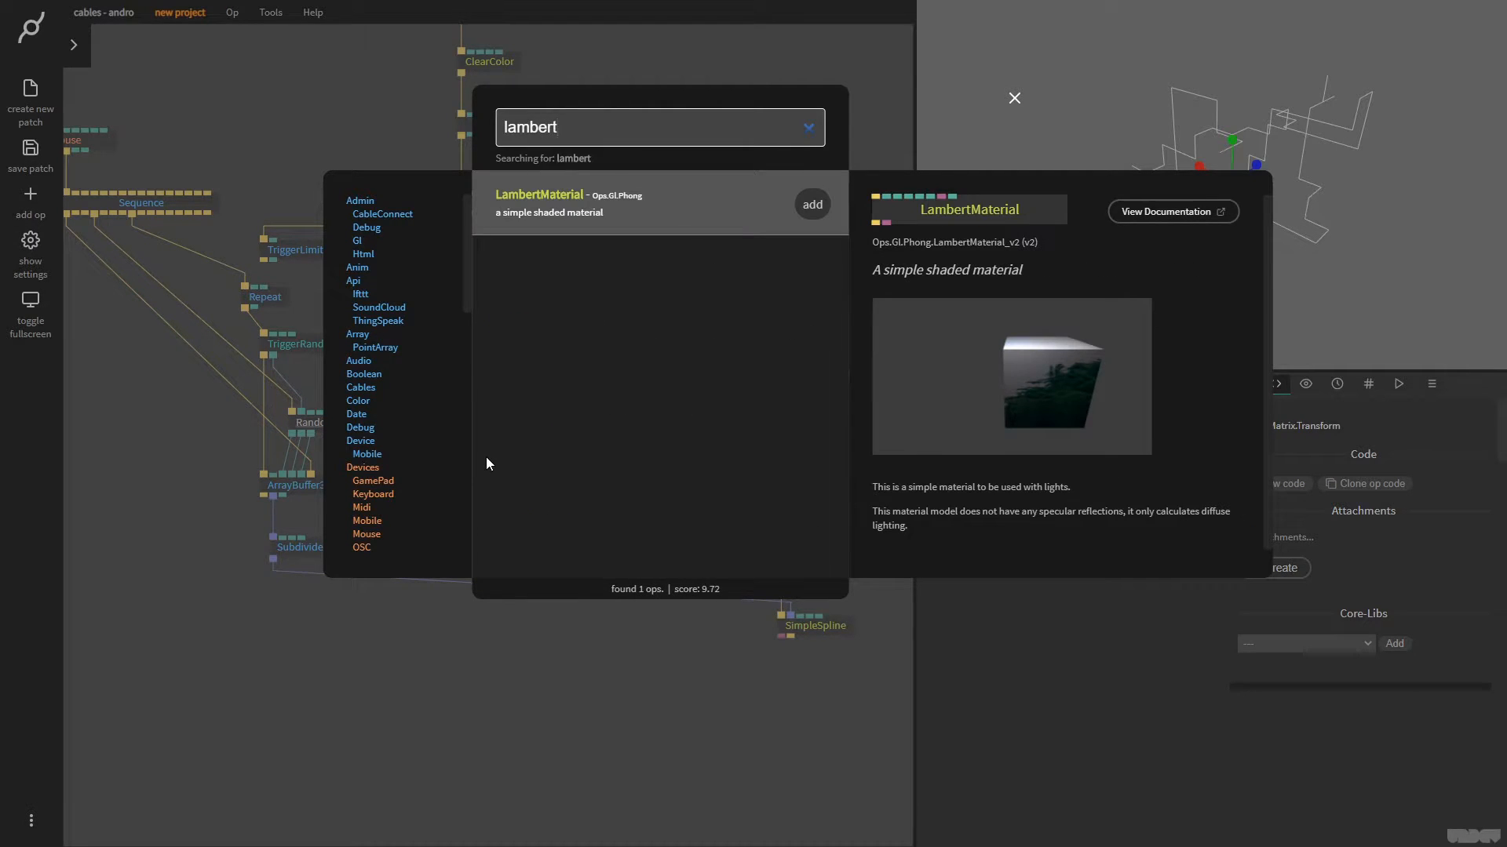
key("Return")
left_click_drag(537, 469, 570, 485)
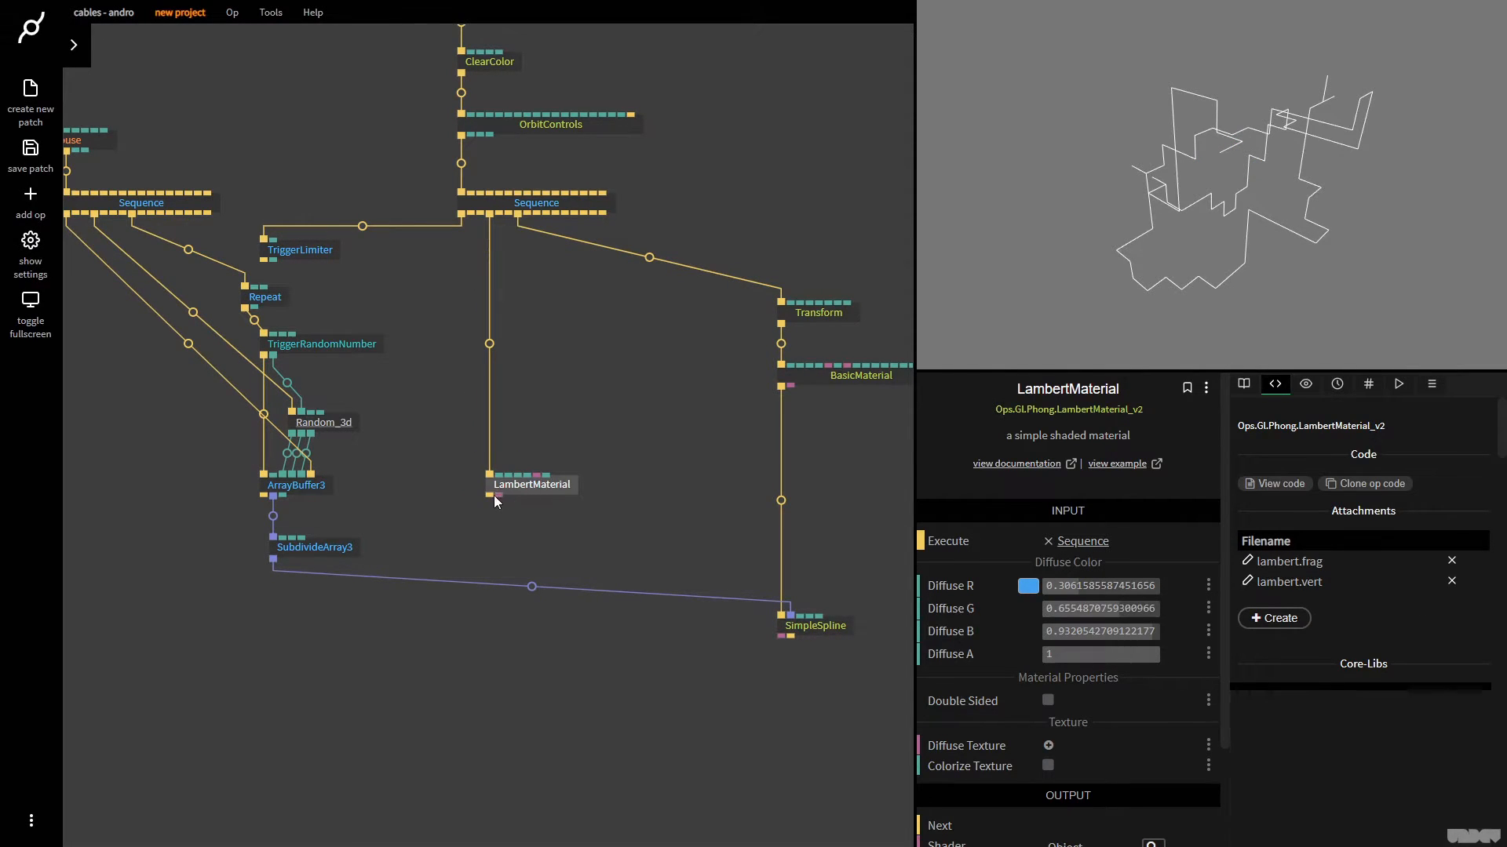
Add a MeshInstancer op below LambertMaterial and link SubdivideArray3's Result to its Positions
left_click_drag(490, 496, 492, 666)
type("meshi")
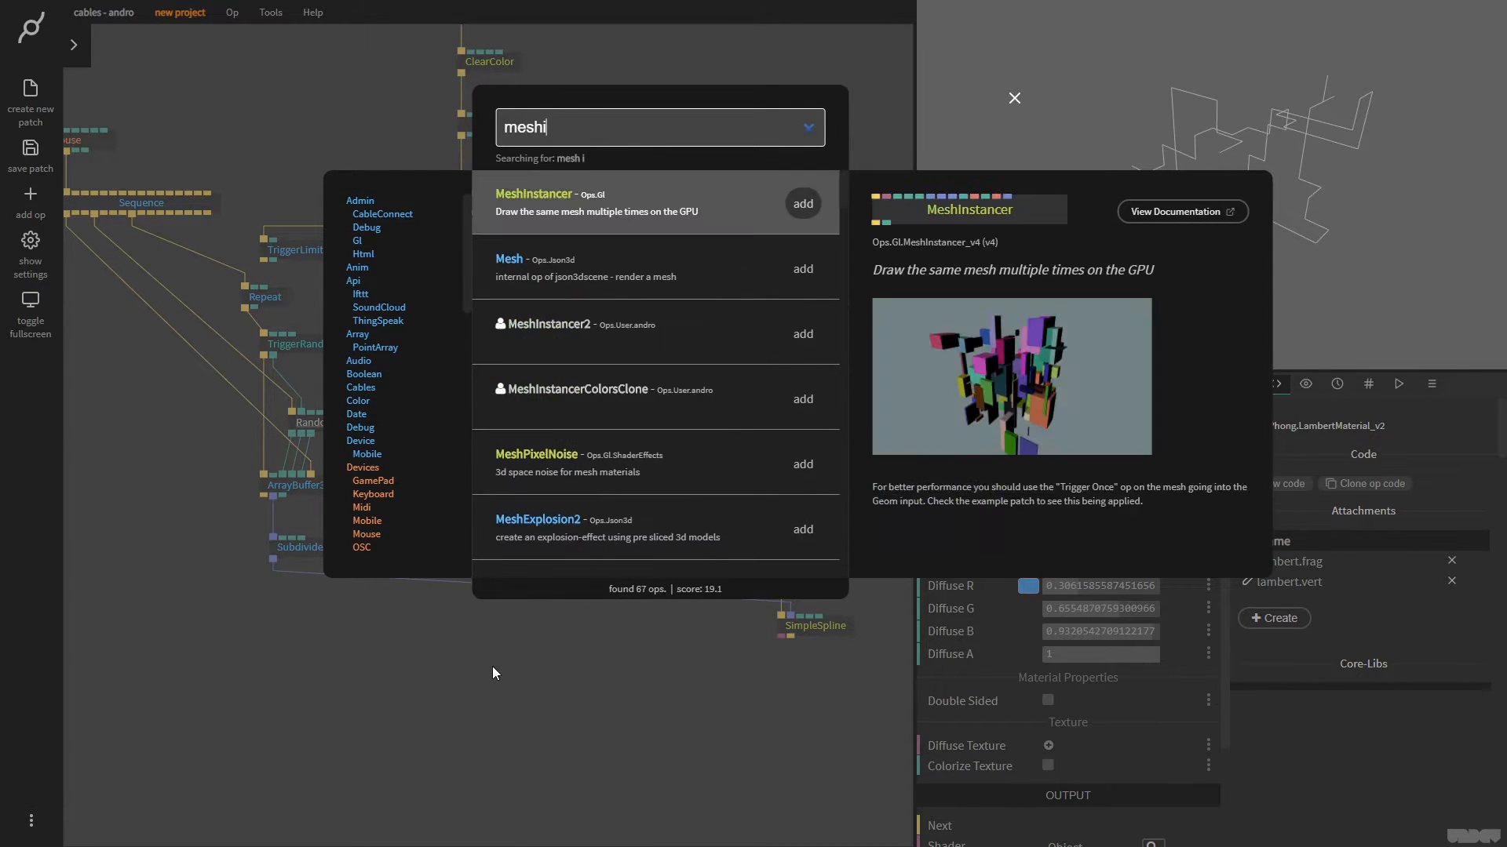
key("Return")
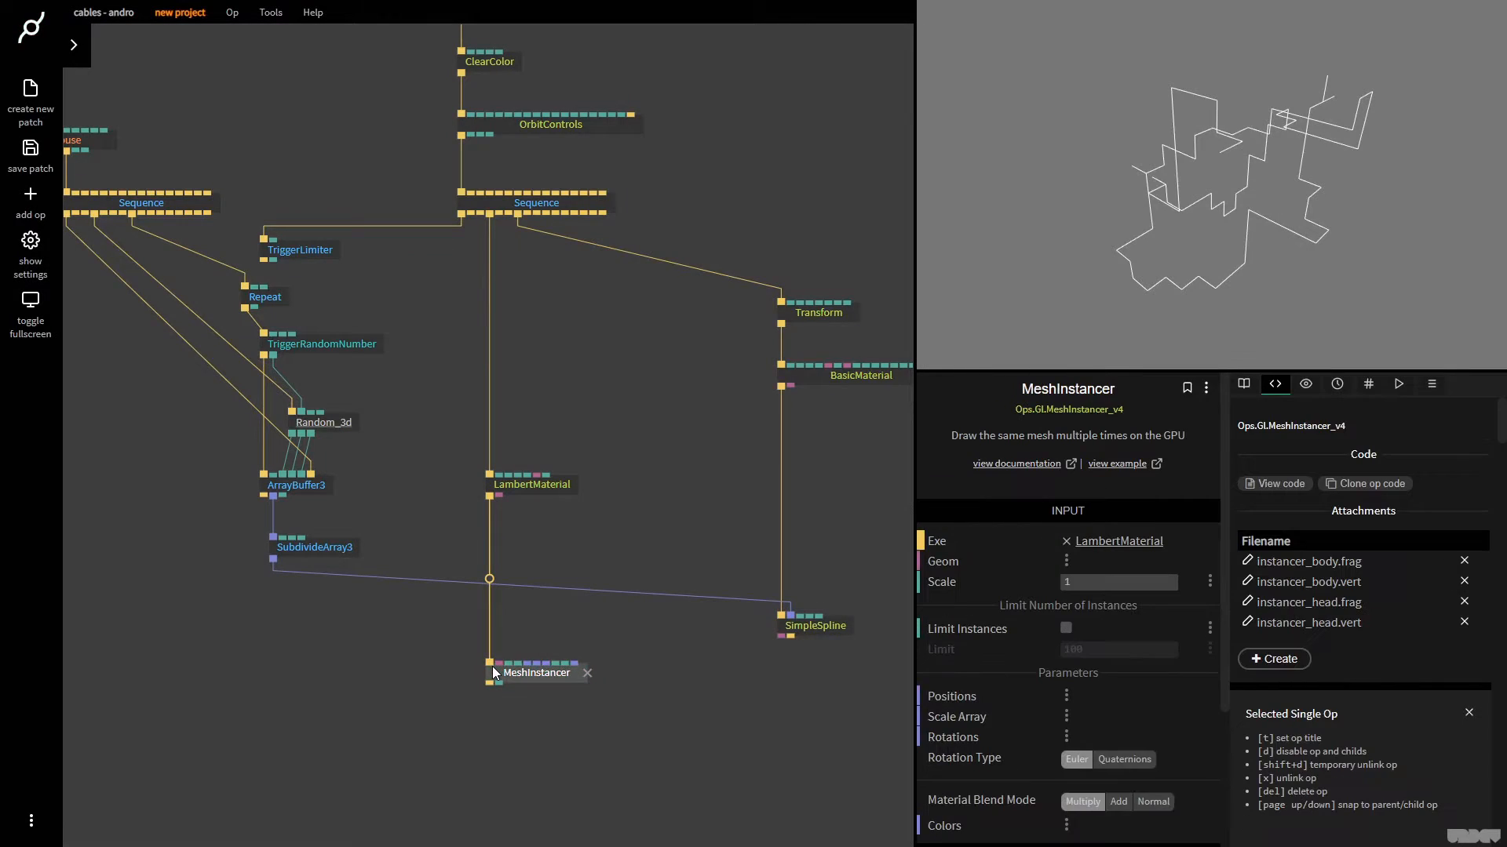
left_click_drag(275, 559, 590, 631)
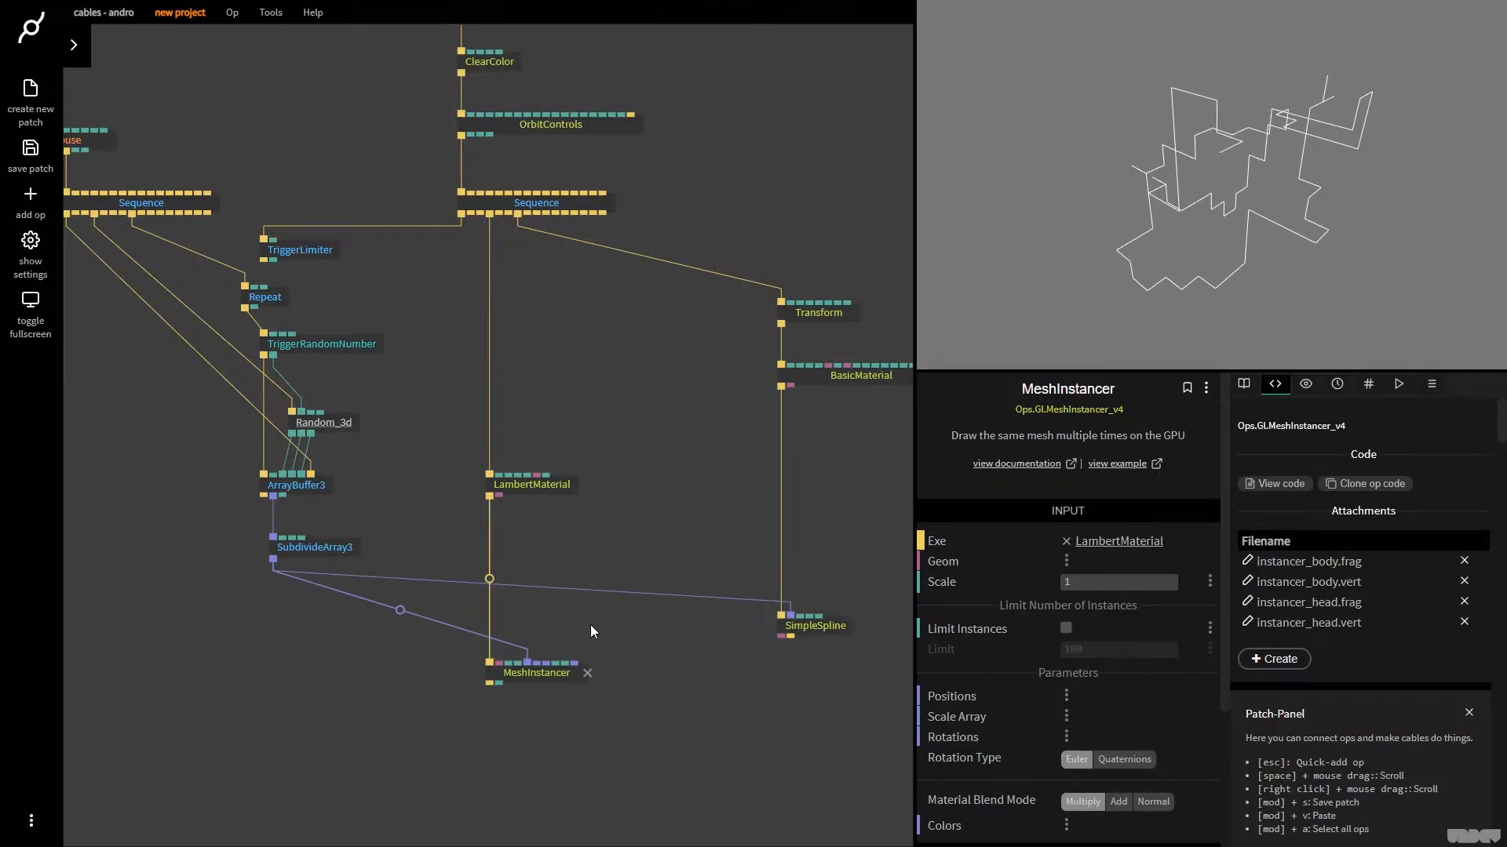
Add a Cube op under LambertMaterial and link its geometry output to MeshInstancer's Geom input
left_click_drag(489, 496, 543, 567)
type("cube")
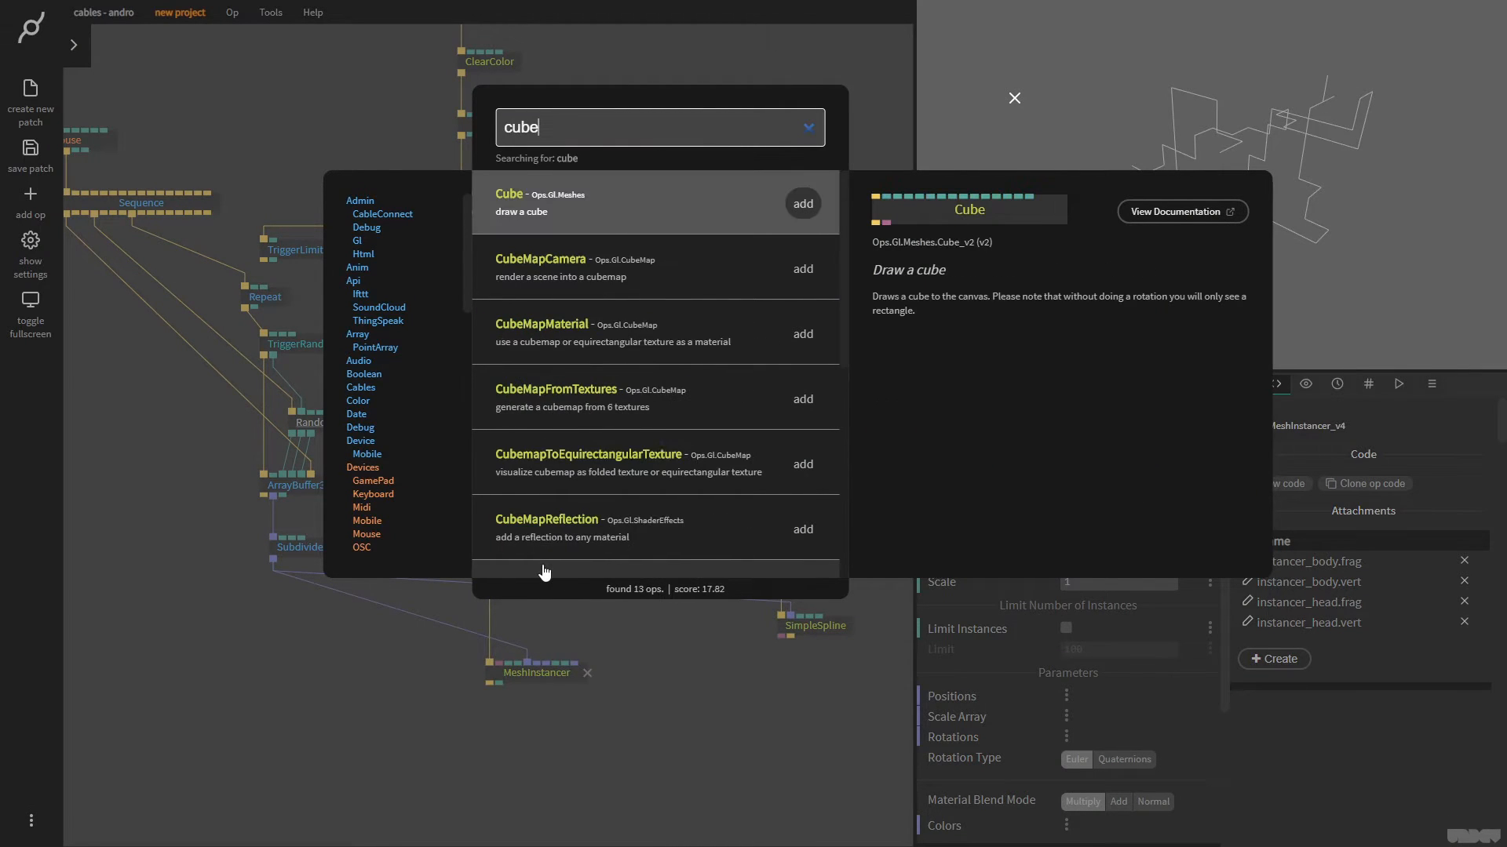
key("Return")
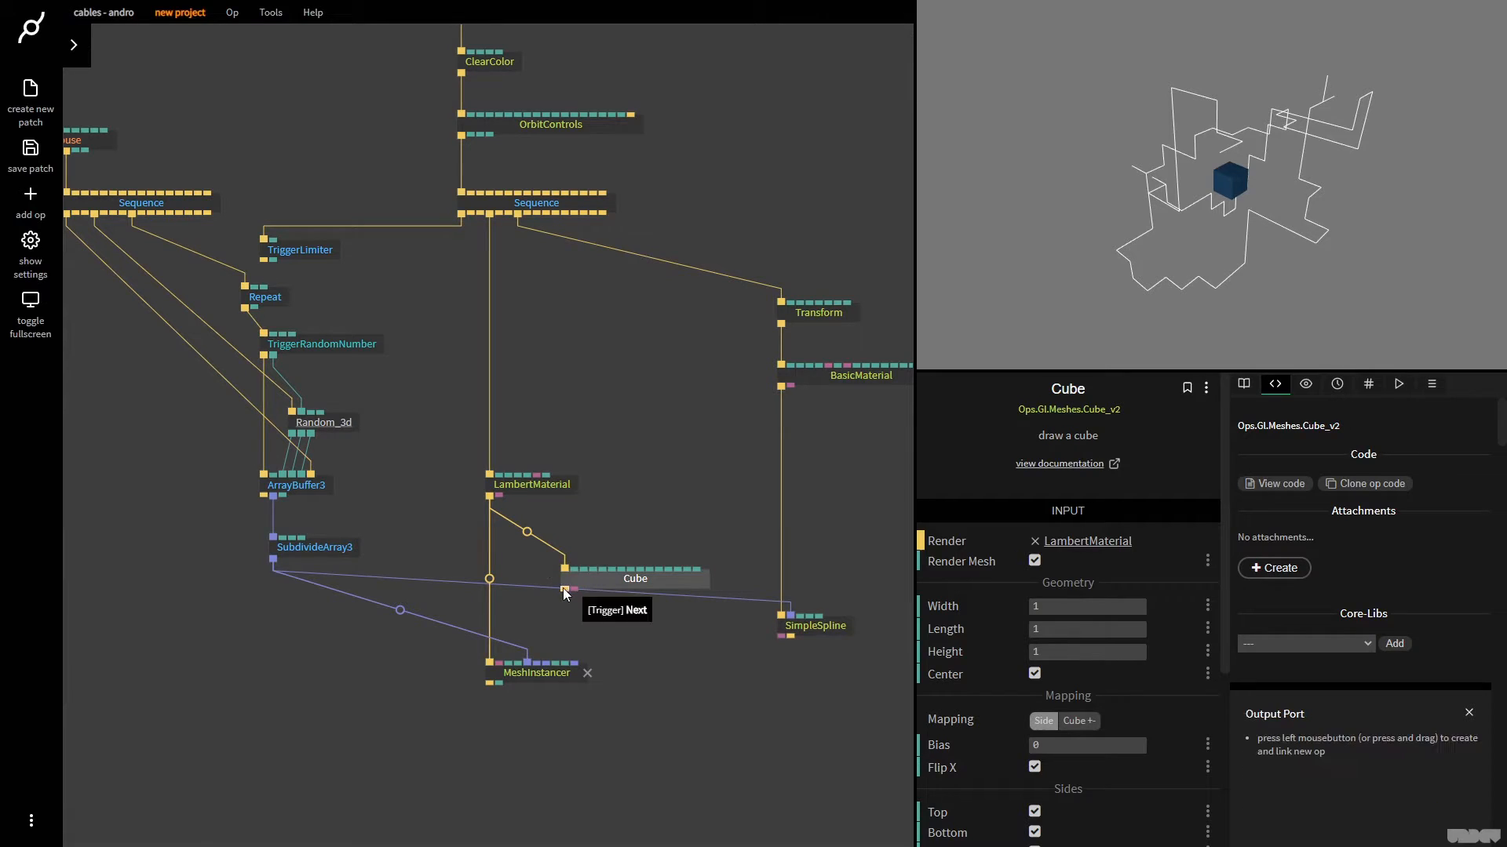
left_click_drag(564, 590, 509, 653)
left_click_drag(594, 752, 526, 675)
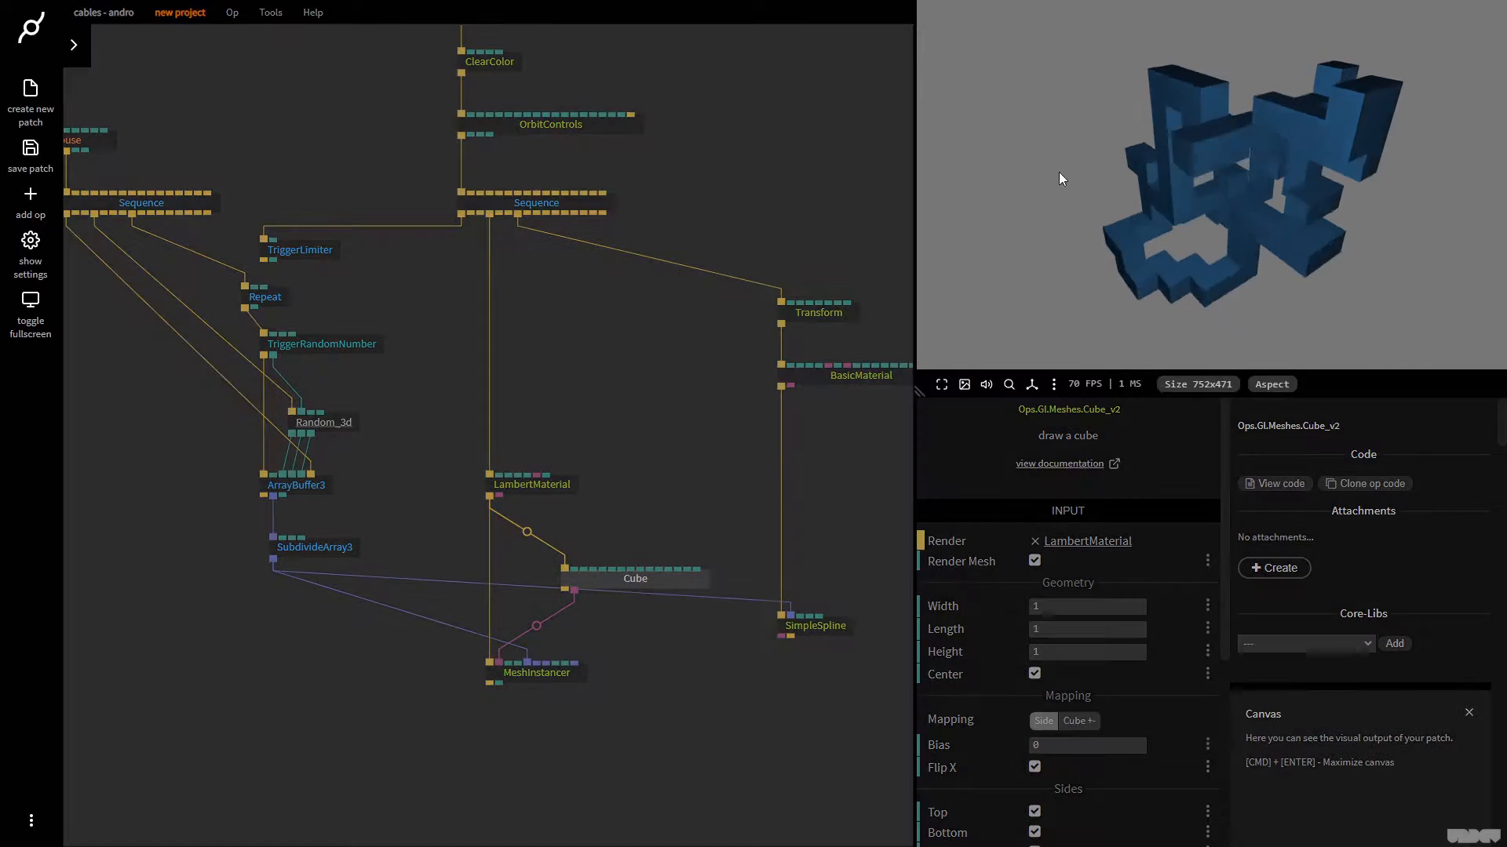
Disable Render Mesh on the Cube op and examine the instanced cubes from other angles
left_click_drag(1058, 173, 1234, 185)
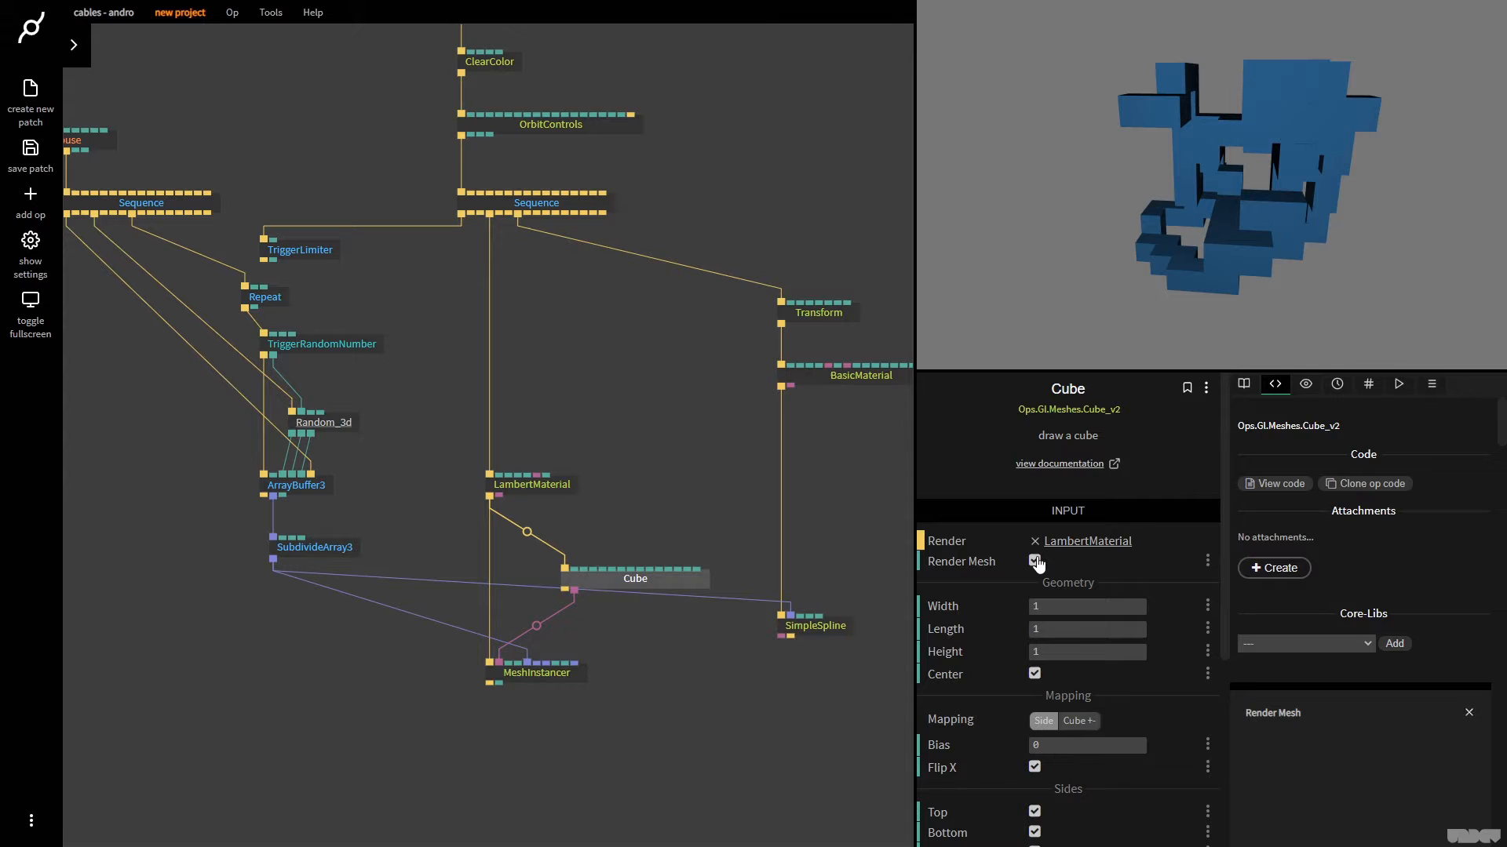
left_click(1035, 561)
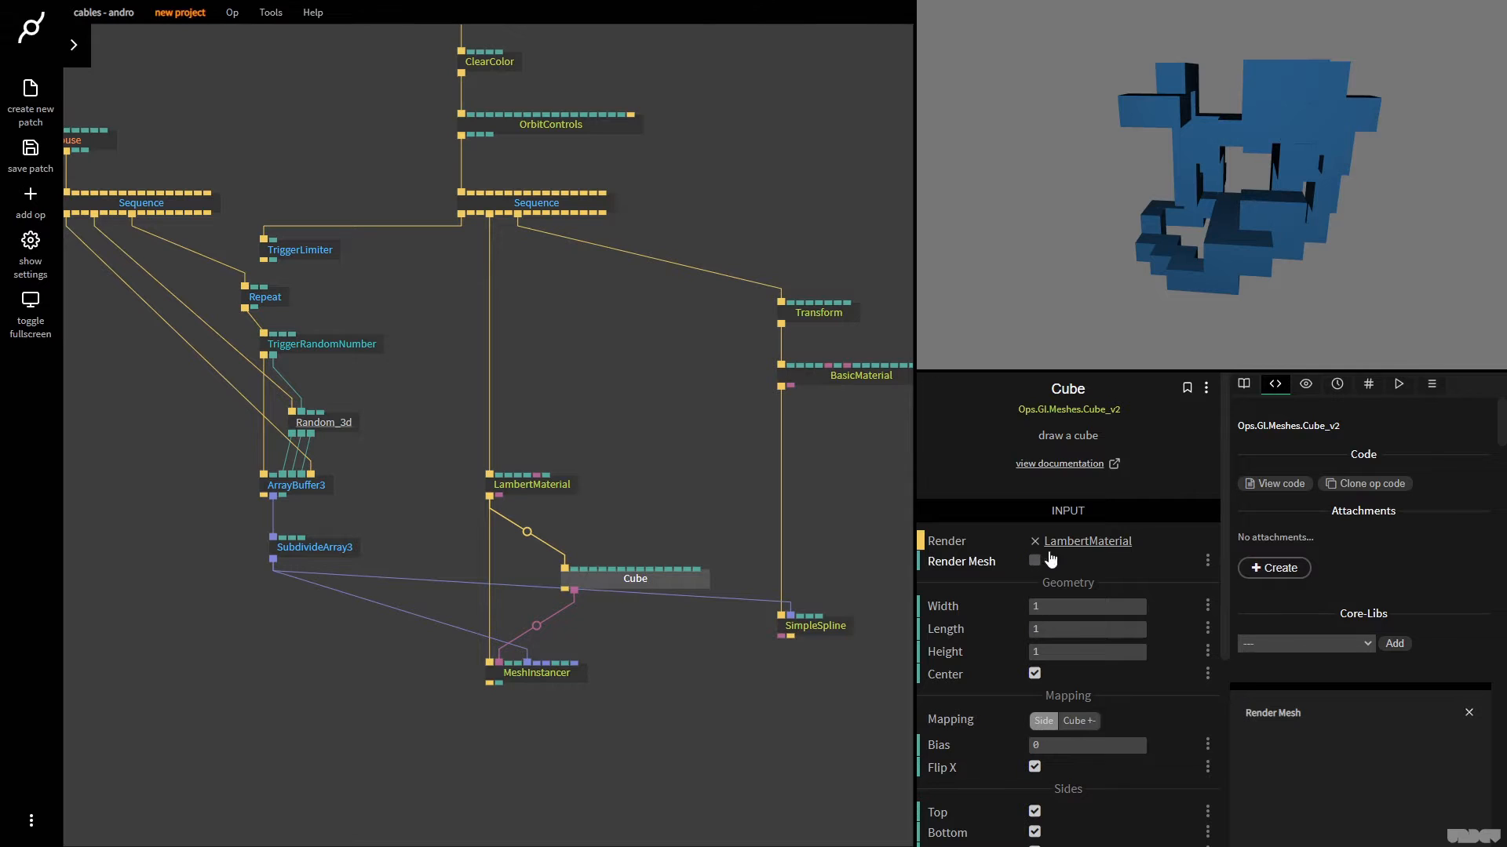
left_click_drag(1334, 258, 1201, 259)
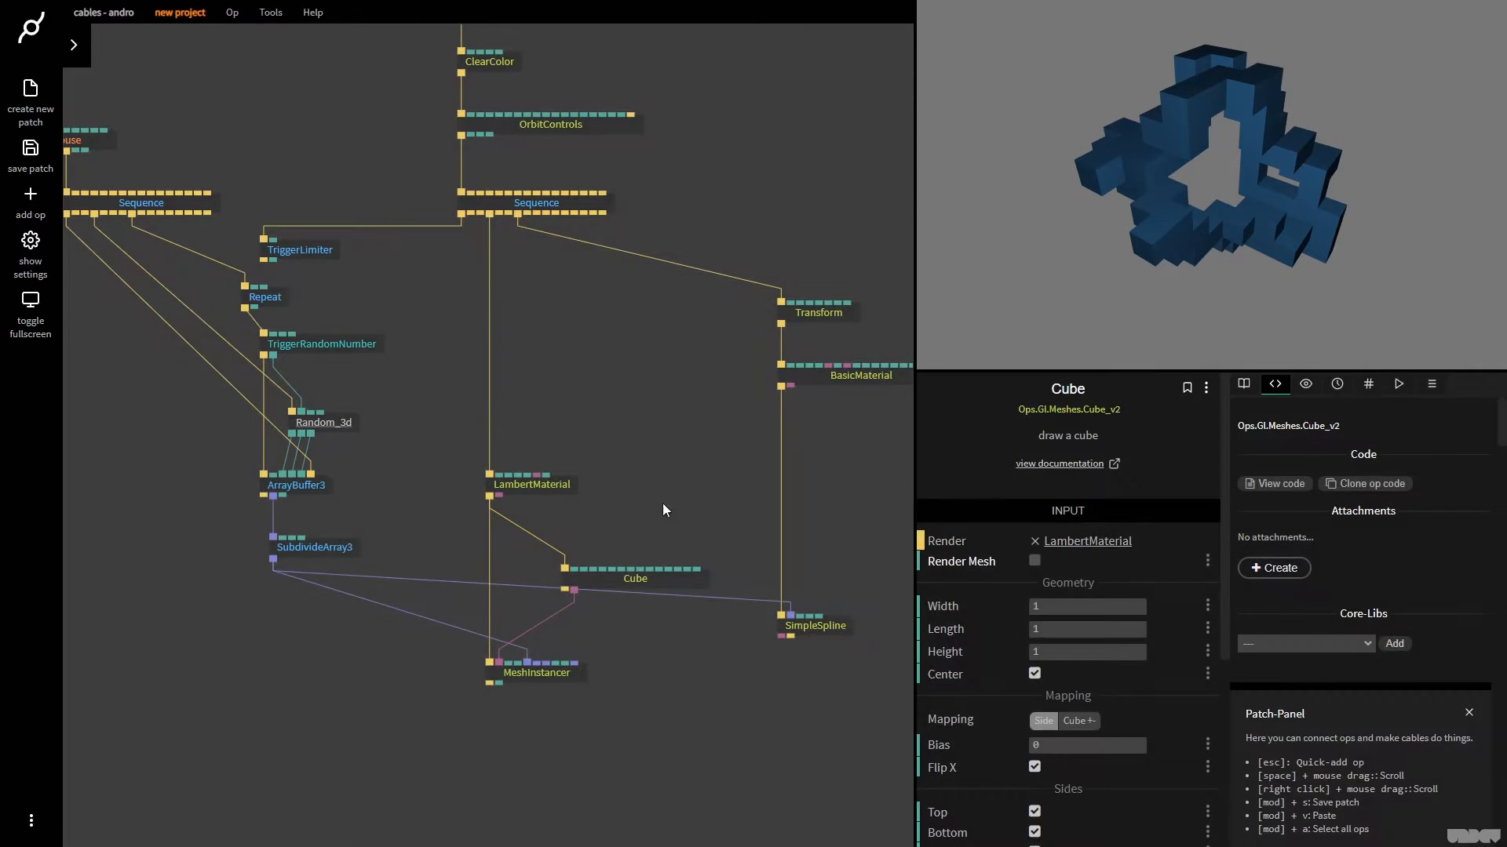
Set the Cube's Width, Length and Height to 0.25 and regenerate the path
left_click(1084, 605)
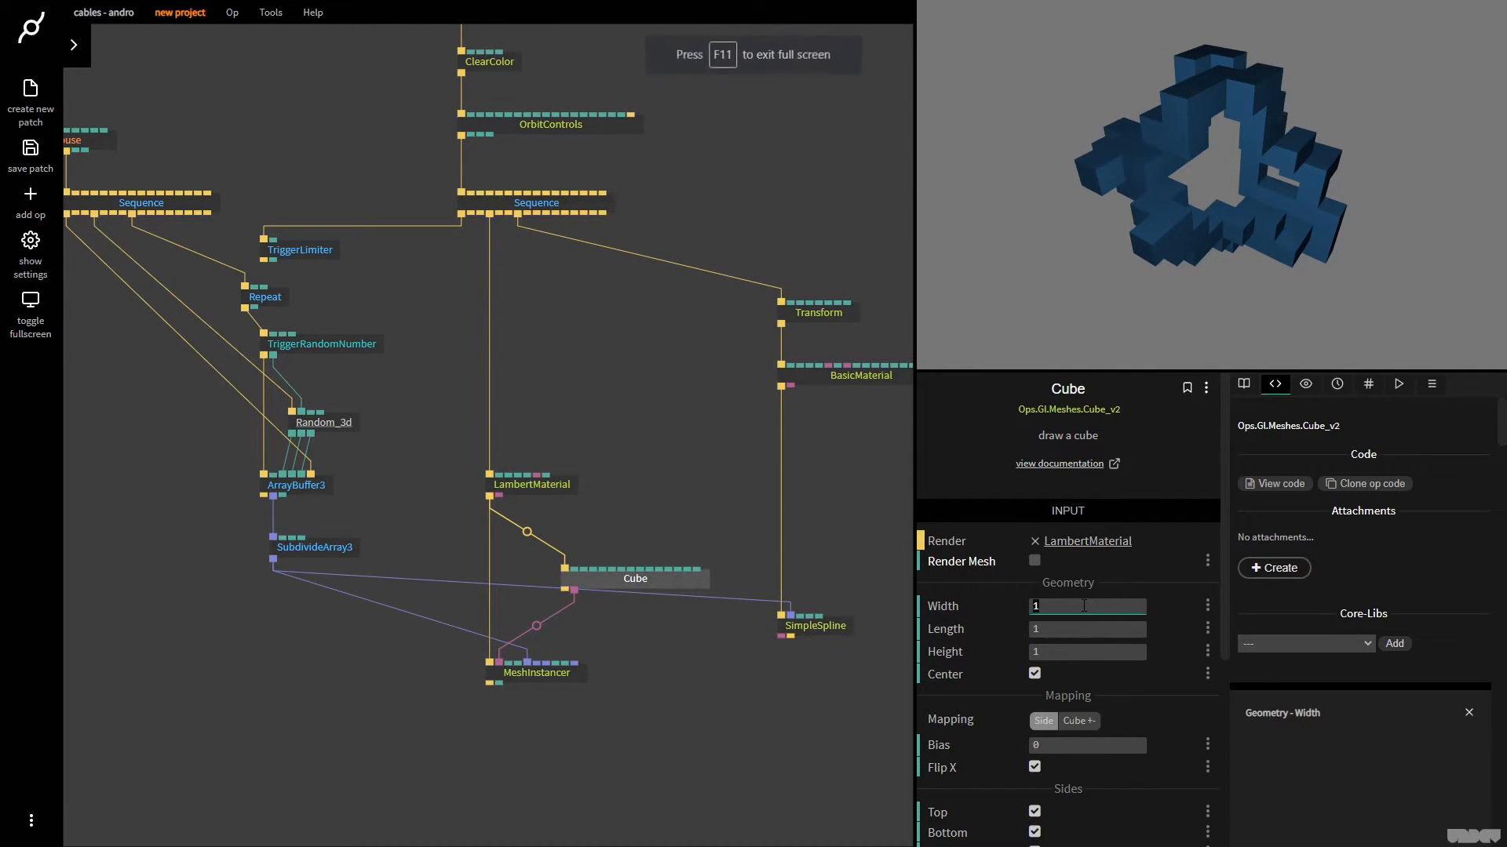
type("0.25")
key("Tab")
type("0.25")
key("Tab")
type("0.25")
left_click(1157, 263)
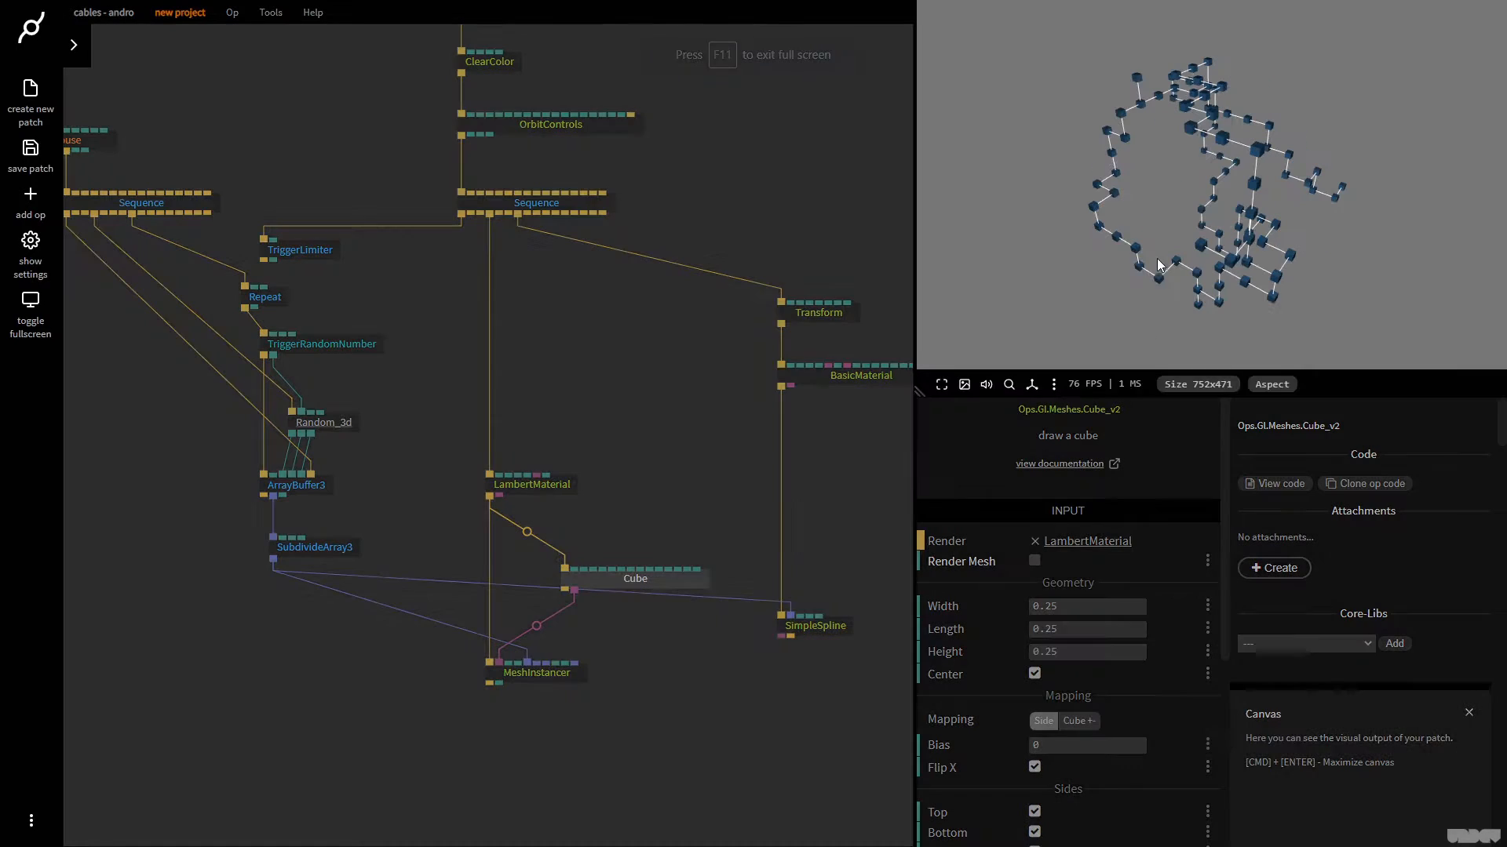
left_click(1166, 245)
left_click_drag(1169, 244, 1202, 234)
left_click(689, 452)
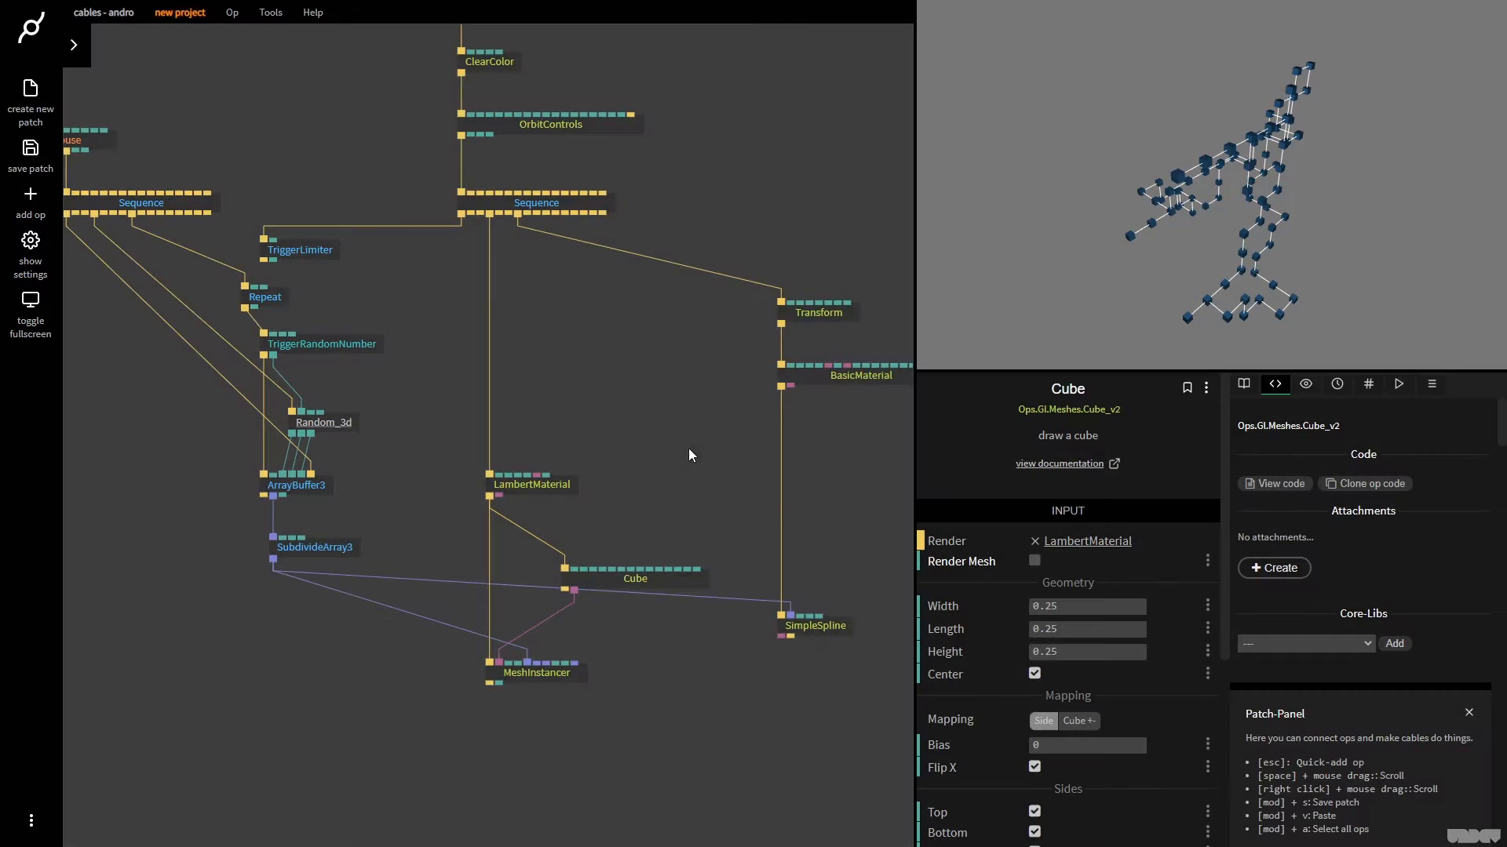
Try a grey diffuse color on LambertMaterial, change it to a muted blue, and regenerate the path
left_click(541, 498)
left_click(1027, 587)
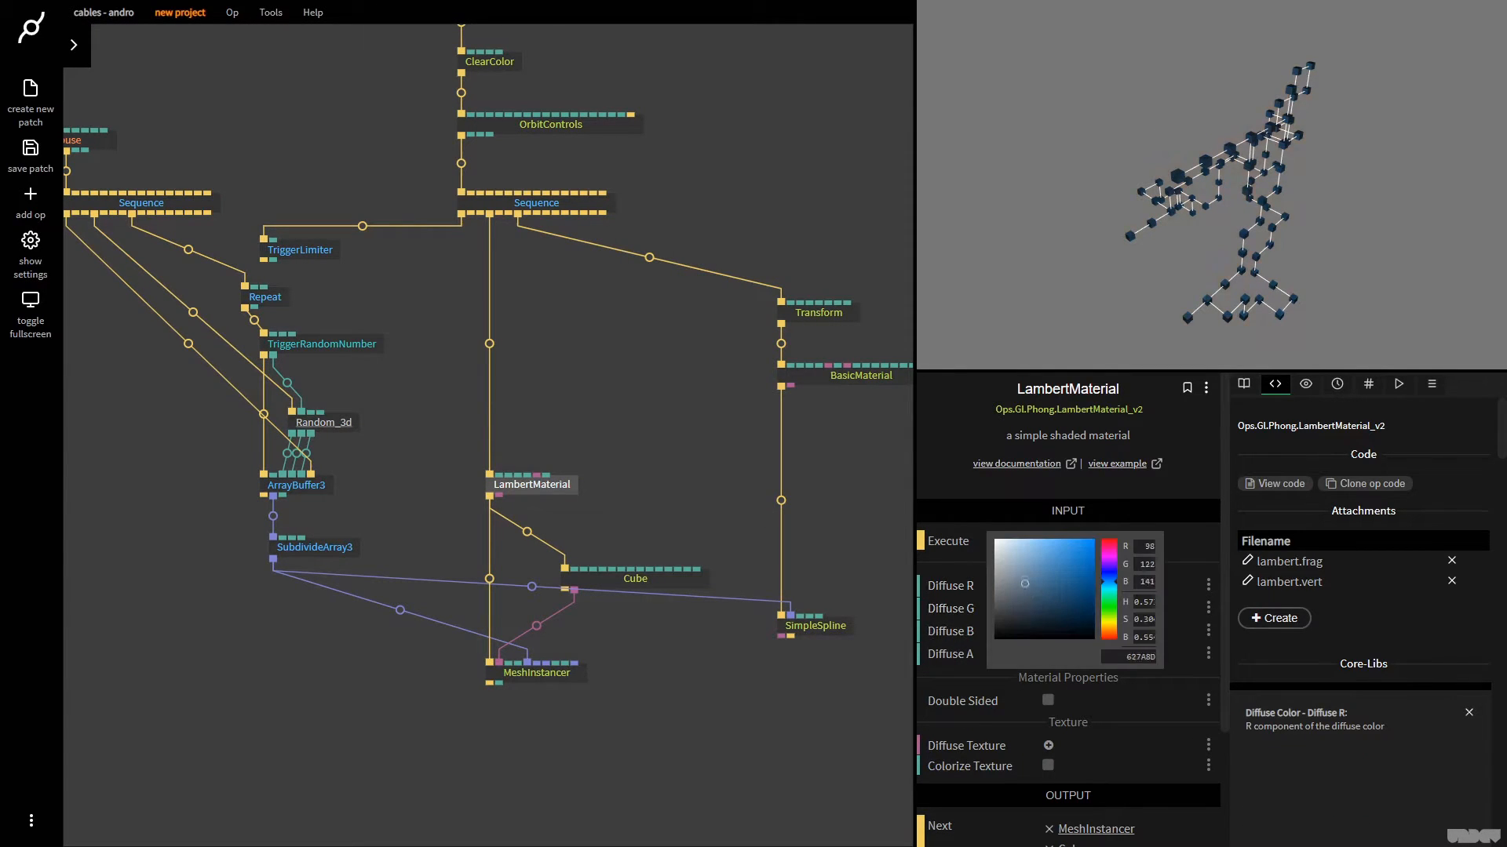
left_click_drag(1025, 584, 940, 435)
left_click(1287, 236)
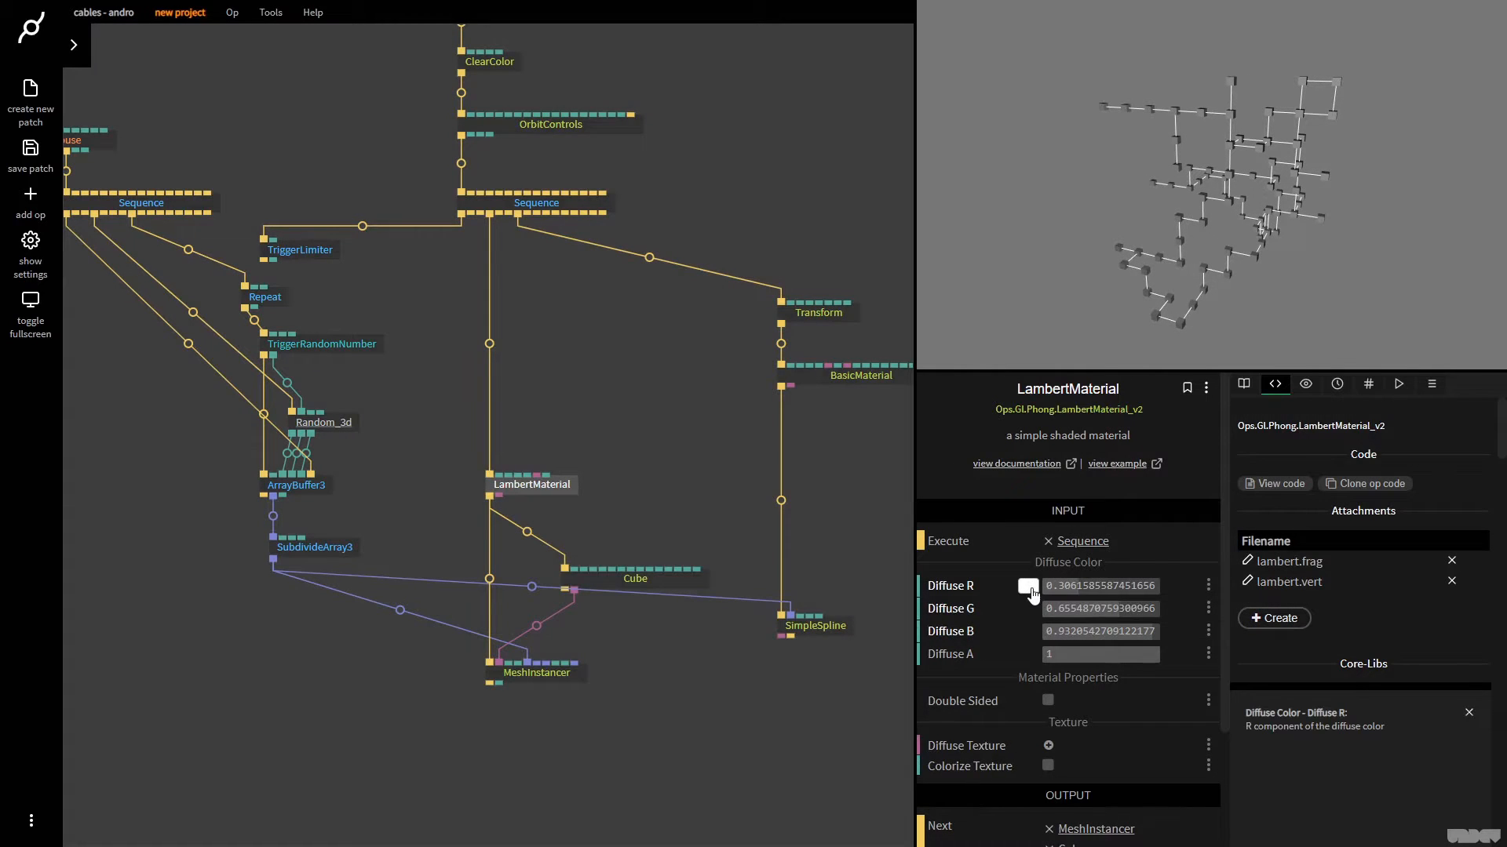
left_click(1028, 581)
left_click_drag(1043, 572, 1039, 516)
left_click(1227, 180)
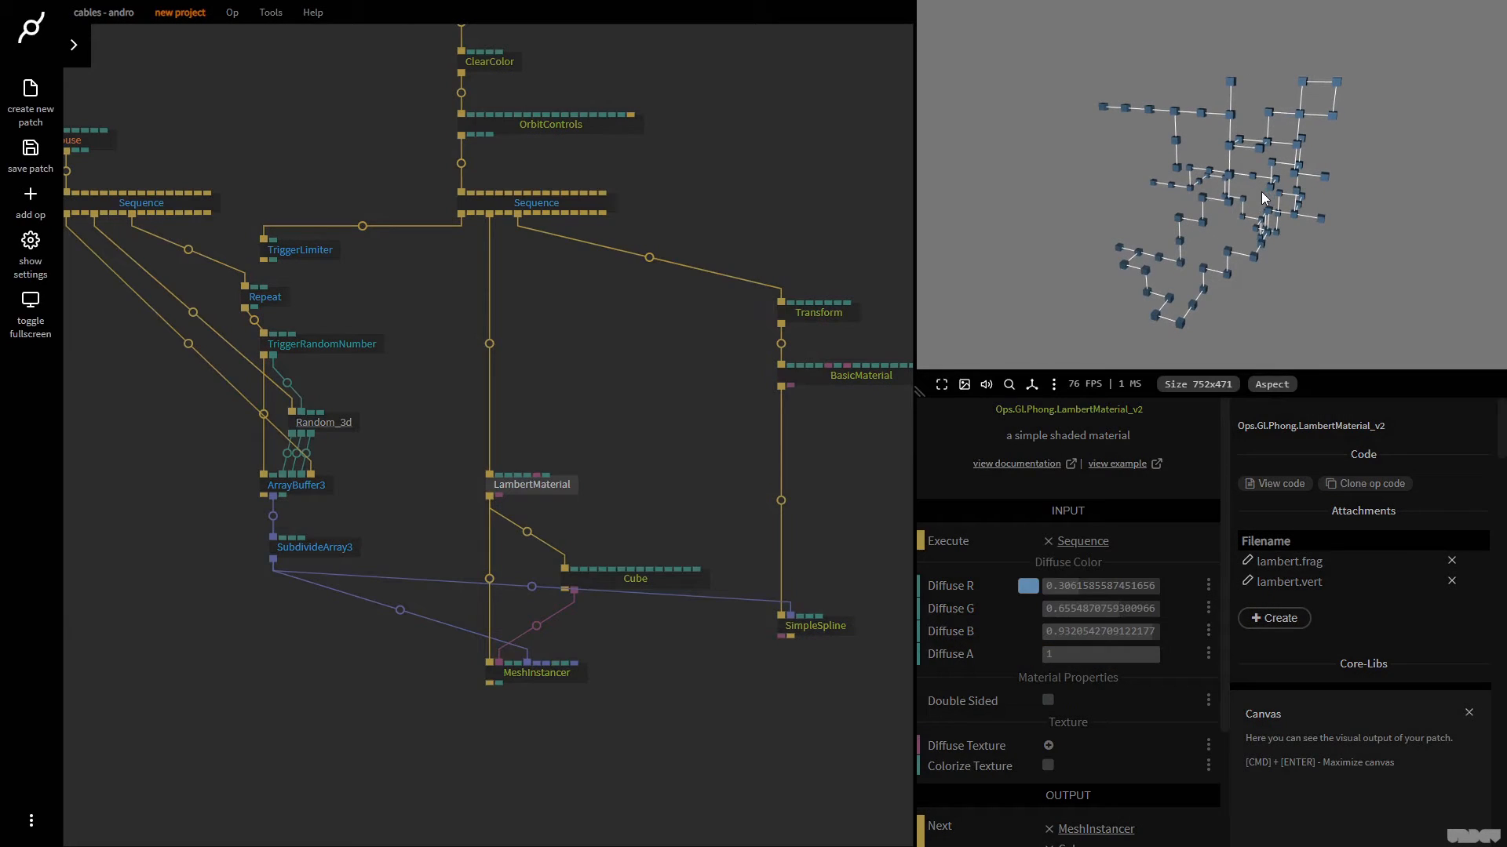
left_click_drag(1260, 192, 1195, 215)
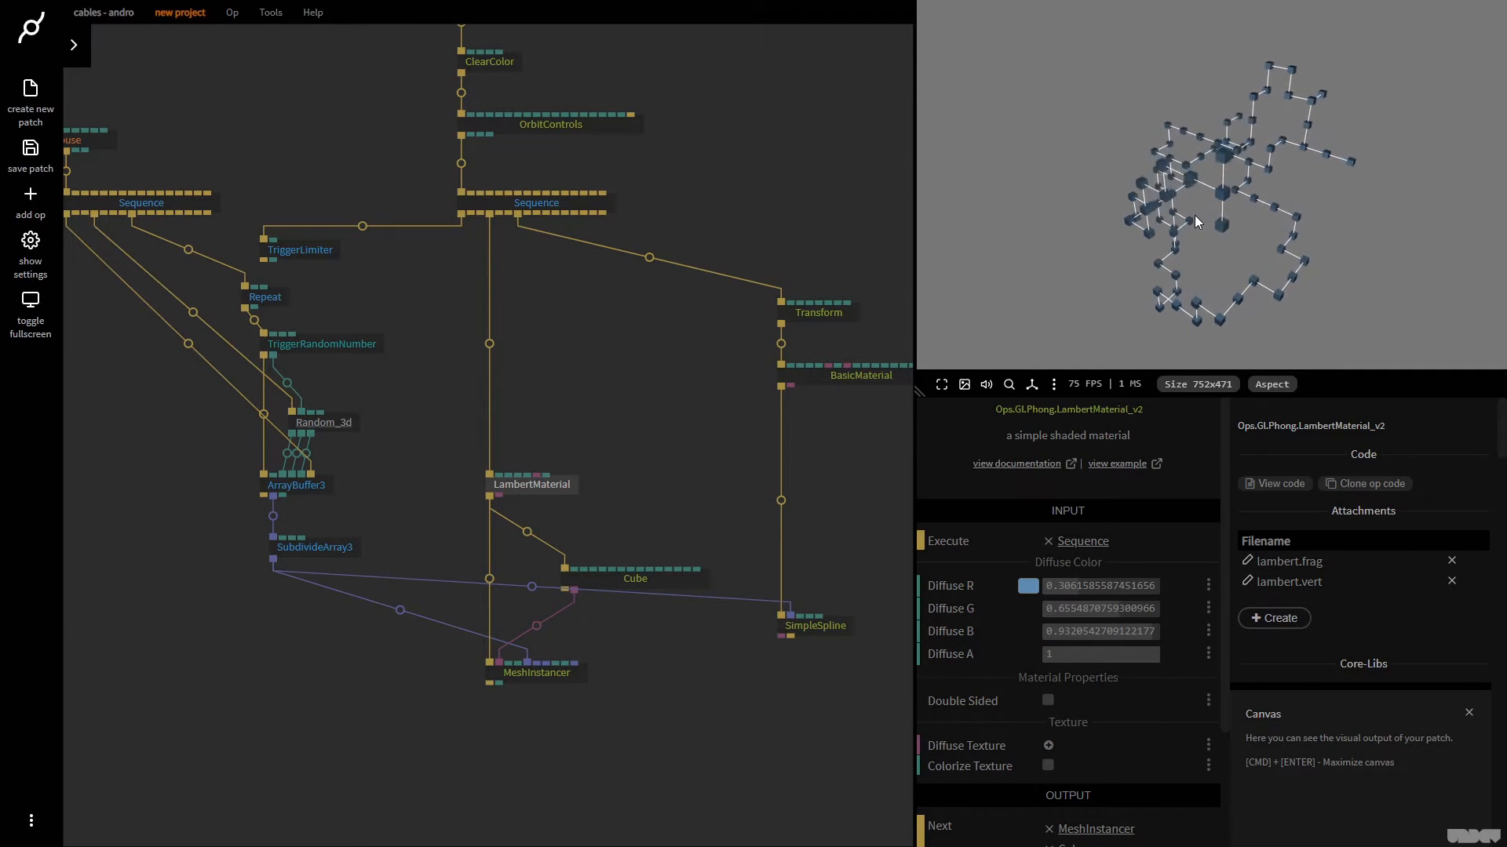
left_click(1196, 215)
Set SubdivideArray3's Num Subdivs to 5 and regenerate the cube path
left_click(341, 549)
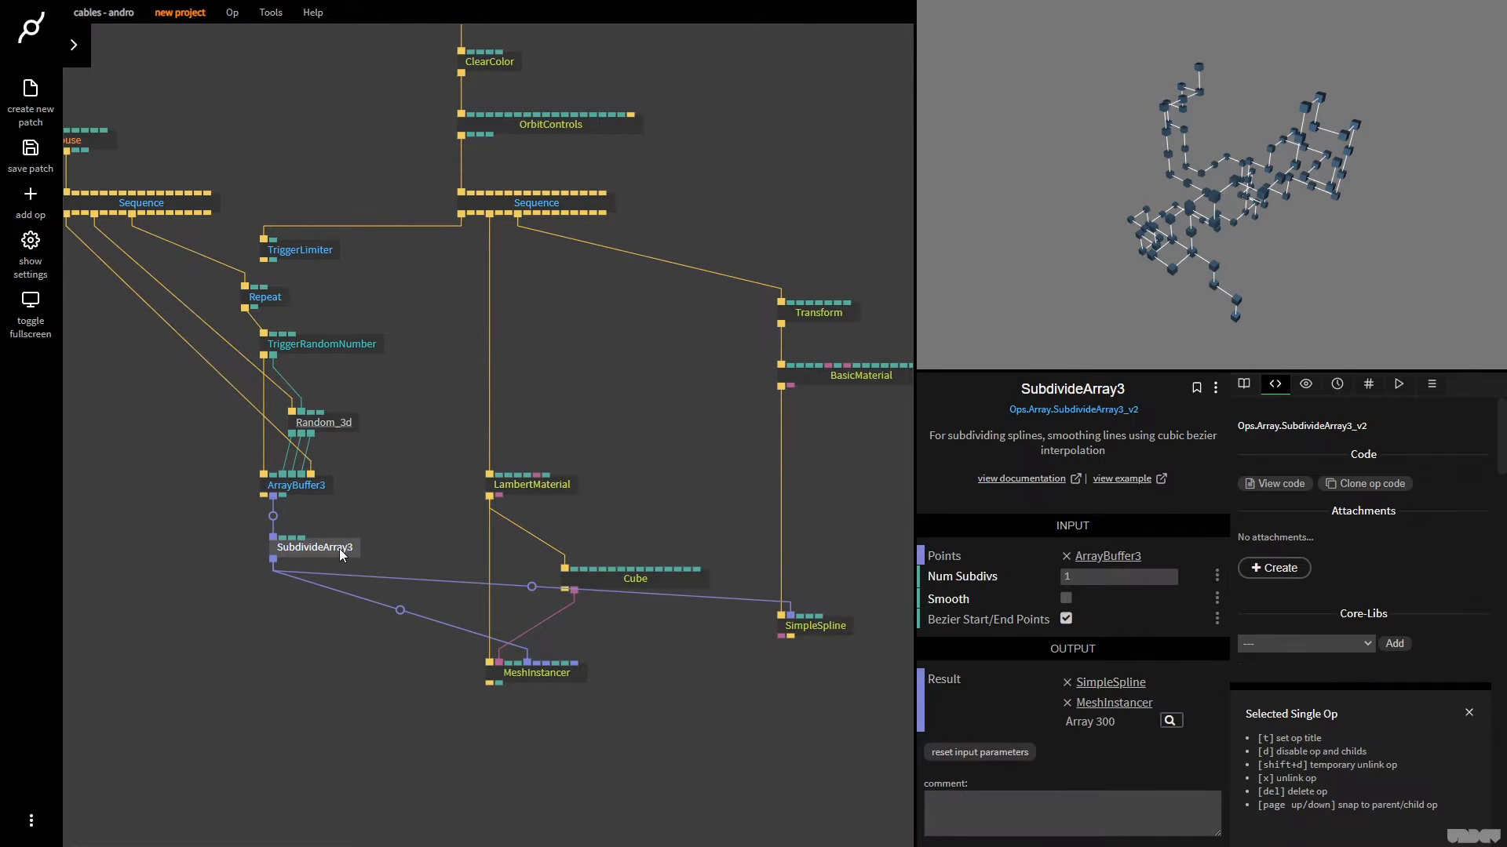
left_click(1119, 576)
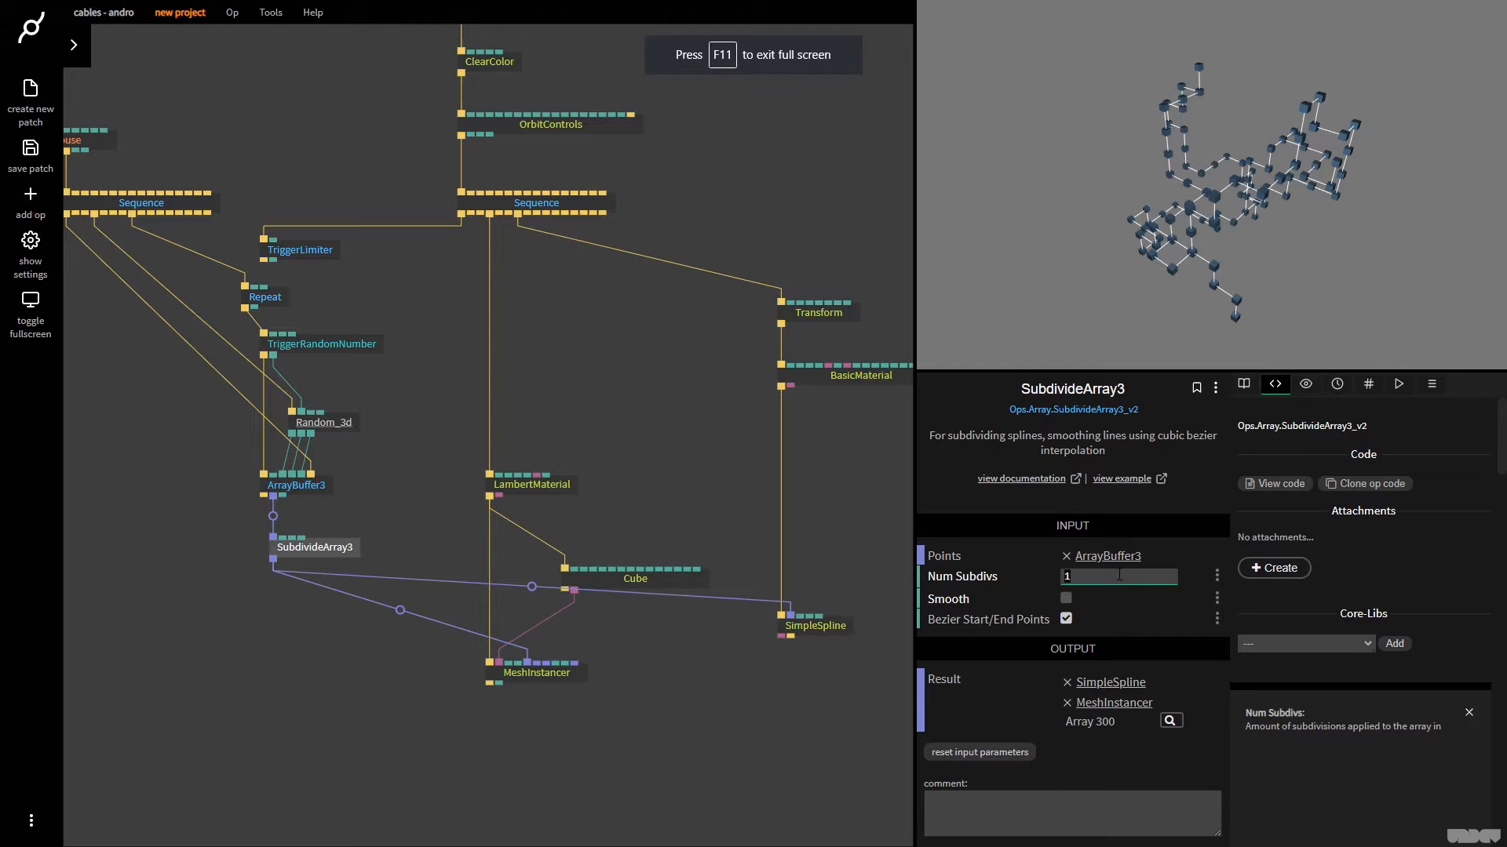
type("5")
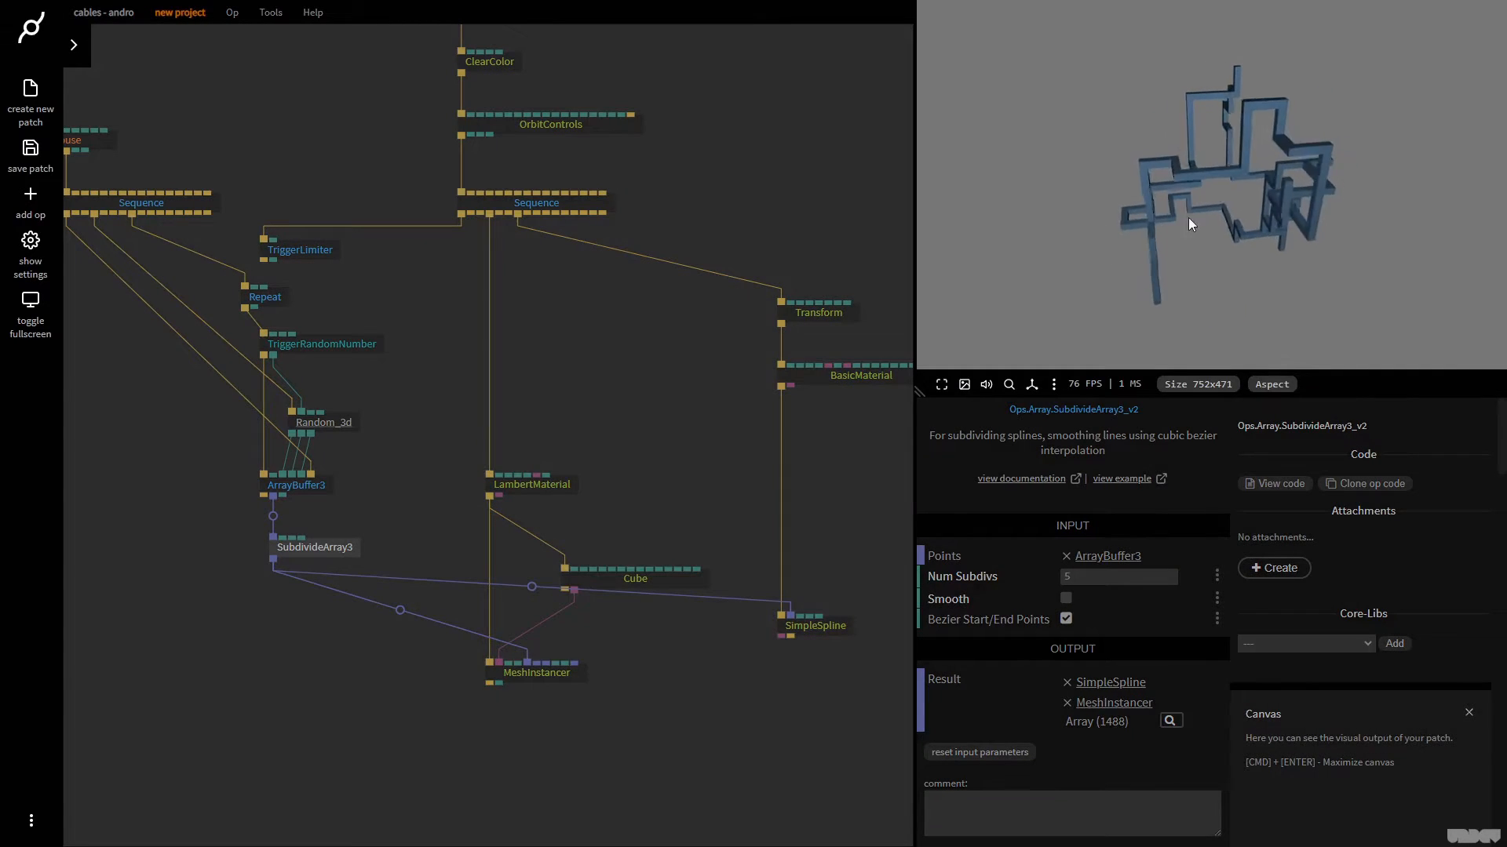
mouse_move(1188, 218)
left_mouse_down()
mouse_move(1208, 251)
mouse_move(1193, 242)
left_mouse_up()
left_click(1194, 243)
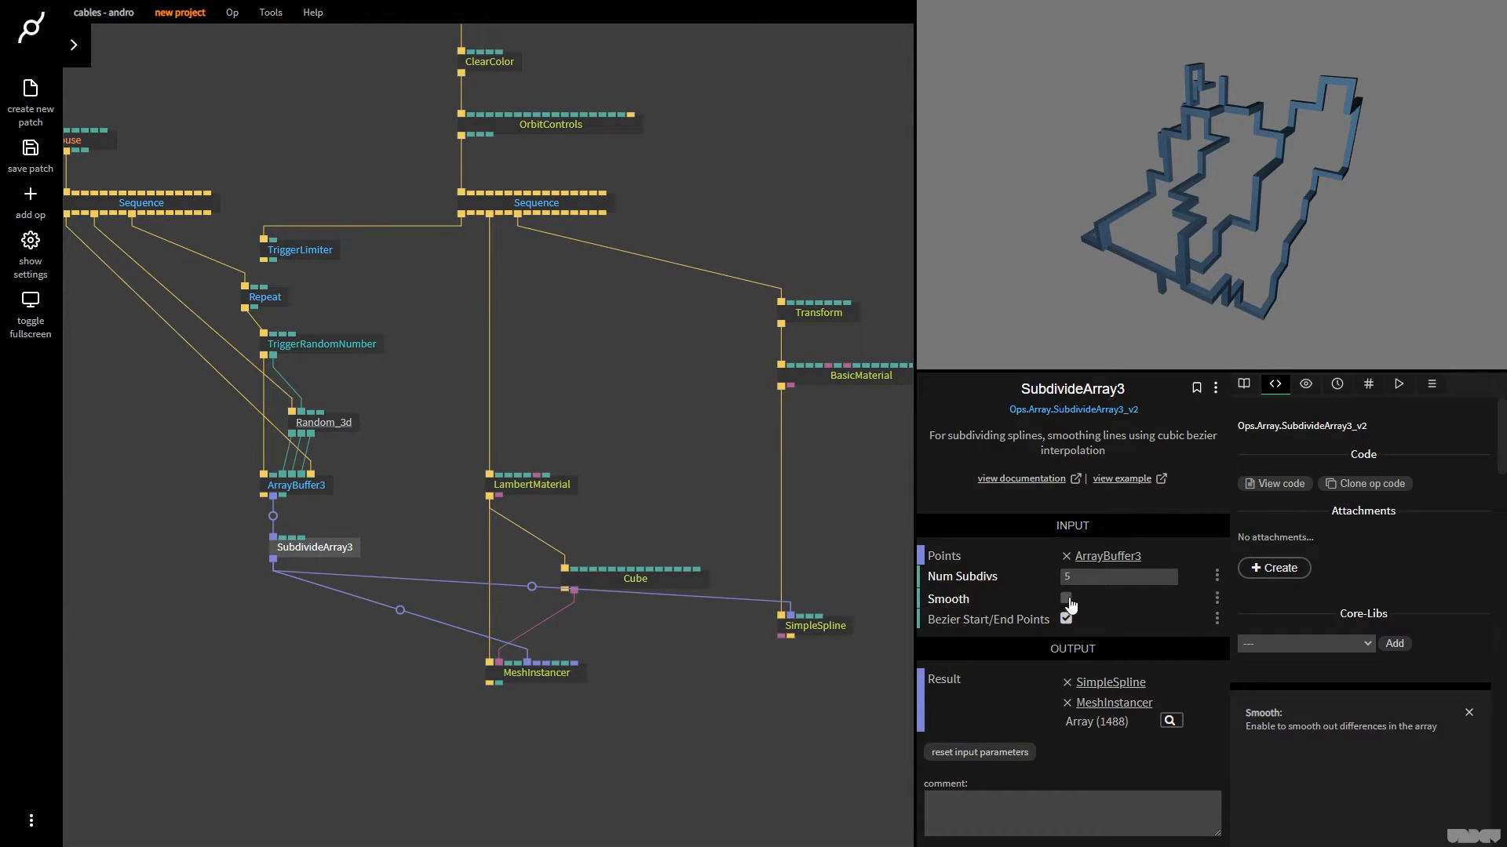
Enable Smooth on SubdivideArray3 and regenerate the cube path several times
left_click(1066, 599)
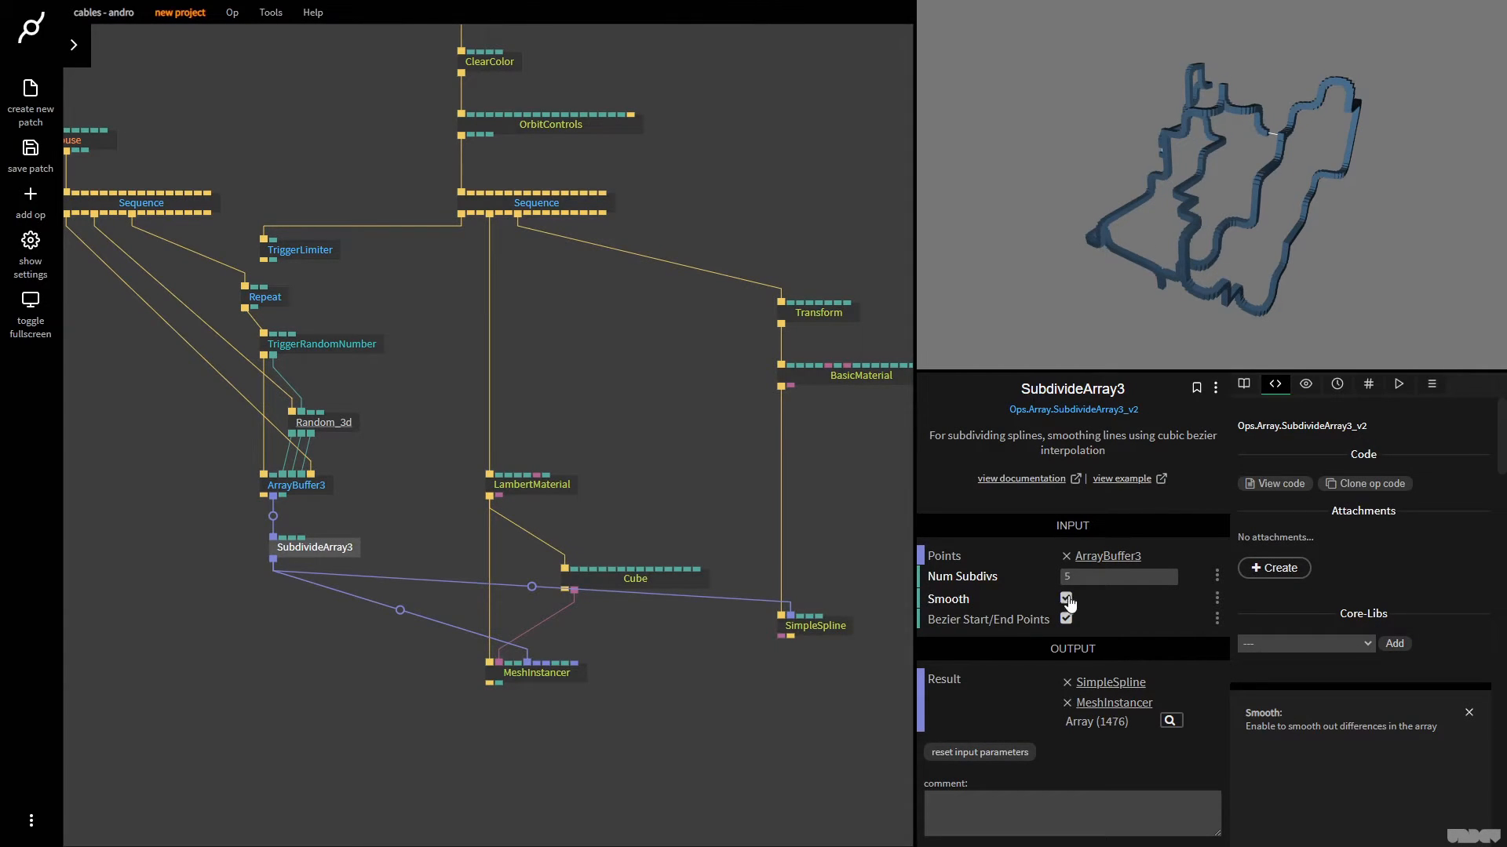
left_click(1237, 191)
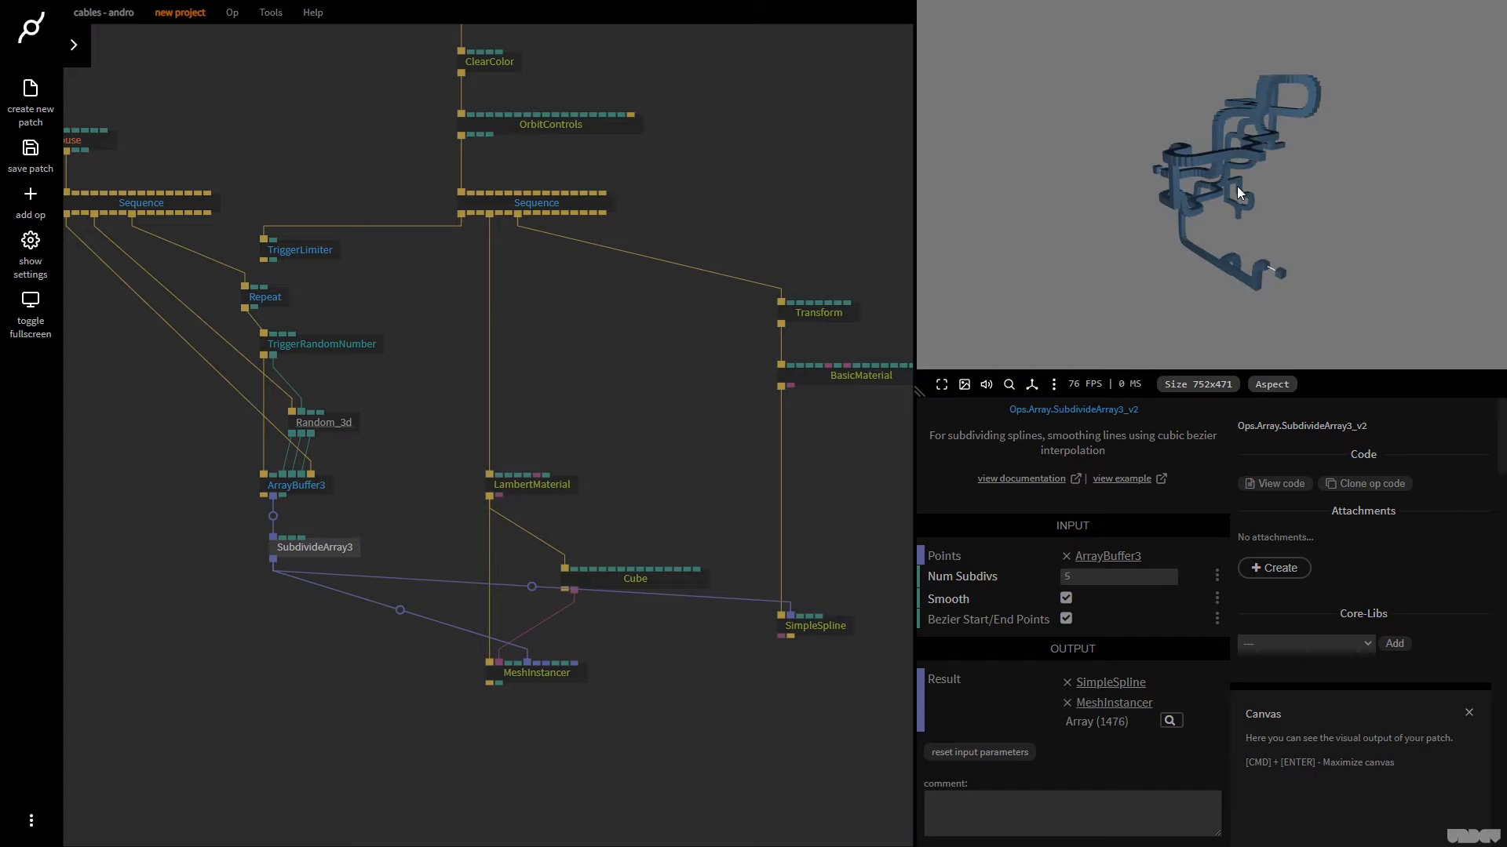
left_click(1237, 188)
left_click(1237, 188)
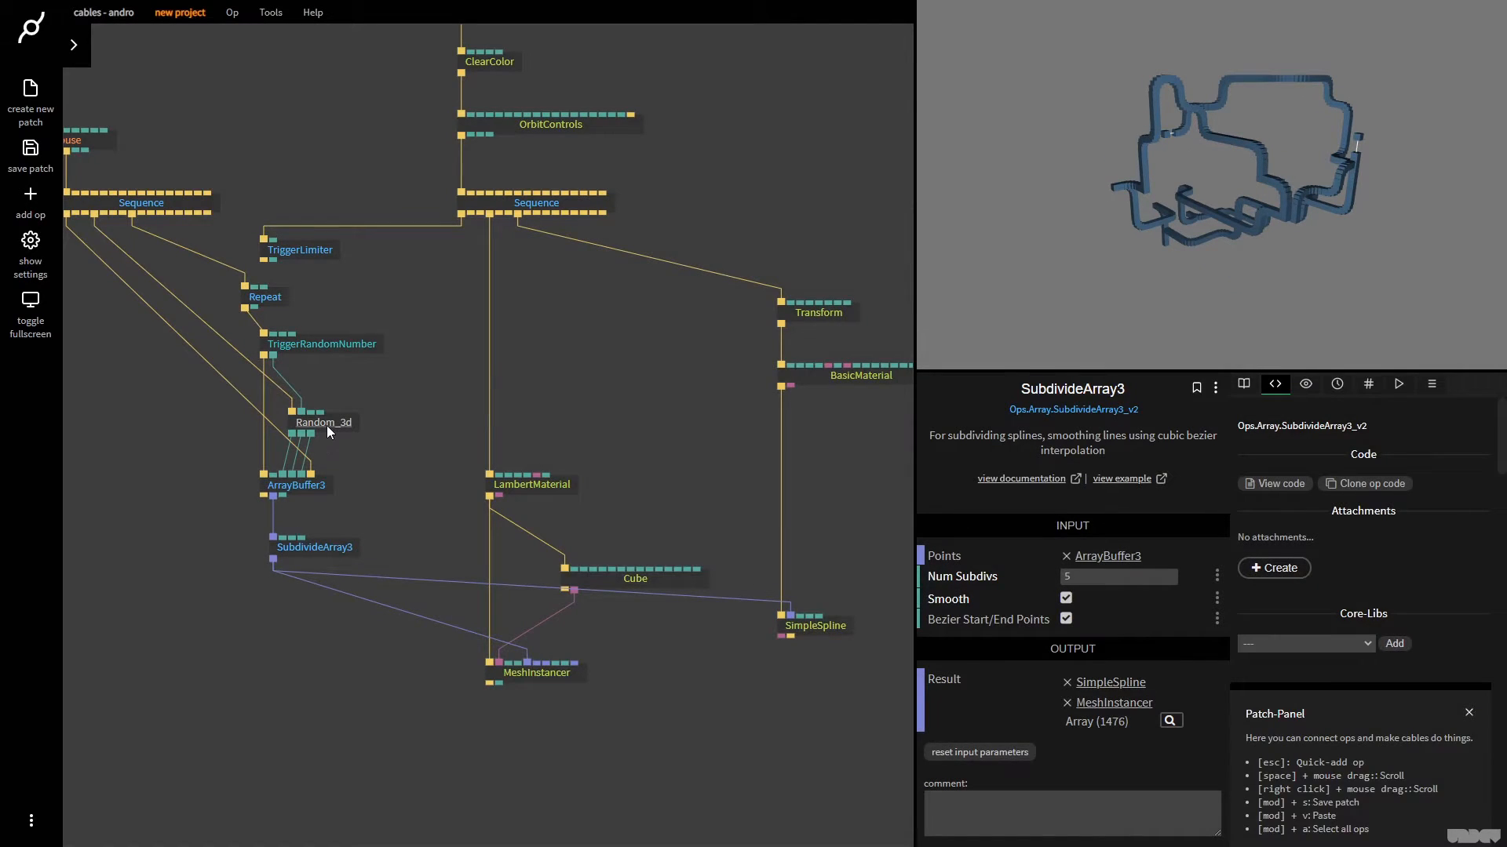
Set Random_3d's Multiplier to 0.5, regenerate the path several times, and examine it up close and from other angles
left_click(328, 422)
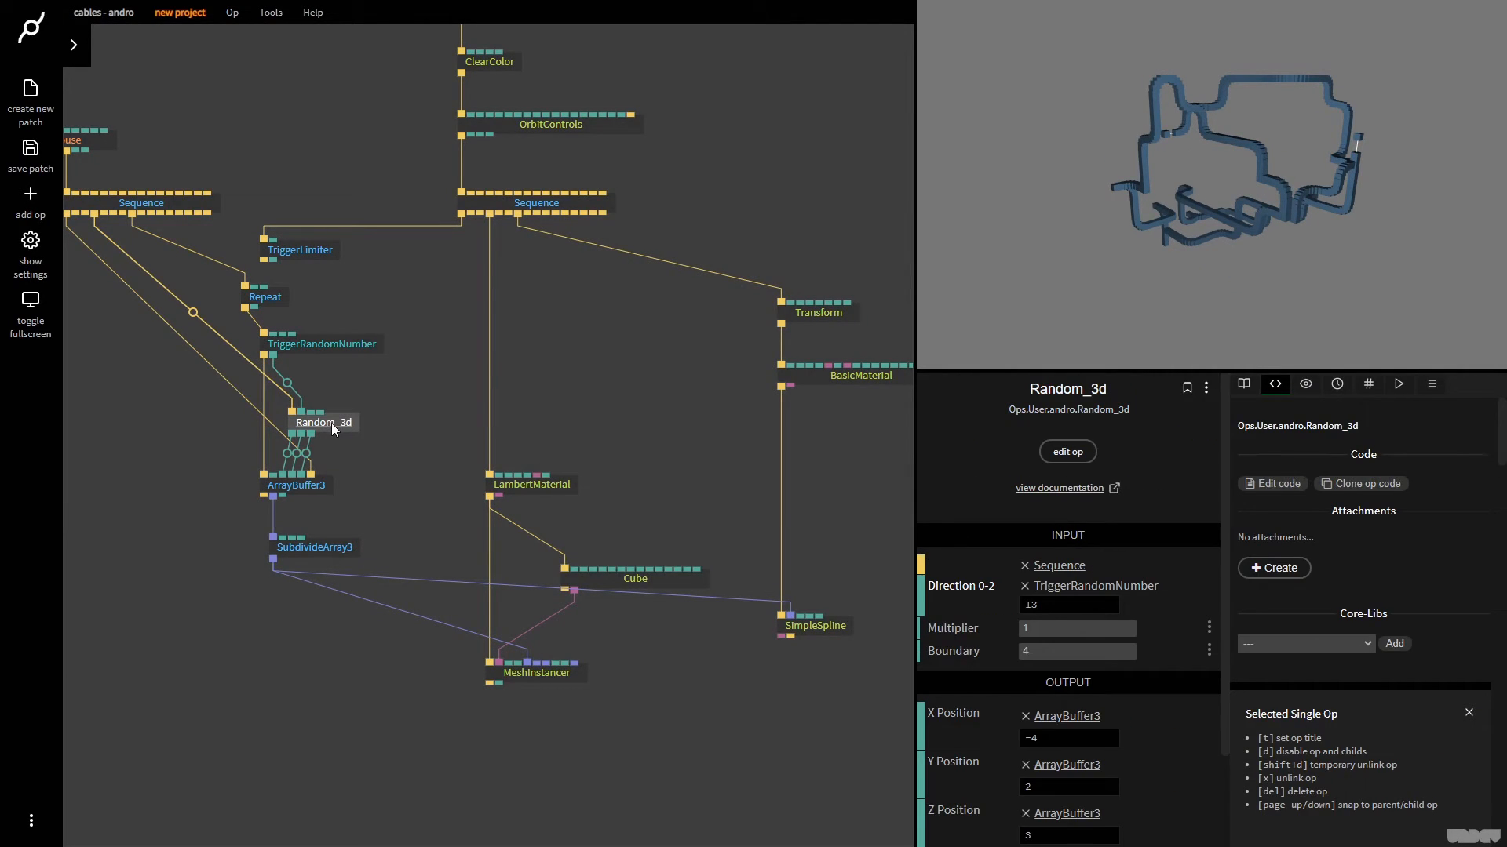
left_click(1100, 629)
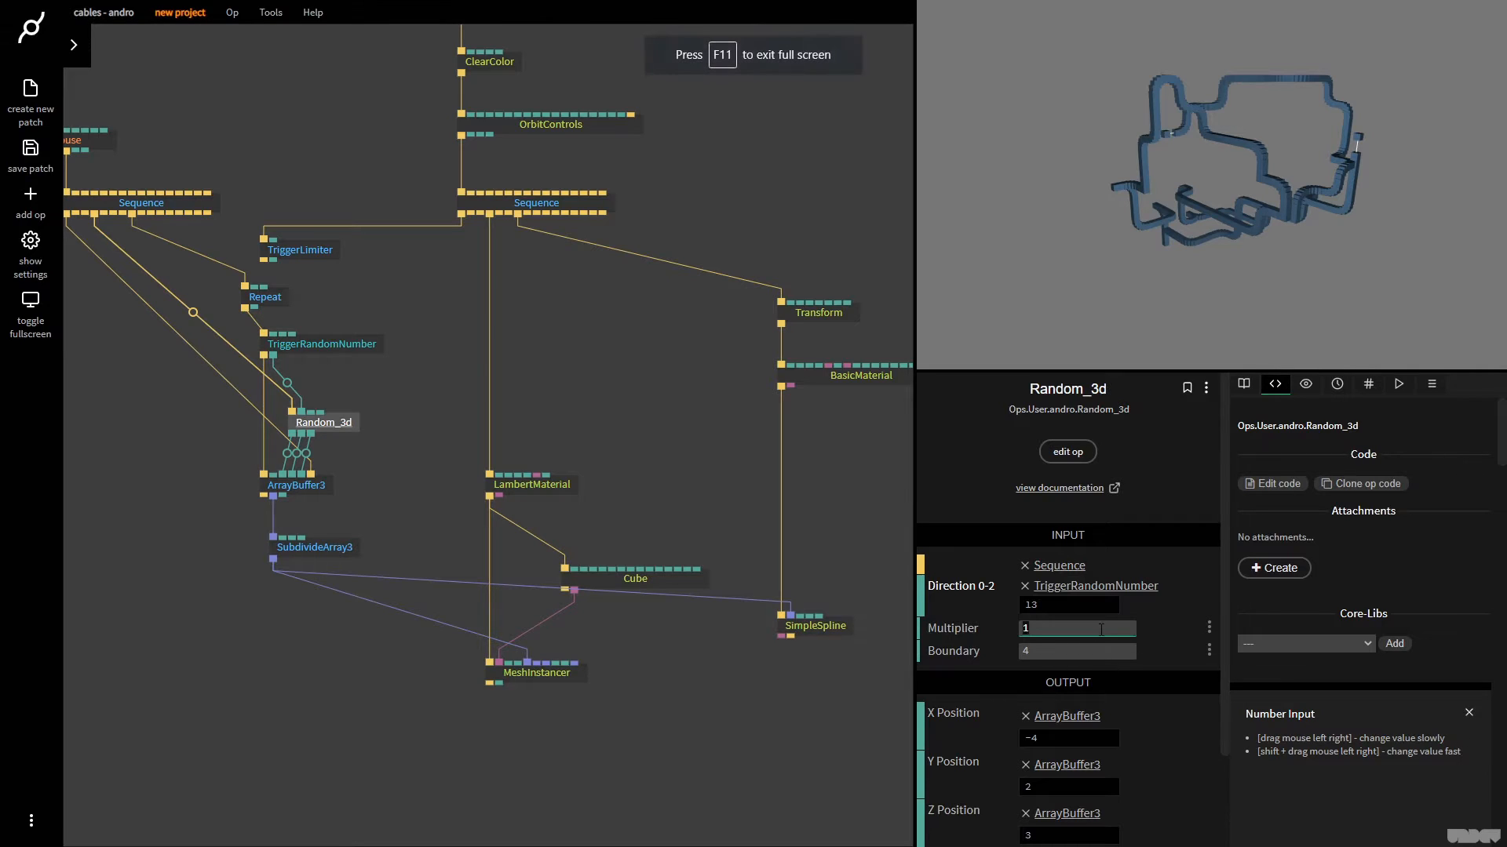
left_click(1296, 171)
left_click_drag(1233, 200, 1055, 190)
scroll(1172, 186, "up", 8)
left_click(1055, 190)
left_click(1055, 191)
scroll(1231, 215, "down", 10)
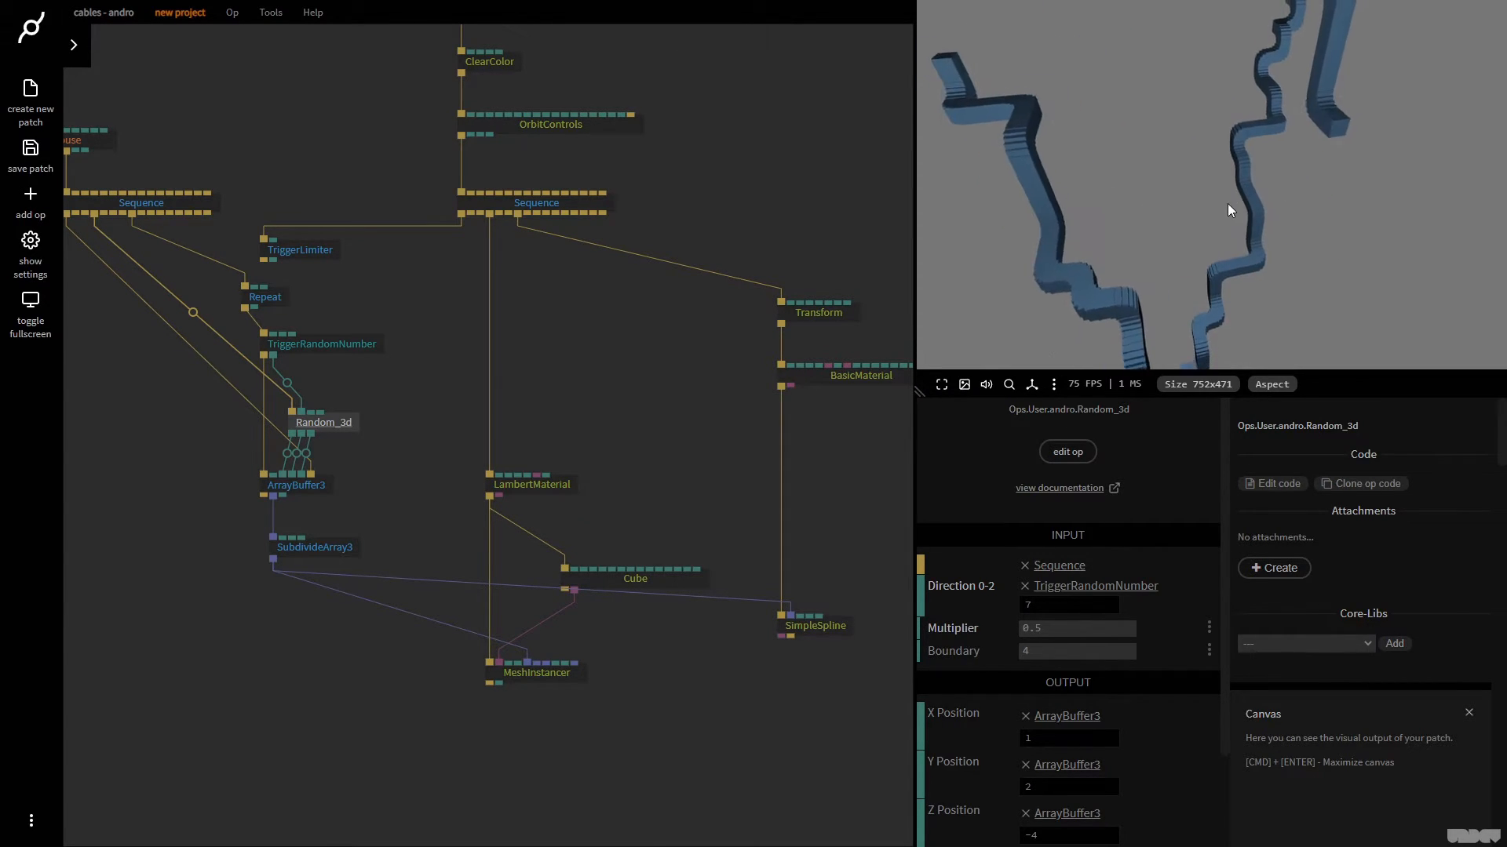
left_click_drag(1176, 243, 1213, 175)
left_click(1213, 176)
left_click(1051, 634)
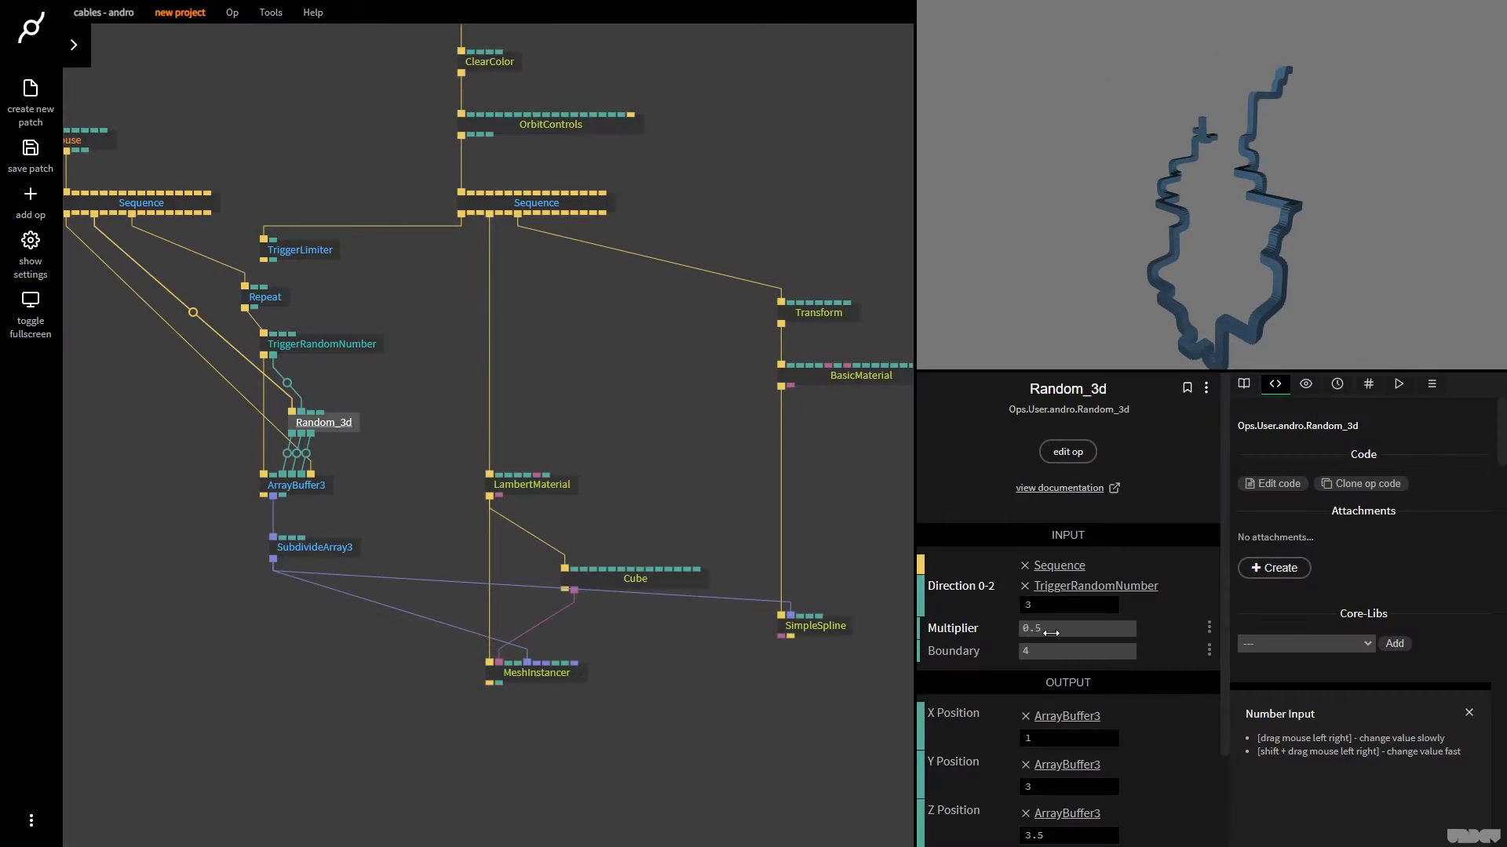
Detach Repeat from TriggerRandomNumber, move it aside, and trigger TriggerRandomNumber from TriggerLimiter instead
left_click(458, 418)
left_click_drag(238, 308, 302, 255)
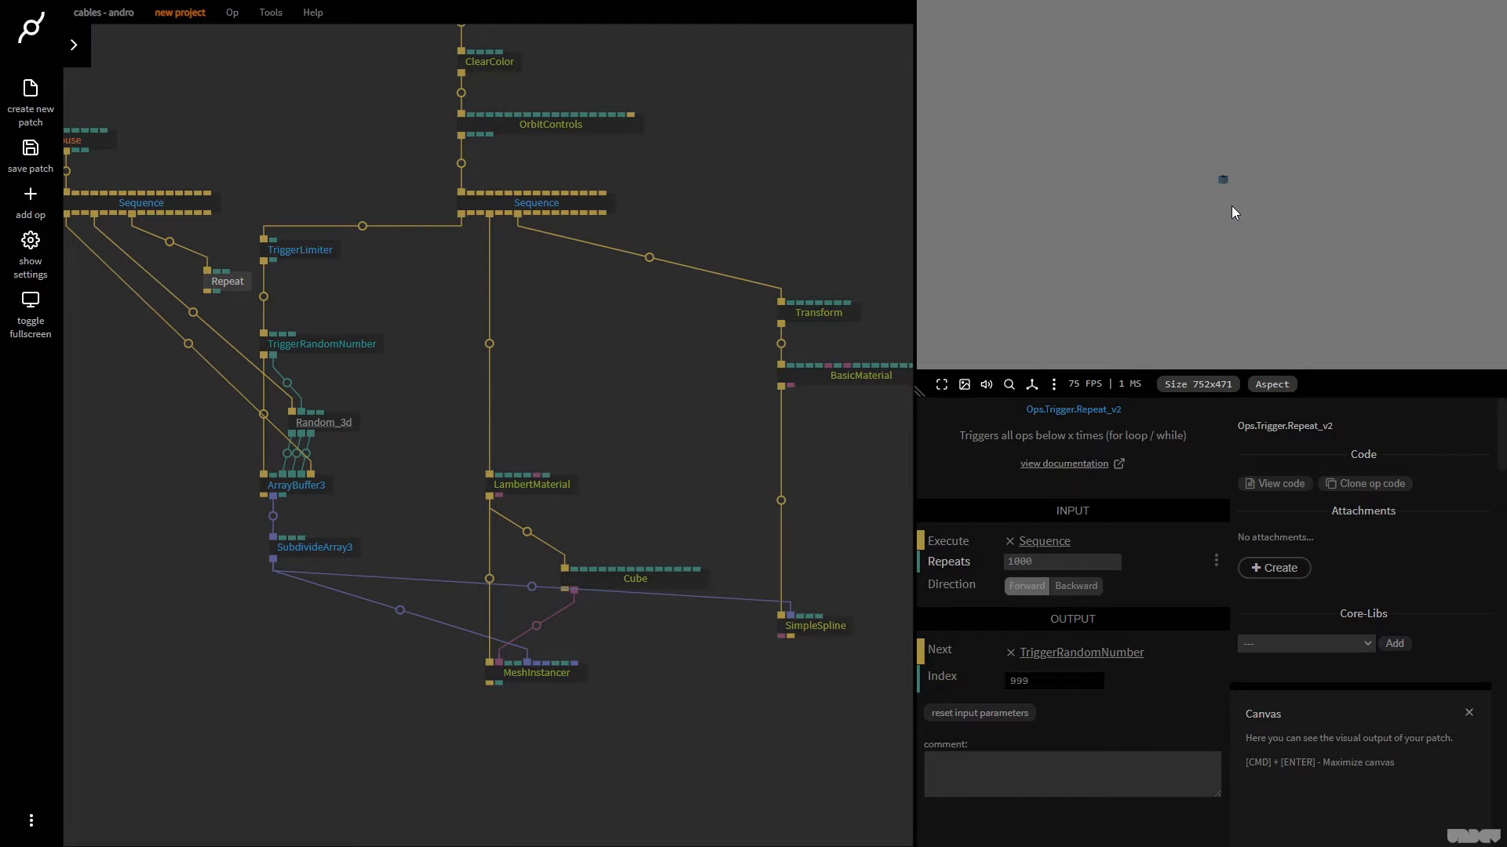
Set TriggerLimiter's Milliseconds to 1
left_click(312, 251)
left_click(1069, 562)
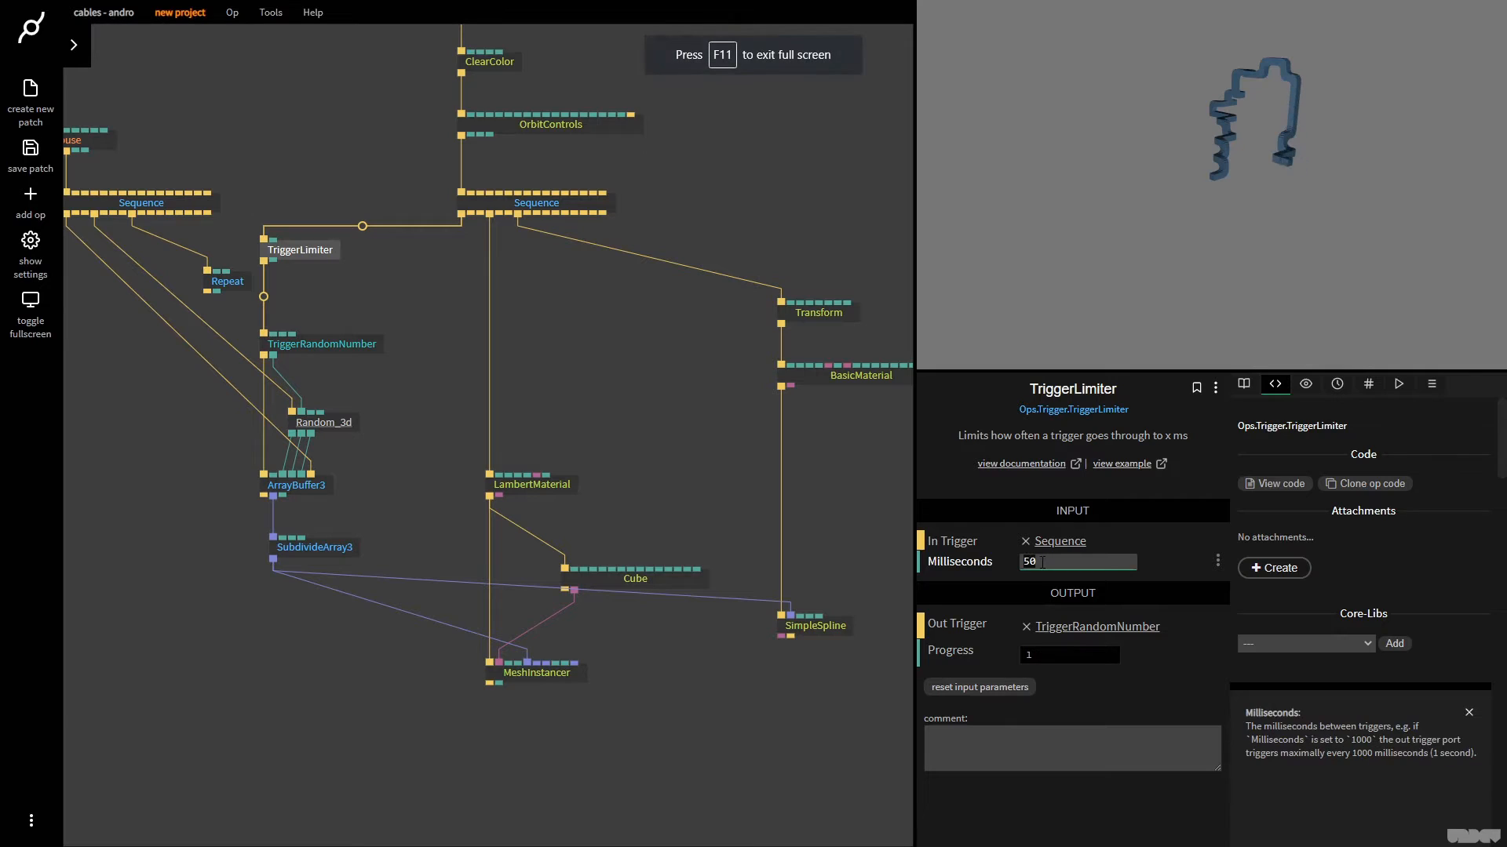
type("1")
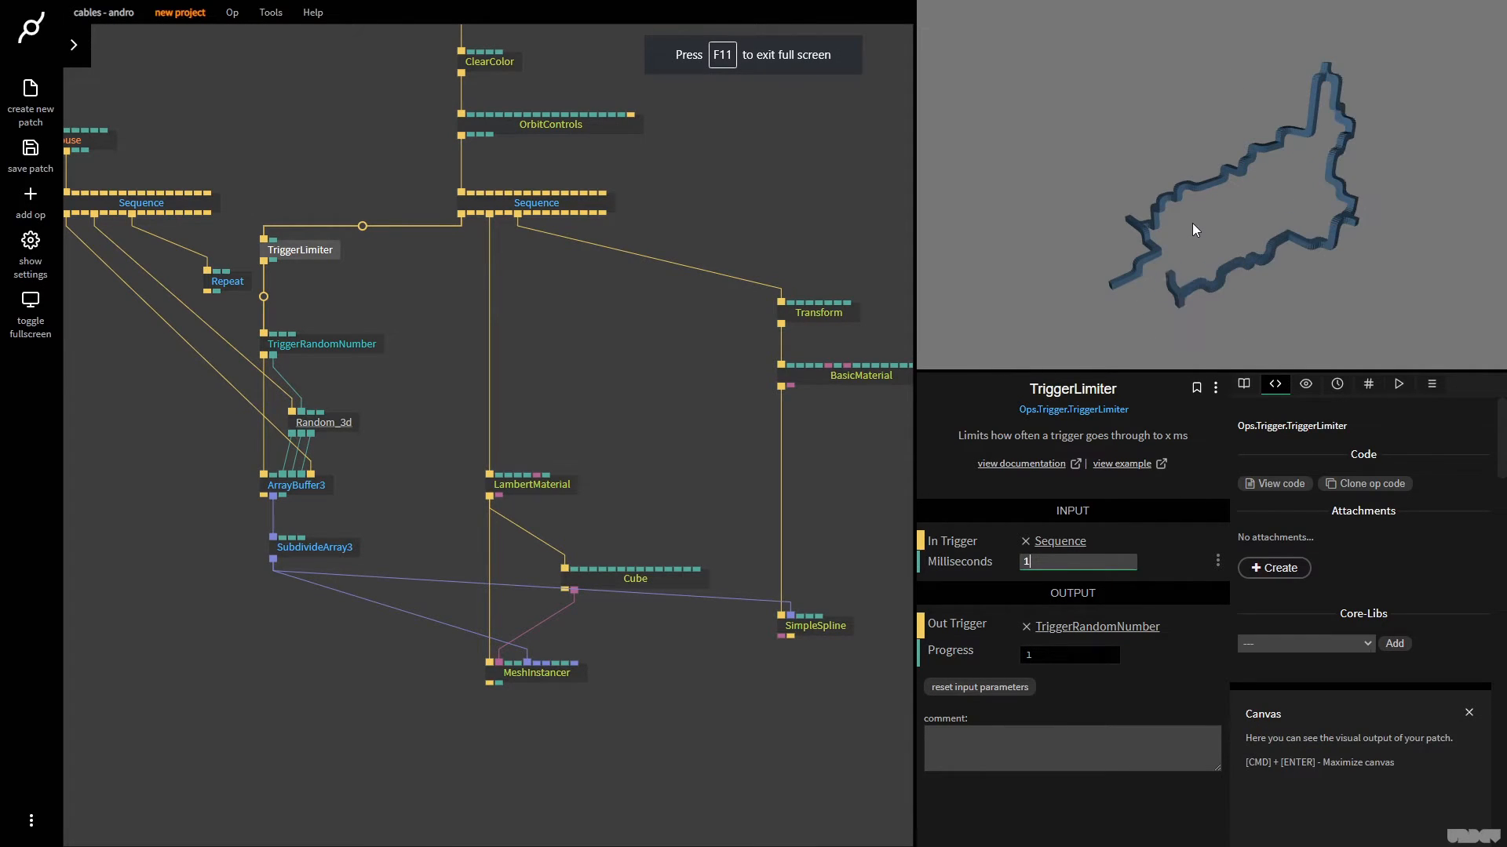
Disconnect TriggerLimiter from Sequence and reconnect it to the same trigger output
right_click(362, 227)
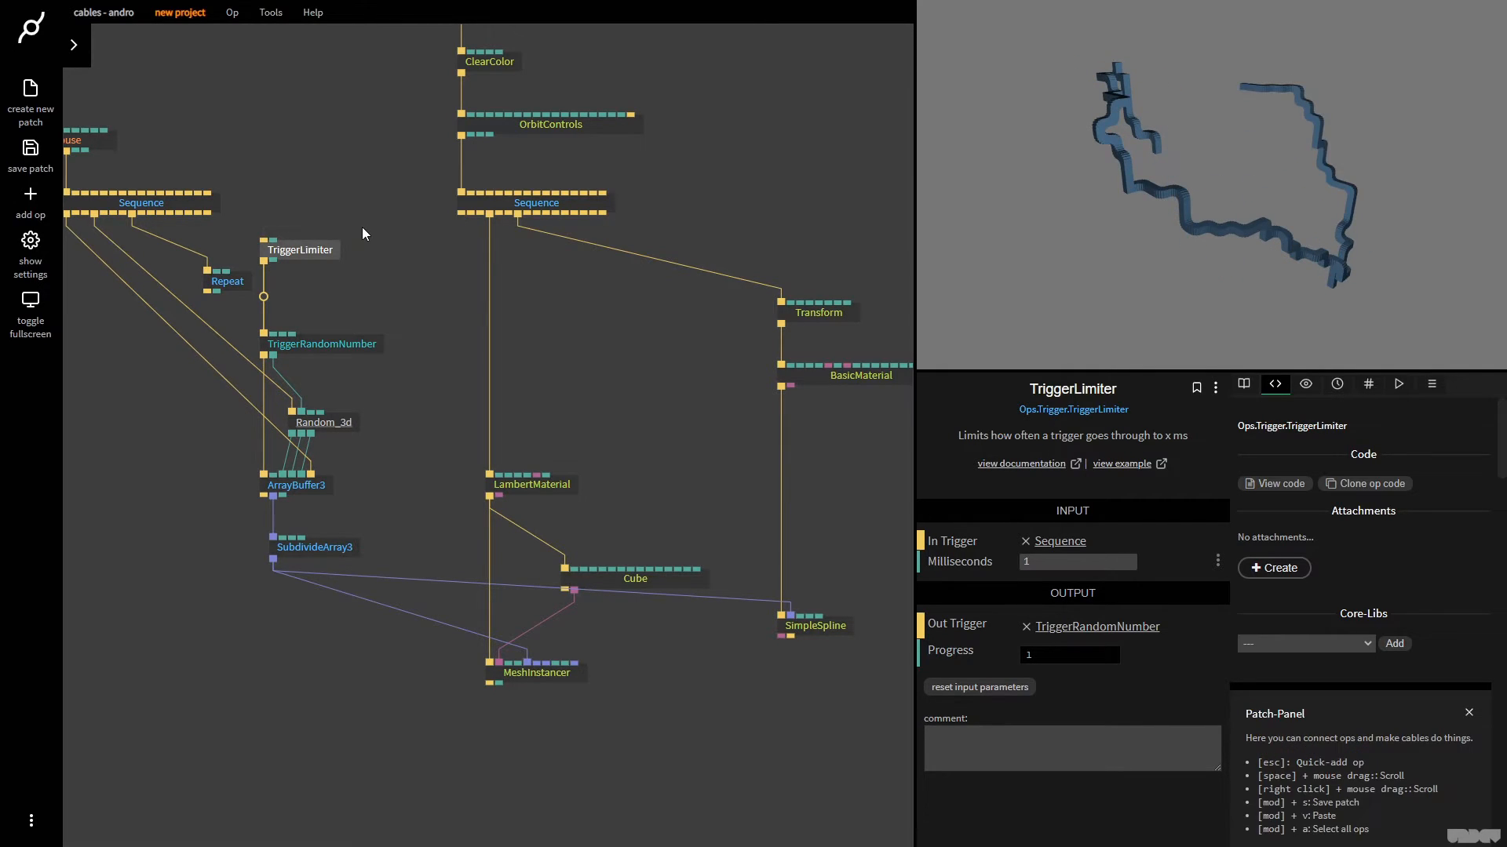
left_click_drag(462, 216, 315, 251)
left_click(475, 372)
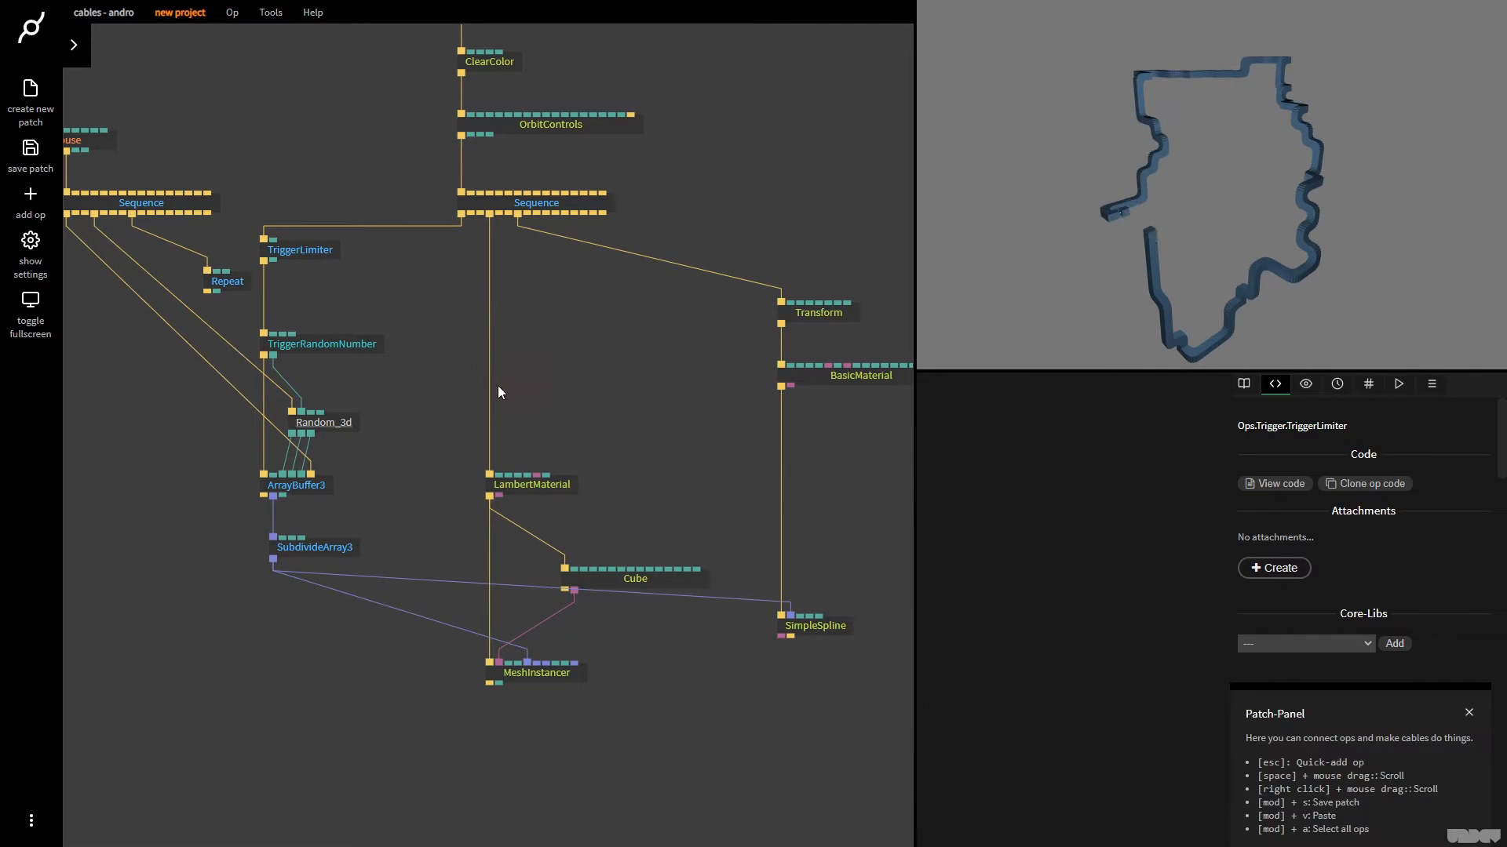
Set Random_3d's Multiplier to 1
left_click(343, 420)
left_click(1080, 629)
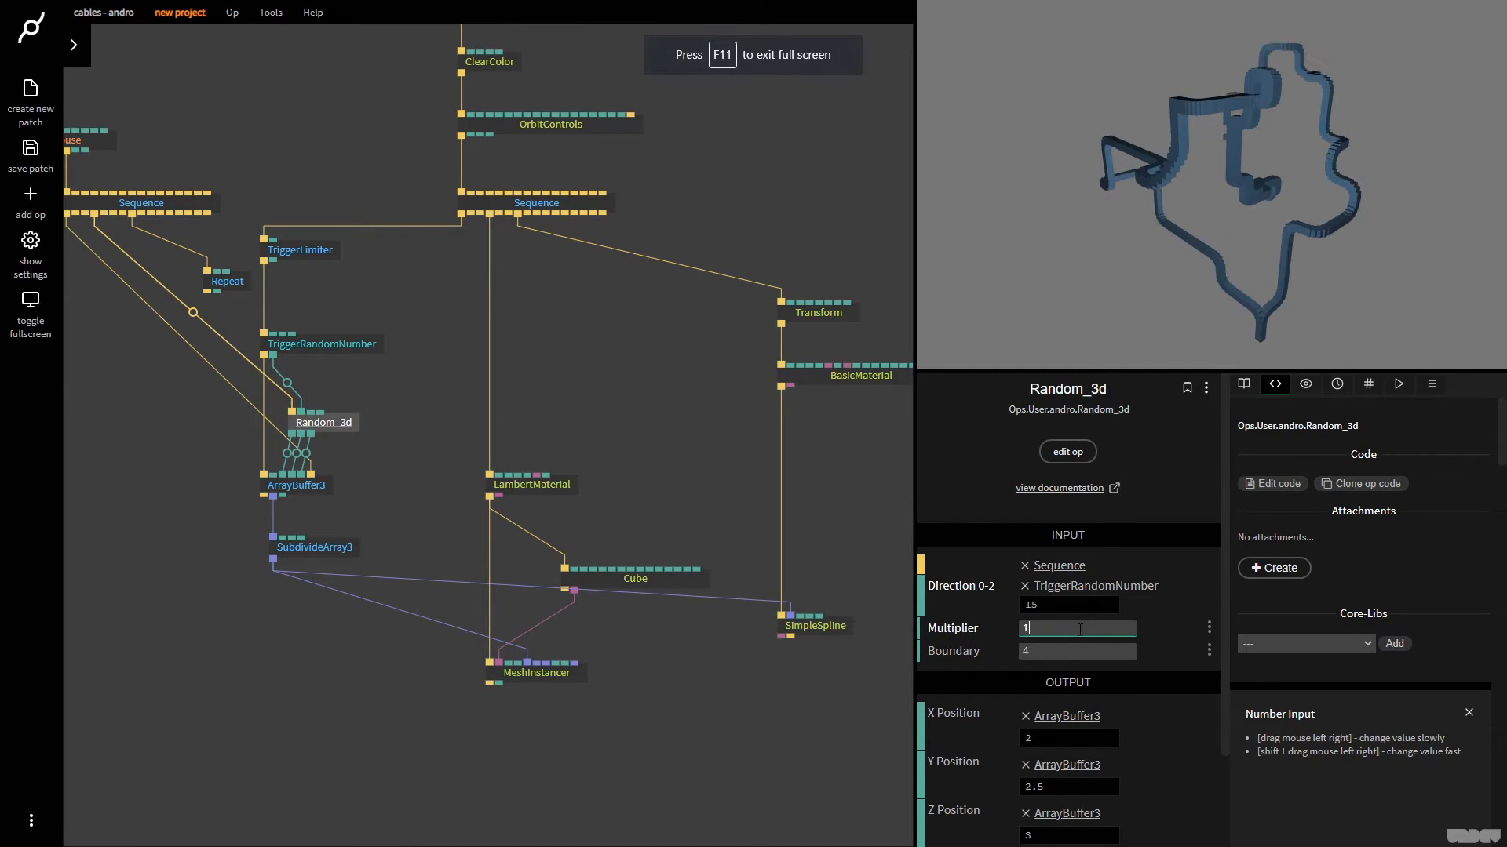
Set TriggerLimiter's Milliseconds to 50 and save the patch
left_click(308, 251)
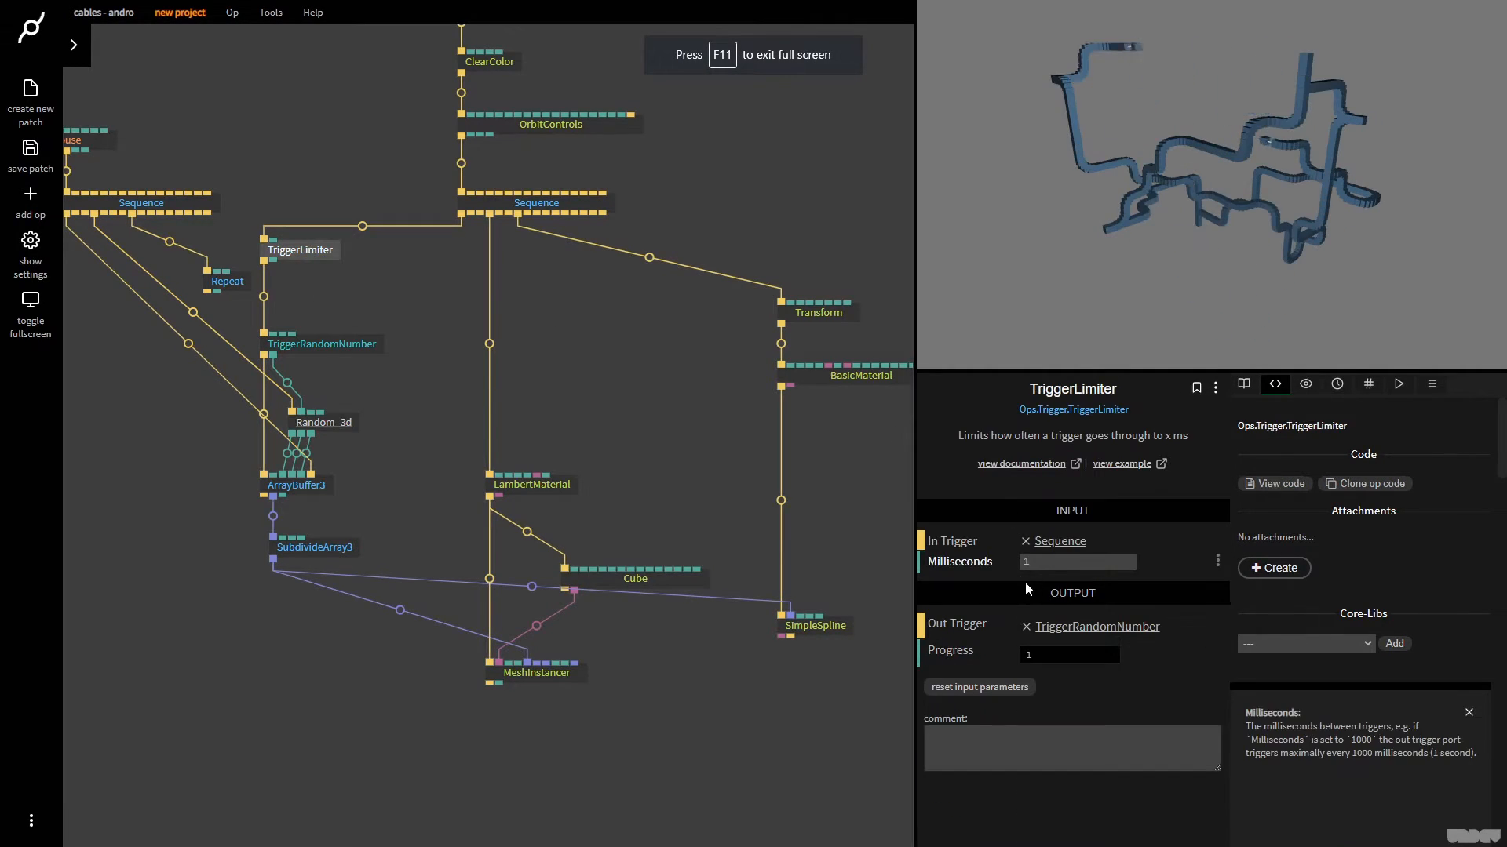
left_click(1054, 562)
type("50")
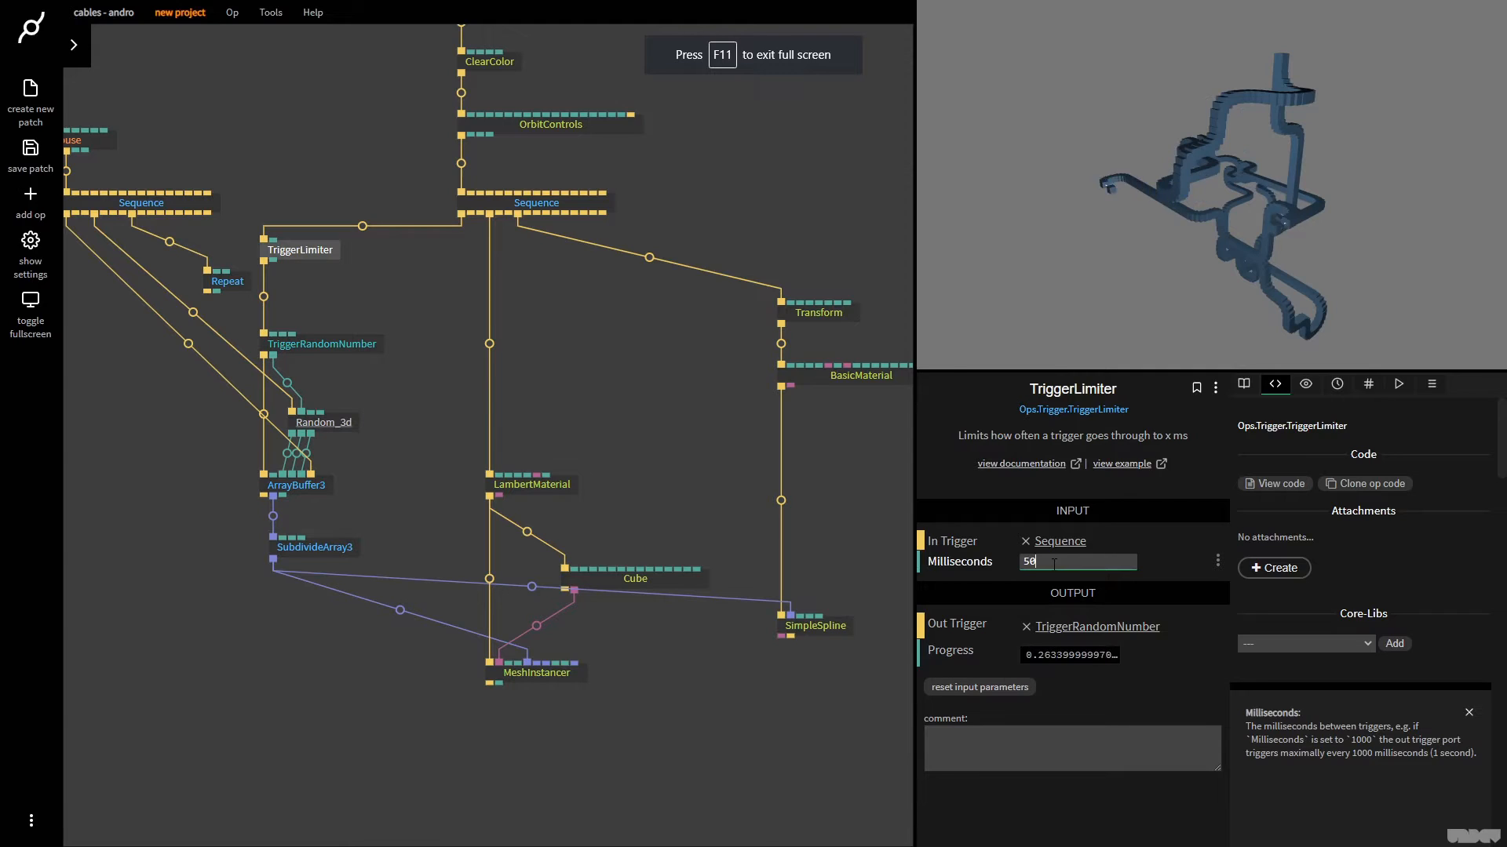
left_click(483, 380)
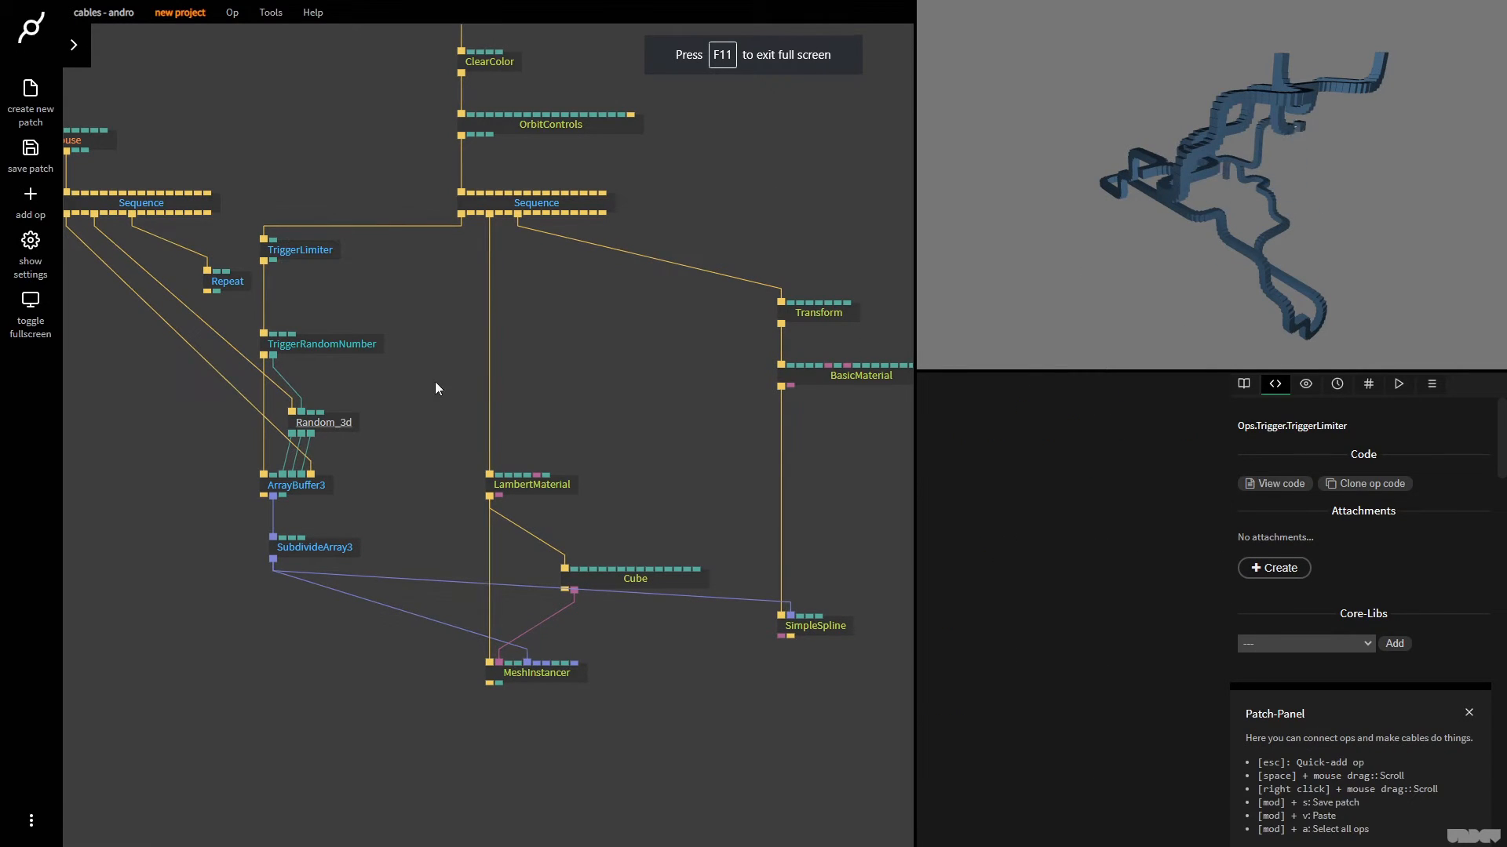
key("ctrl+s")
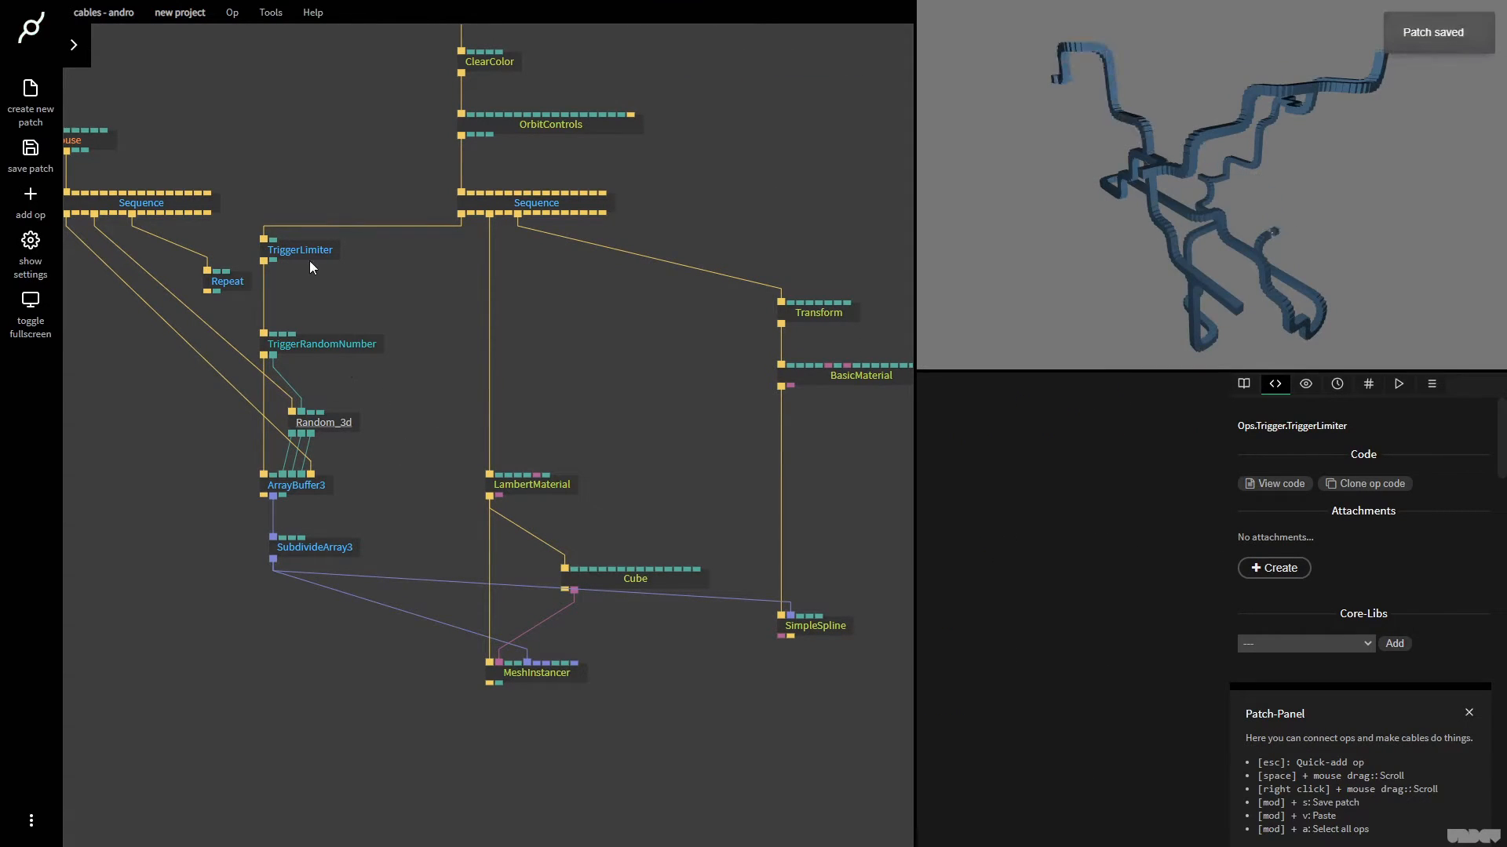
Detach TriggerLimiter from TriggerRandomNumber, move it aside, and trigger TriggerRandomNumber from Repeat, placed directly above it
left_click(308, 253)
right_click(264, 300)
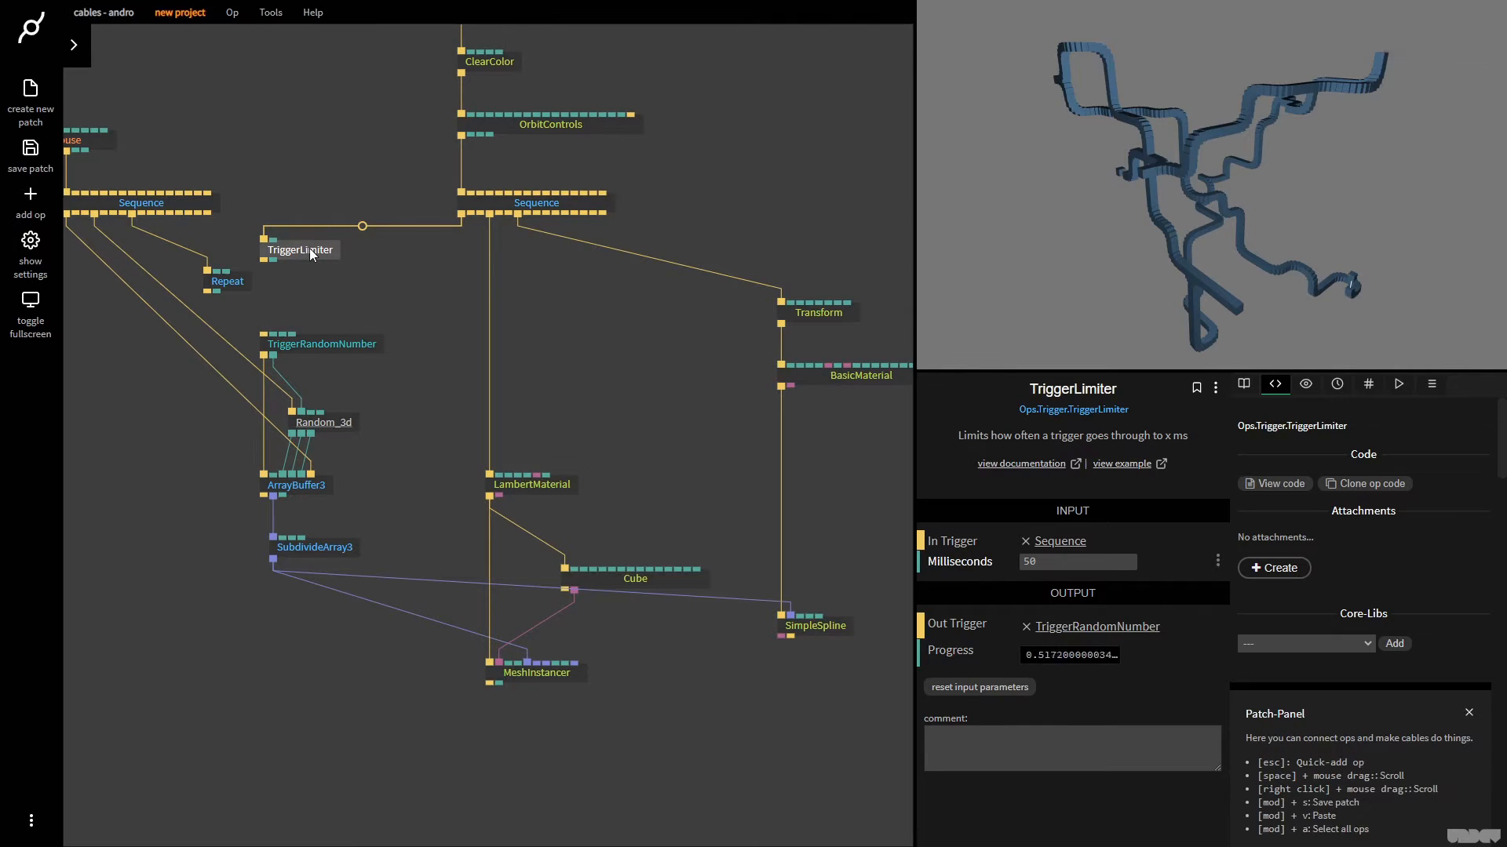
left_click_drag(311, 254, 387, 254)
left_click_drag(210, 298, 324, 350)
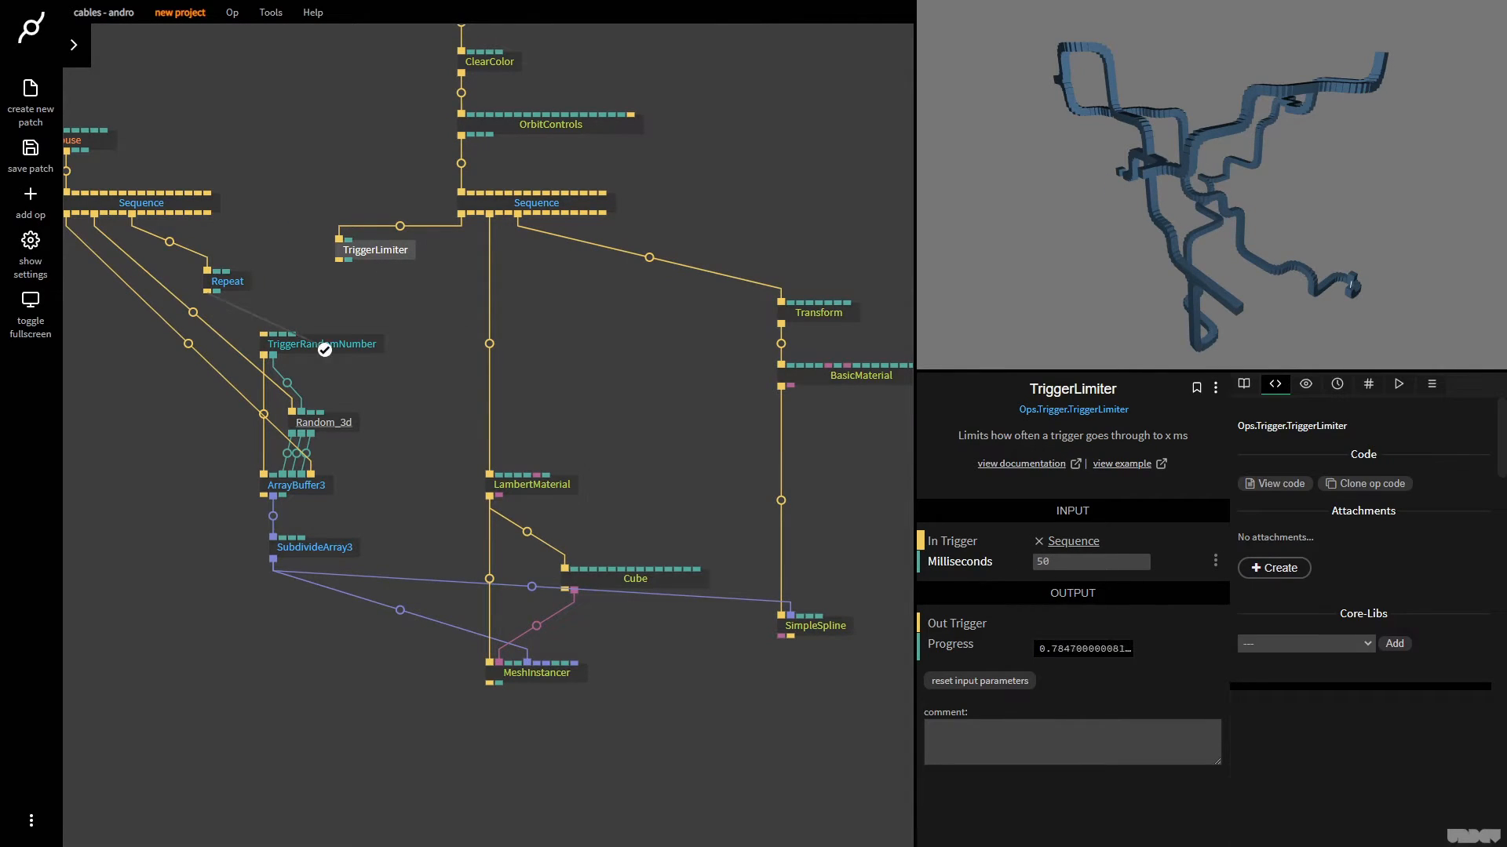
left_click_drag(227, 281, 284, 281)
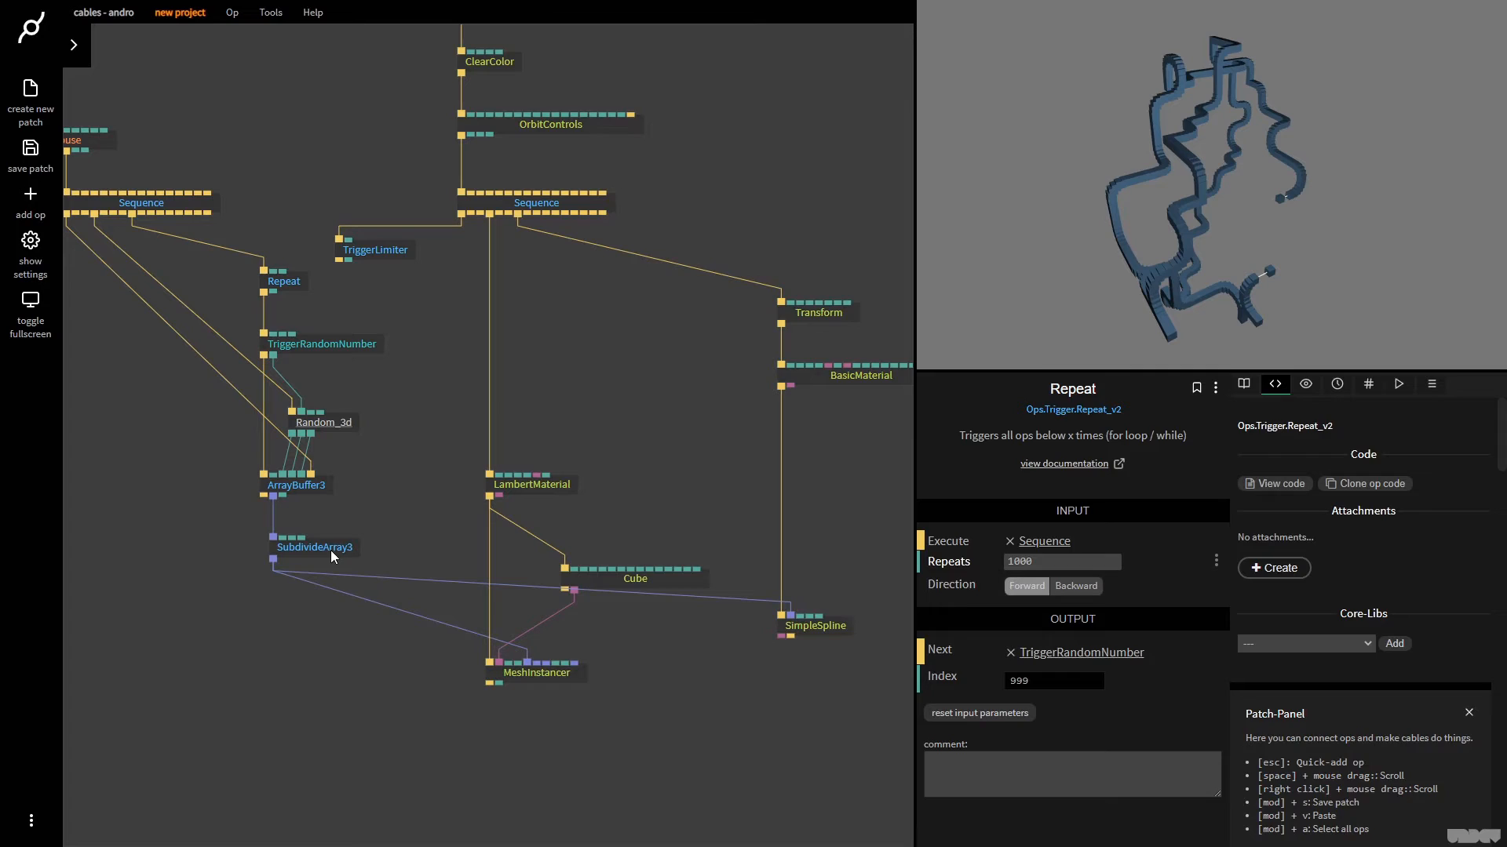
Adjust SubdivideArray3's Num Subdivs to 5.03
left_click(333, 555)
left_click_drag(1125, 580, 1128, 580)
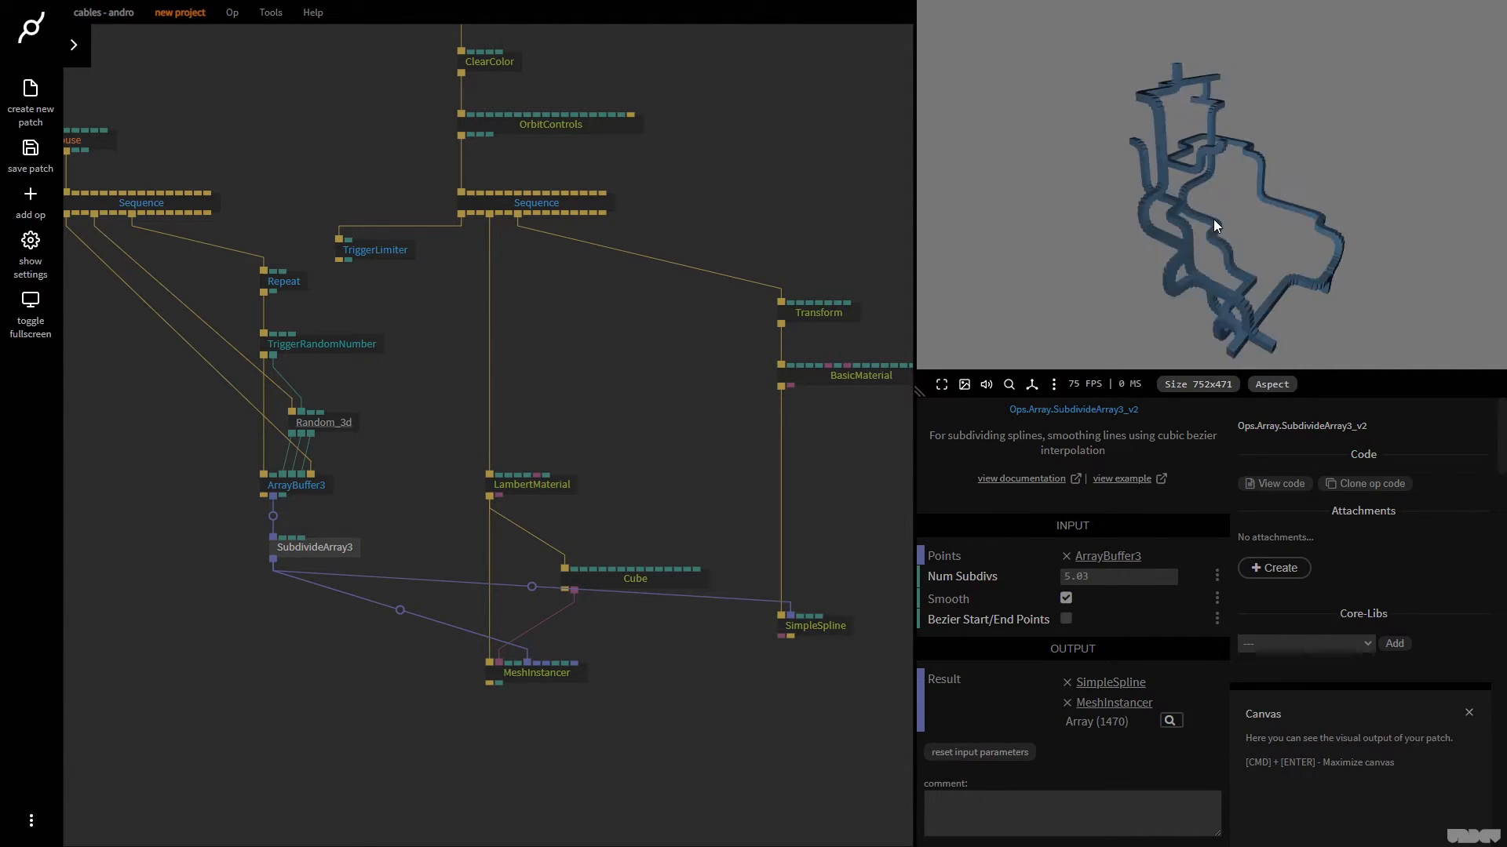
Review MeshInstancer's inputs and add an ArrayLength op below SubdivideArray3, fed by its Result array
left_click_drag(731, 448, 711, 406)
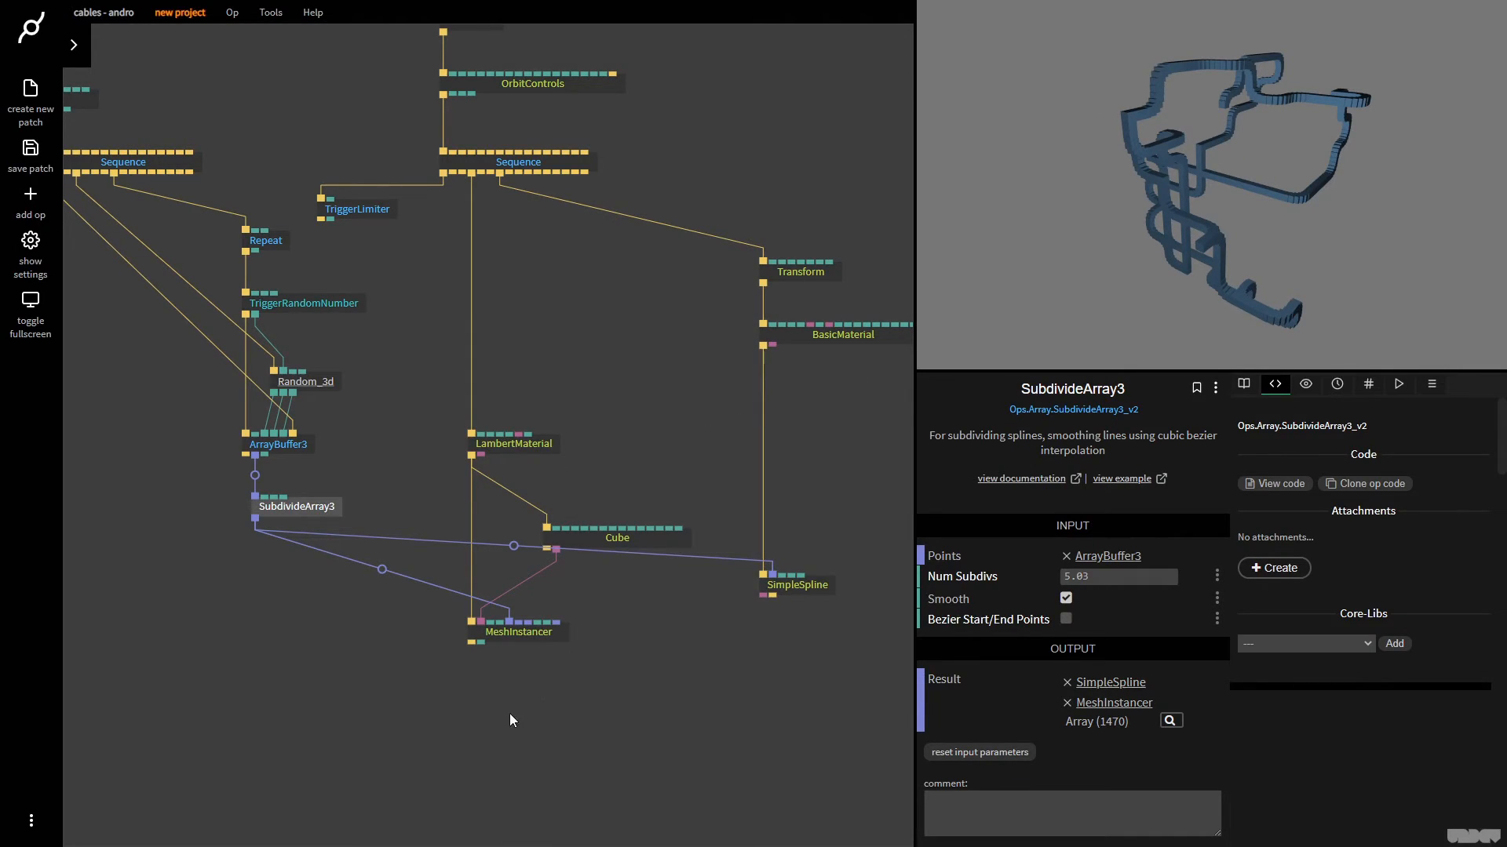
left_click(549, 632)
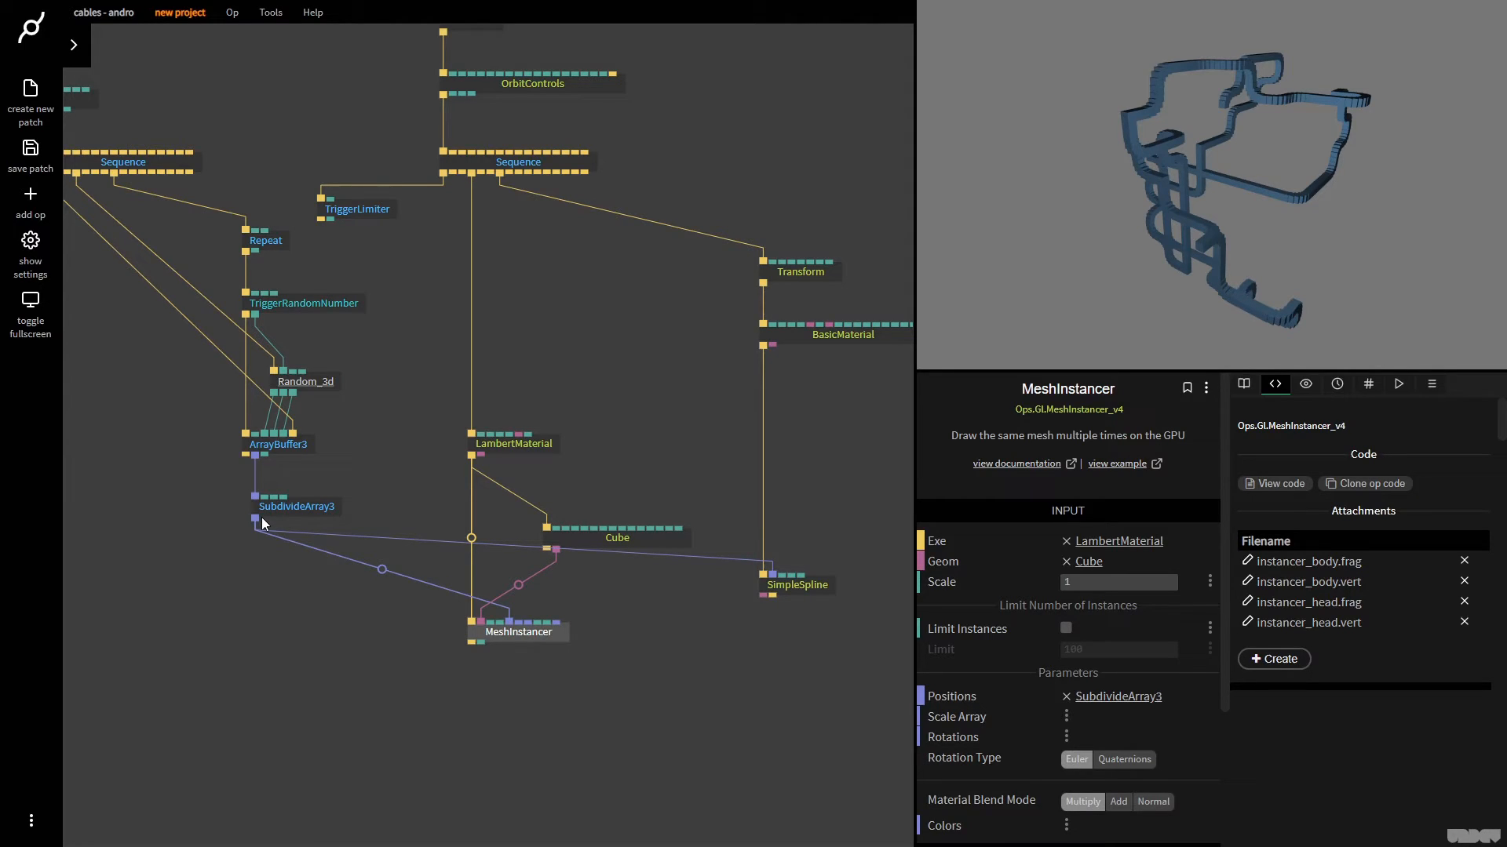
left_click_drag(258, 522, 258, 604)
type("arraylenght")
key("BackSpace")
key("BackSpace")
key("BackSpace")
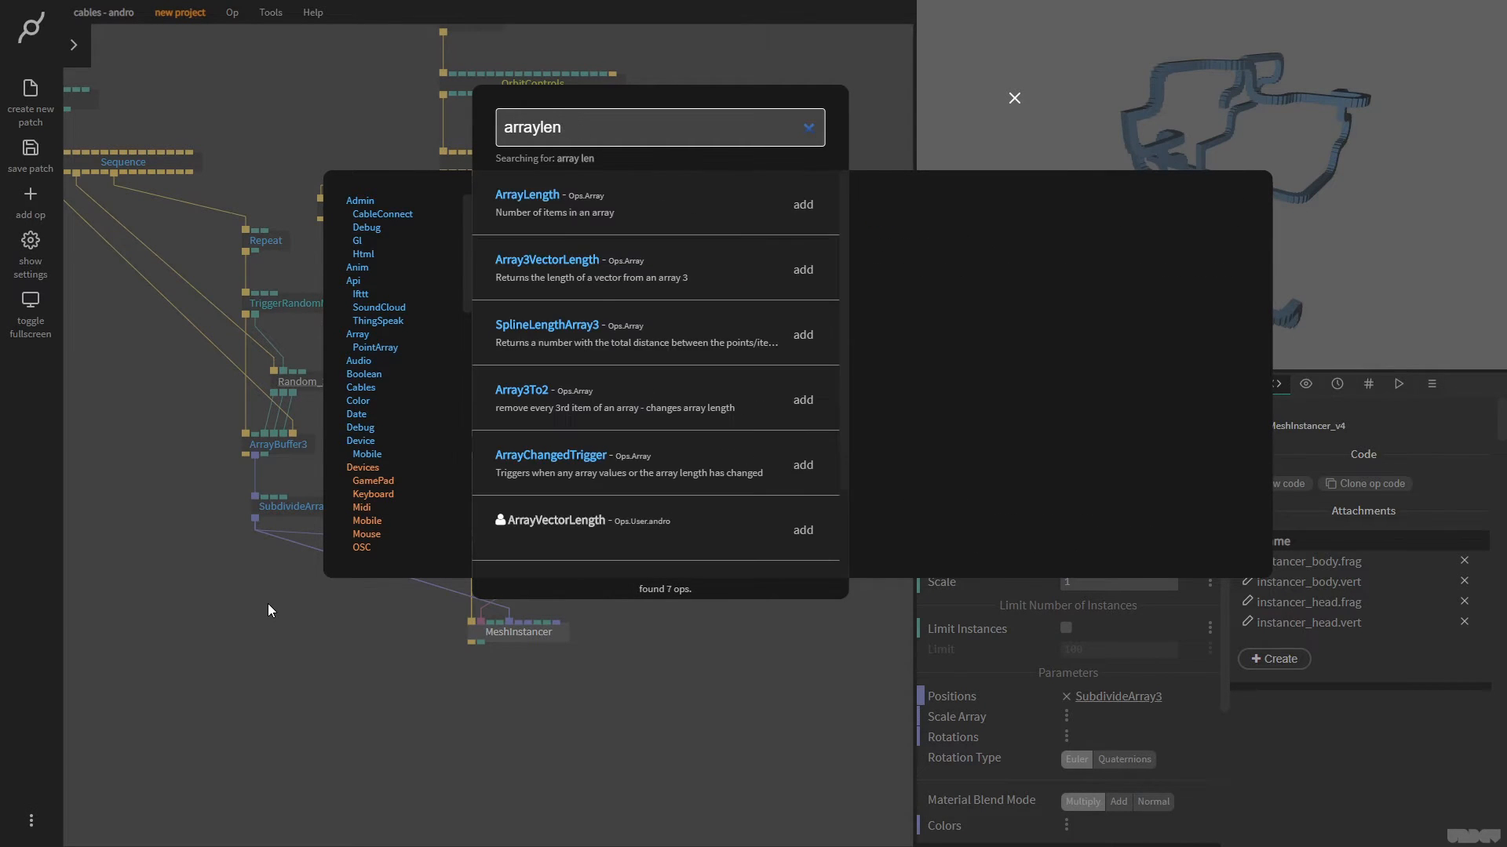
key("Return")
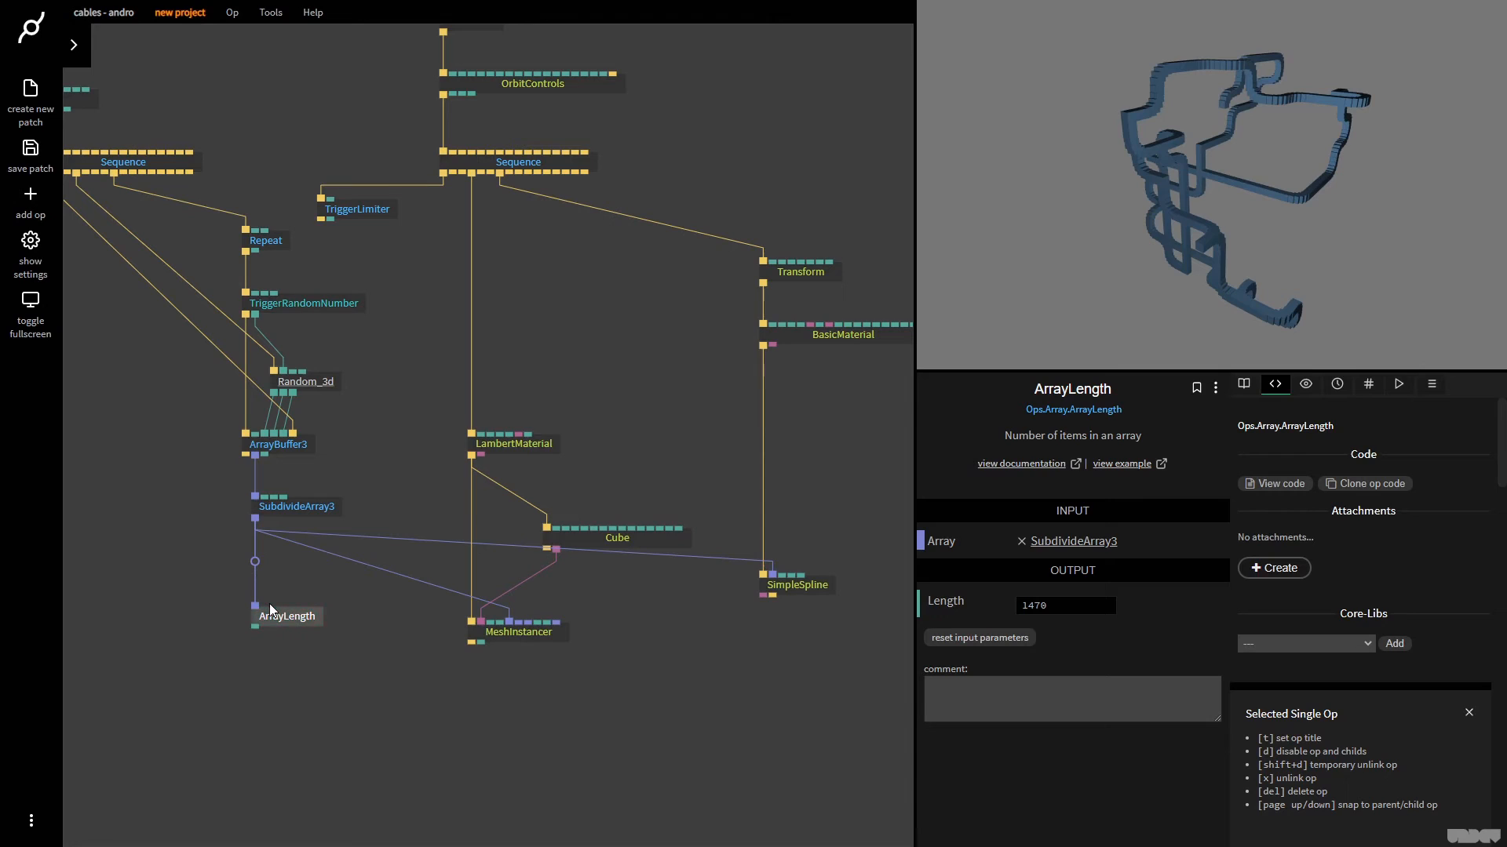
Set SubdivideArray3's Num Subdivs to 5 and compare the array lengths of ArrayBuffer3, SubdivideArray3 and ArrayLength
left_click(337, 506)
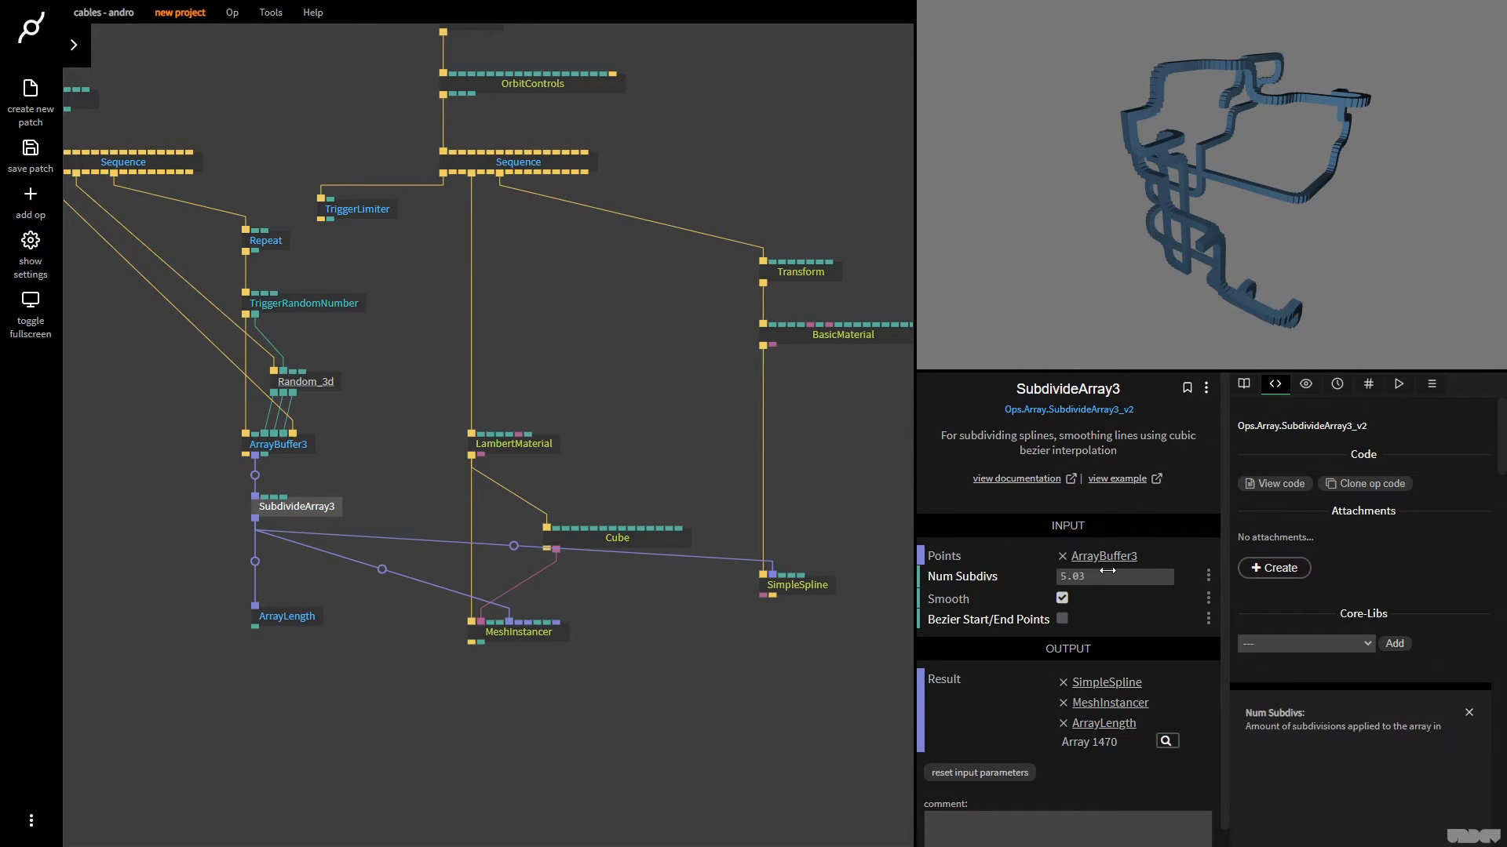
left_click(1109, 577)
type("4")
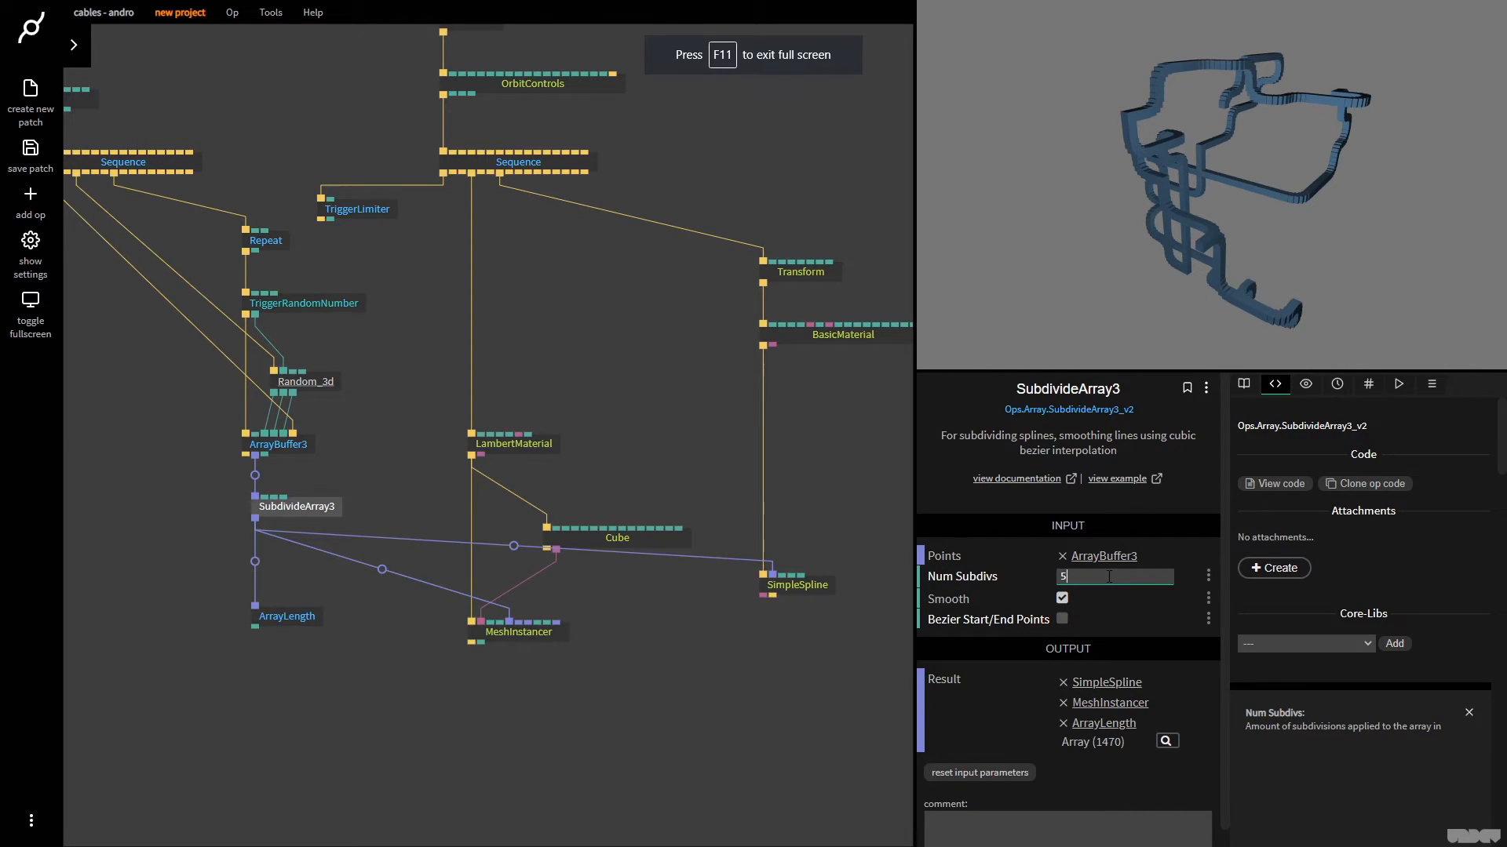
left_click(311, 444)
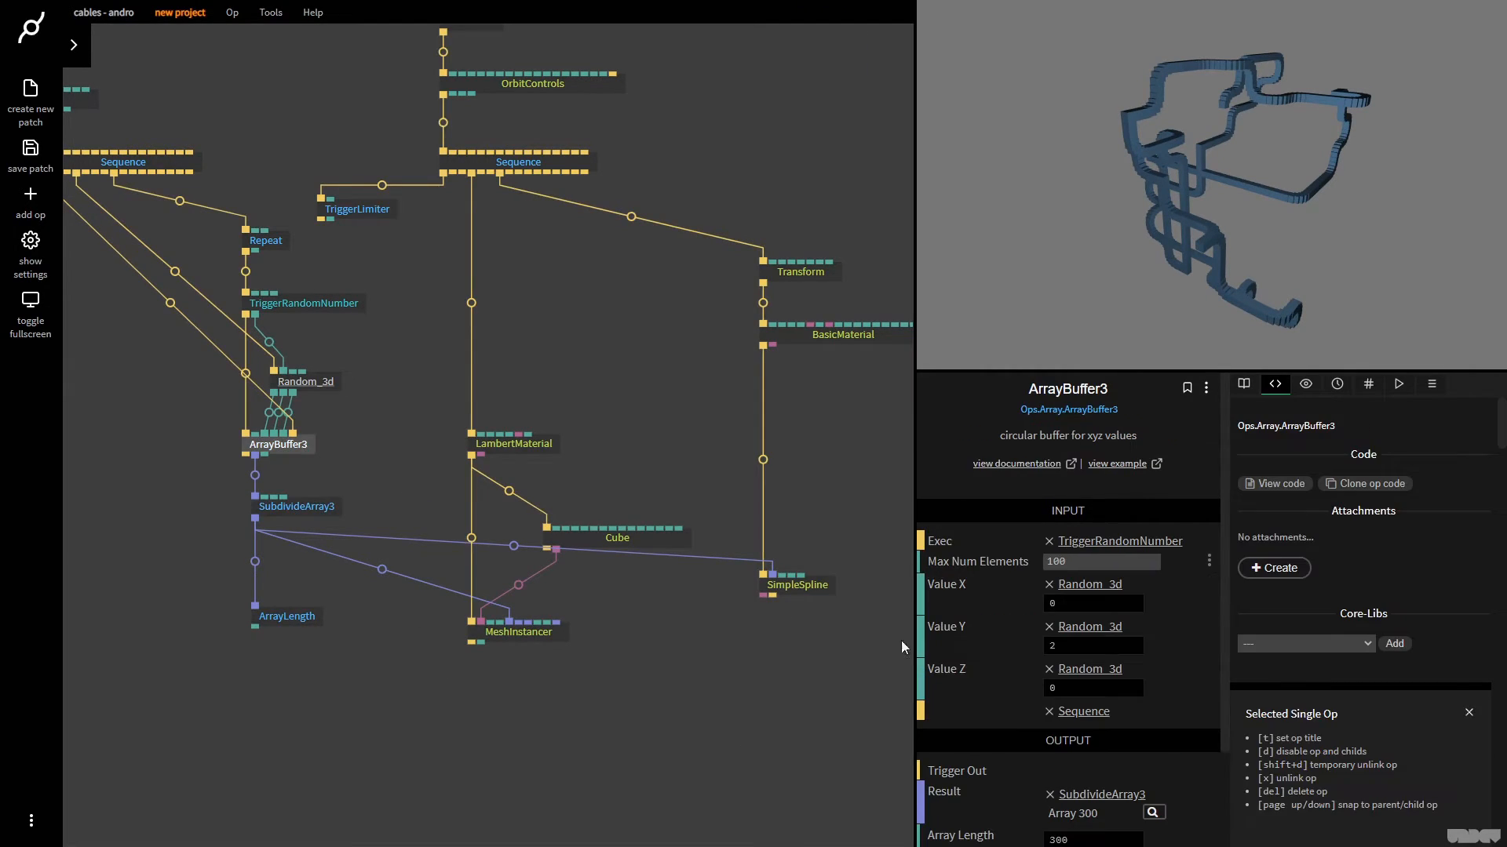
left_click(328, 514)
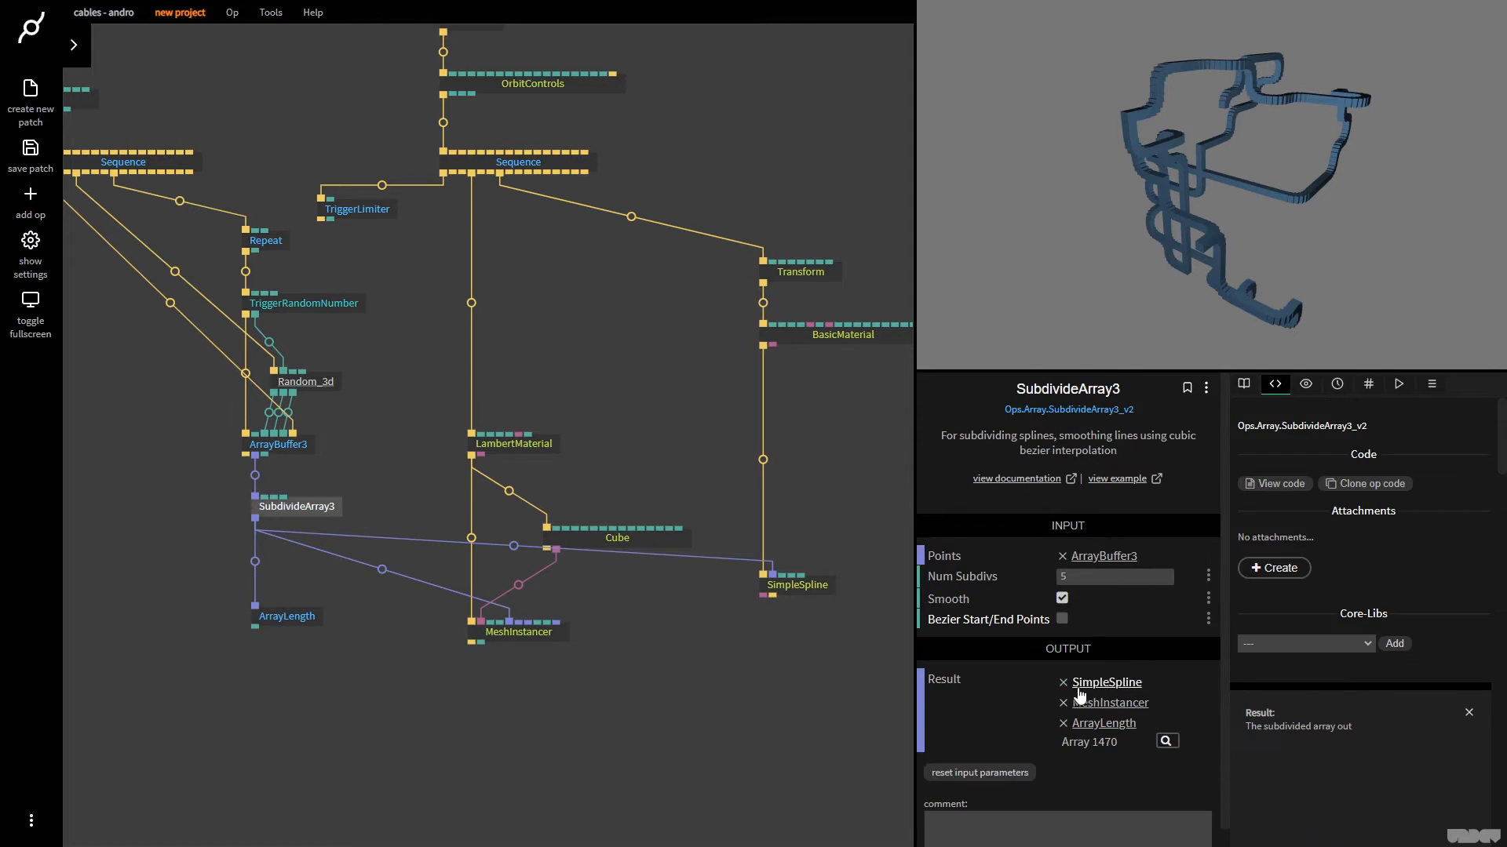
left_click(297, 616)
Move MeshInstancer lower and add a Divide op fed by ArrayLength's Length, with Number2 set to 3
left_click_drag(531, 632, 535, 761)
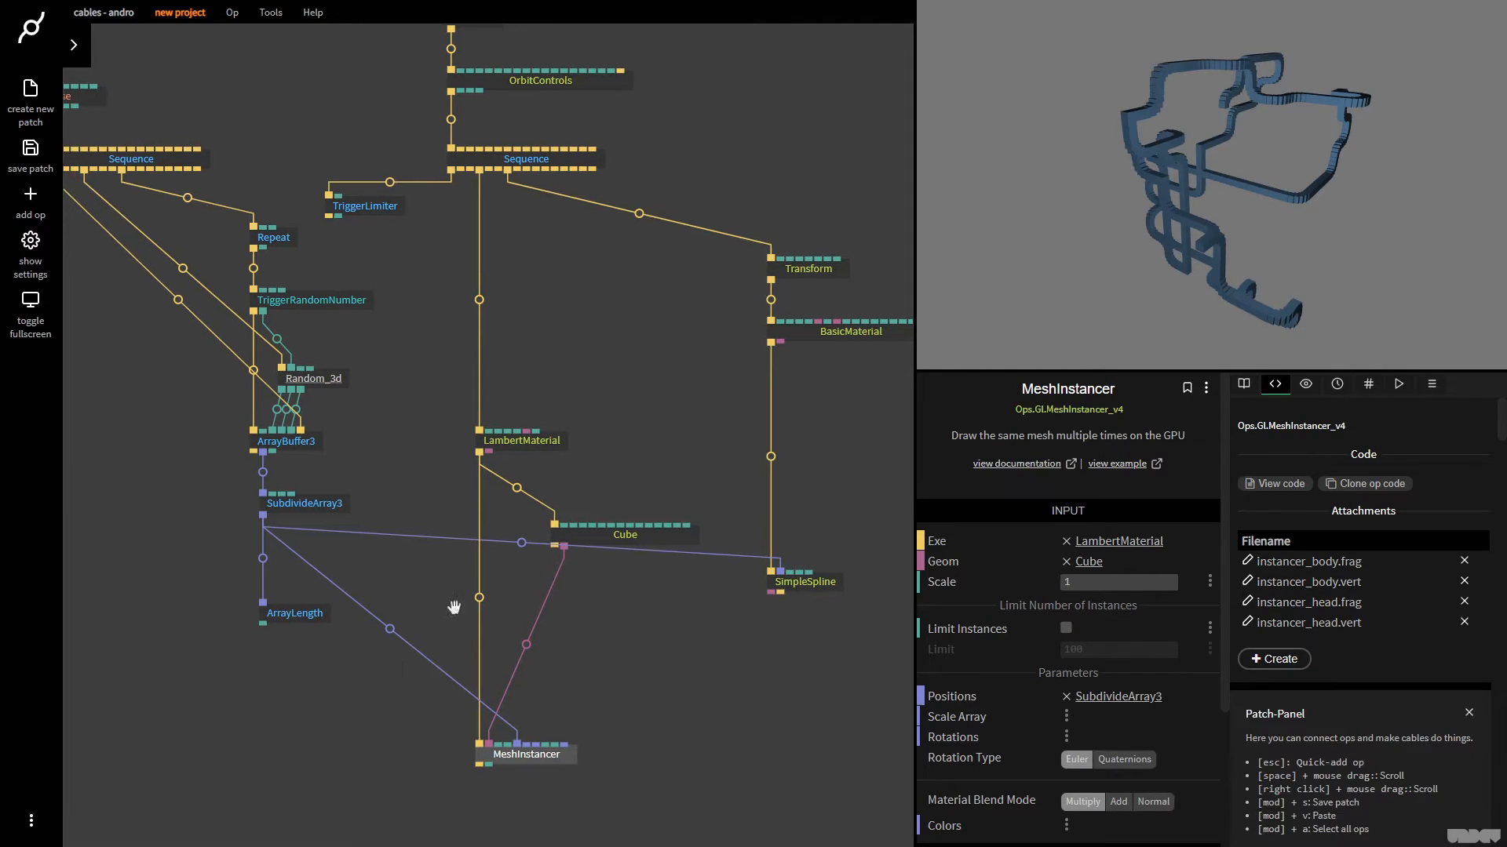
left_click_drag(448, 622, 485, 491)
left_click(330, 436)
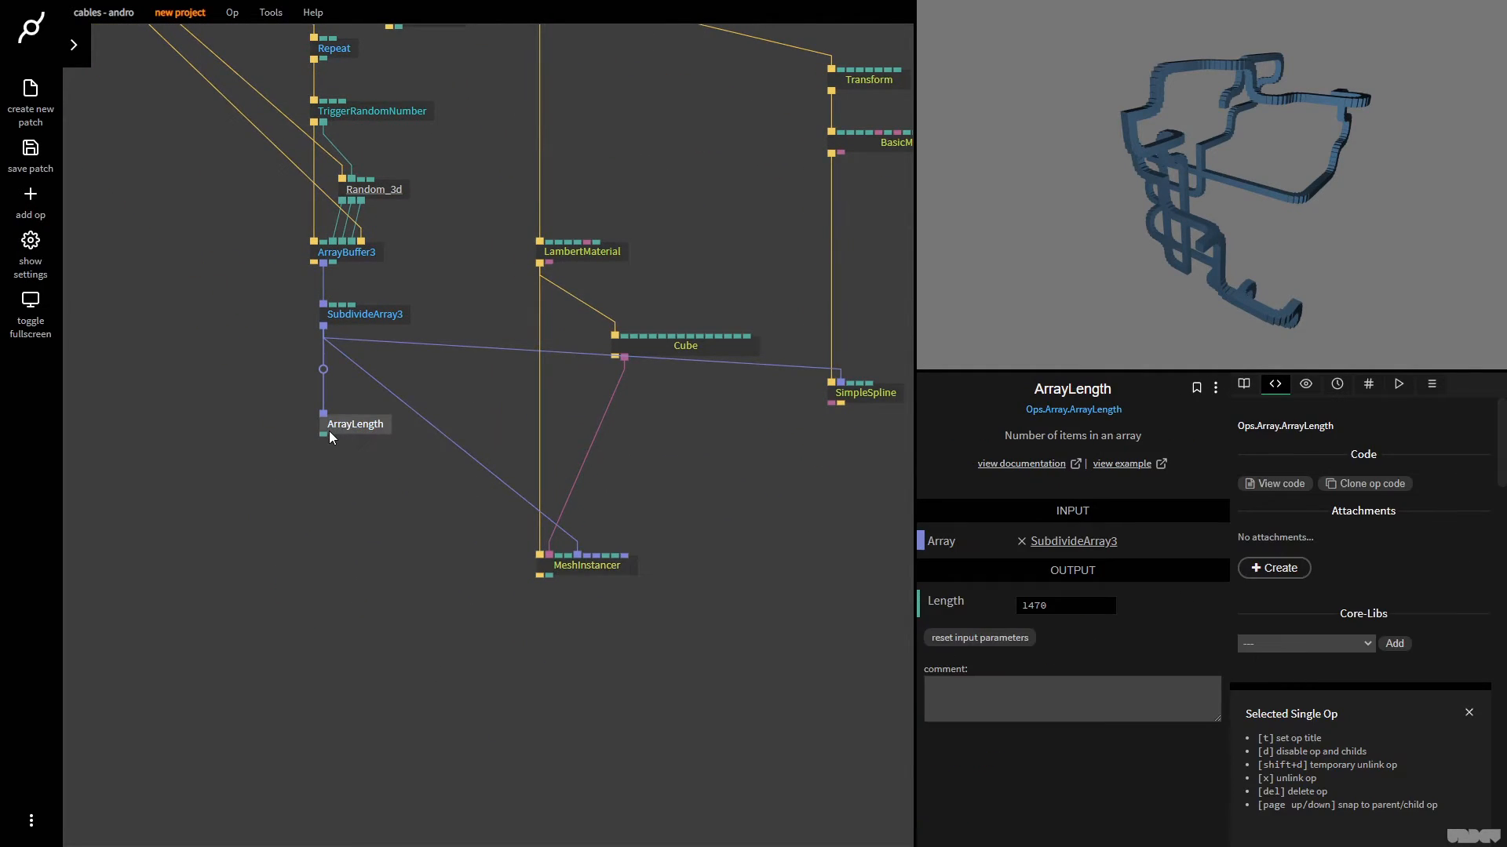
left_click_drag(327, 437, 327, 508)
type("div")
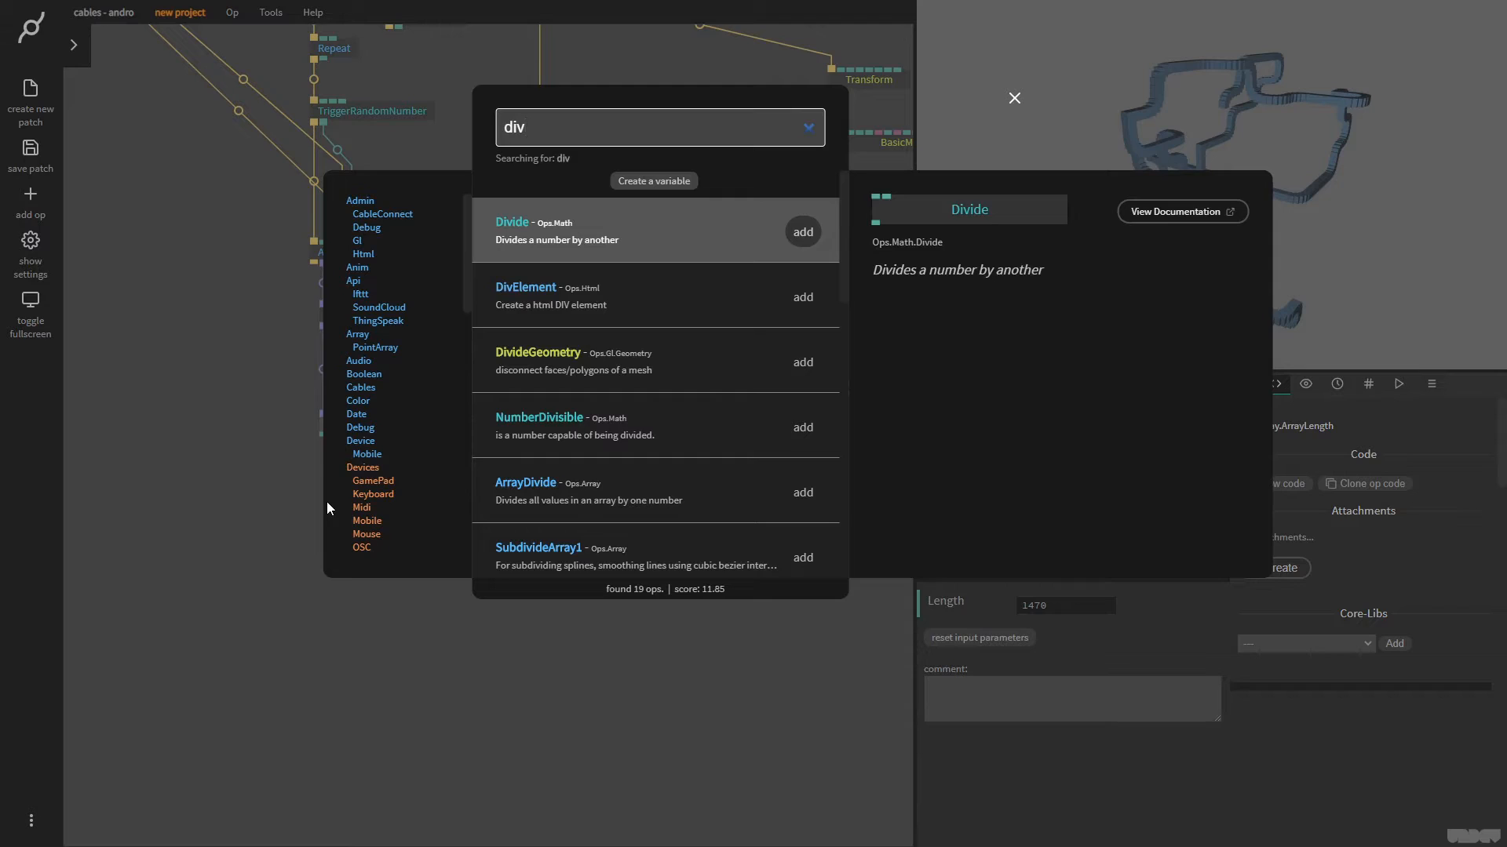
key("Return")
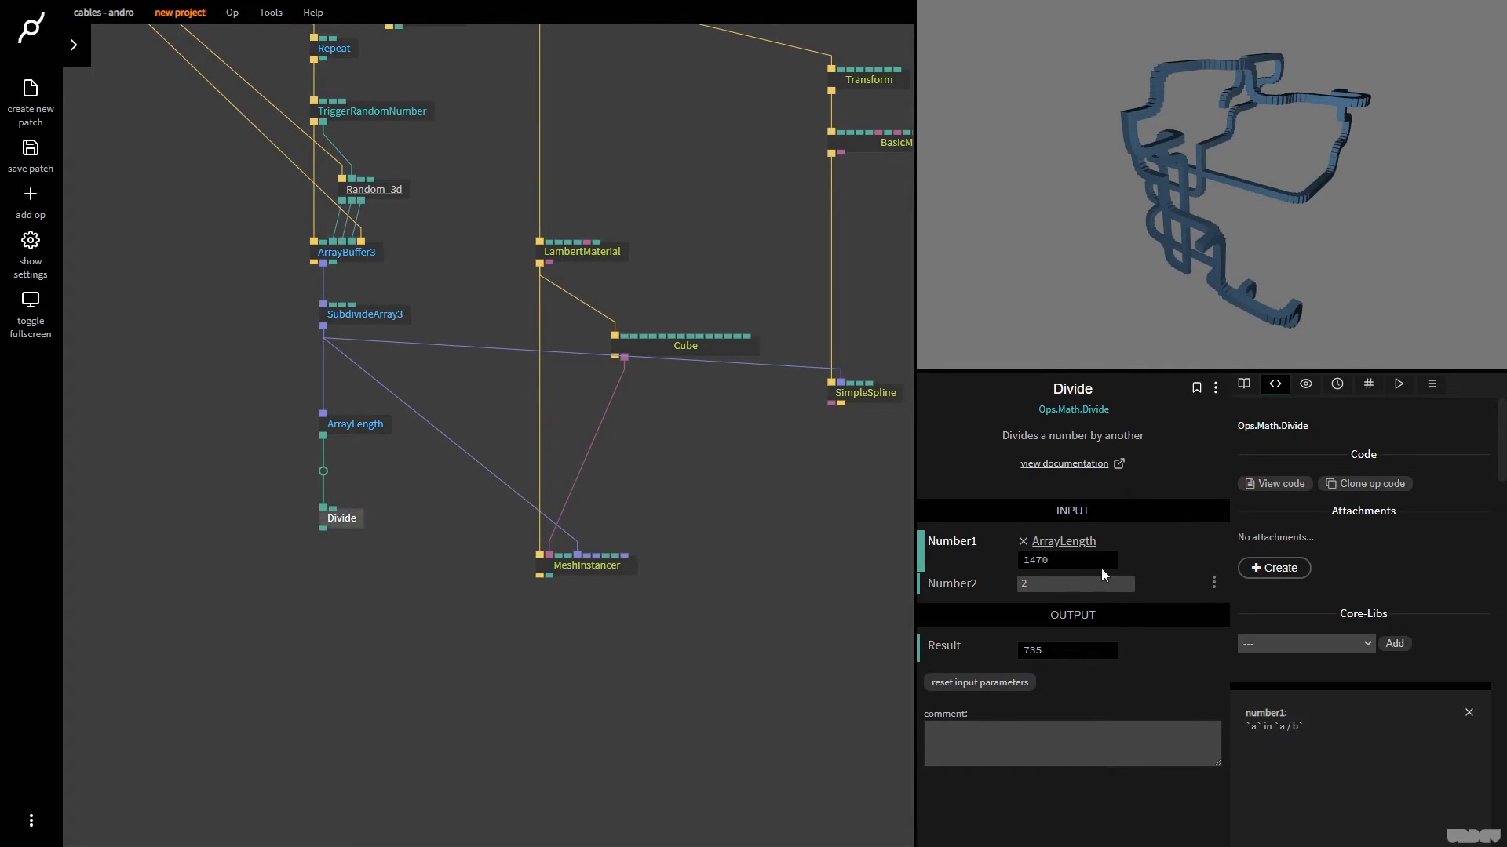
key("F11")
left_click(321, 640)
Move Divide closer to ArrayLength, feed its result into a new Array op in 0-1 mode, and inspect the generated values
left_click_drag(355, 519, 322, 543)
left_click(350, 482)
type("array")
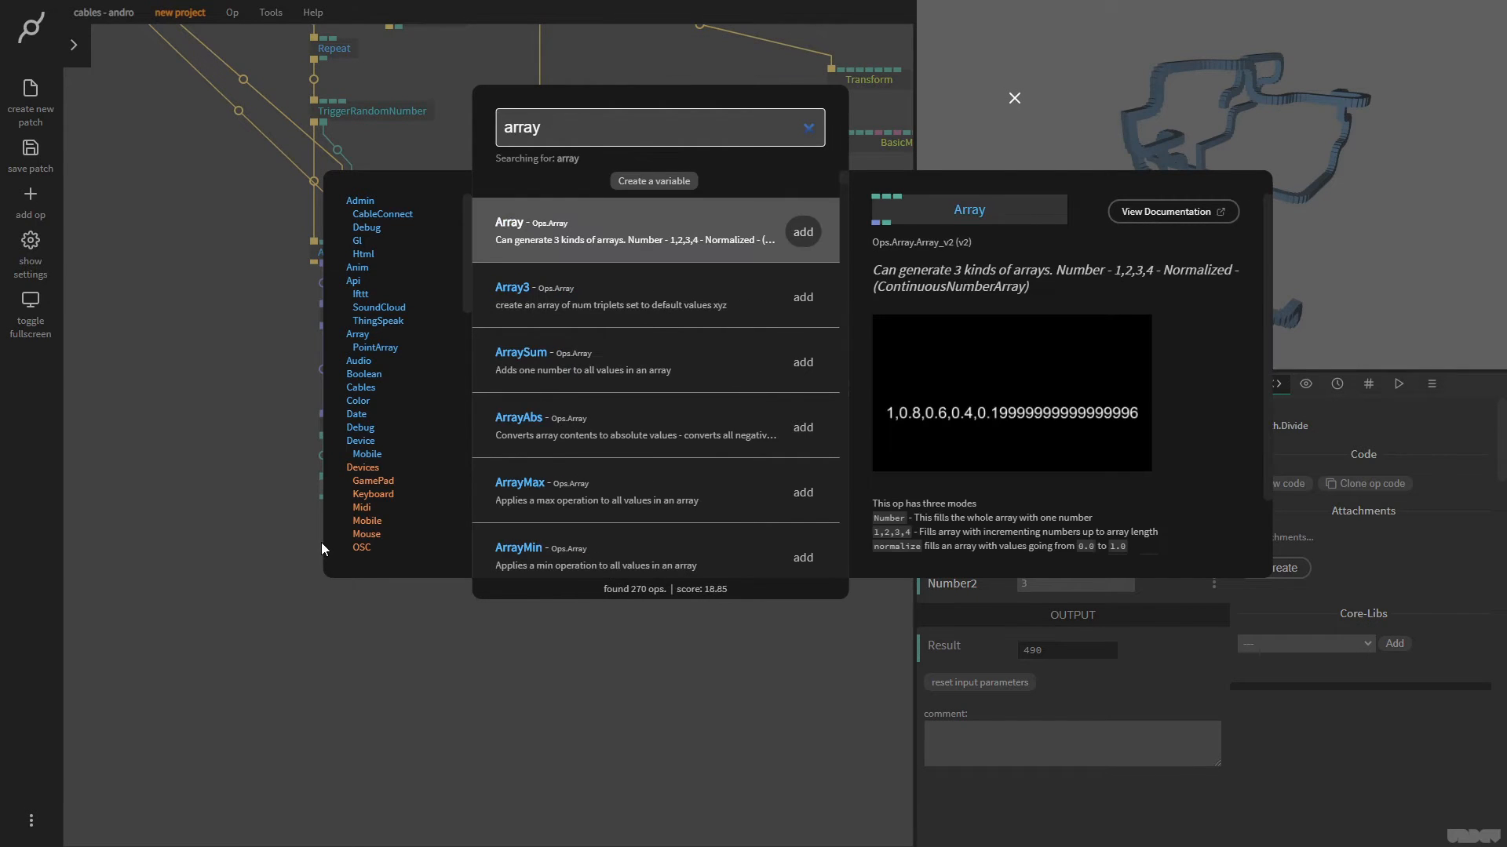
key("Return")
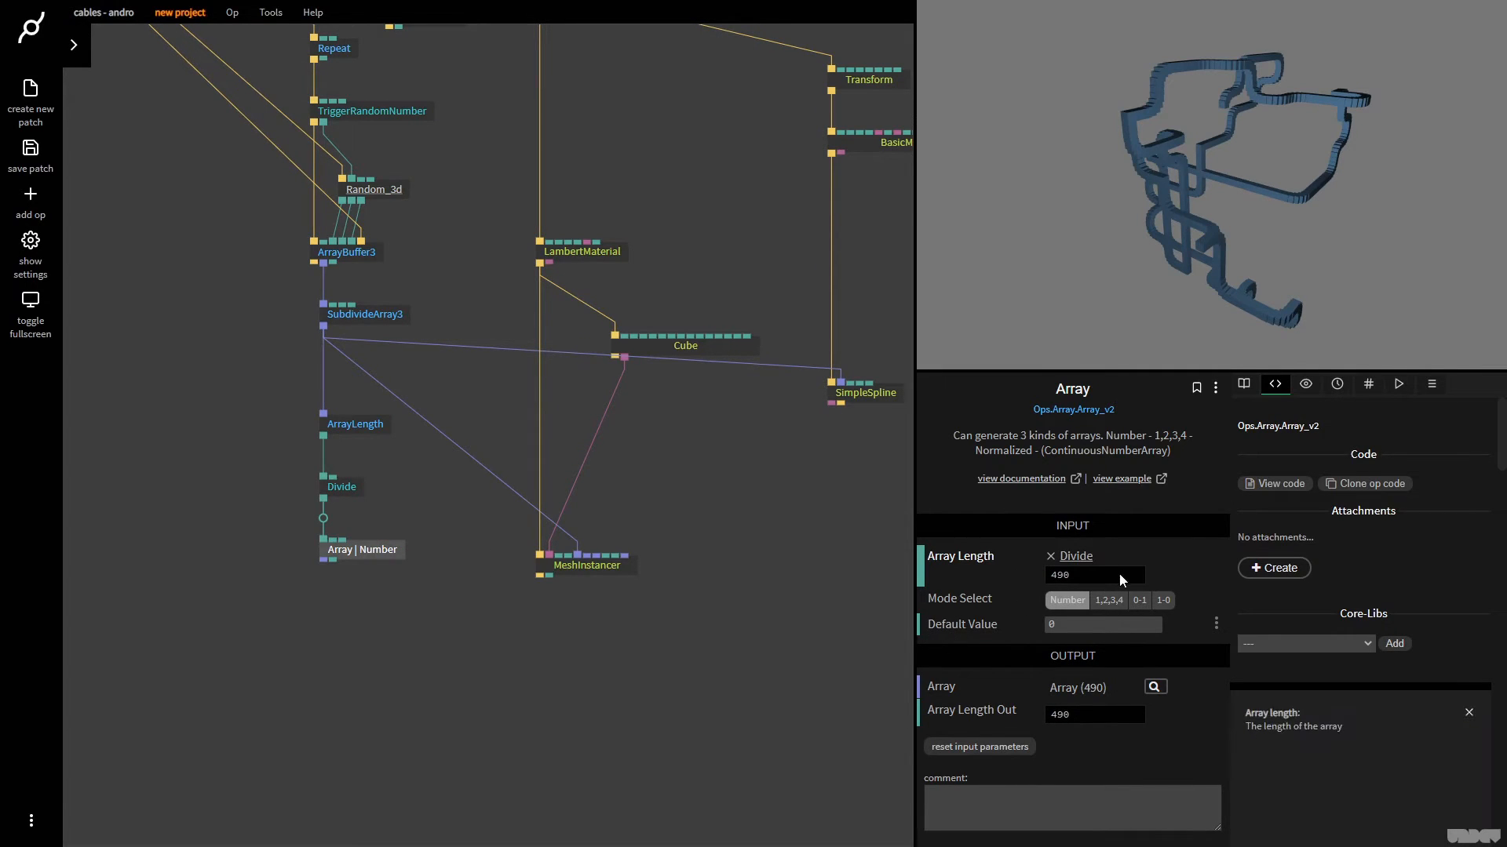
left_click(1141, 601)
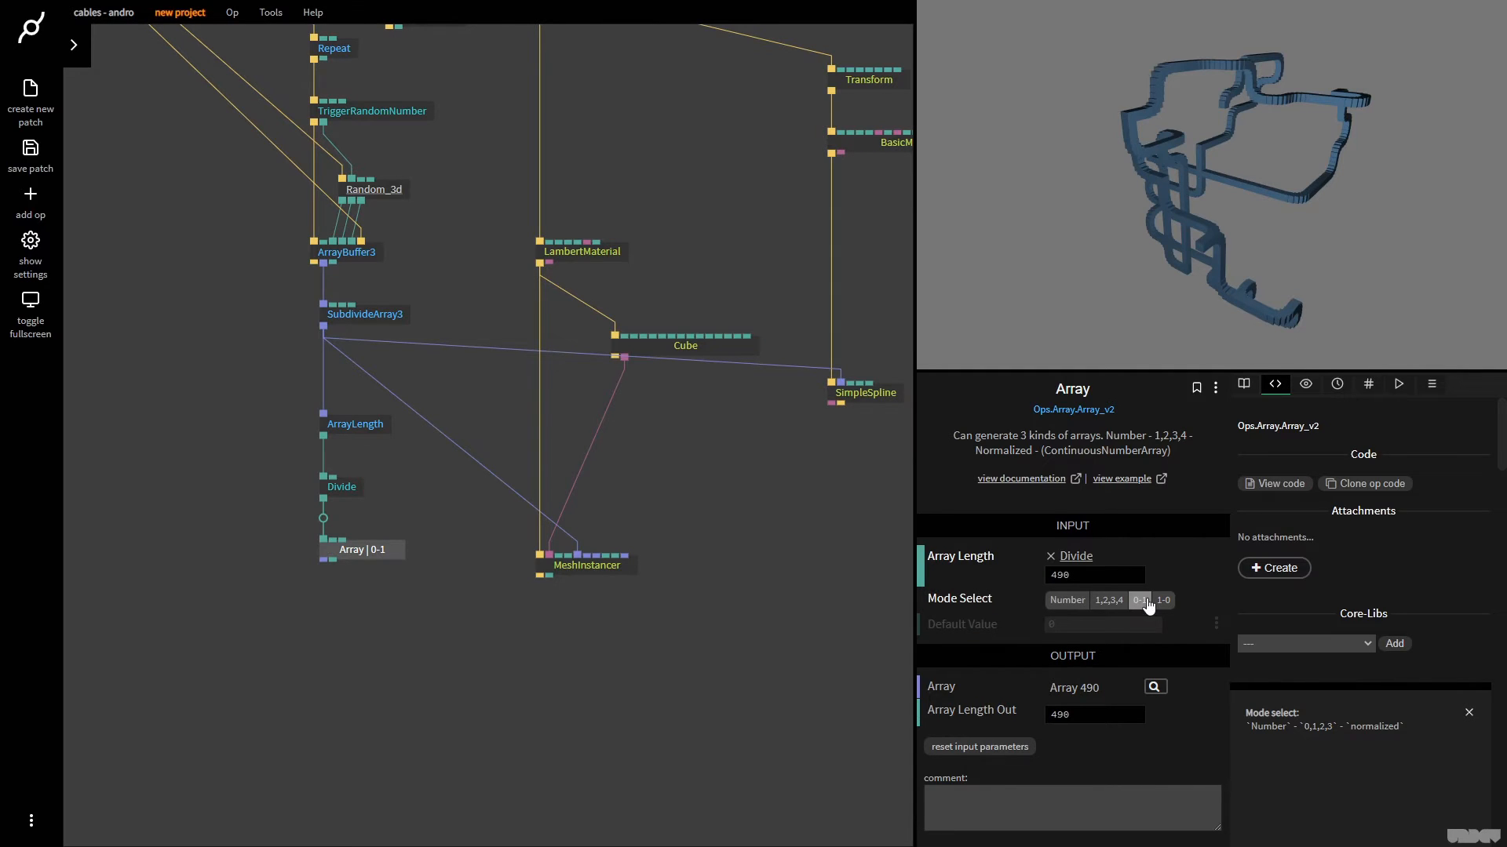
left_click(1154, 689)
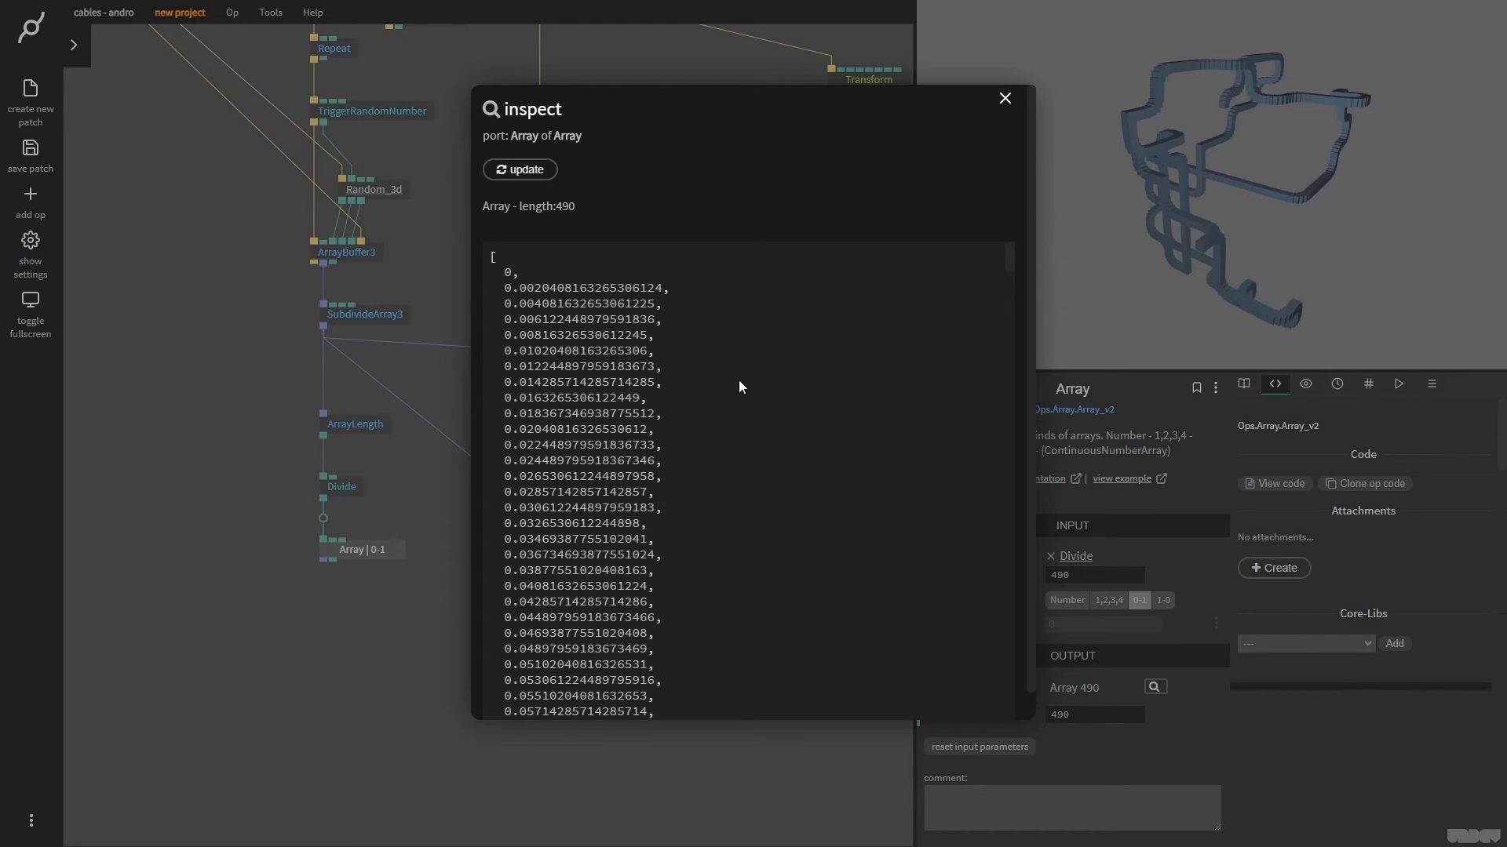
scroll(948, 303, "down", 6)
left_click_drag(1009, 317, 1018, 711)
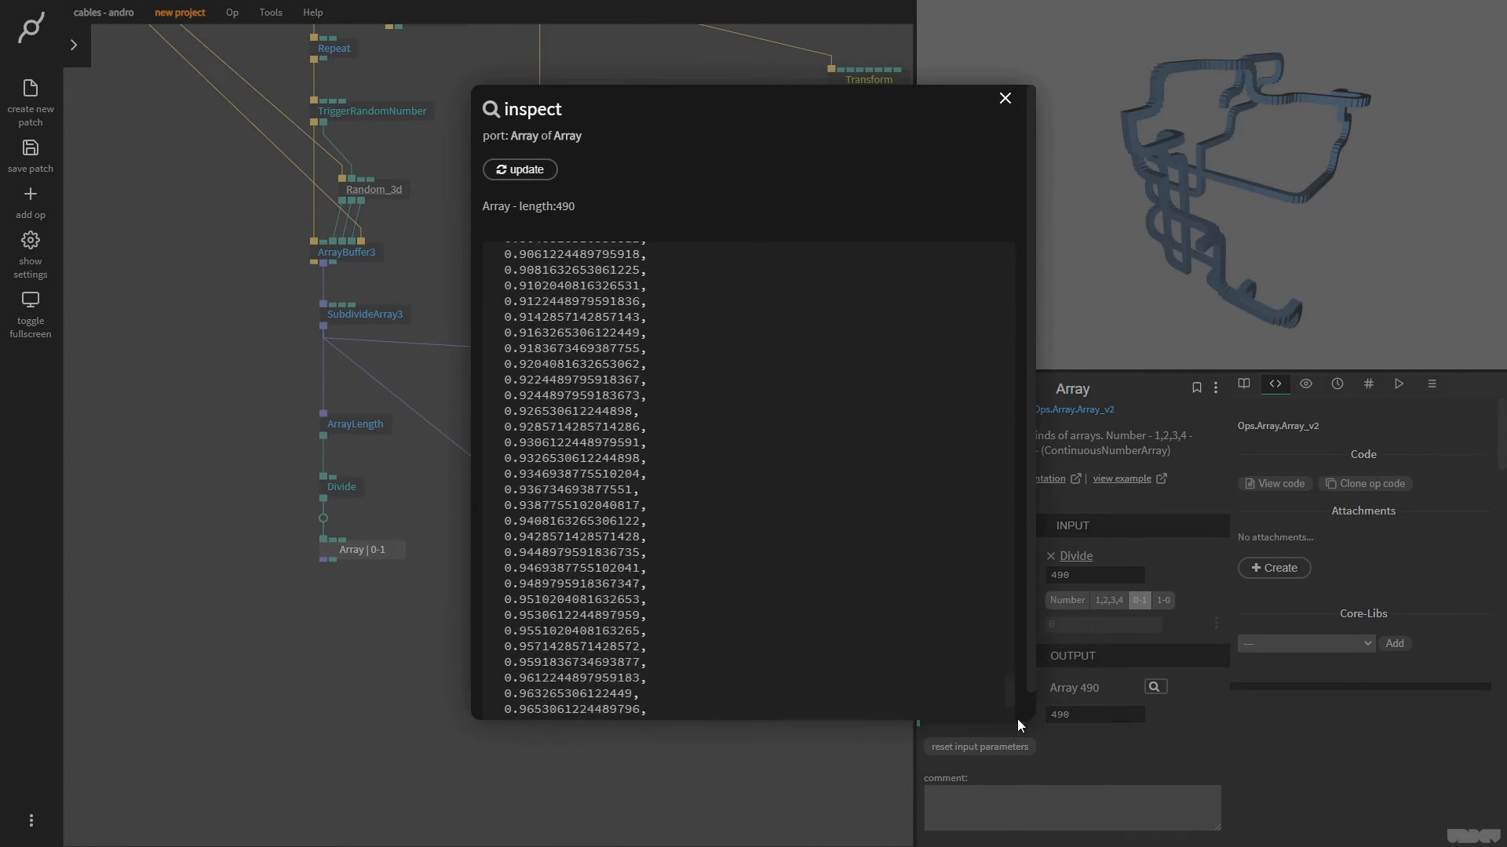
left_click(1006, 99)
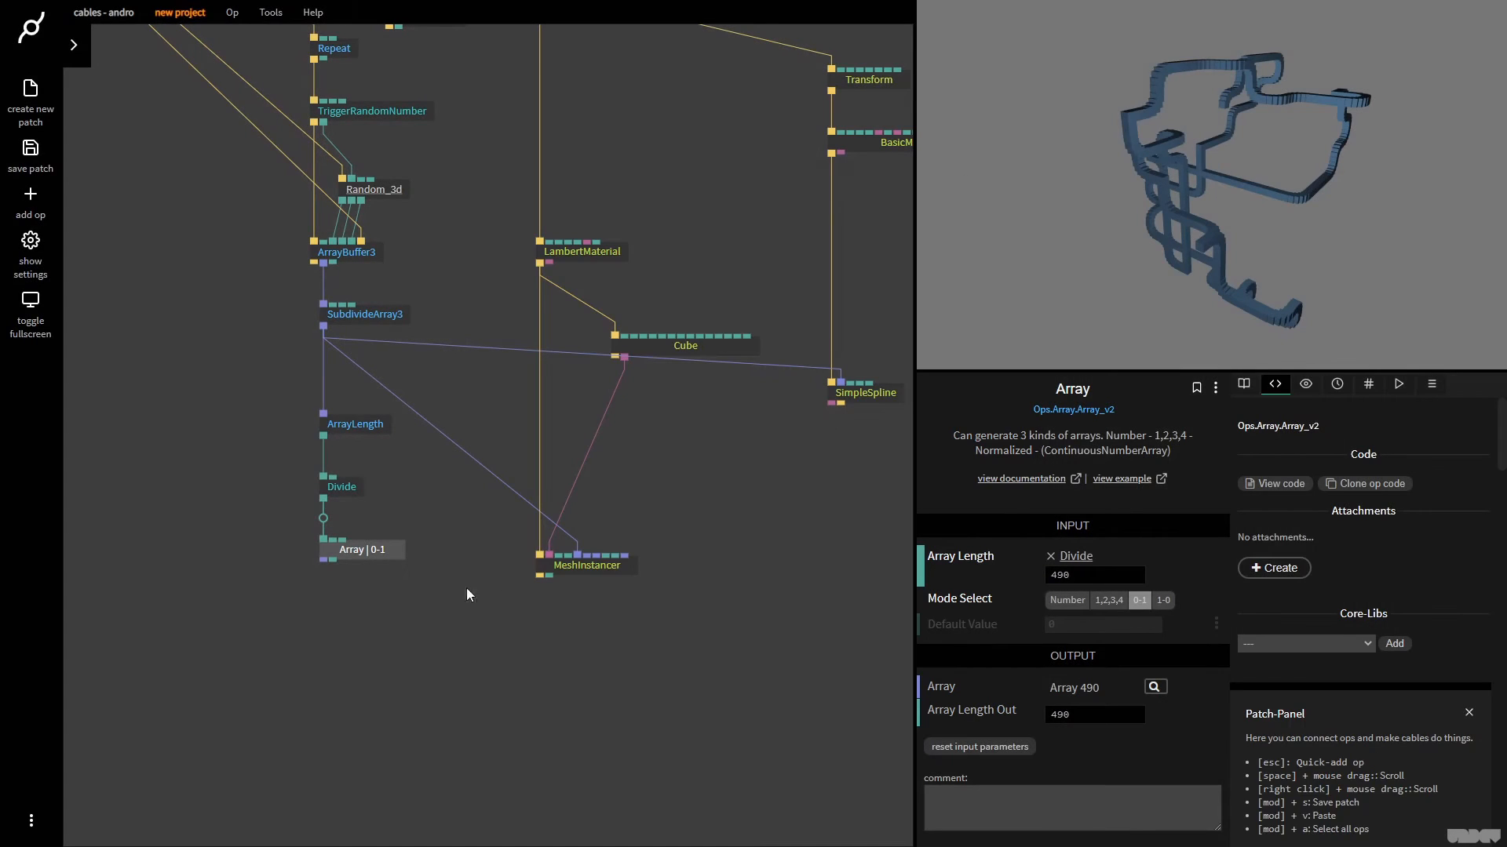
Add an ArrayPack3 op with the Array output as Array 1, and trigger it from LambertMaterial
left_click_drag(325, 560, 310, 634)
type("arraypack3")
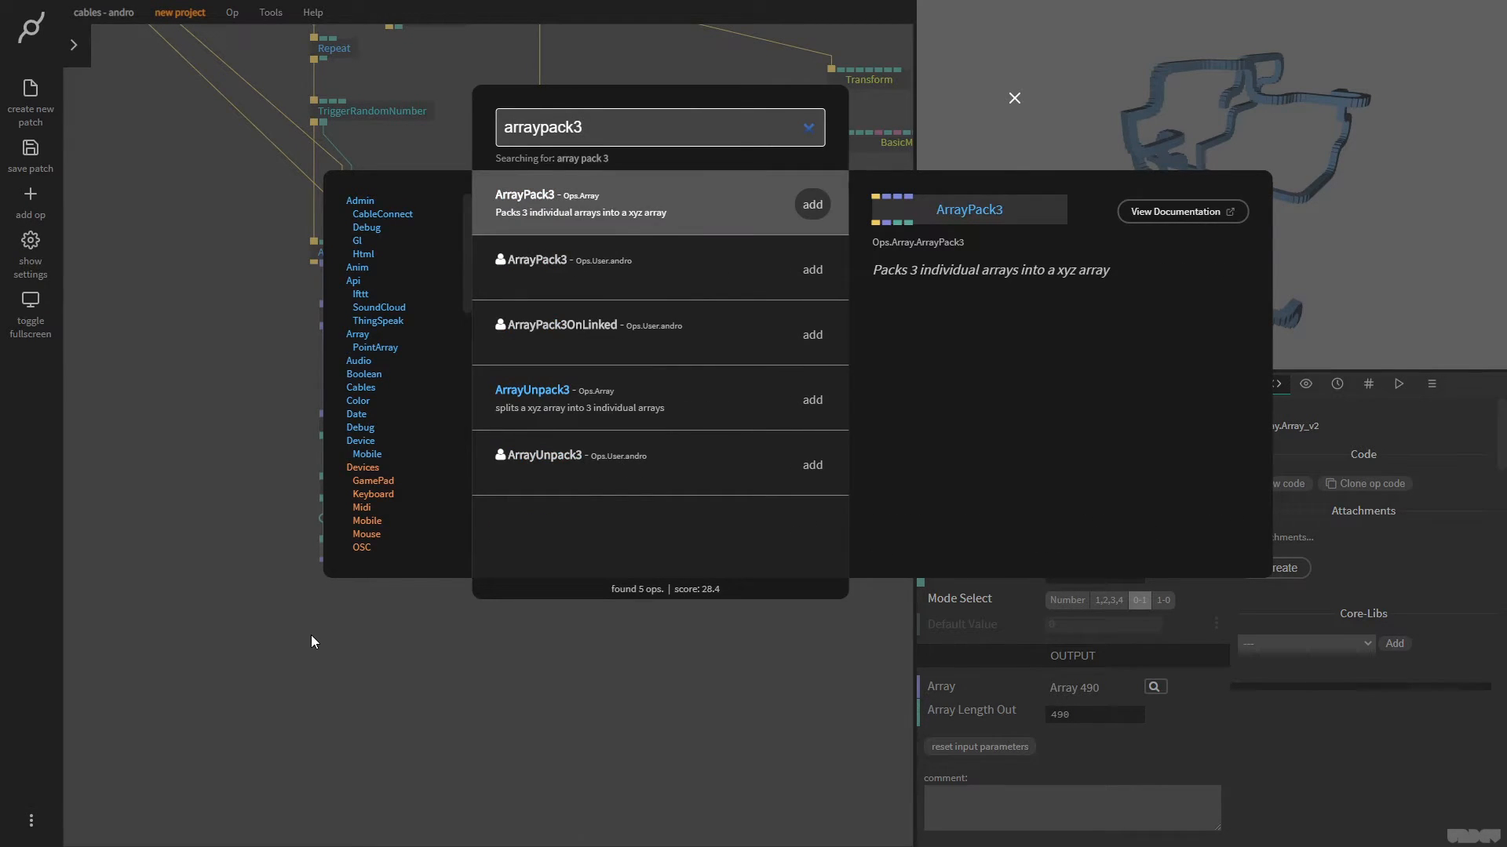
key("Return")
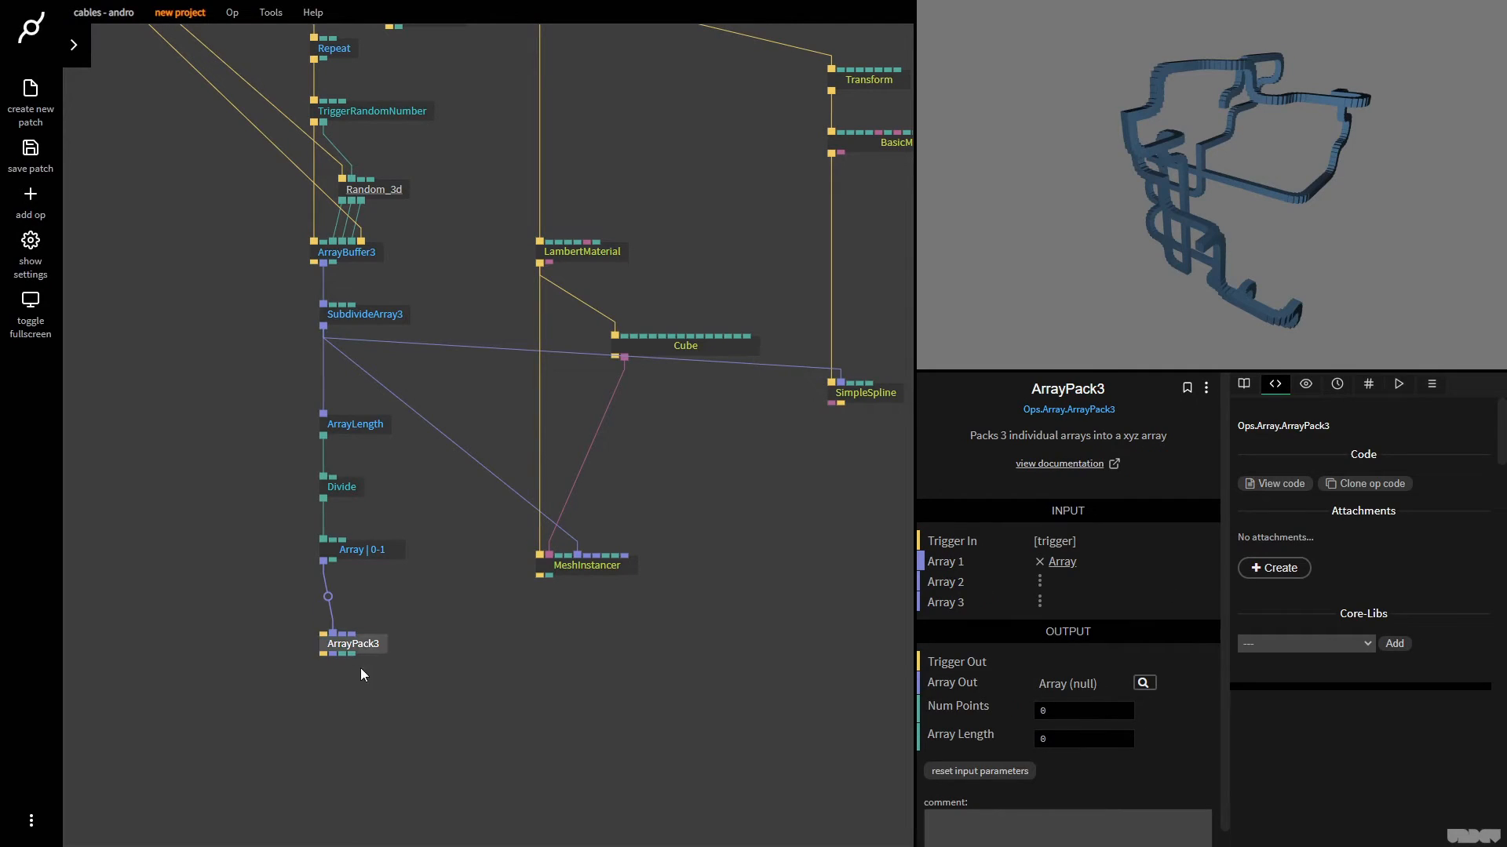
left_click_drag(373, 645, 369, 687)
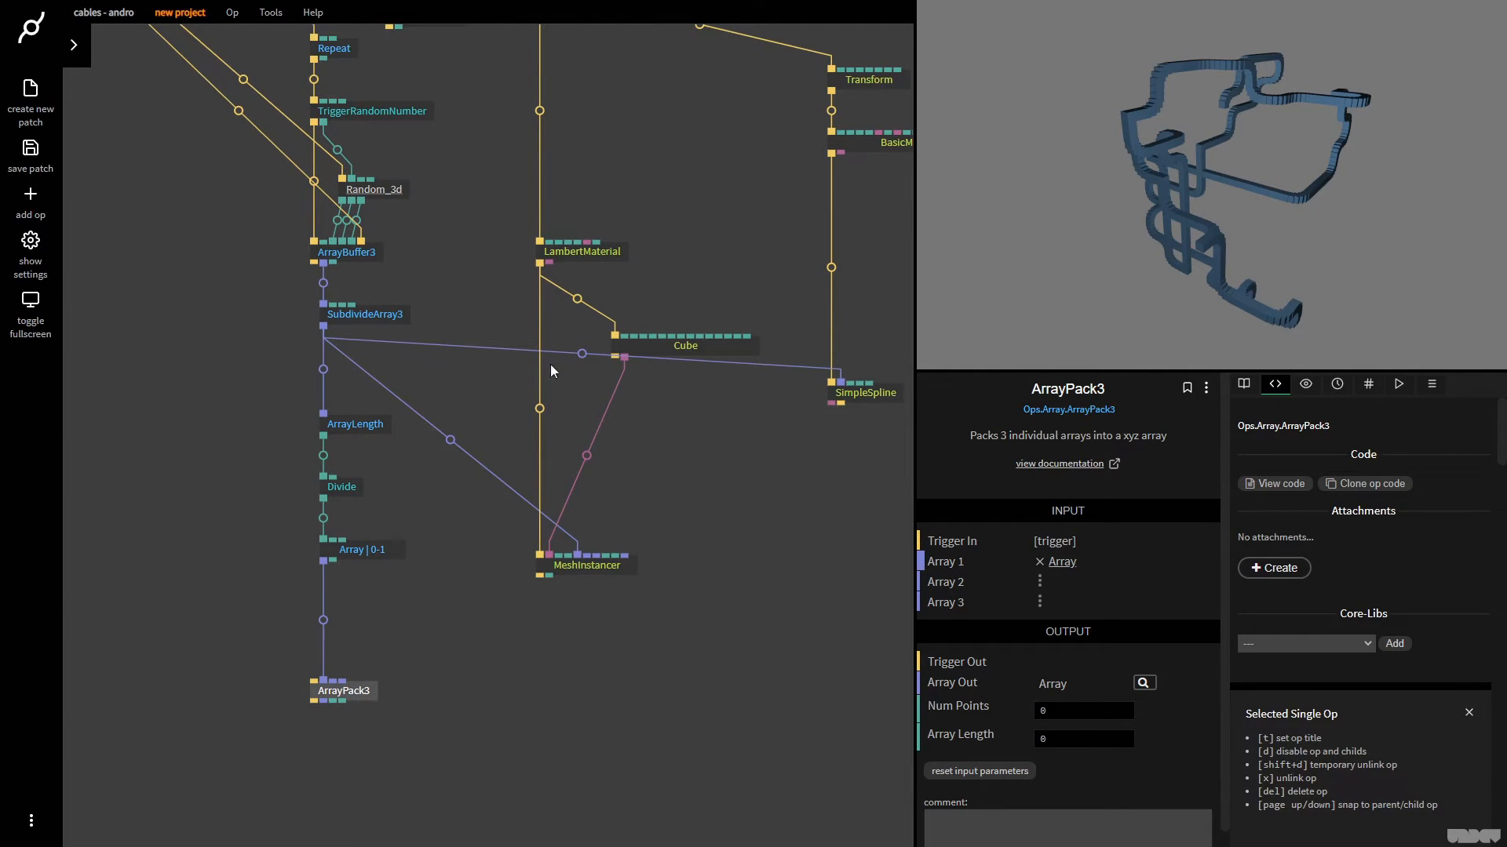
left_click_drag(540, 264, 461, 684)
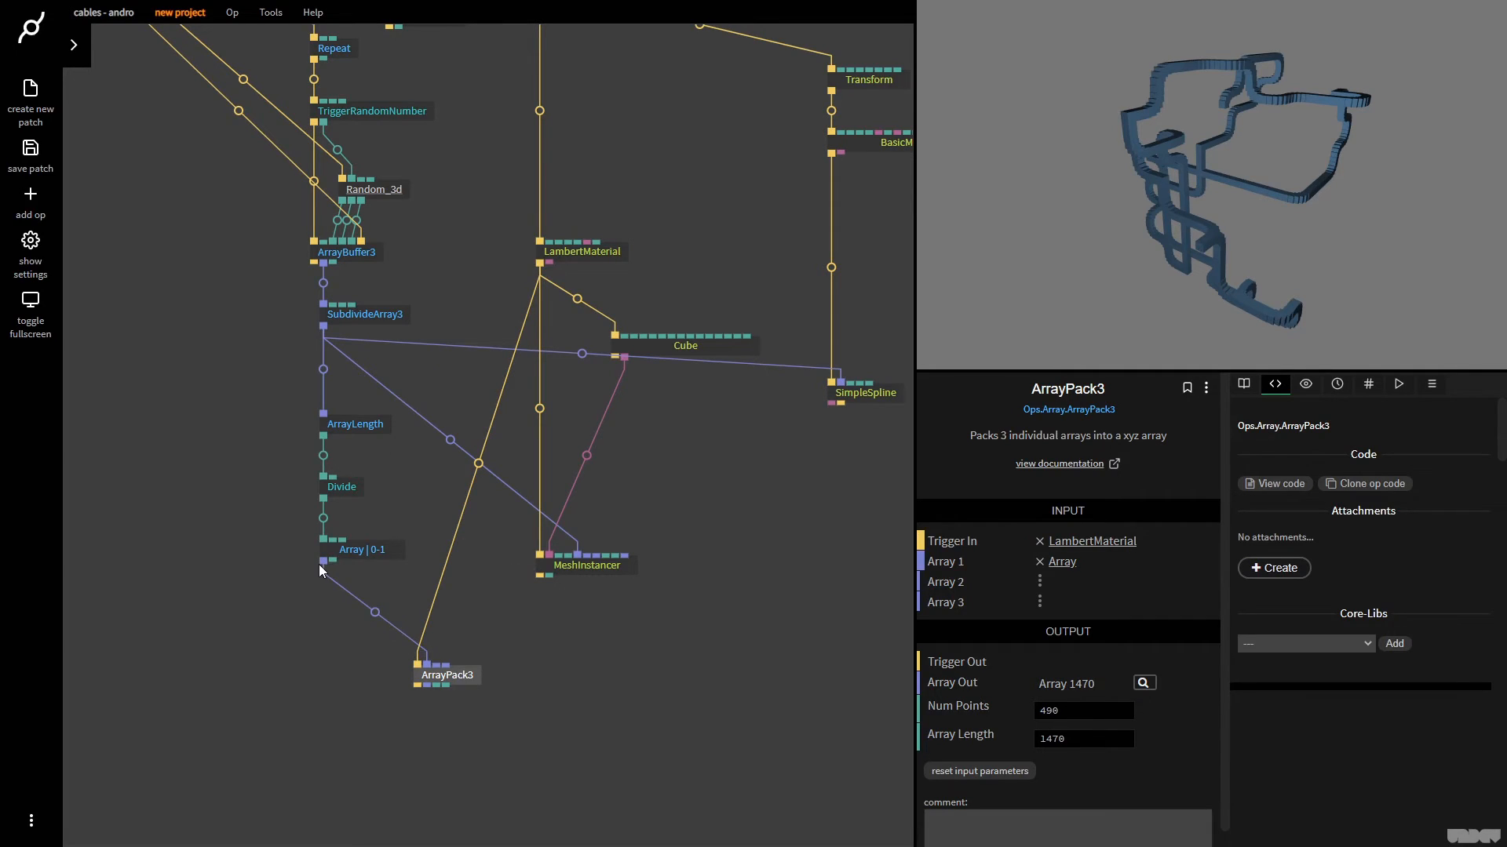
Feed the 0-1 Array op's output into Array 2 and Array 3 of ArrayPack3 as well
mouse_move(324, 567)
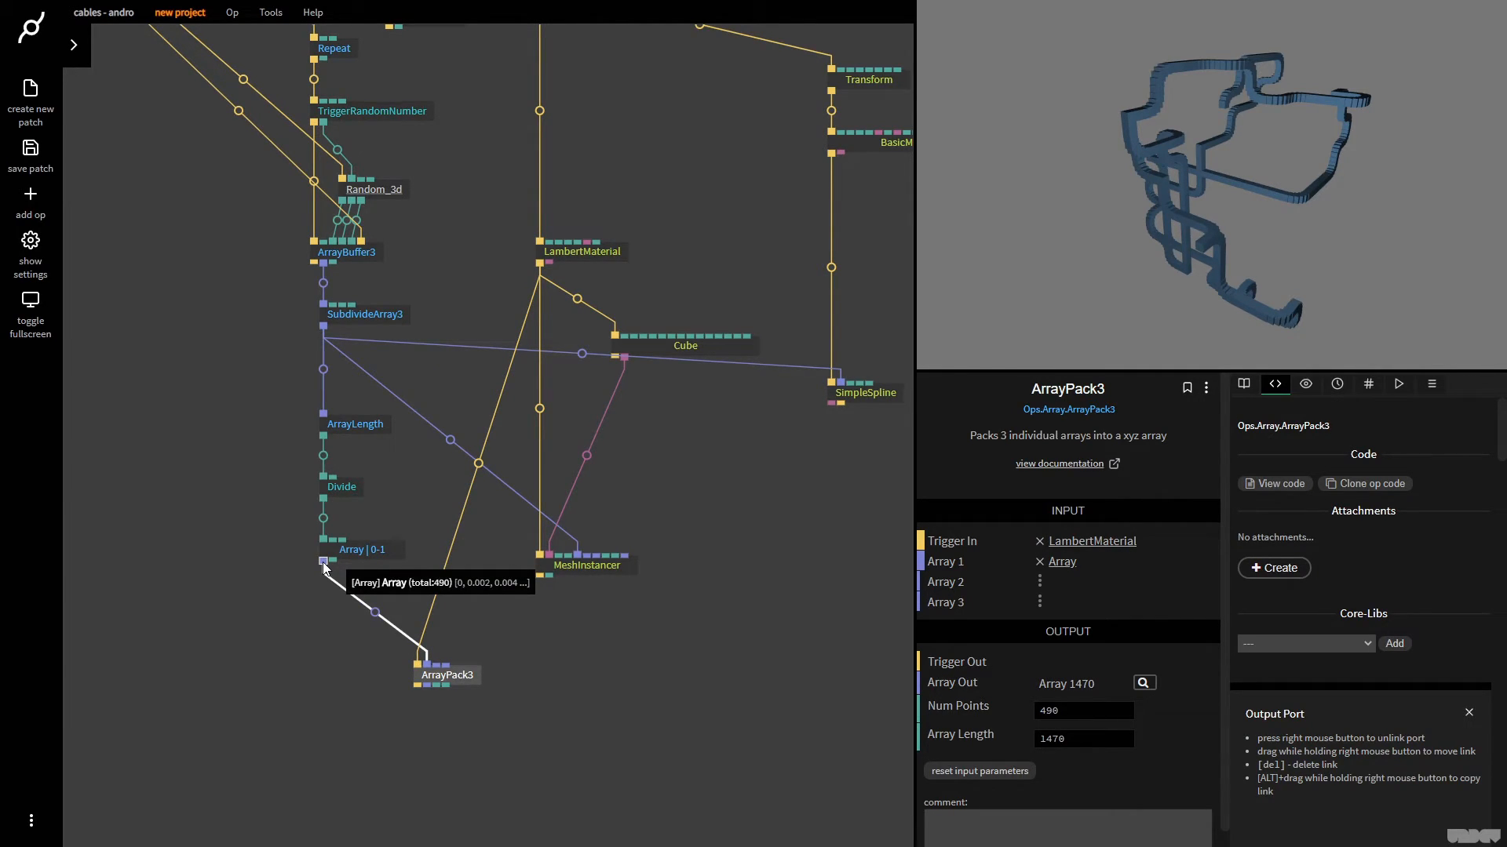
mouse_move(430, 671)
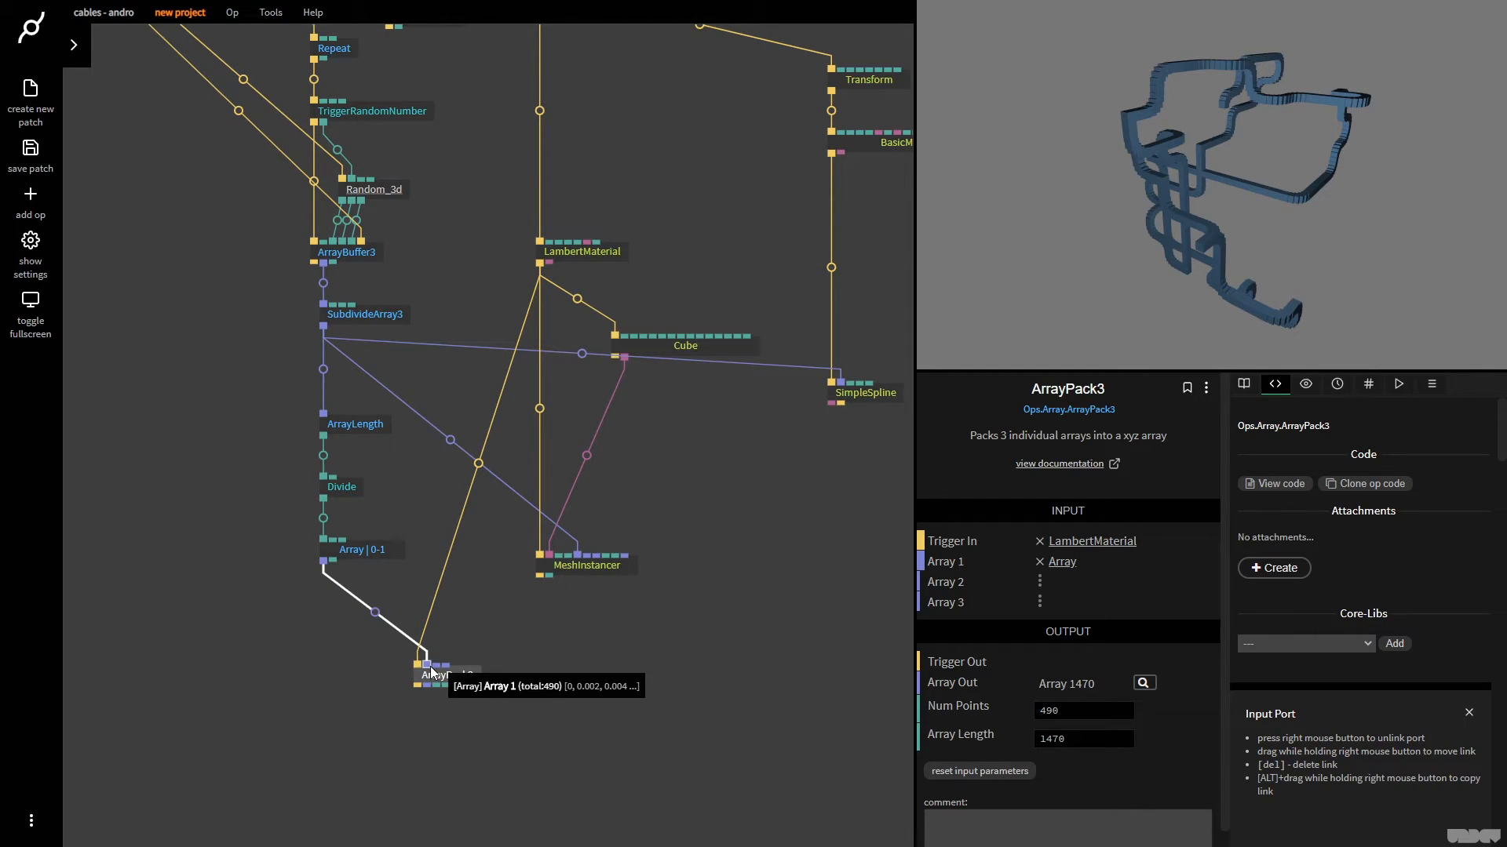
left_click_drag(431, 667, 444, 666)
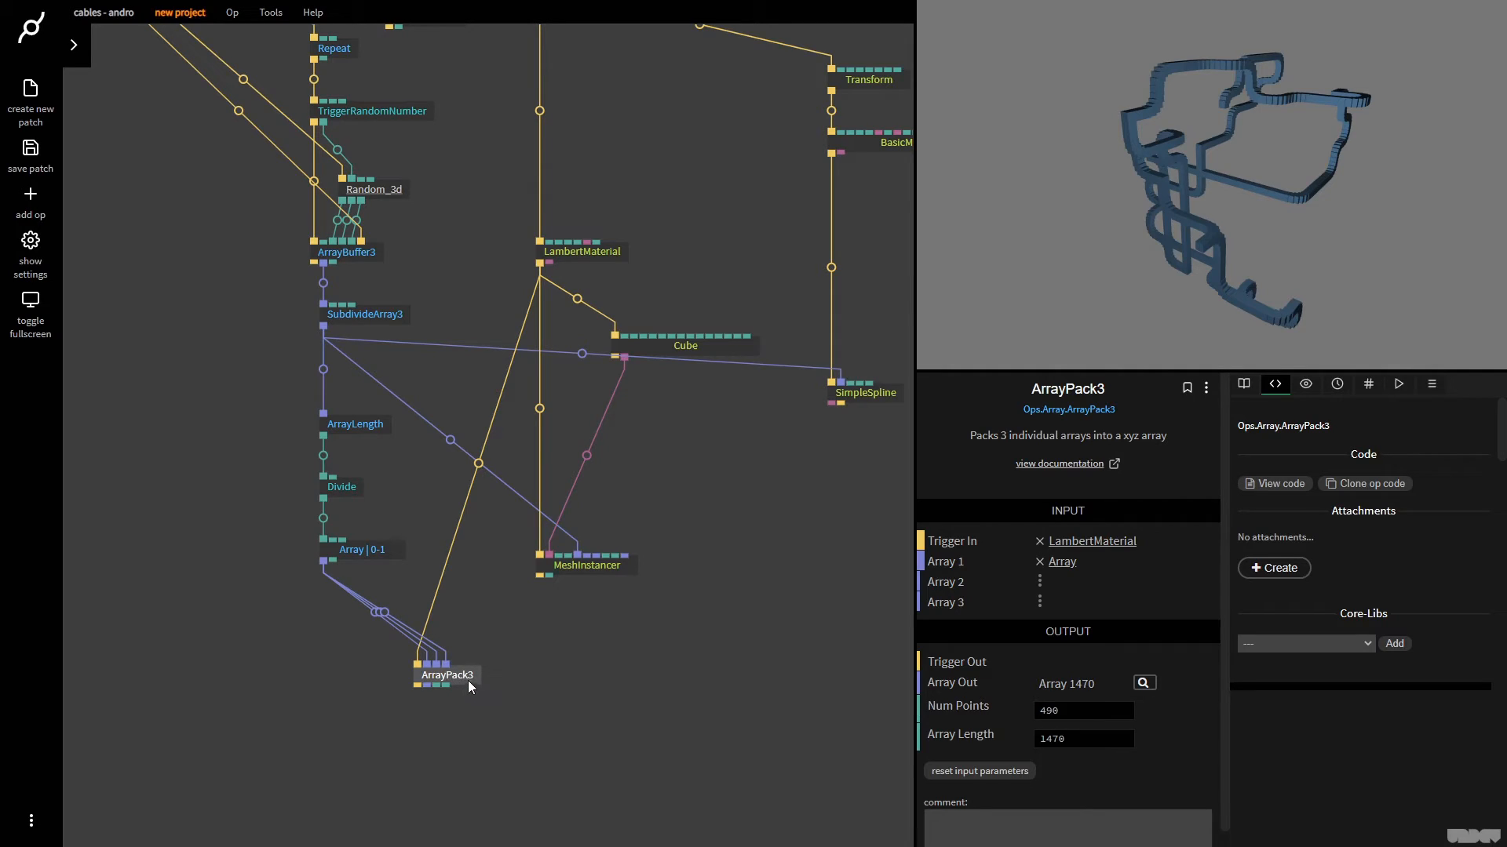
Connect ArrayPack3's Array Out to MeshInstancer's Scale Array and inspect the scaled cubes along the path
left_click(470, 680)
left_click_drag(430, 684, 592, 566)
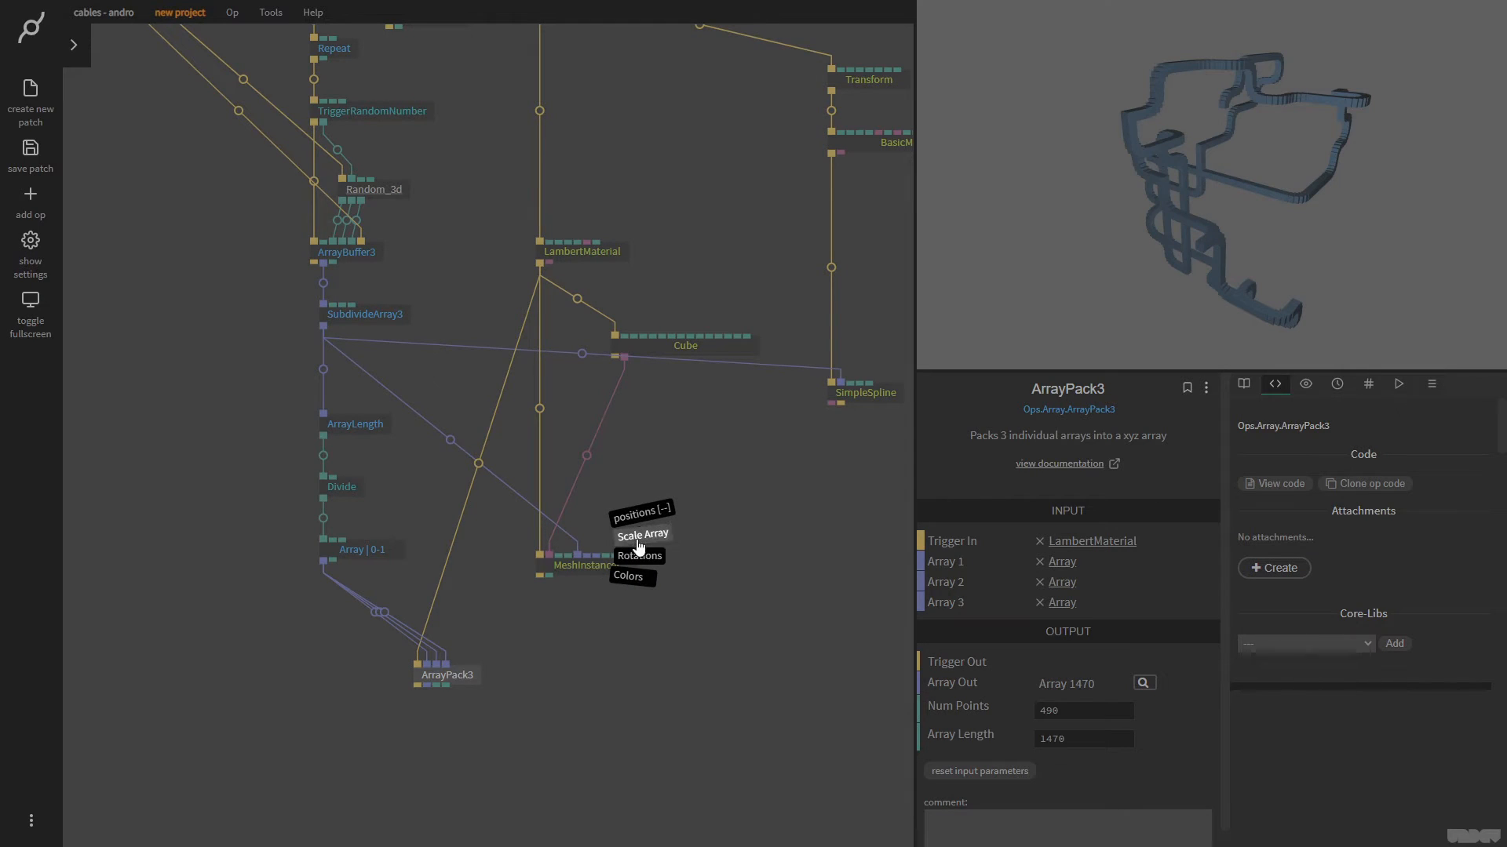
left_click(640, 539)
left_click_drag(1305, 251, 1141, 144)
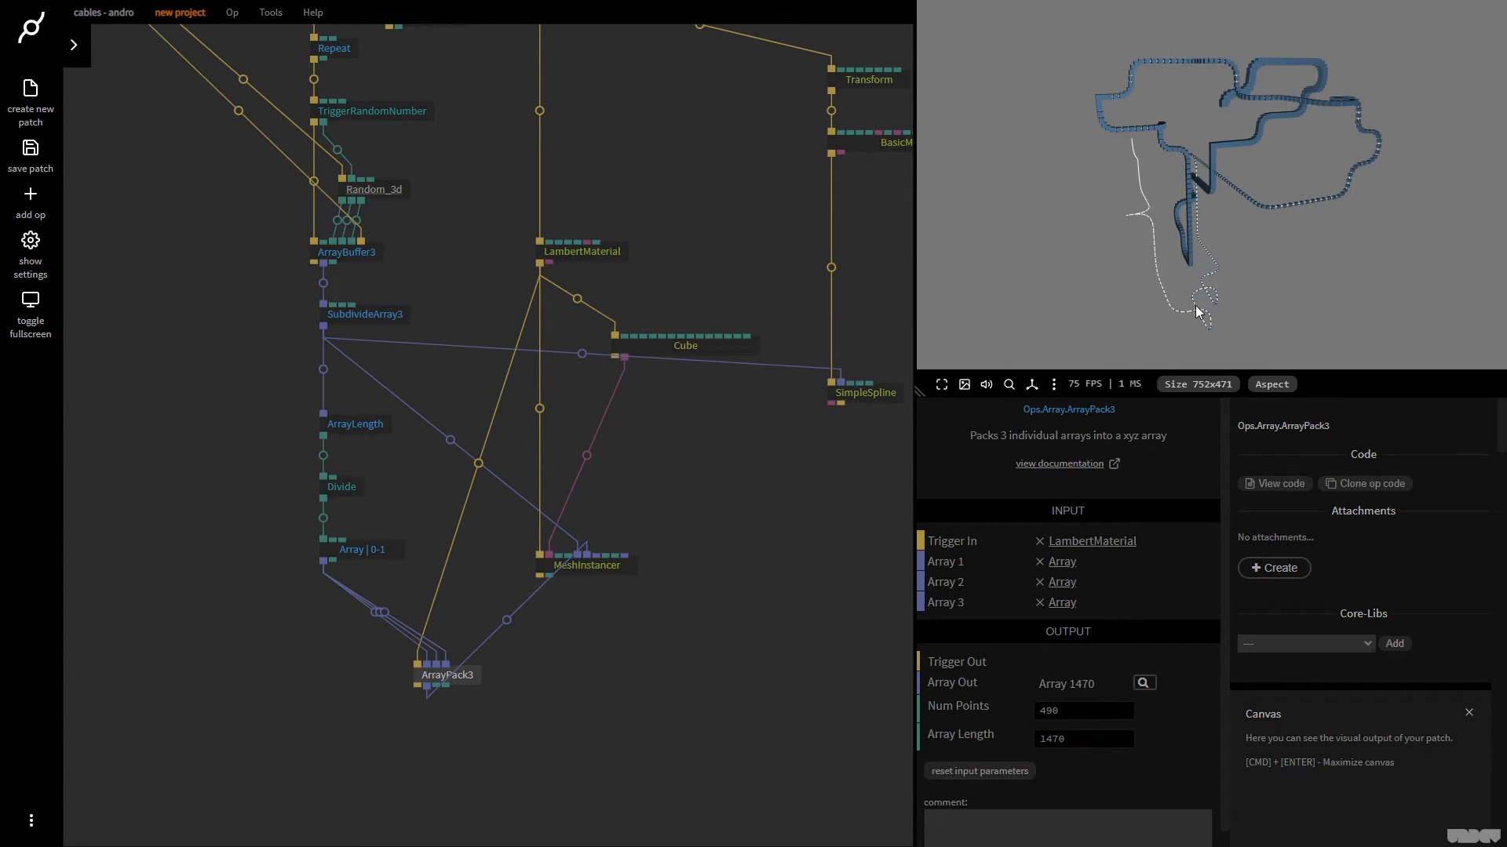
left_click_drag(1146, 243, 1232, 105)
left_click_drag(1194, 205, 1297, 218)
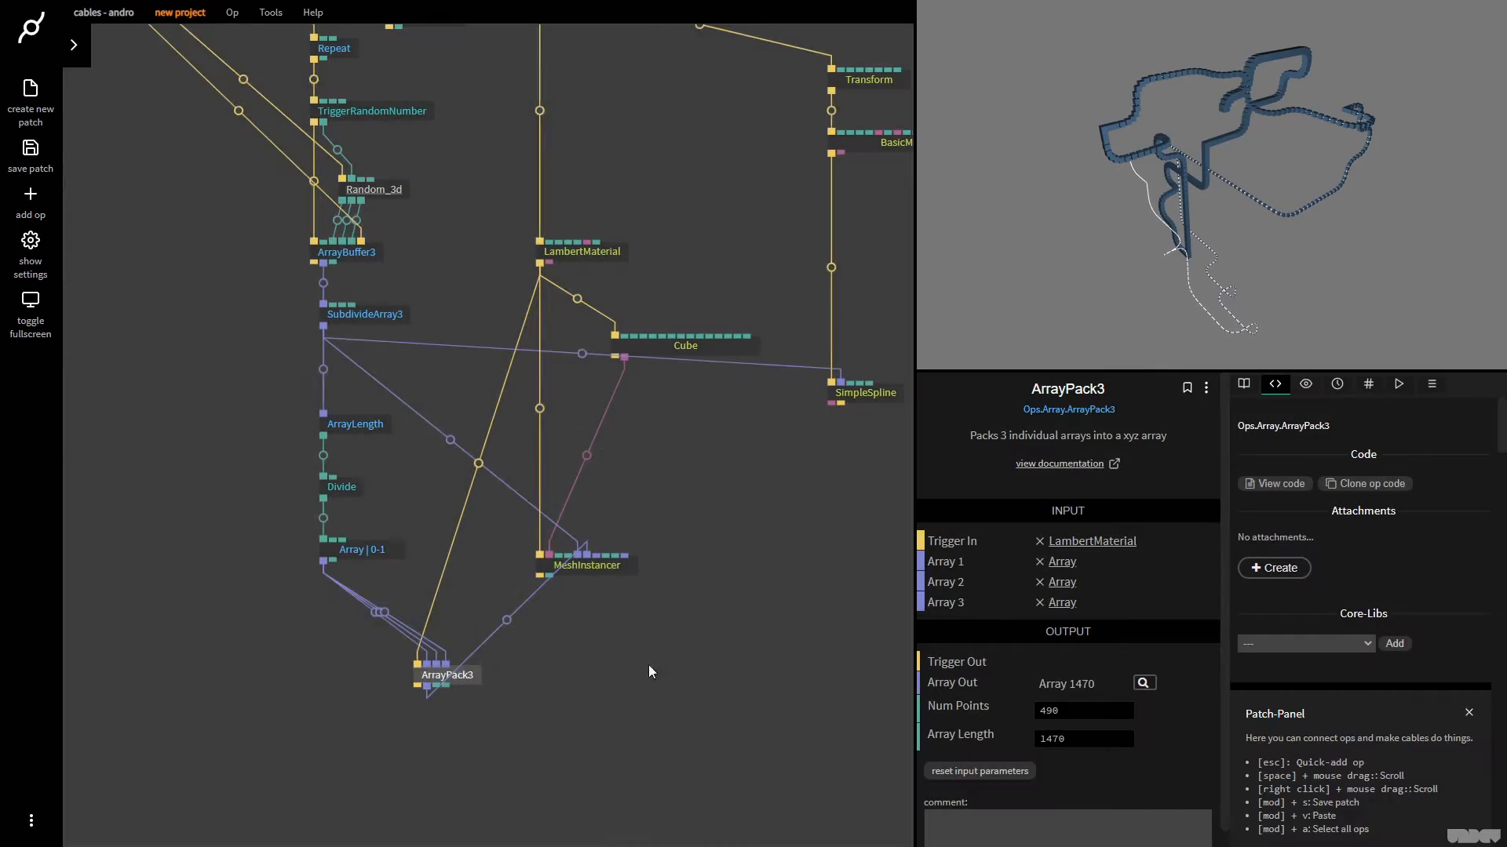
Move MeshInstancer lower and insert an ArraySin op between the 0-1 Array and all three array inputs of ArrayPack3
left_click_drag(570, 570, 587, 774)
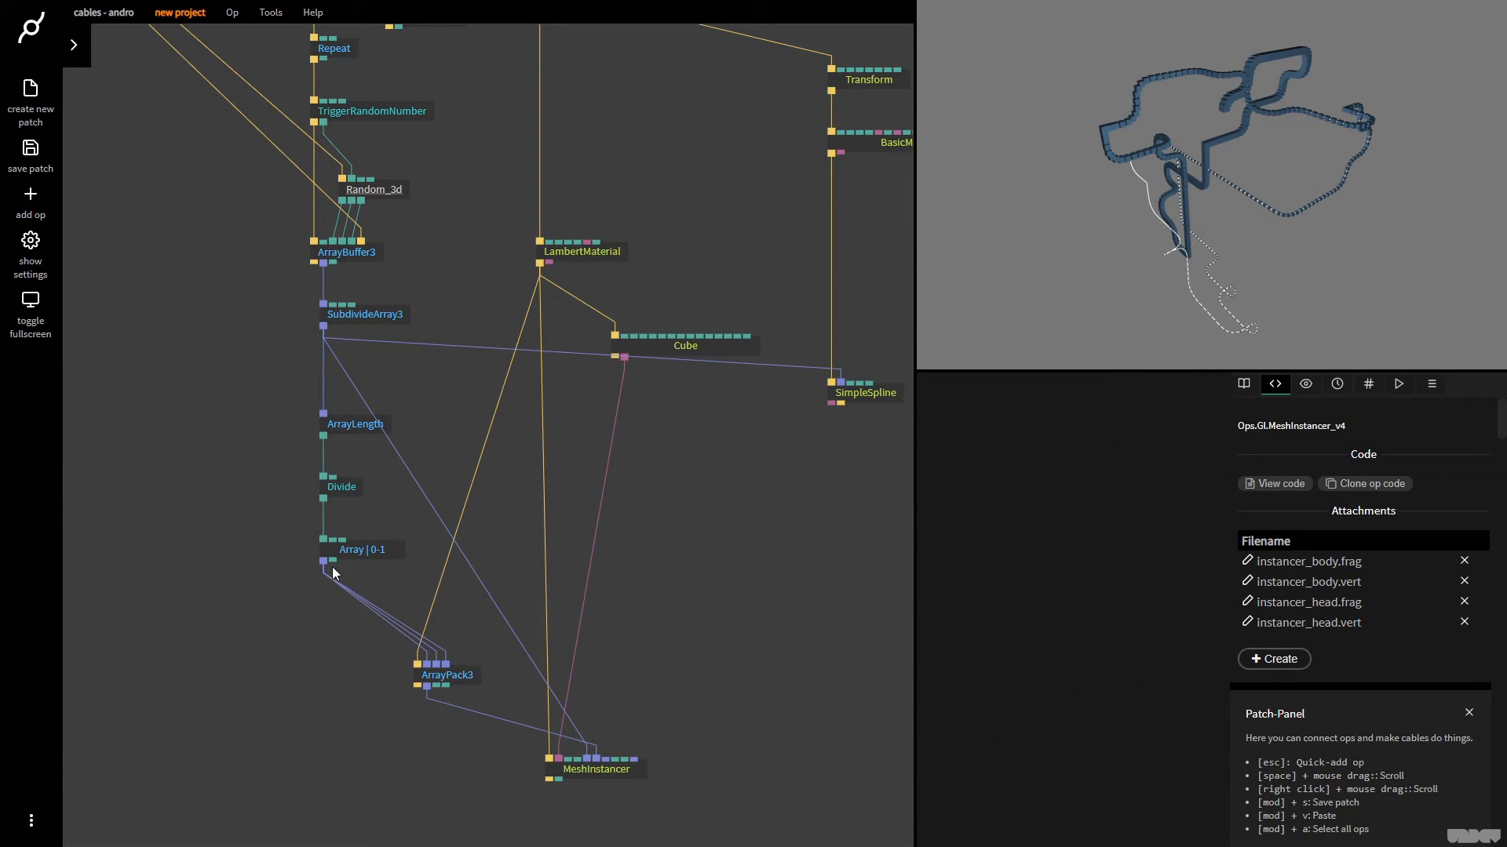
left_click_drag(321, 561, 262, 675)
type("arraysin")
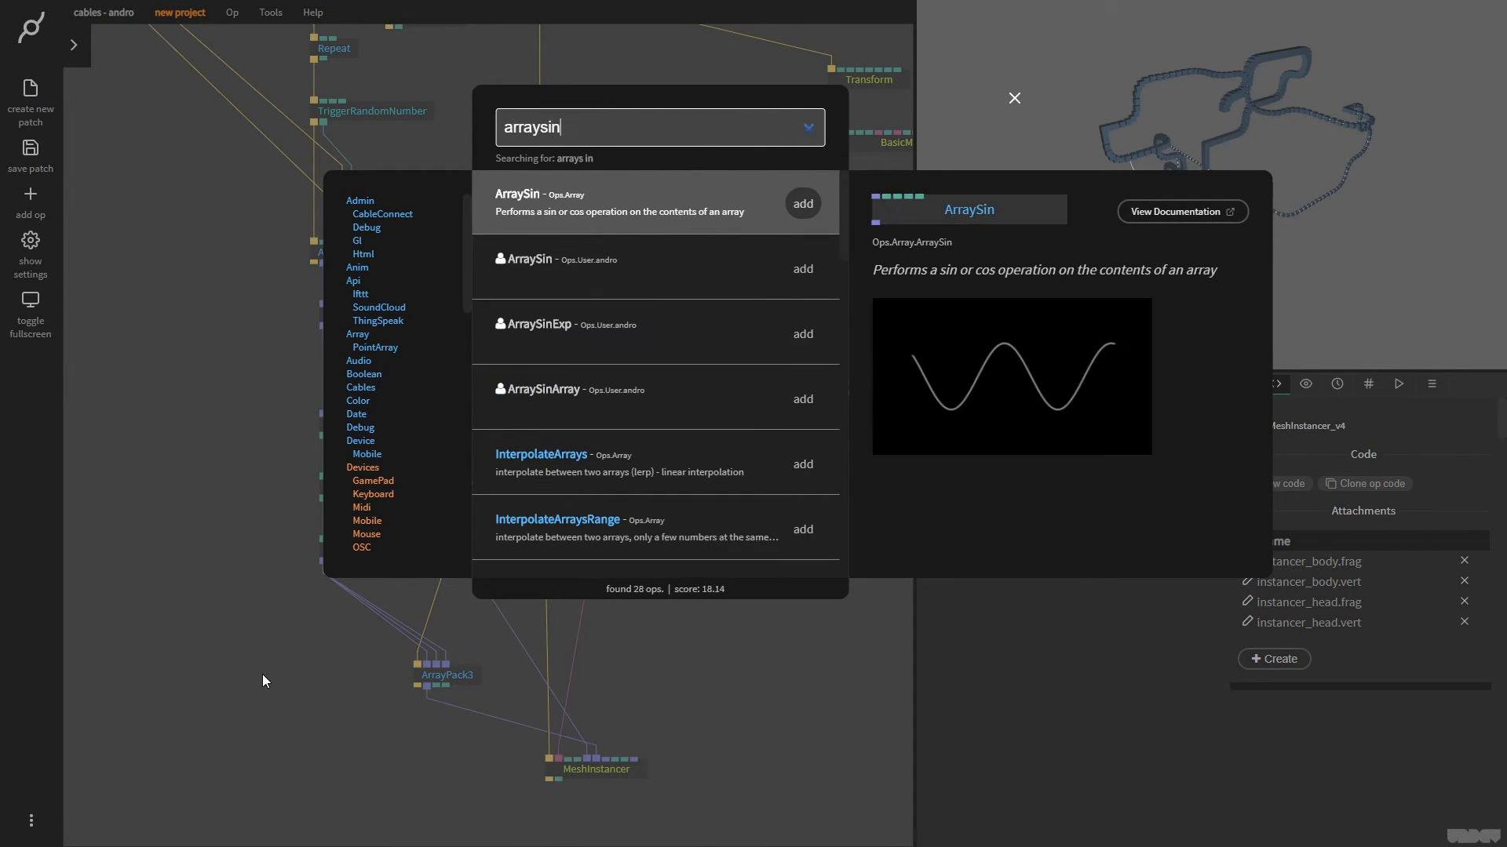
key("Return")
left_click_drag(354, 626, 298, 641)
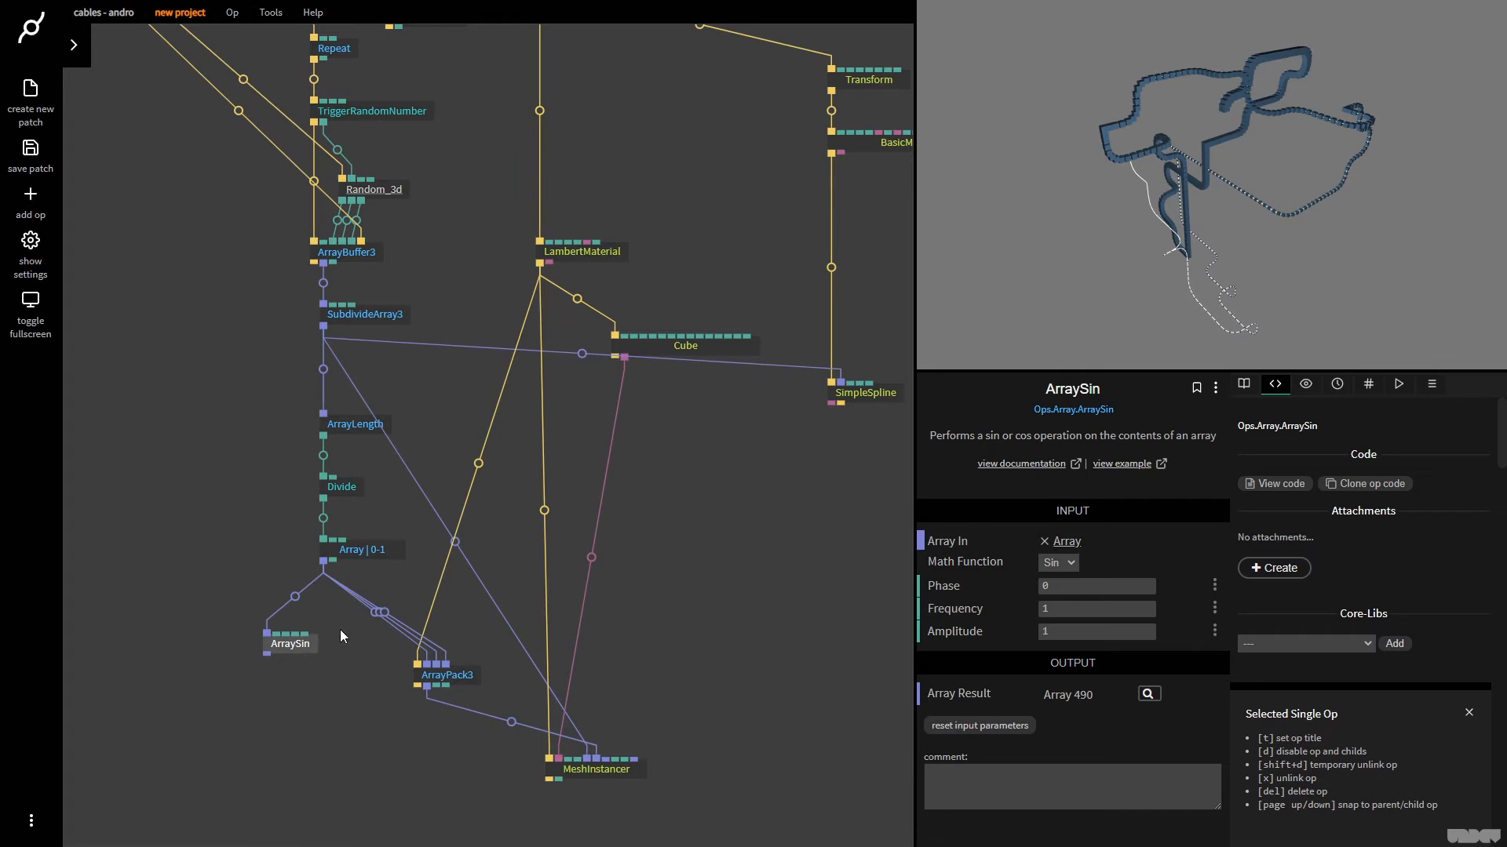
left_click_drag(323, 560, 308, 630)
left_click_drag(324, 560, 346, 617)
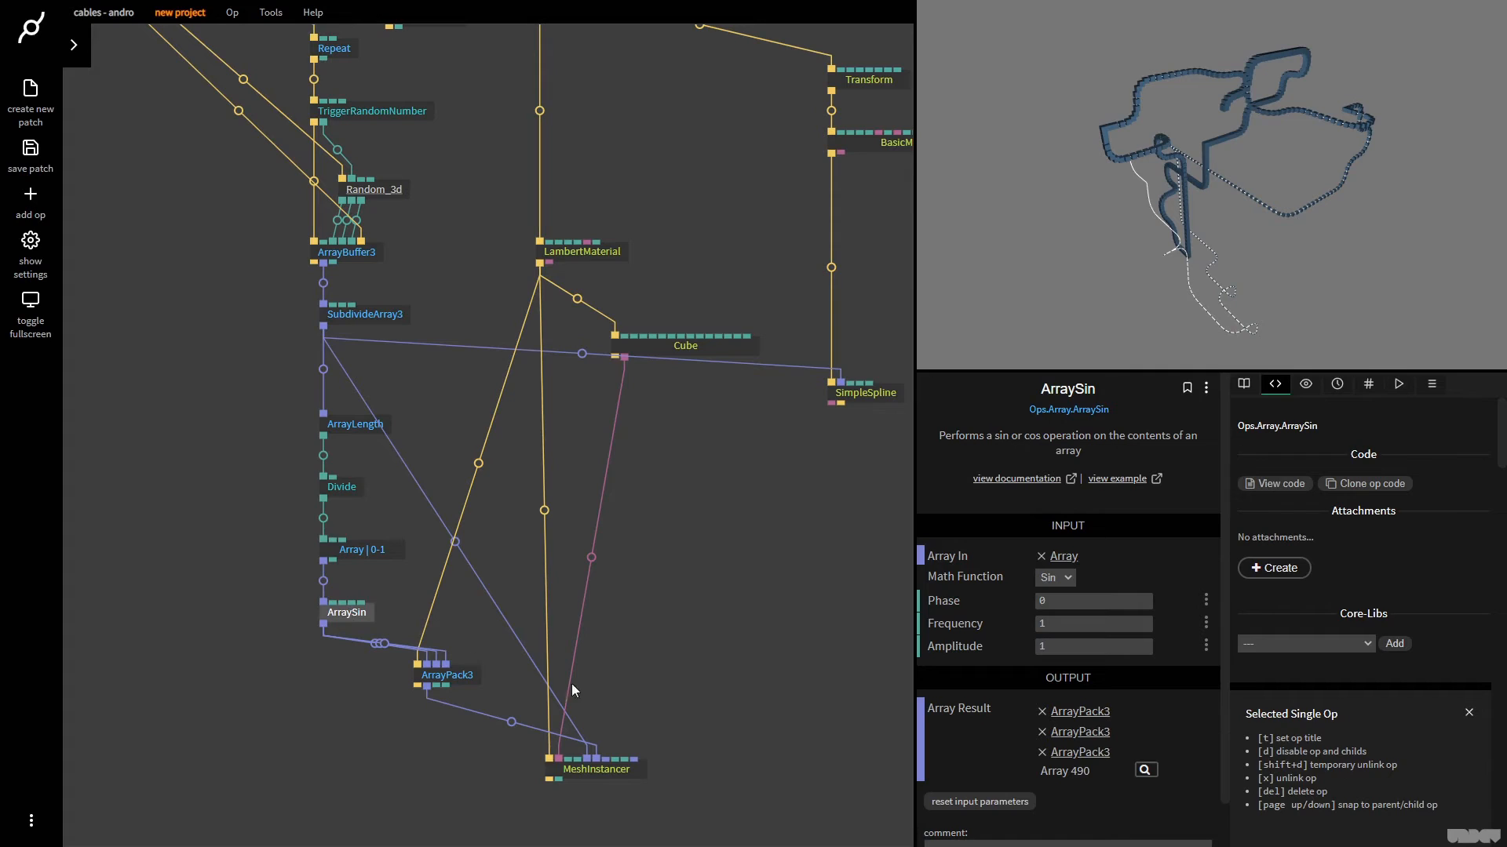
Try ArraySin's Frequency at 16, settle on 128, and shift its Phase to 18.32
mouse_move(1091, 603)
left_mouse_down()
mouse_move(1405, 604)
mouse_move(1092, 620)
left_mouse_up()
left_click(1090, 630)
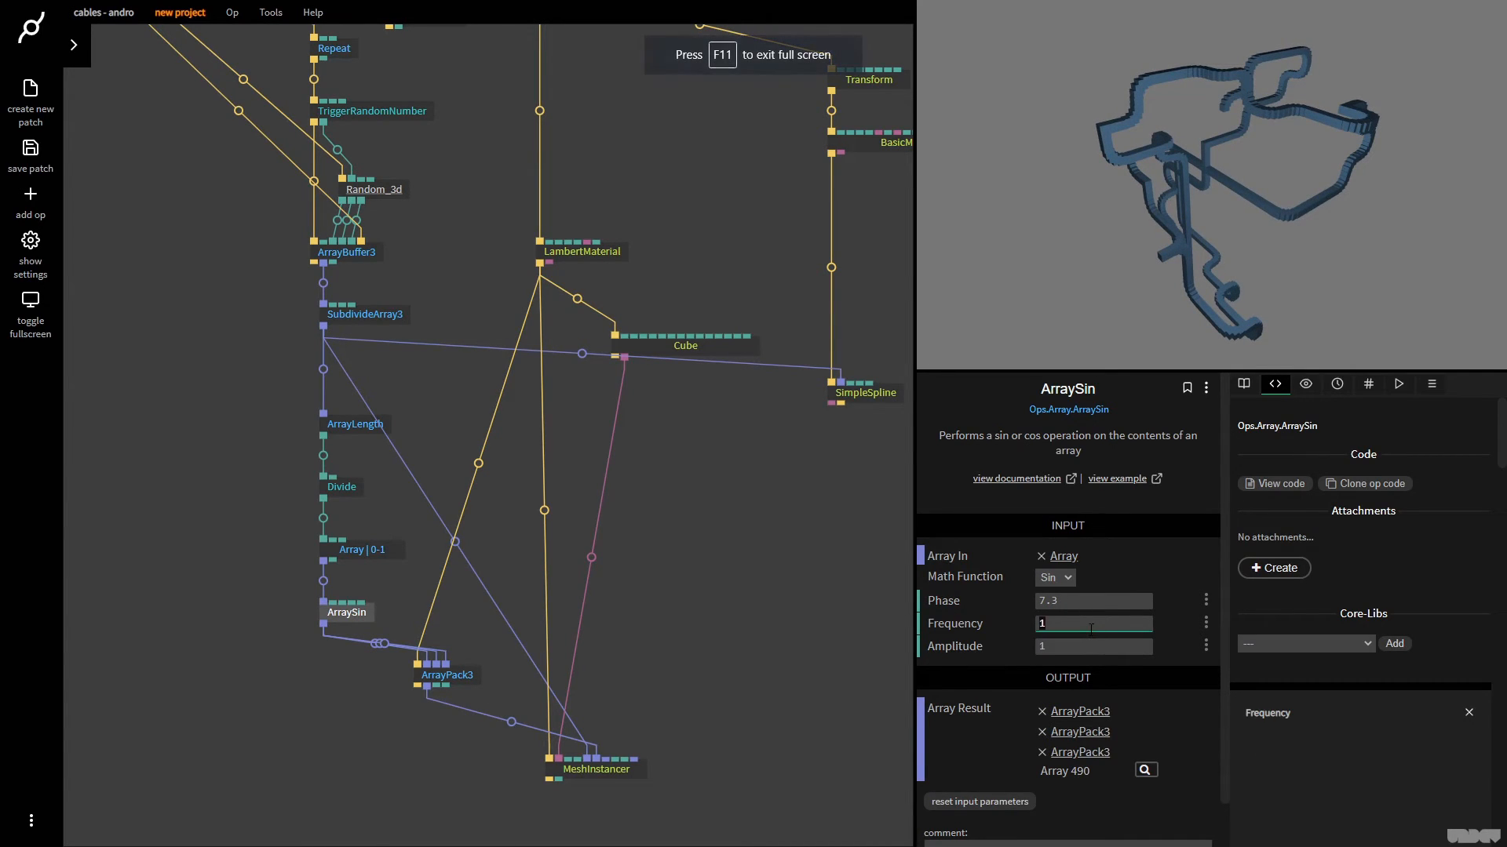
type("16")
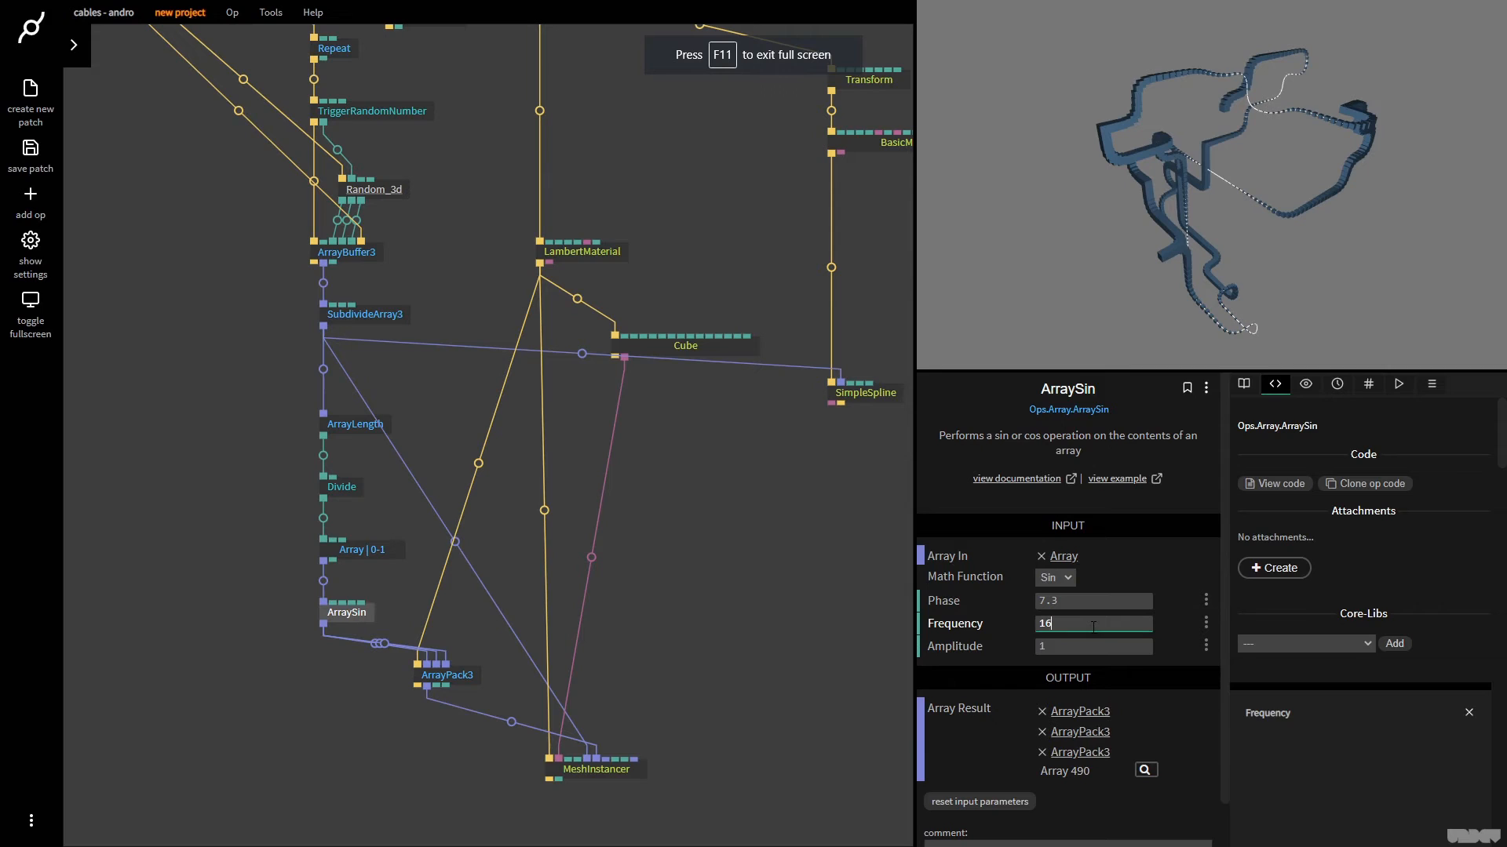
left_click_drag(1059, 602, 1137, 603)
left_click(1062, 629)
type("128")
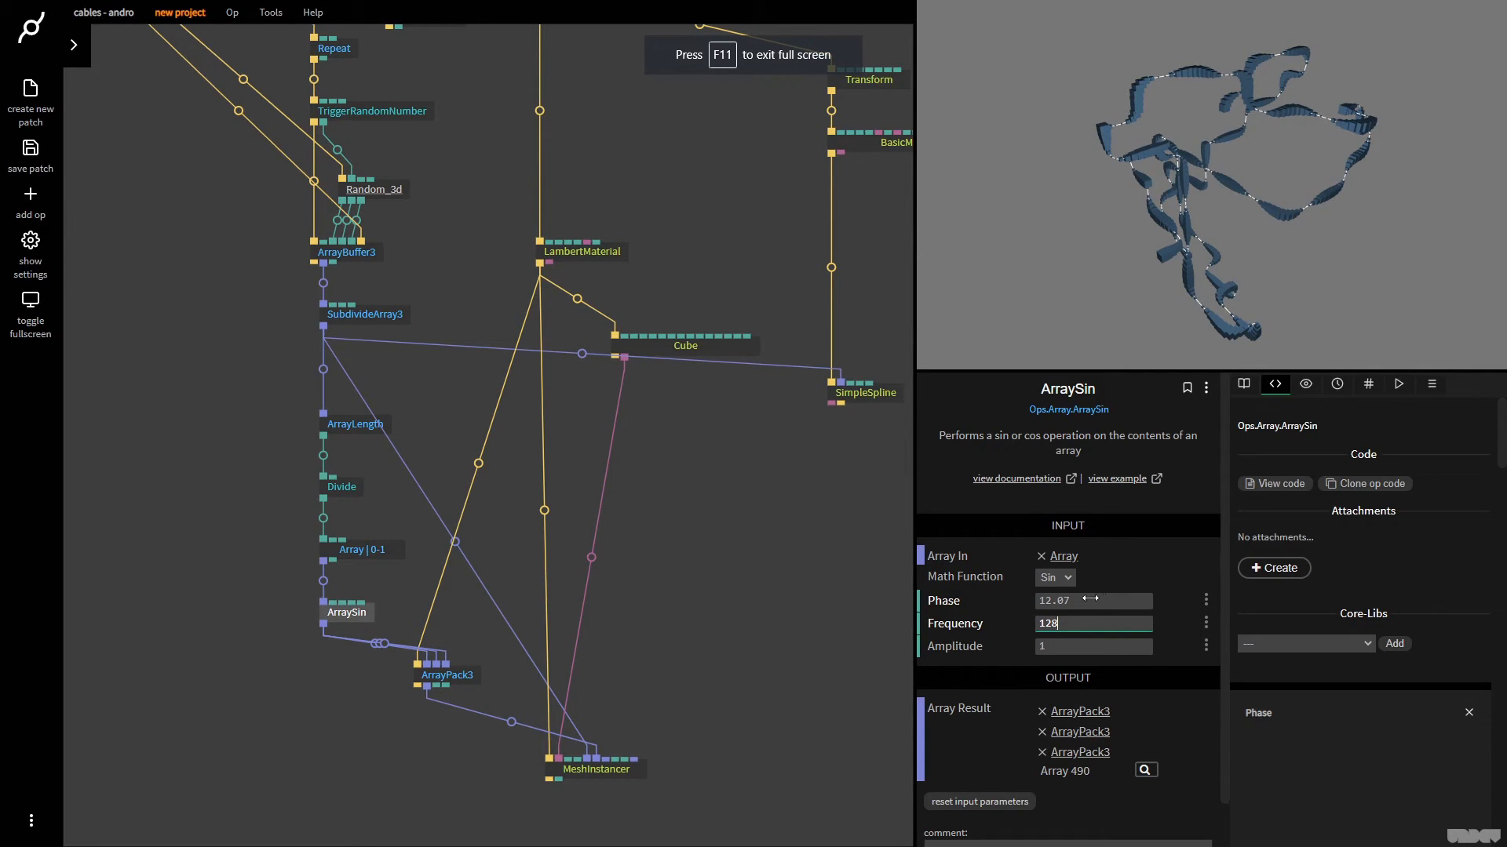
left_click_drag(1090, 599, 1200, 598)
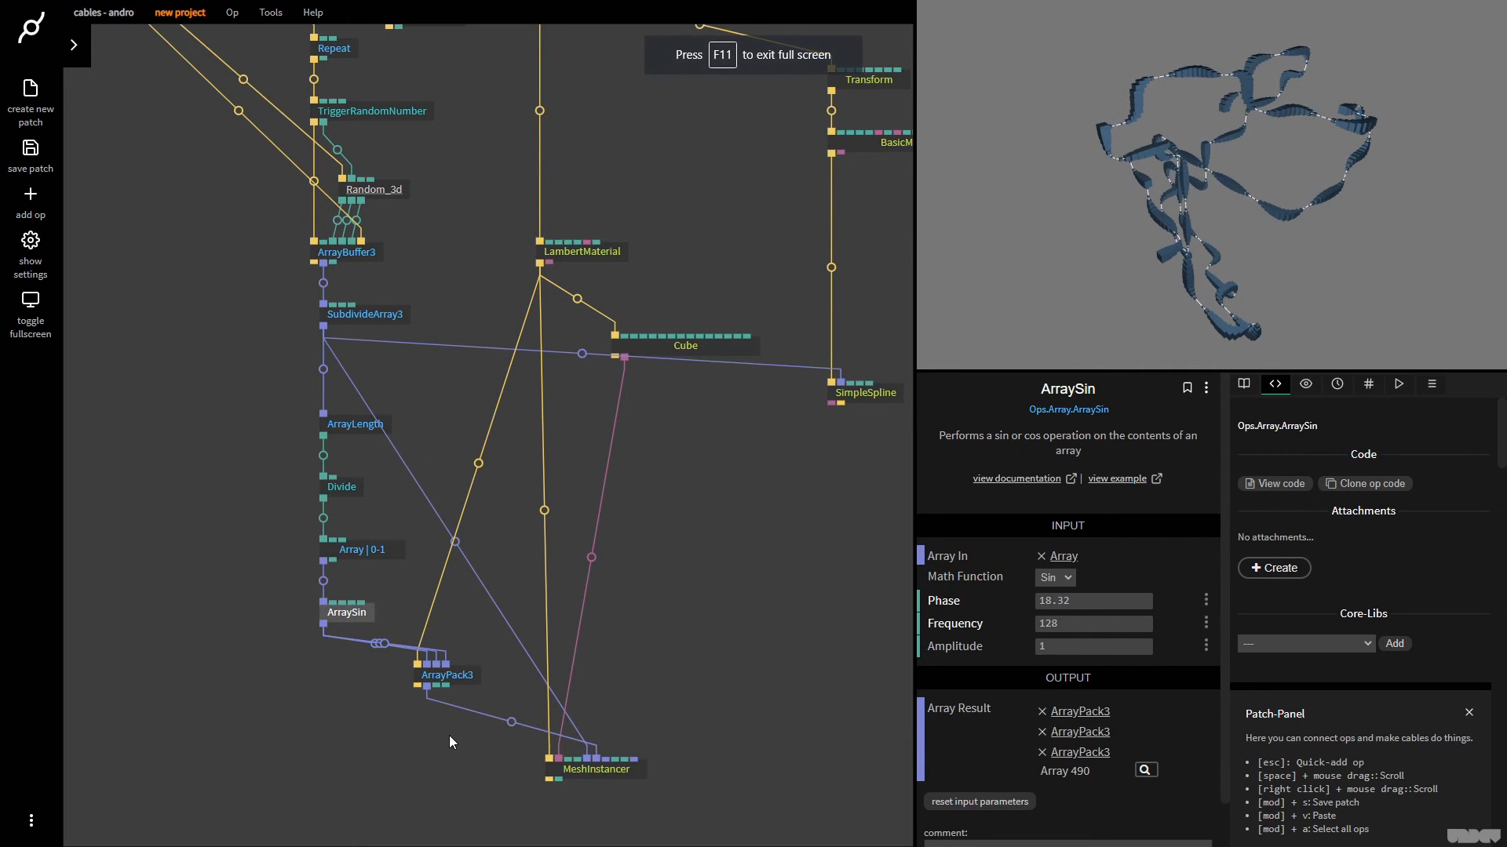
Move ArrayPack3 and ArraySin lower and add a Timer op above ArraySin that drives its Phase
left_click_drag(459, 686, 472, 727)
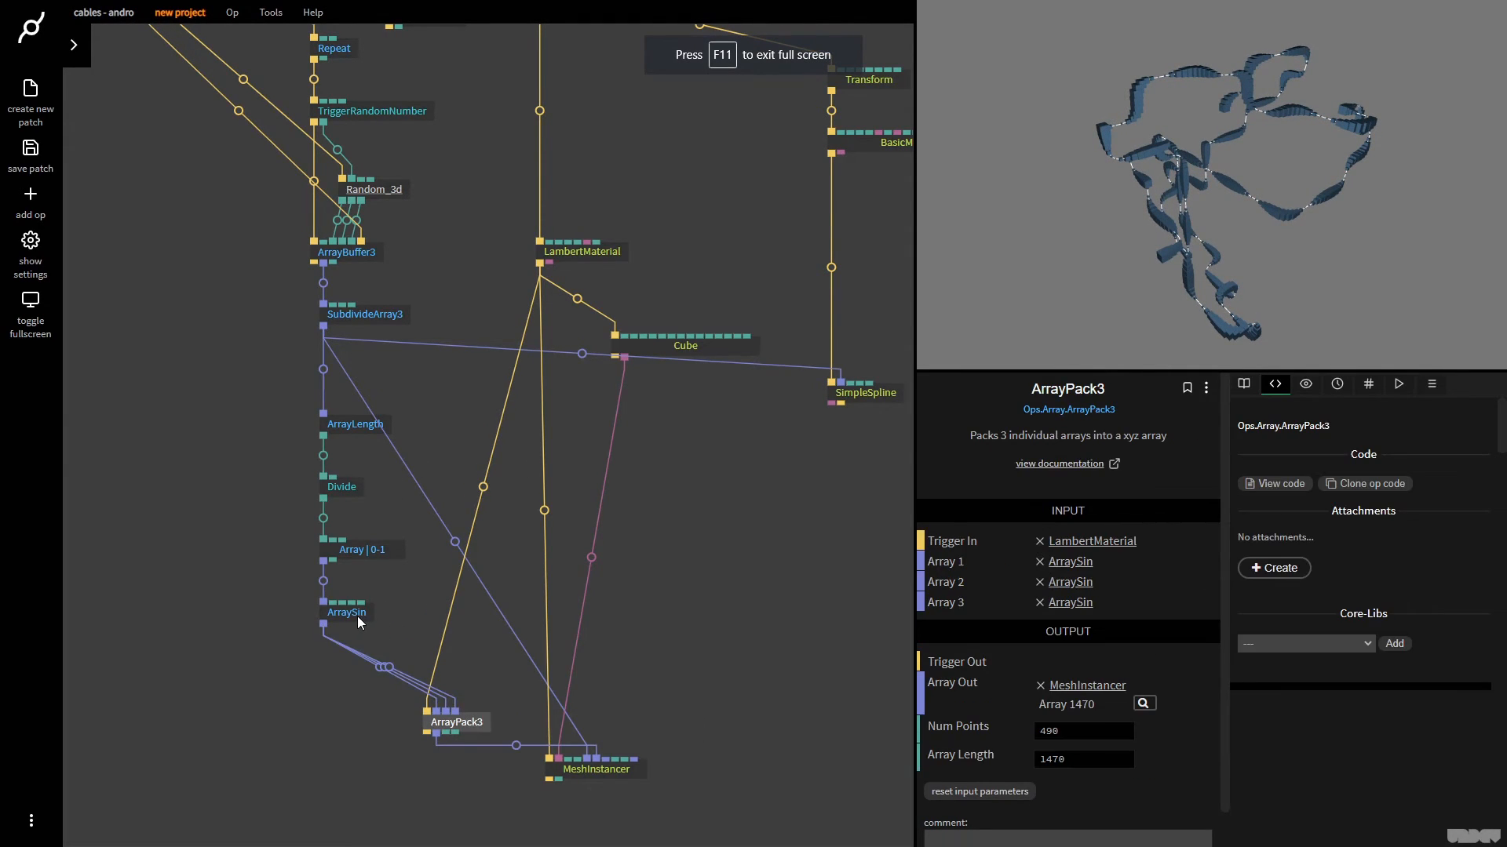
left_click_drag(357, 615, 351, 647)
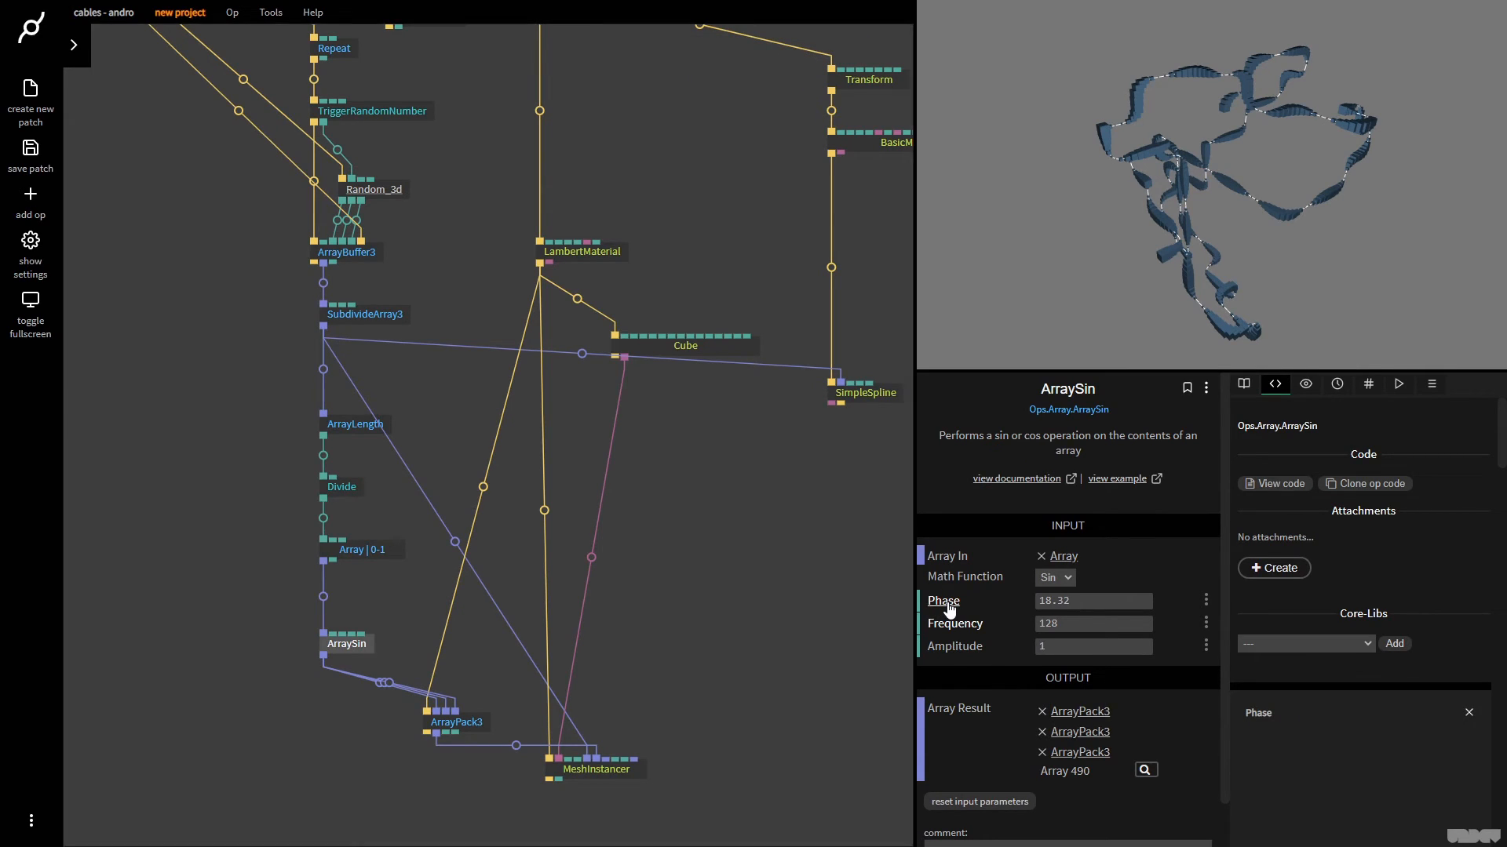
key("Escape")
type("timer")
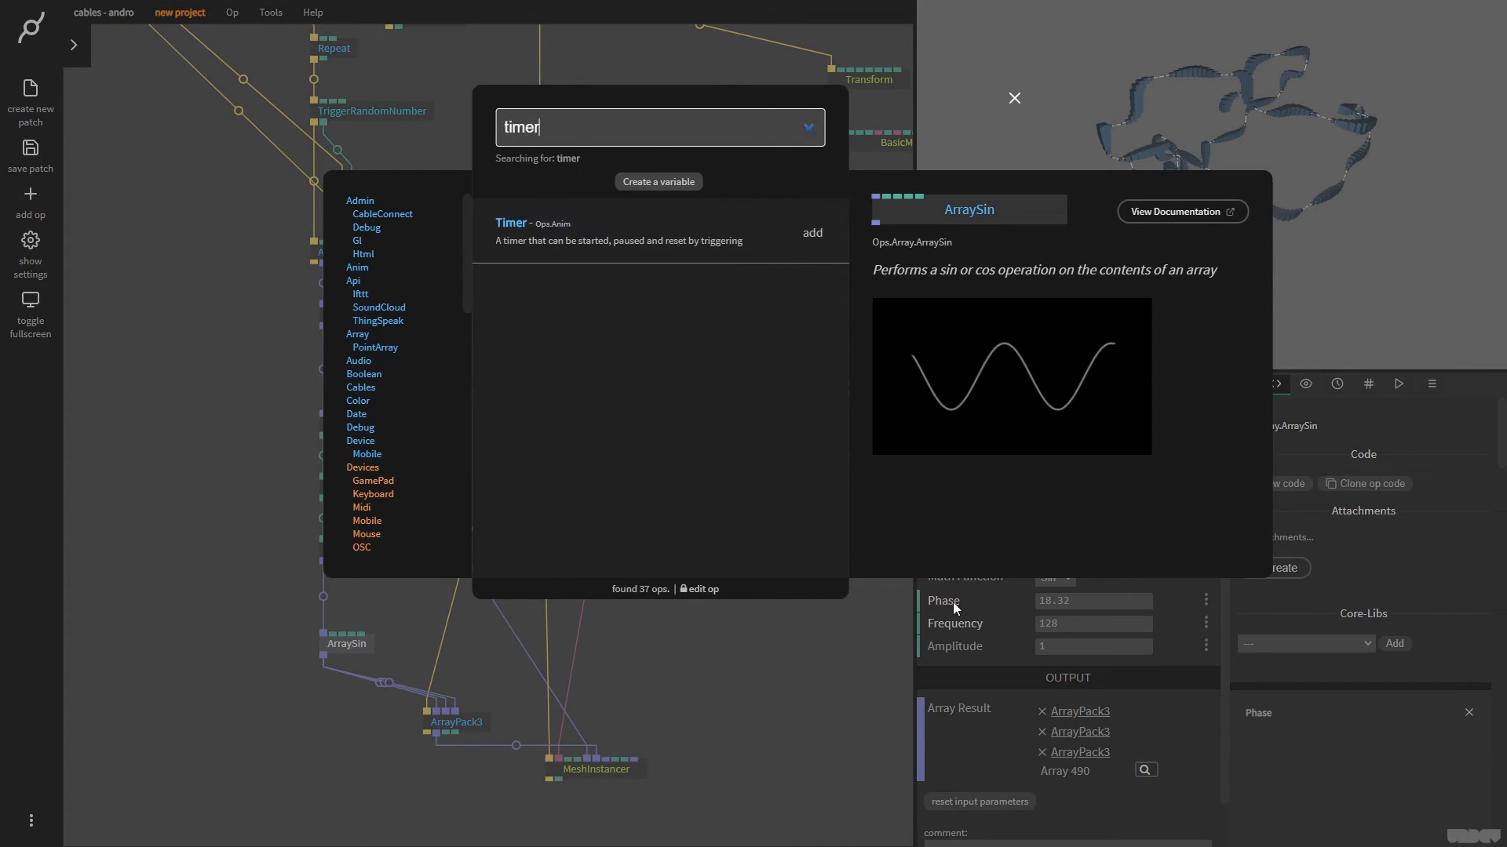
key("Return")
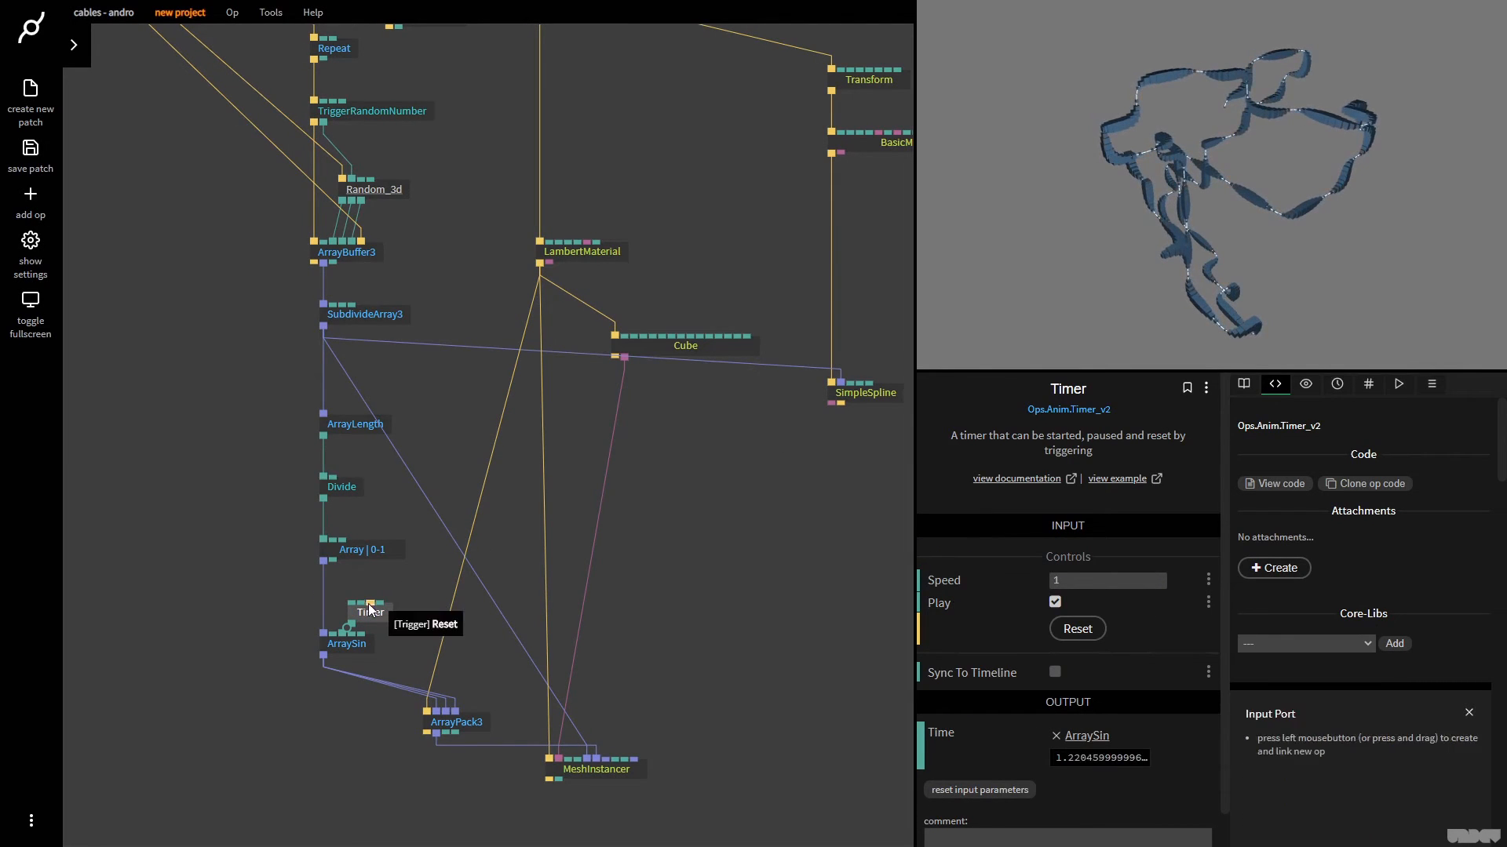
mouse_move(370, 611)
left_mouse_down()
mouse_move(359, 580)
mouse_move(352, 596)
left_mouse_up()
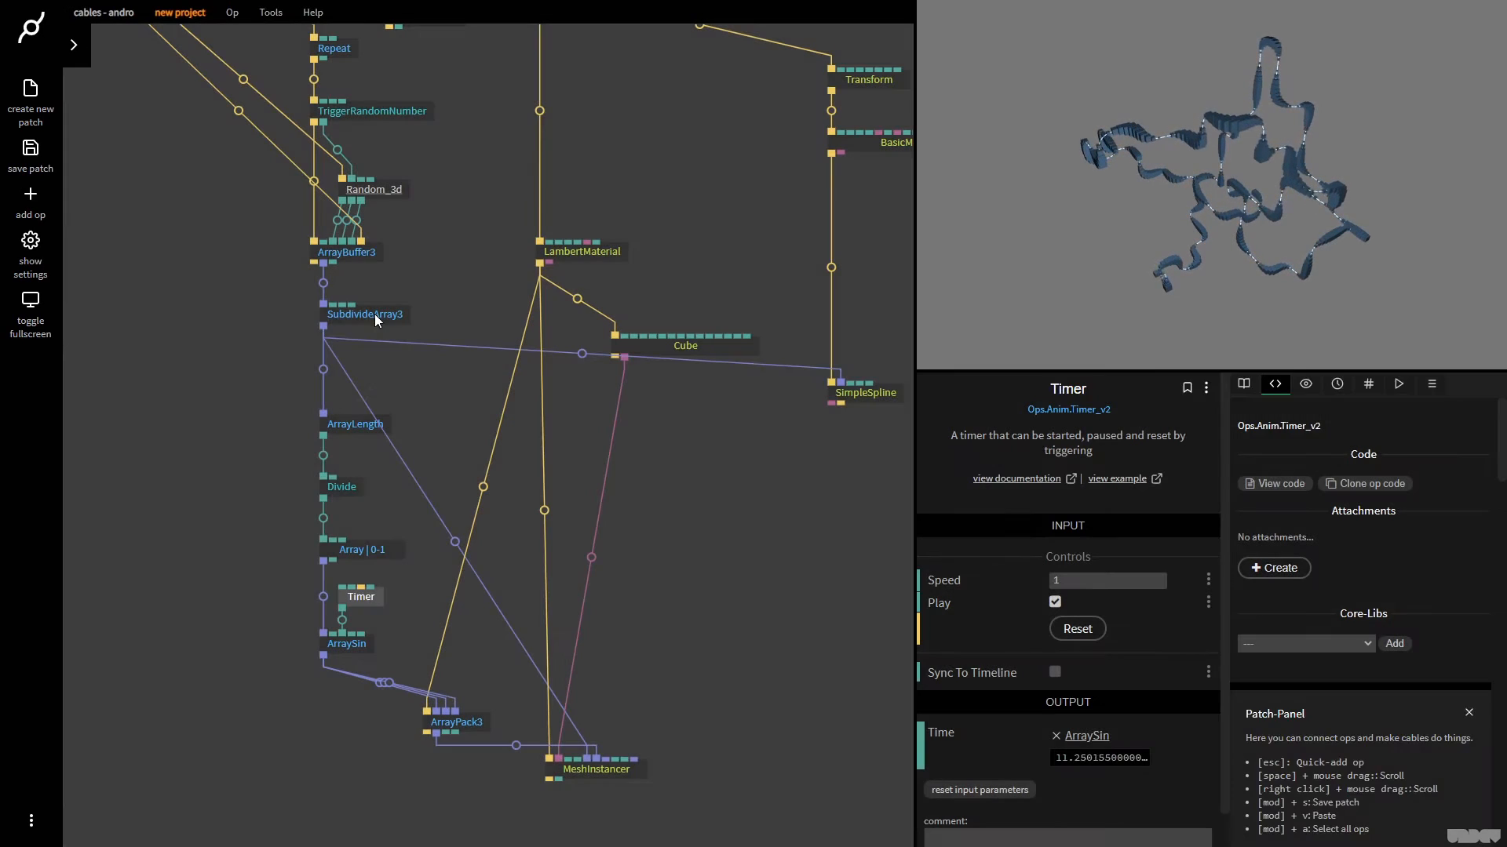
Turn off Smooth on SubdivideArray3 and set its Num Subdivs to 10
left_click(375, 314)
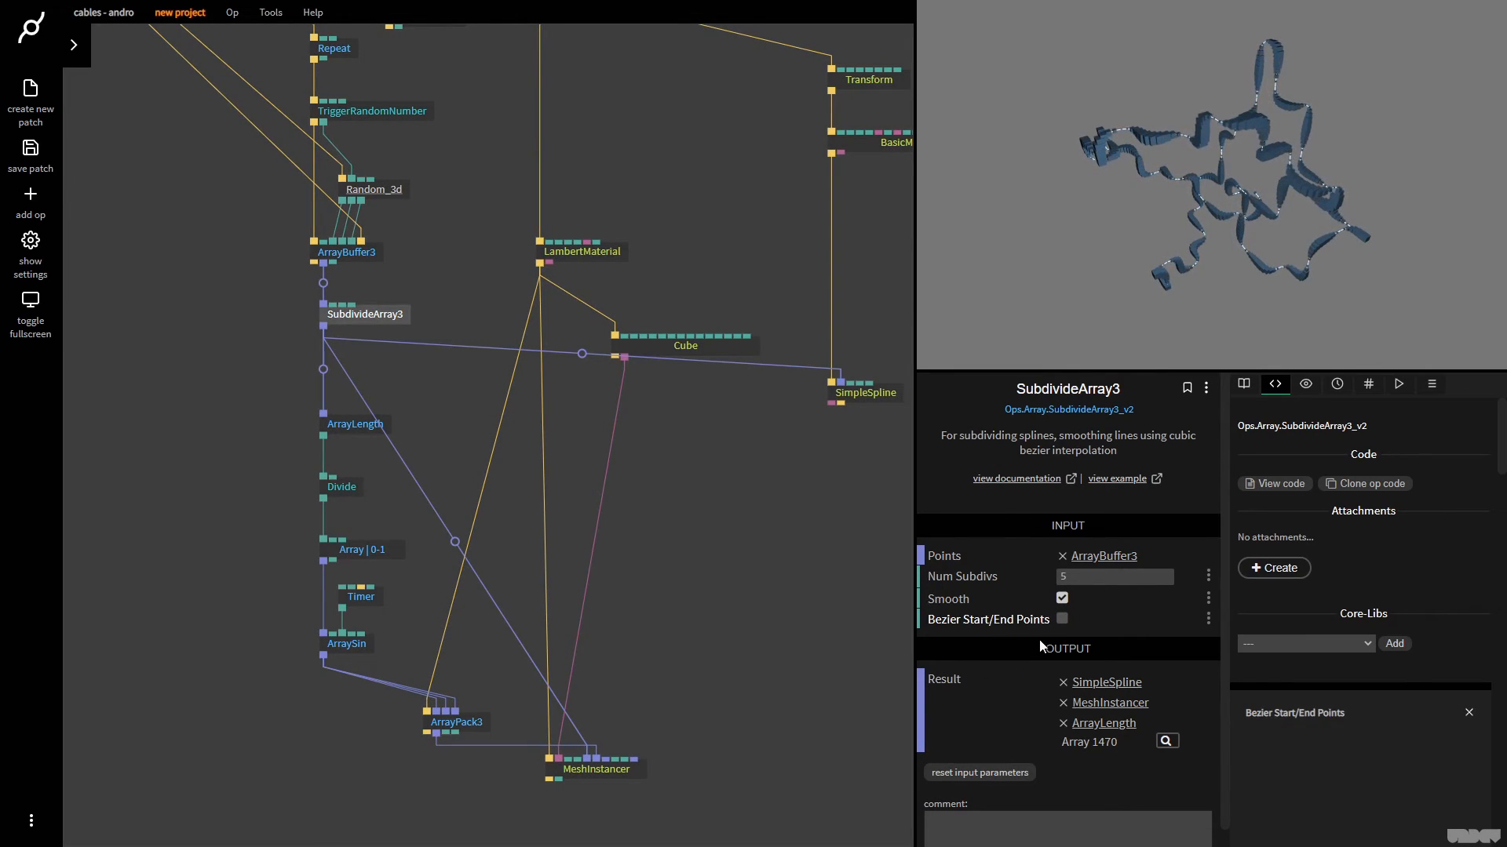
left_click(1066, 604)
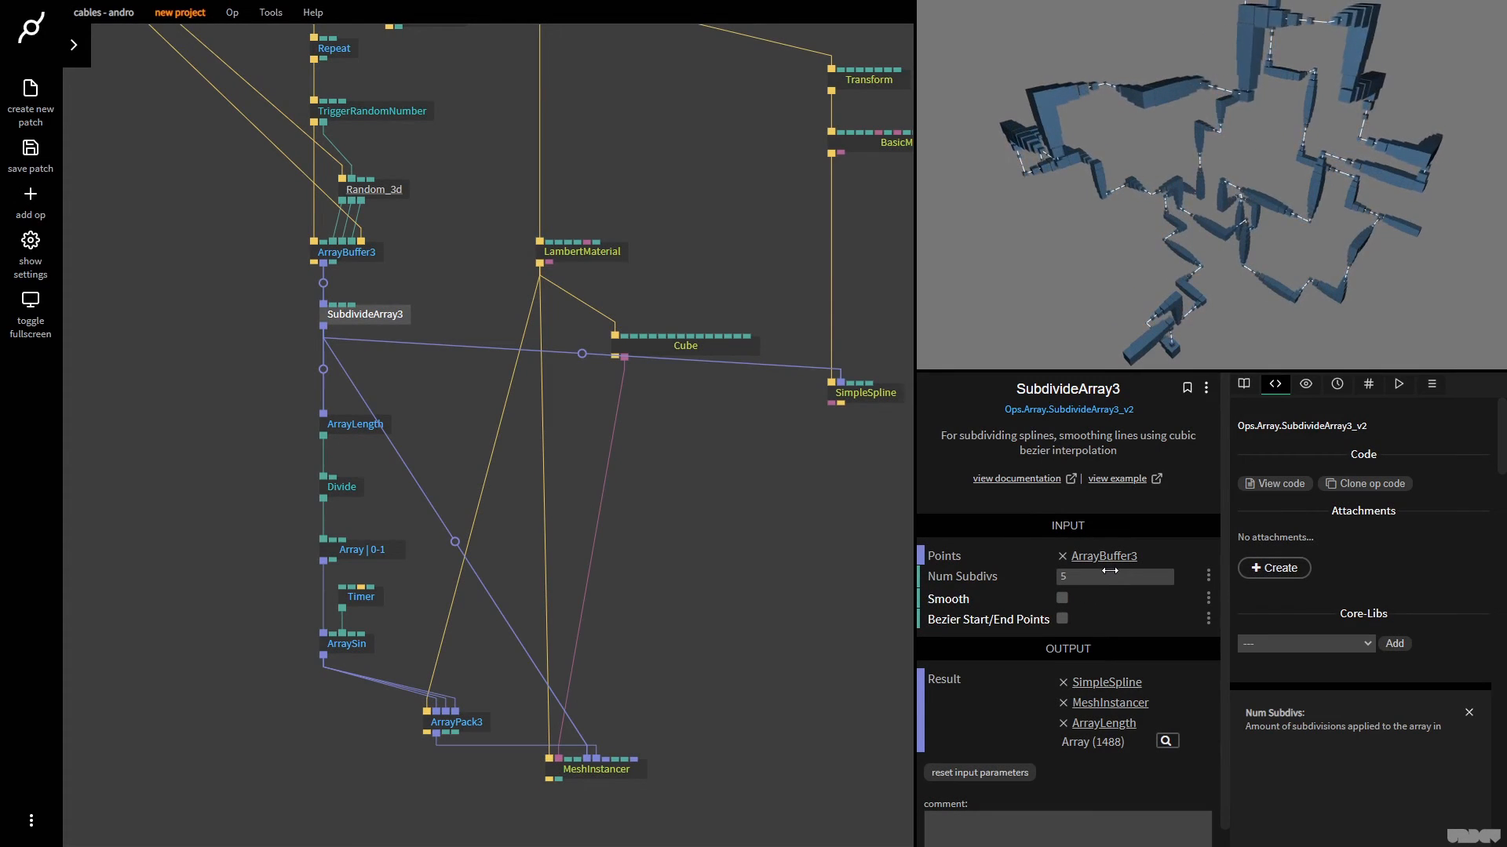
left_click(1109, 576)
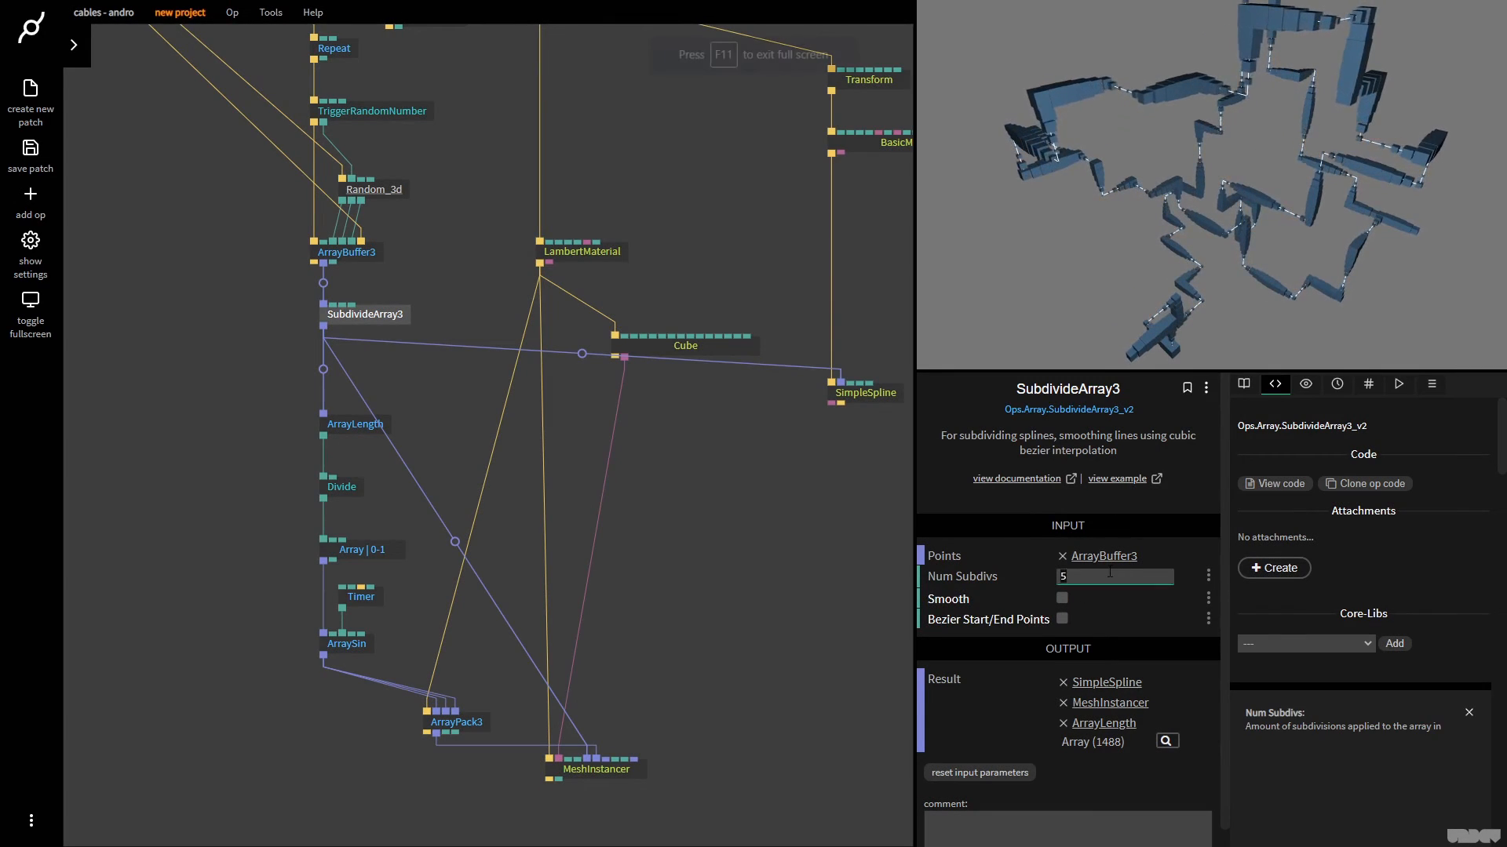
type("1")
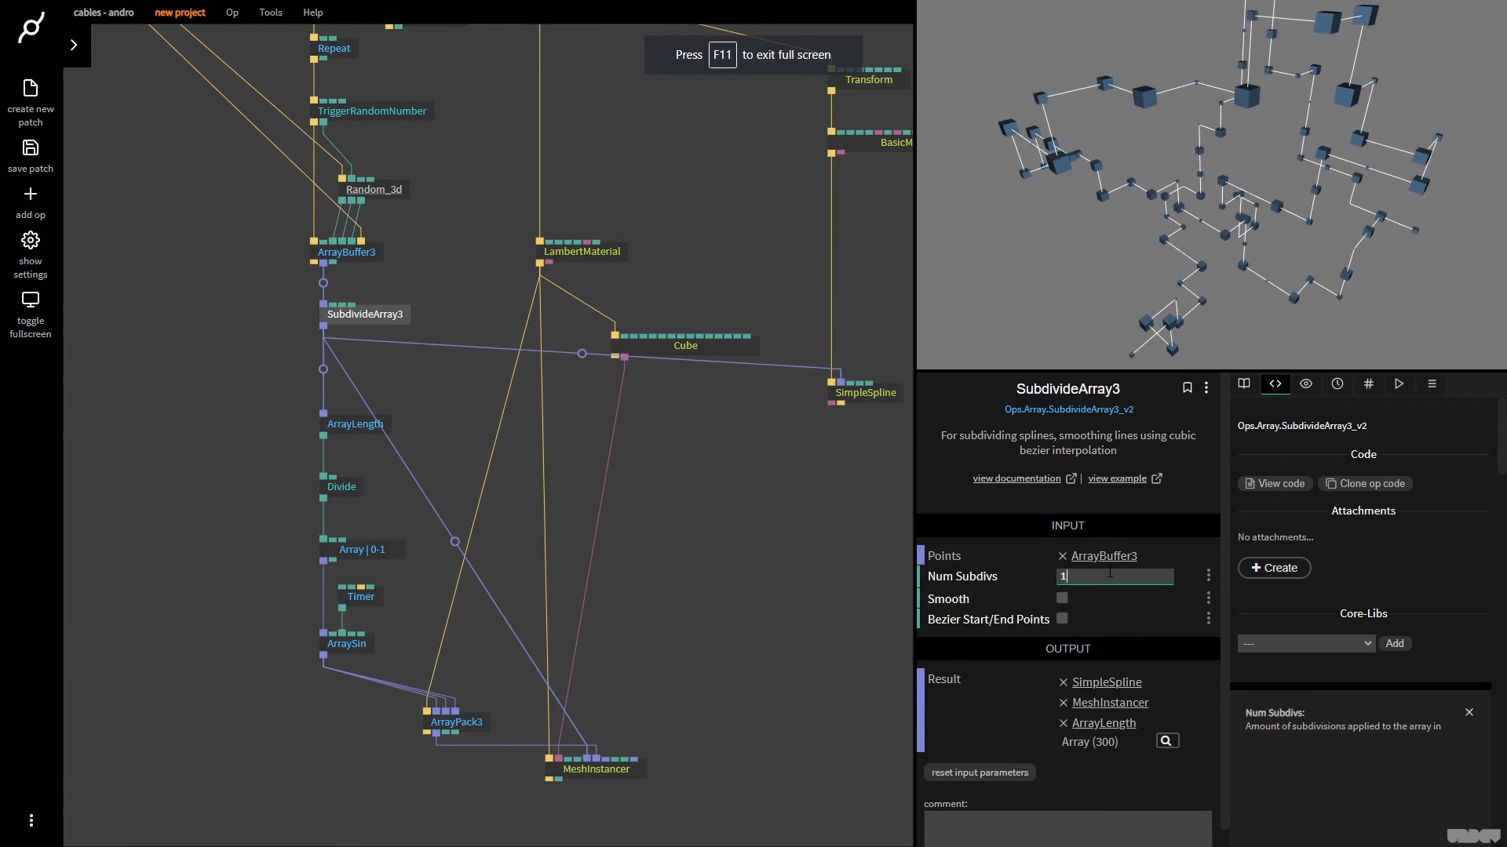
type("0")
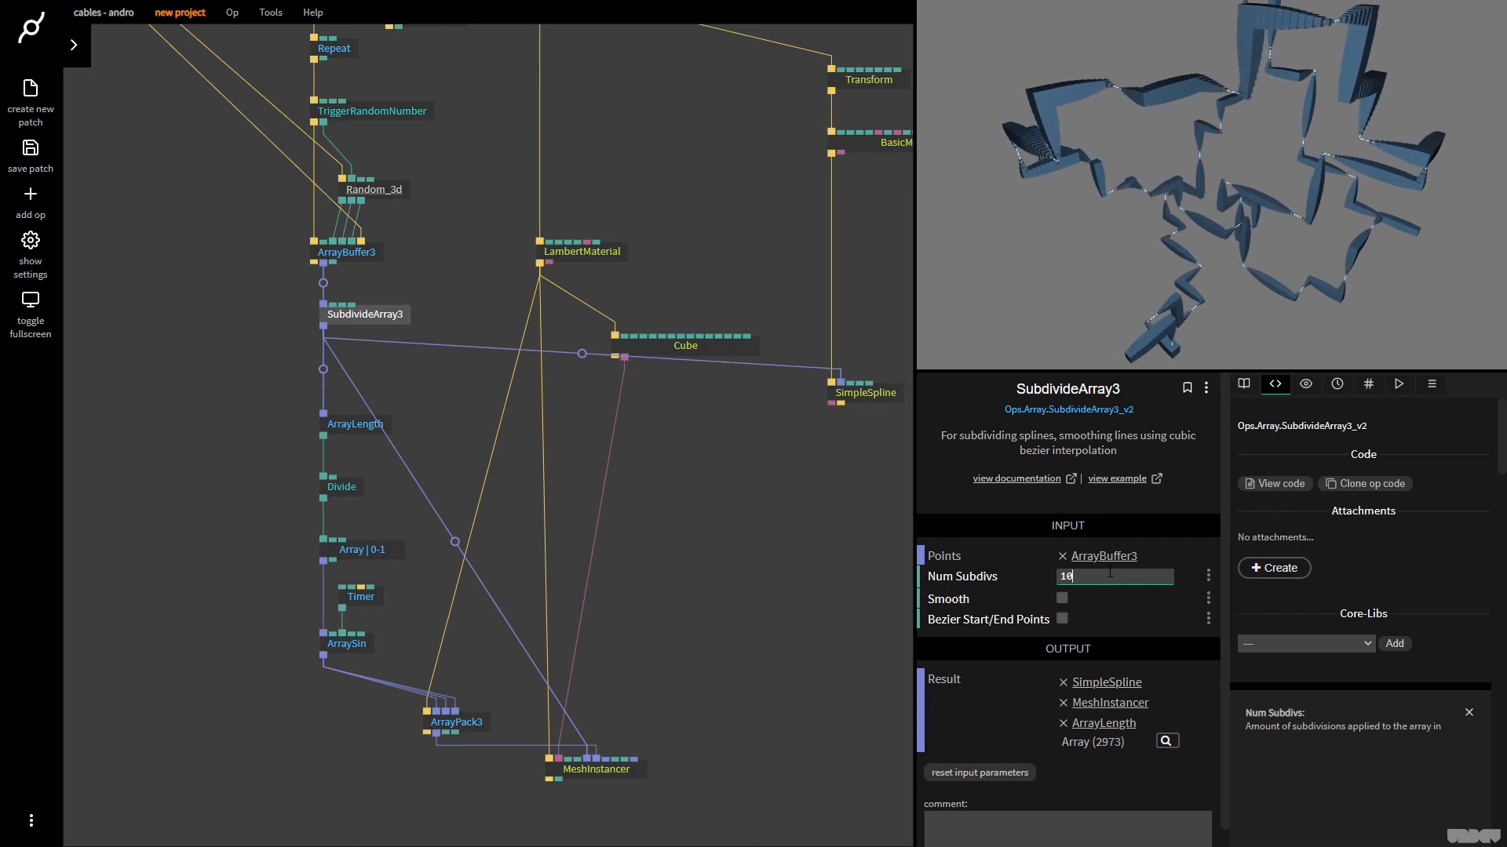
left_click(1229, 233)
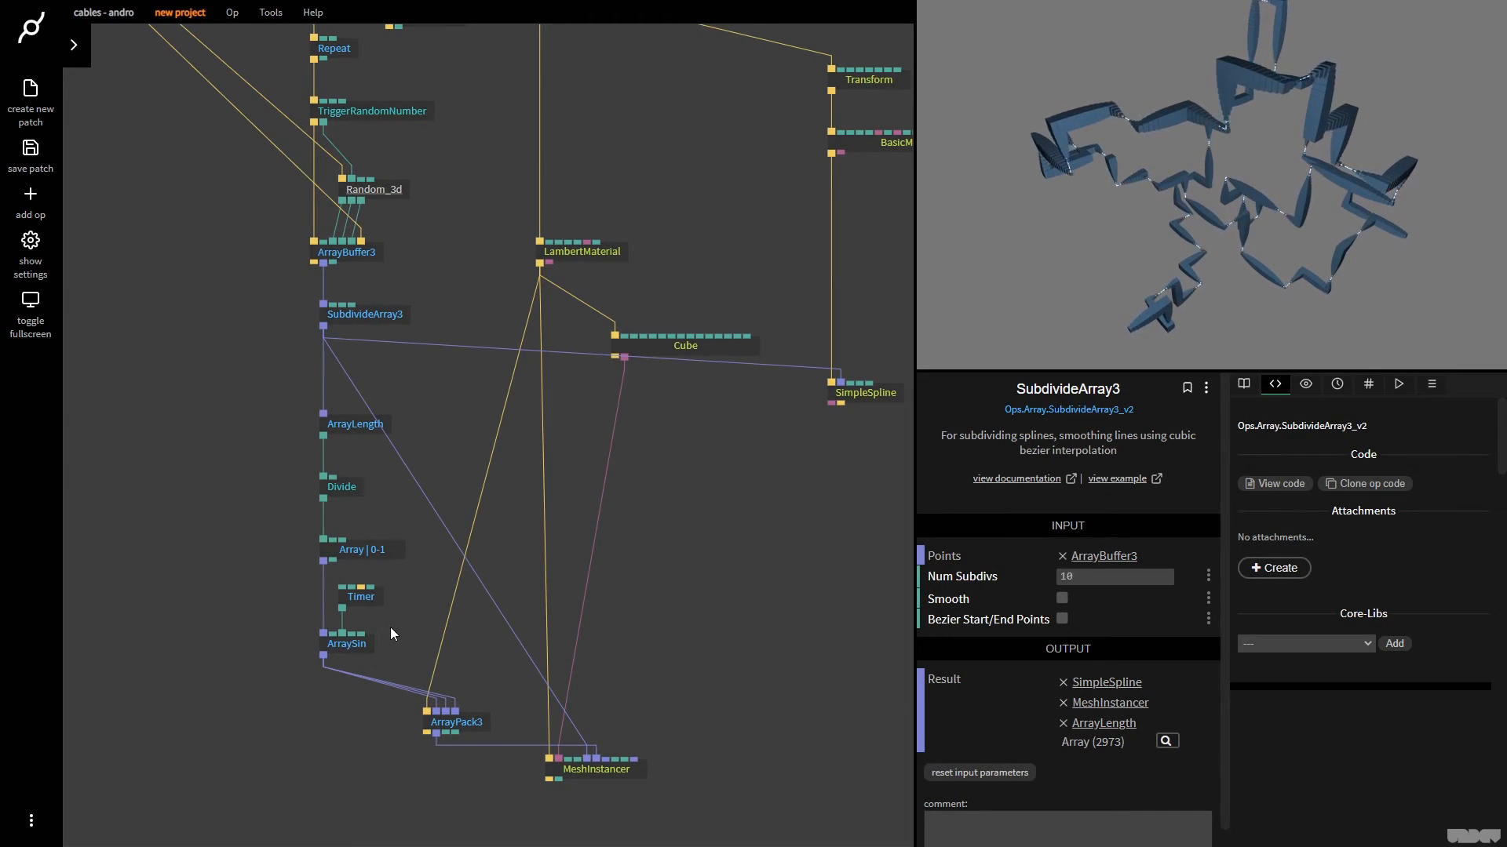
Check the ArraySin and ArrayPack3 parameters and add an ArrayMultiply op fed by ArrayPack3's Array Out
left_click(357, 644)
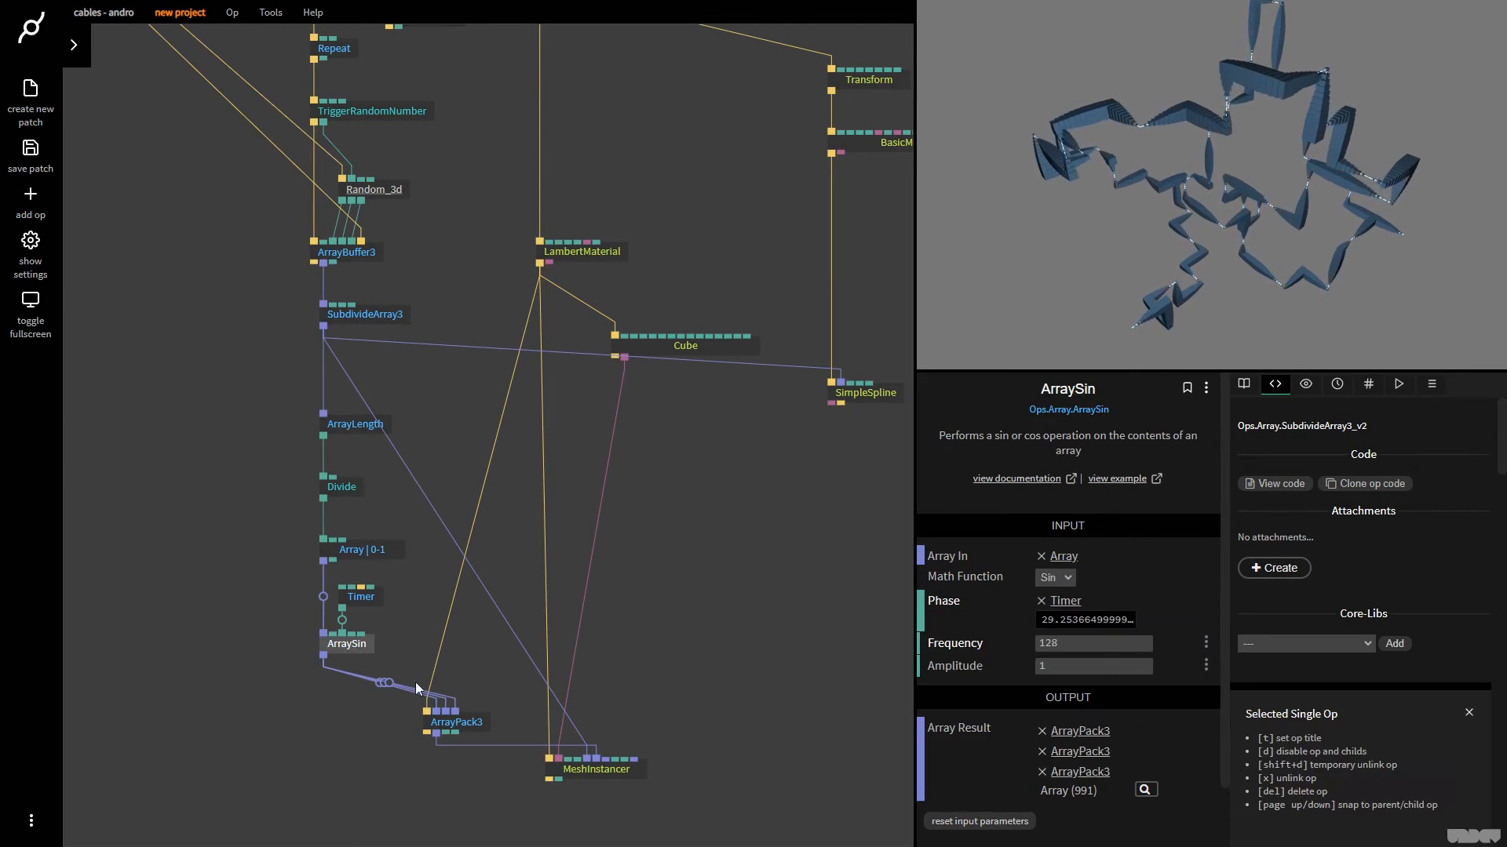
scroll(600, 647, "down", 3)
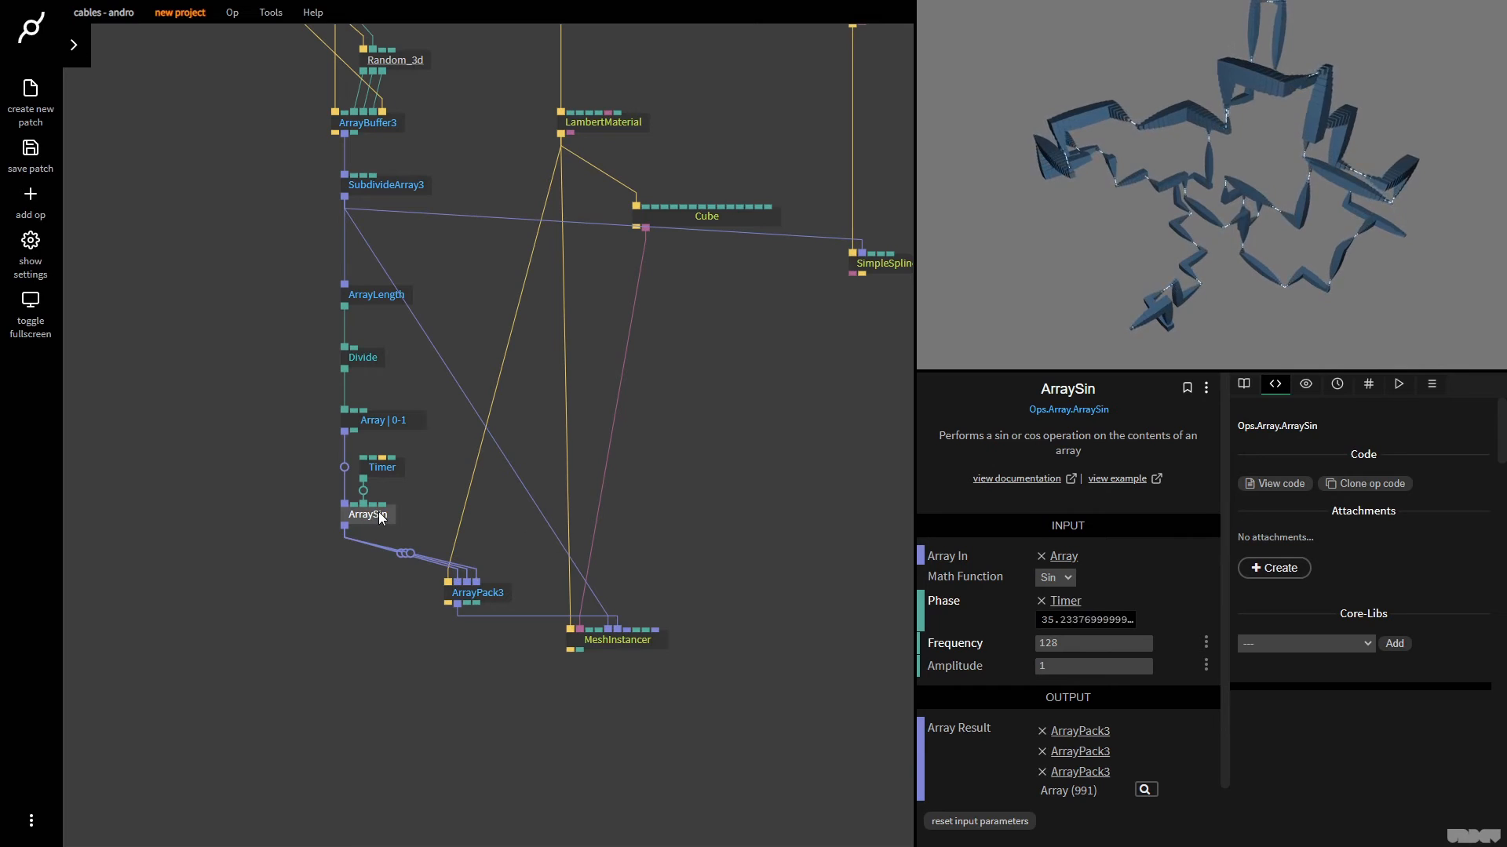
left_click(487, 594)
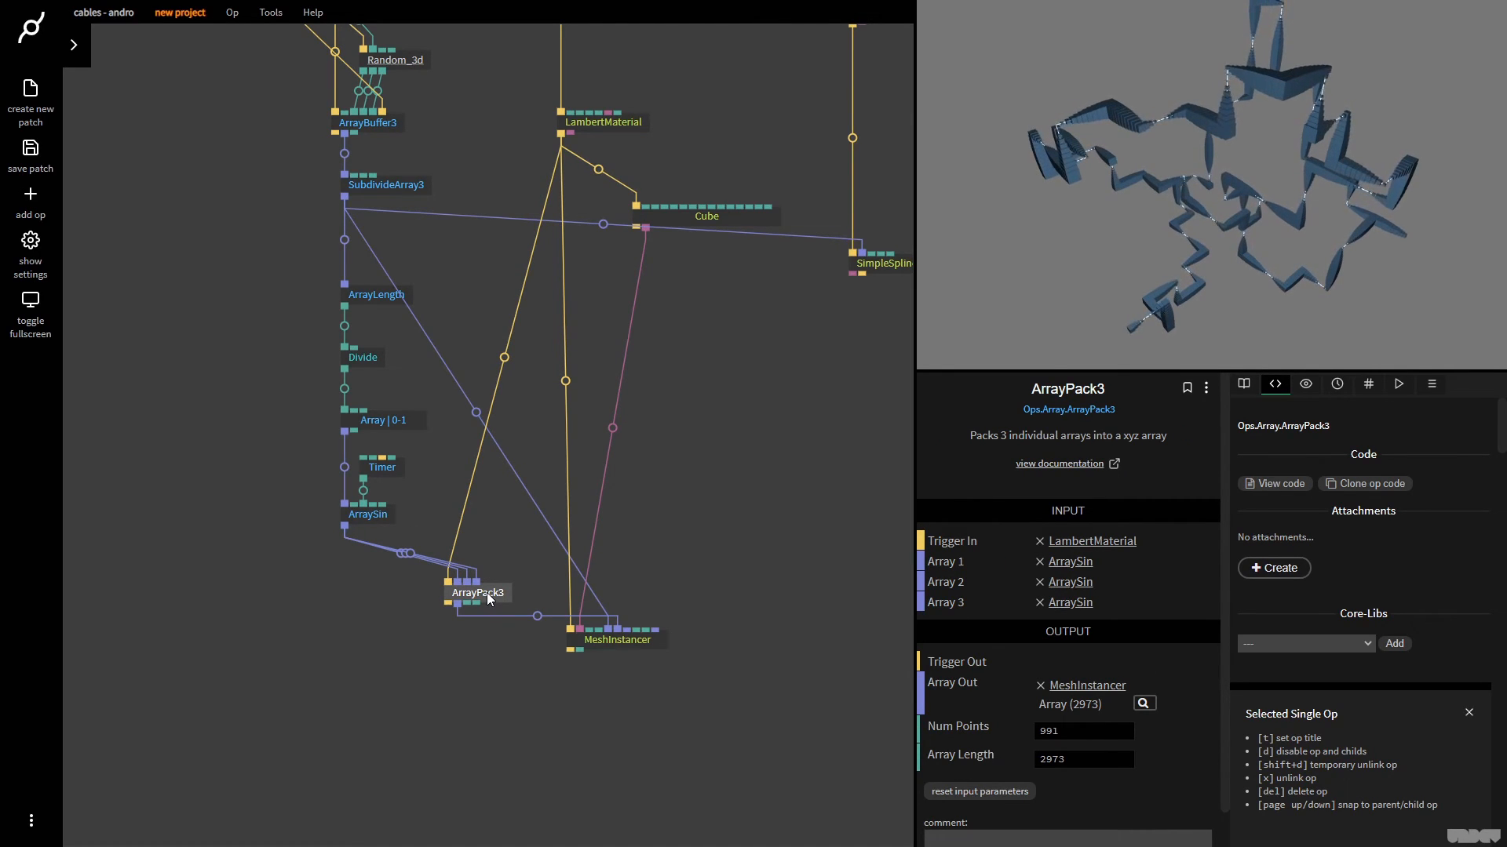
left_click_drag(666, 593, 666, 592)
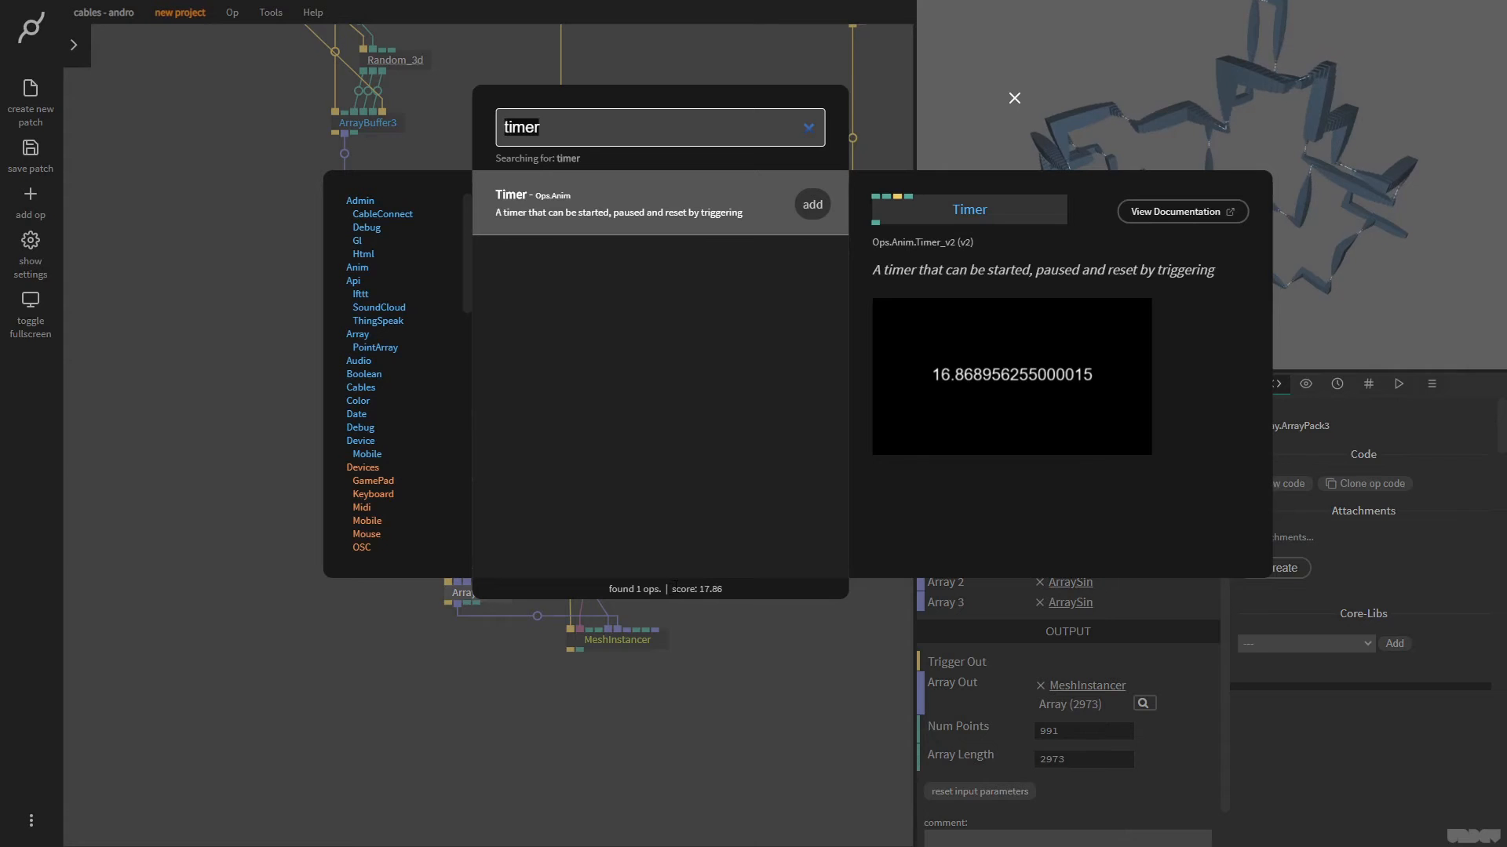
type("arraymult")
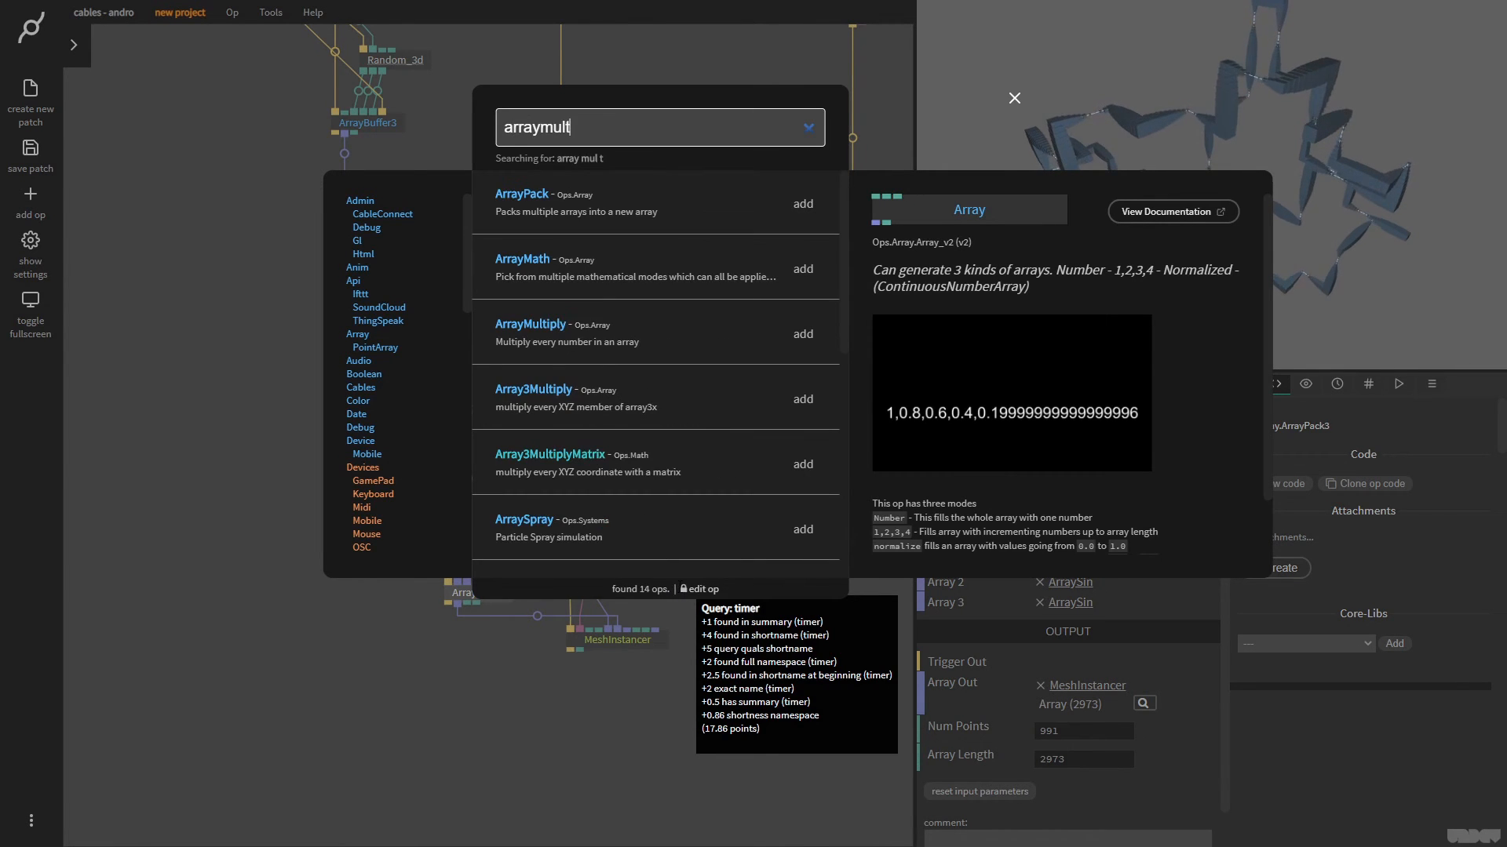
key("Return")
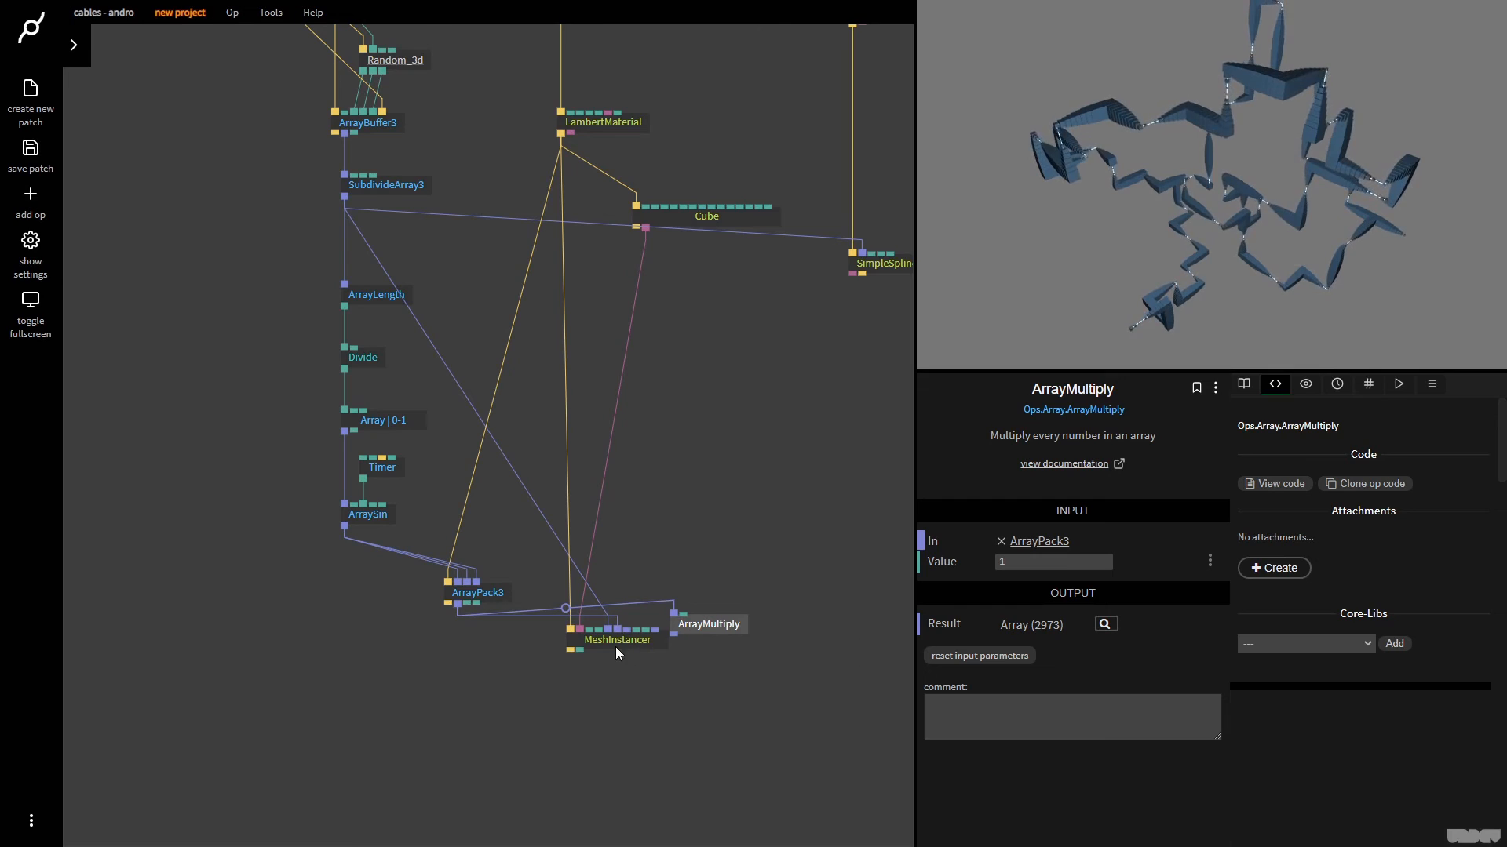
Move MeshInstancer lower, set ArrayMultiply's Value to 90, and connect its Result to MeshInstancer's Rotations
left_click_drag(606, 644, 601, 722)
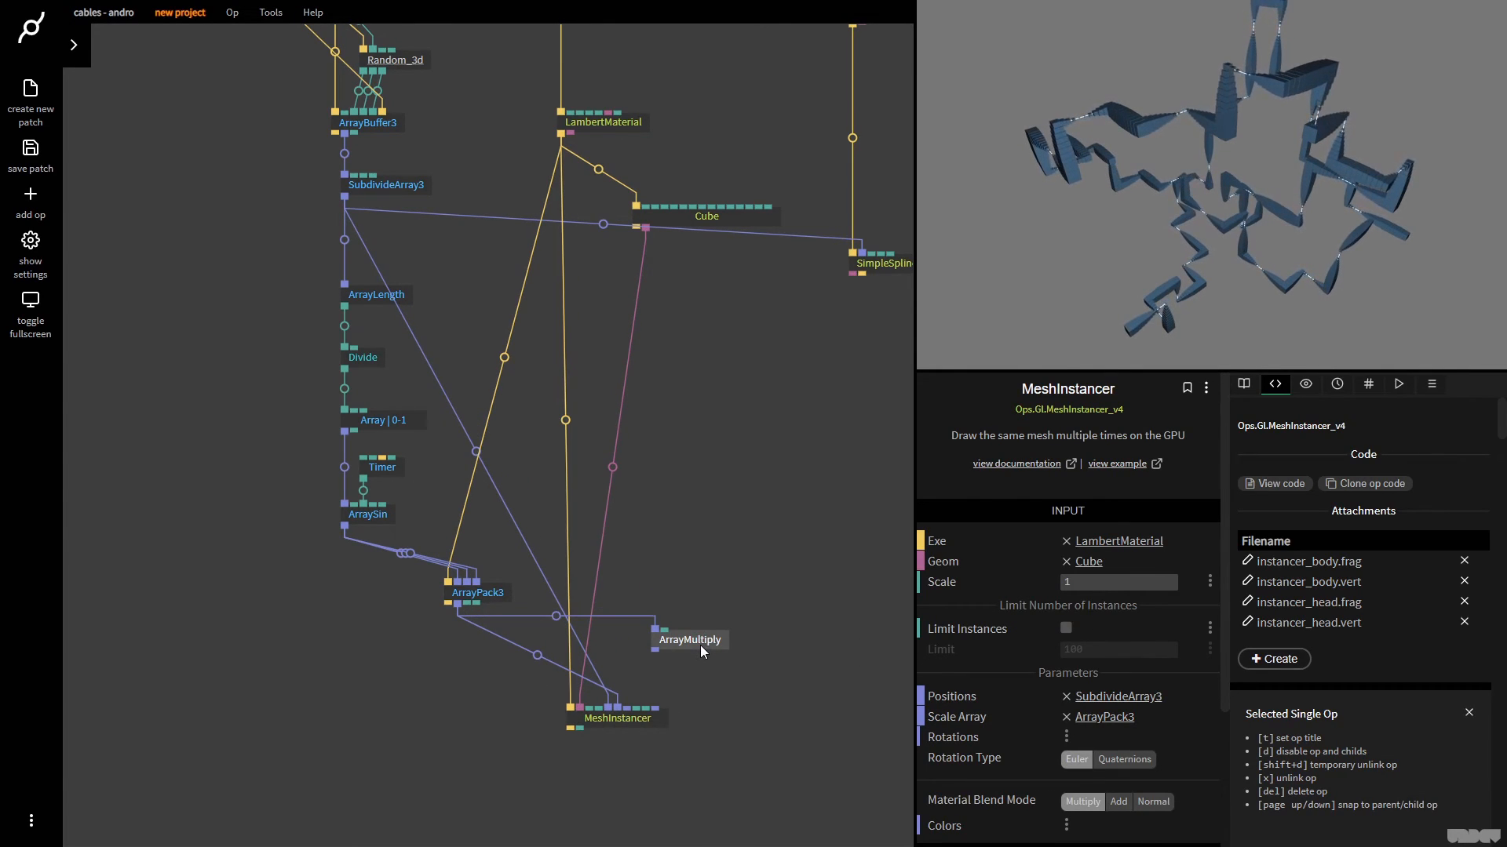
left_click(701, 646)
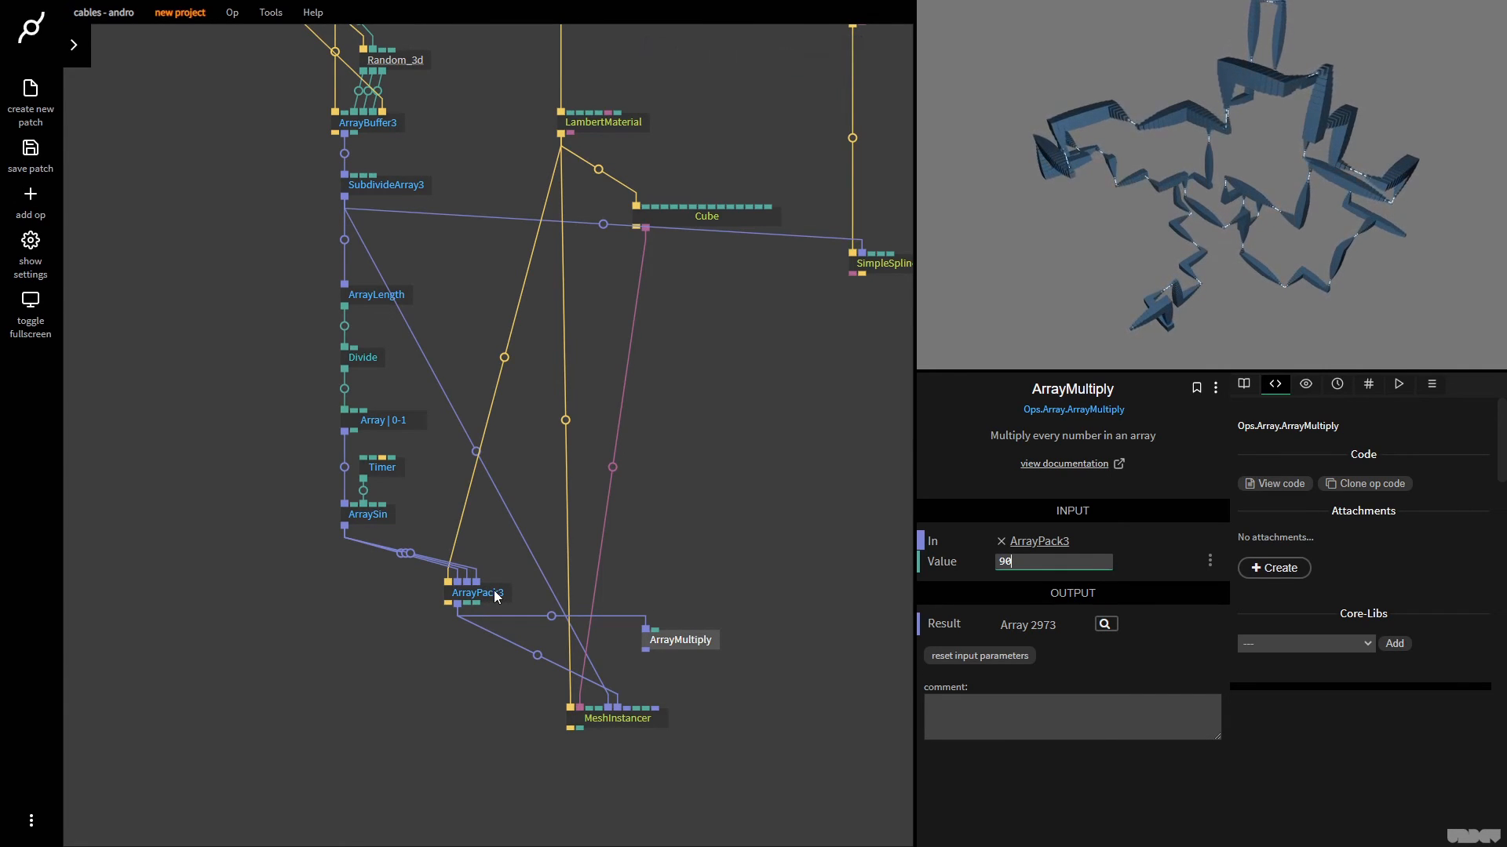
left_click_drag(646, 649, 645, 713)
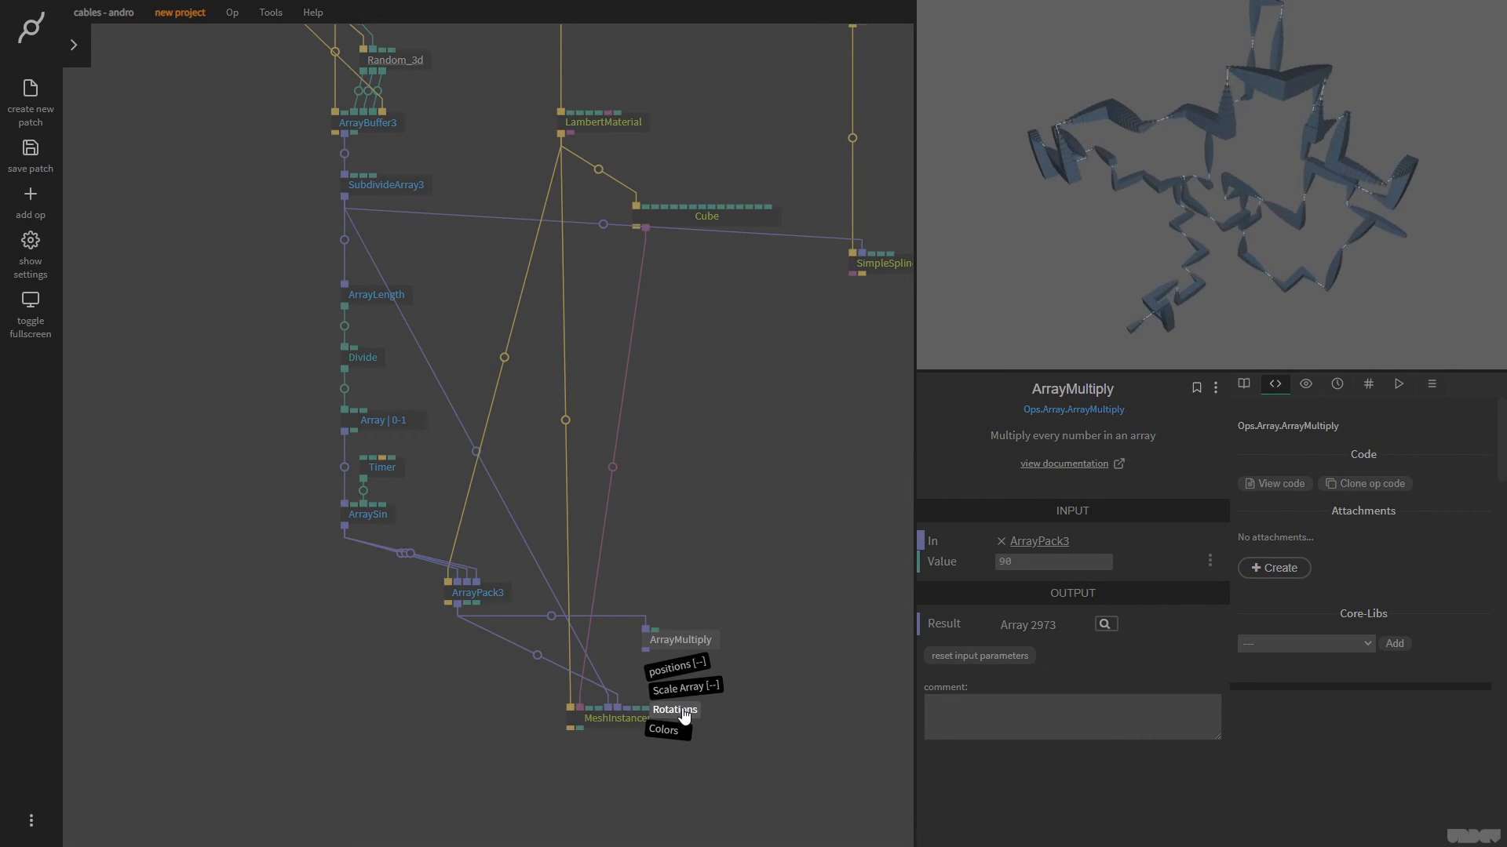
left_click(675, 710)
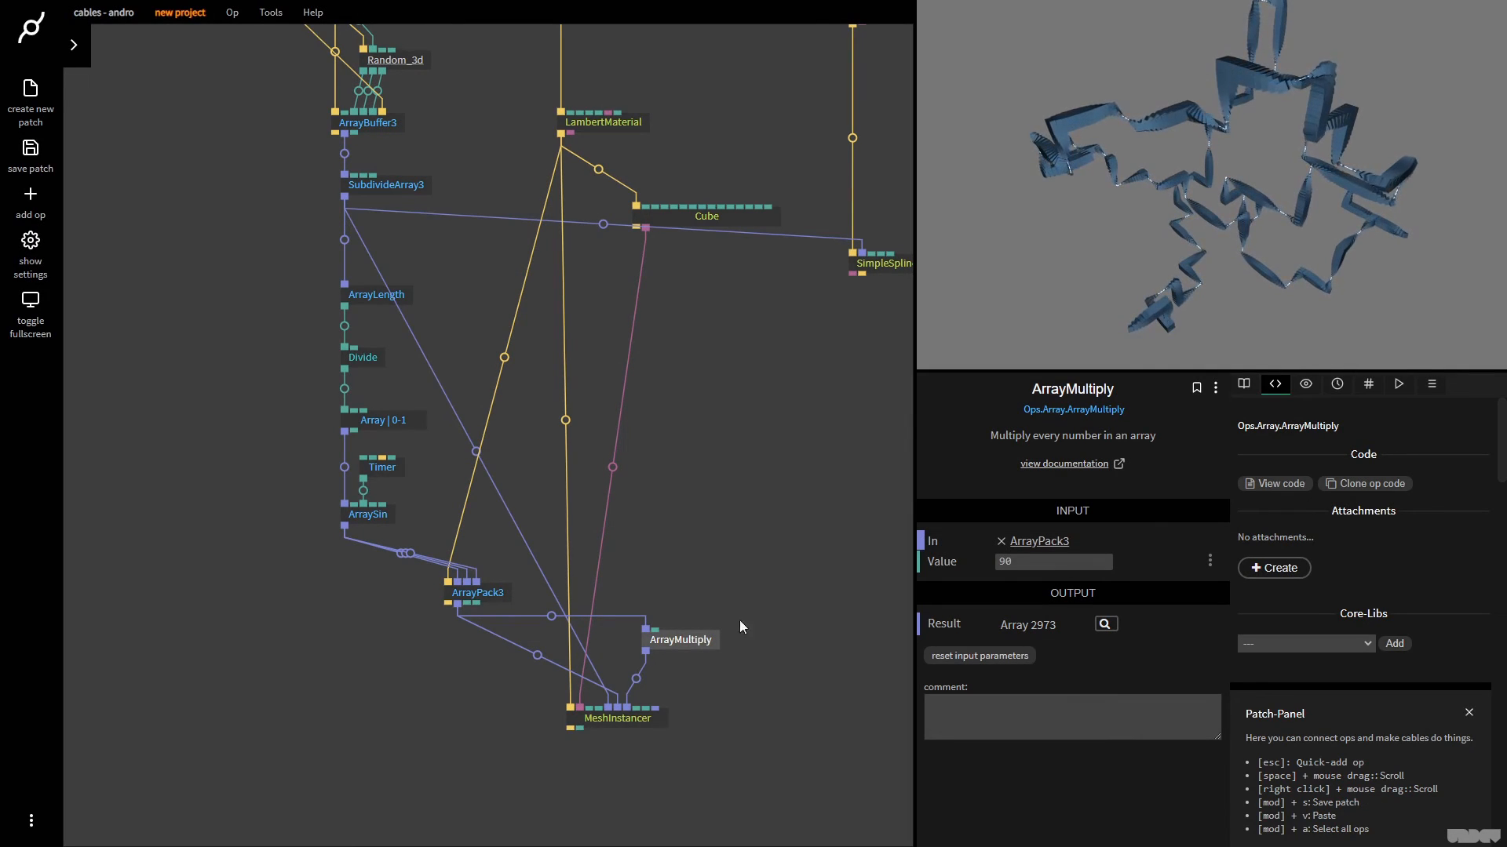
Move ArrayMultiply slightly so it sits directly above MeshInstancer's Rotations input and set its Value to 180
left_click(1177, 202)
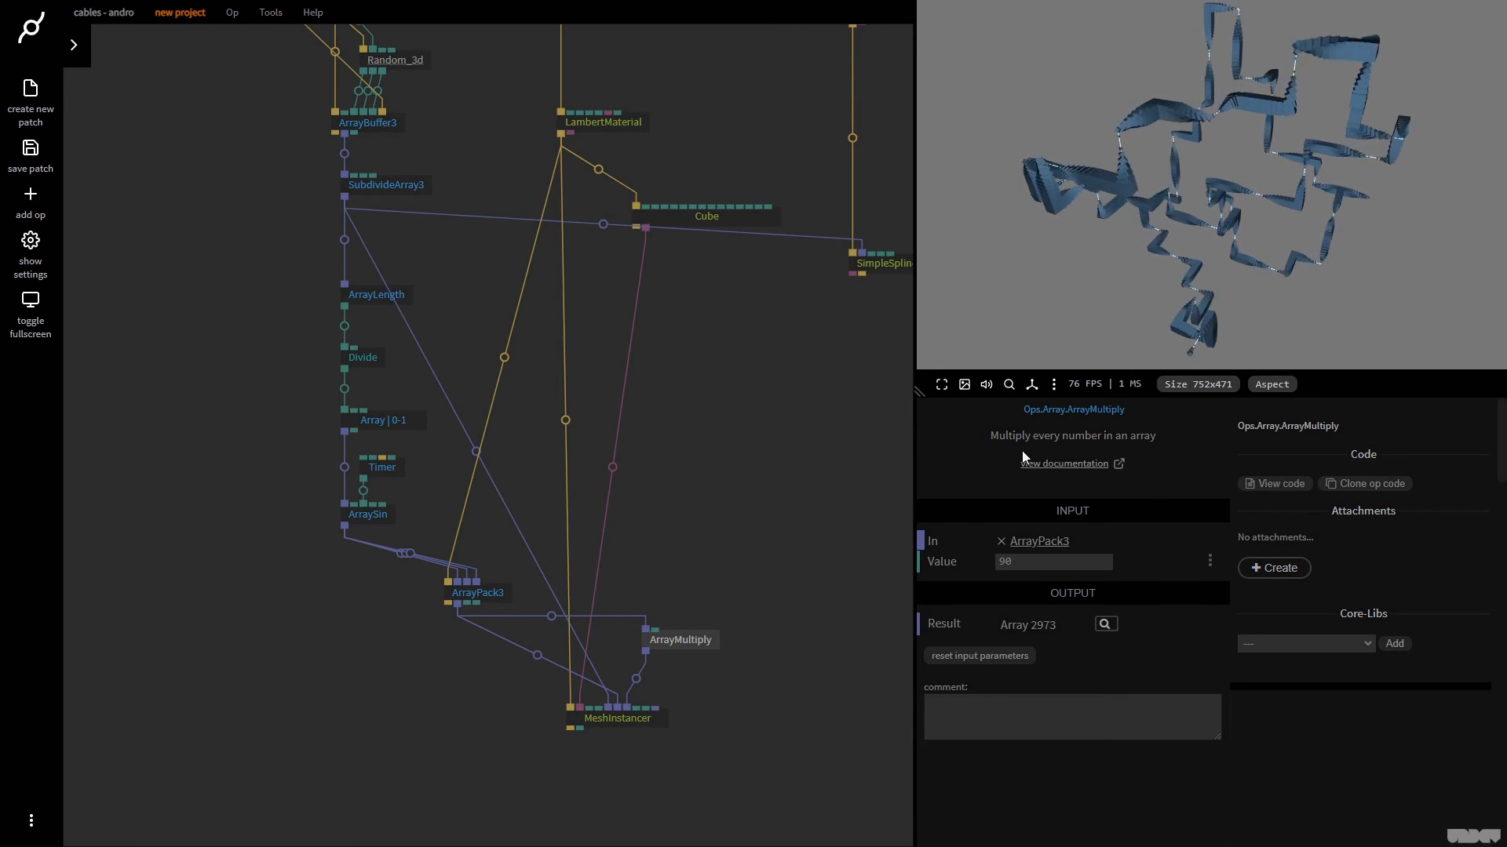
left_click(701, 647)
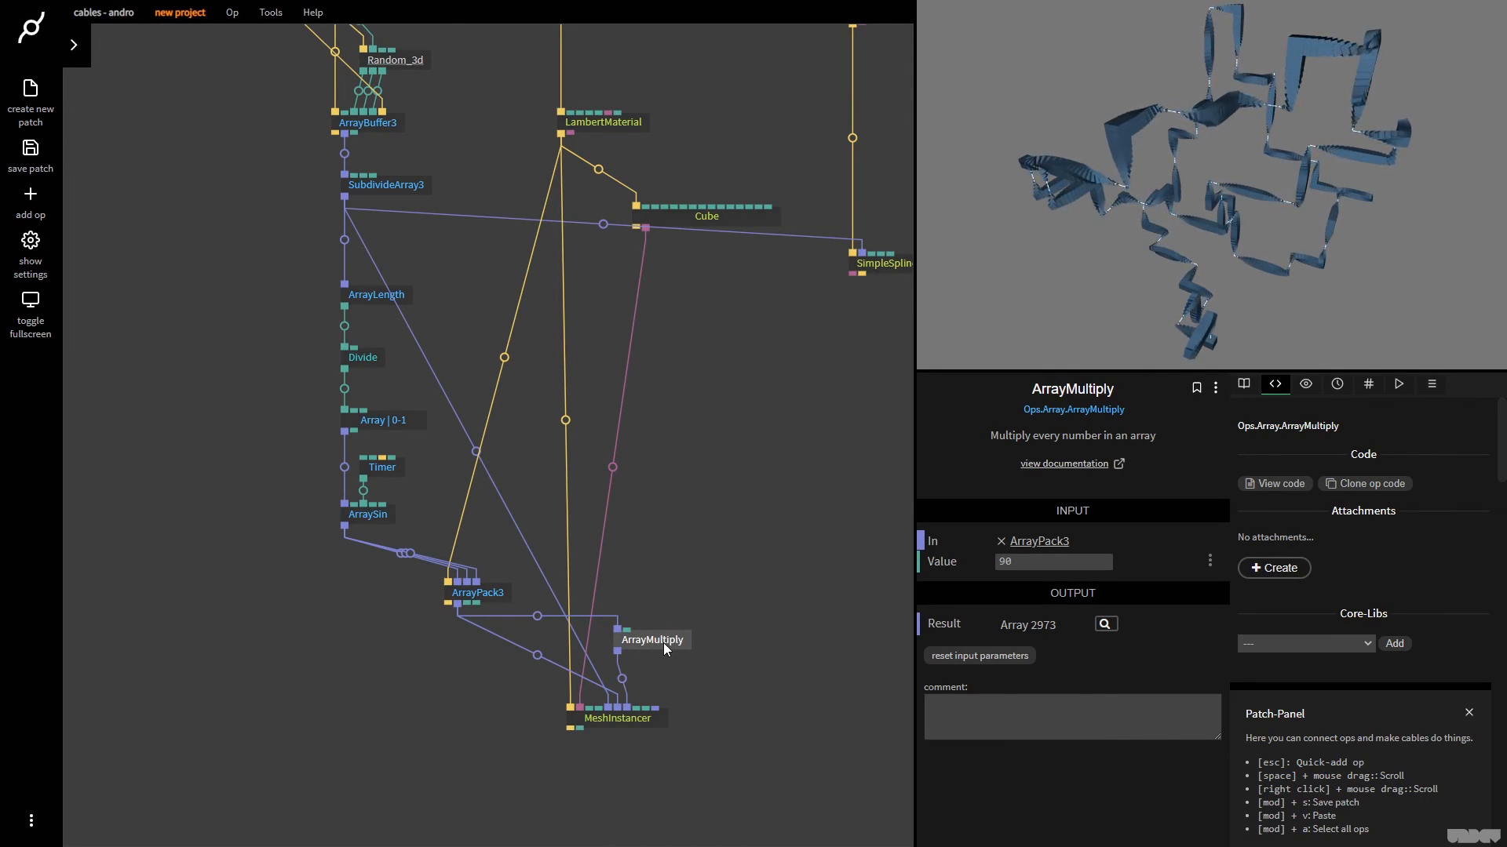
left_click(1049, 563)
type("180")
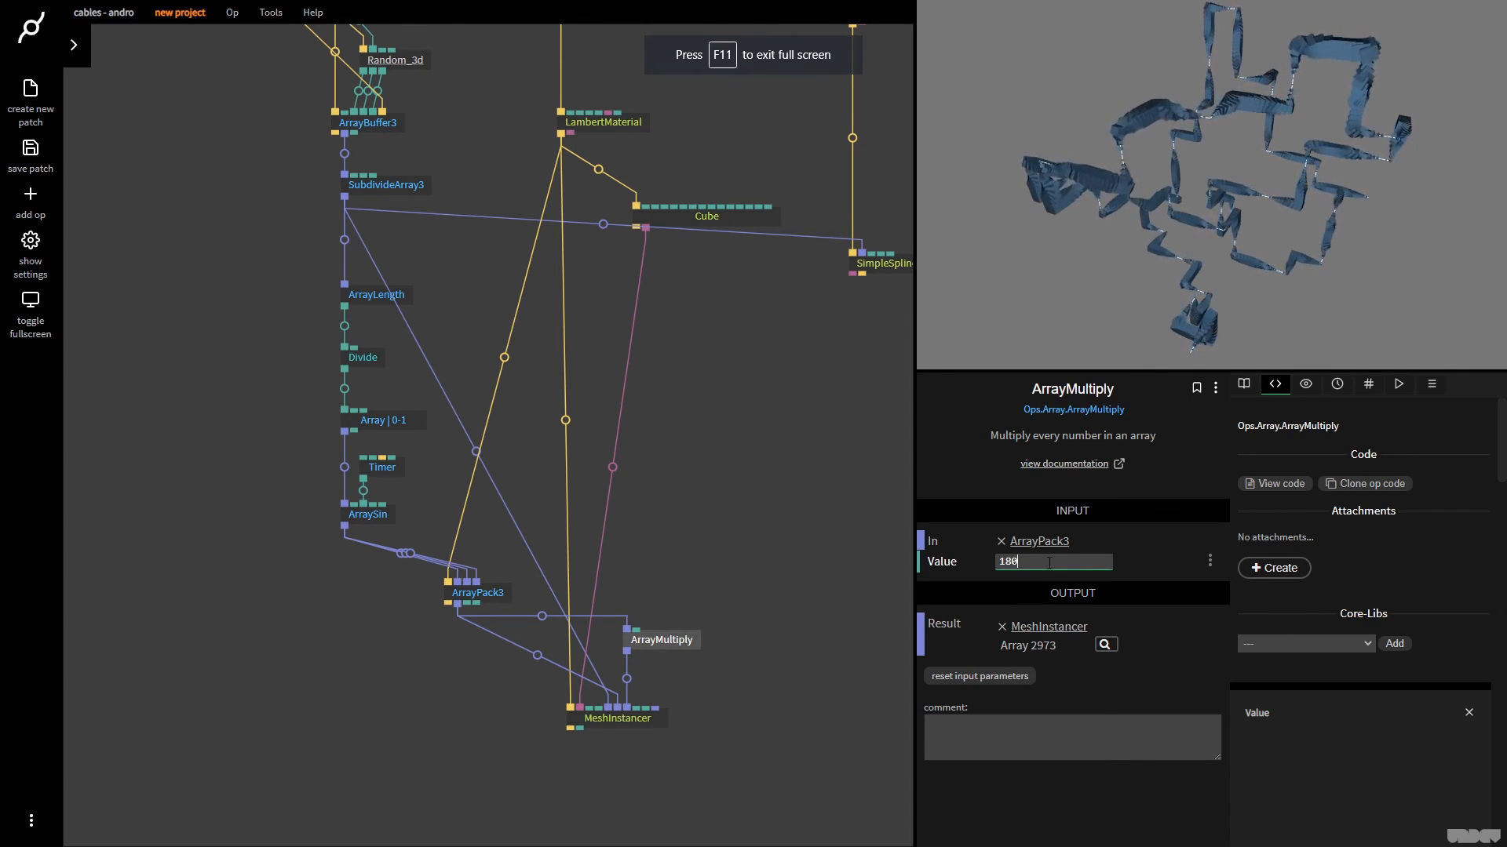
left_click(1265, 182)
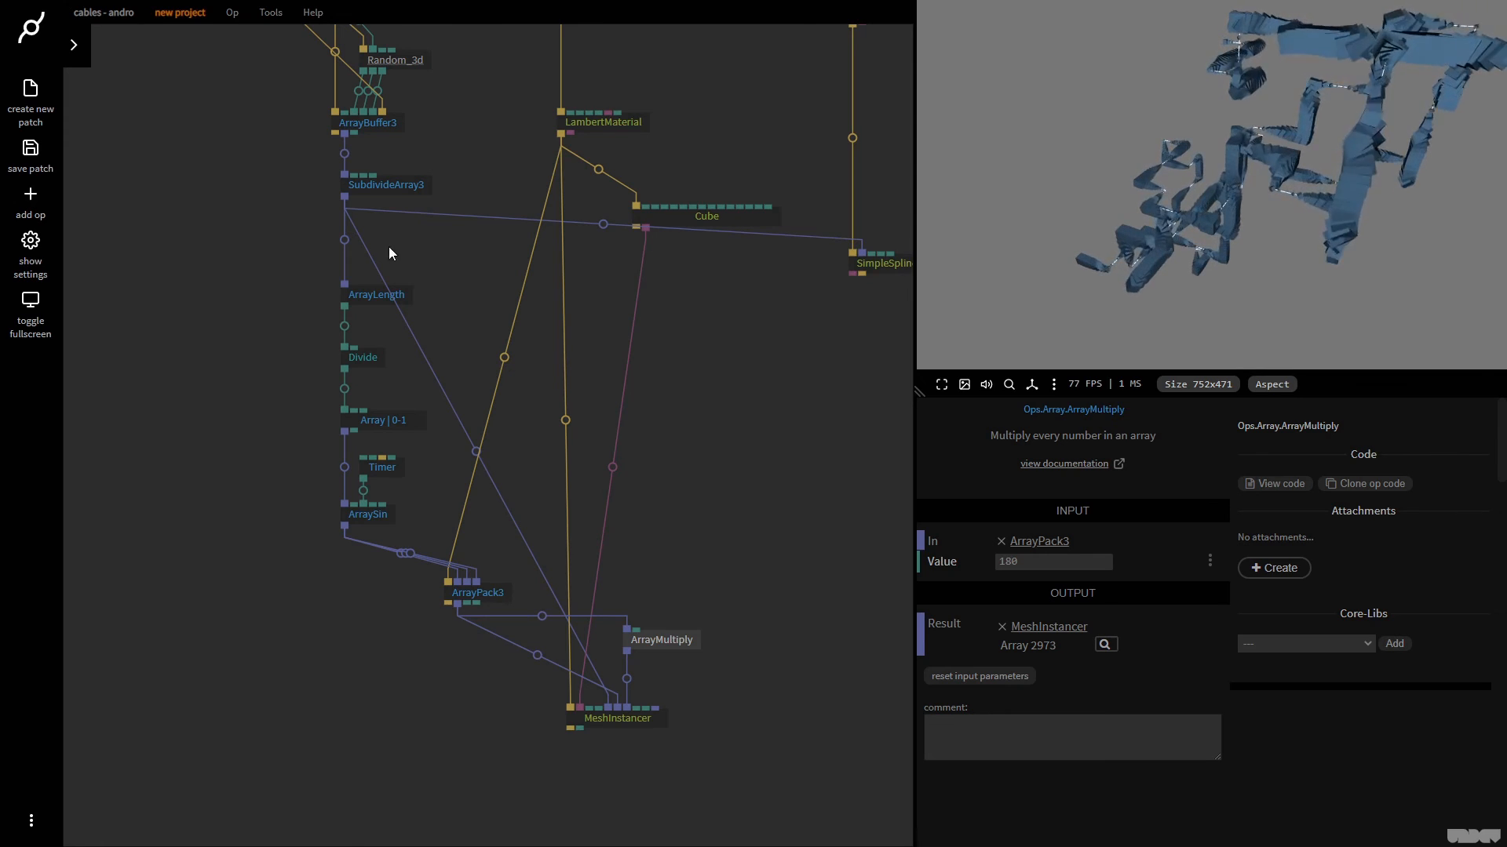
Set ArrayBuffer3's Max Num Elements to 10 and view the shortened walker path in the canvas
left_click(733, 370)
left_click_drag(733, 370, 528, 424)
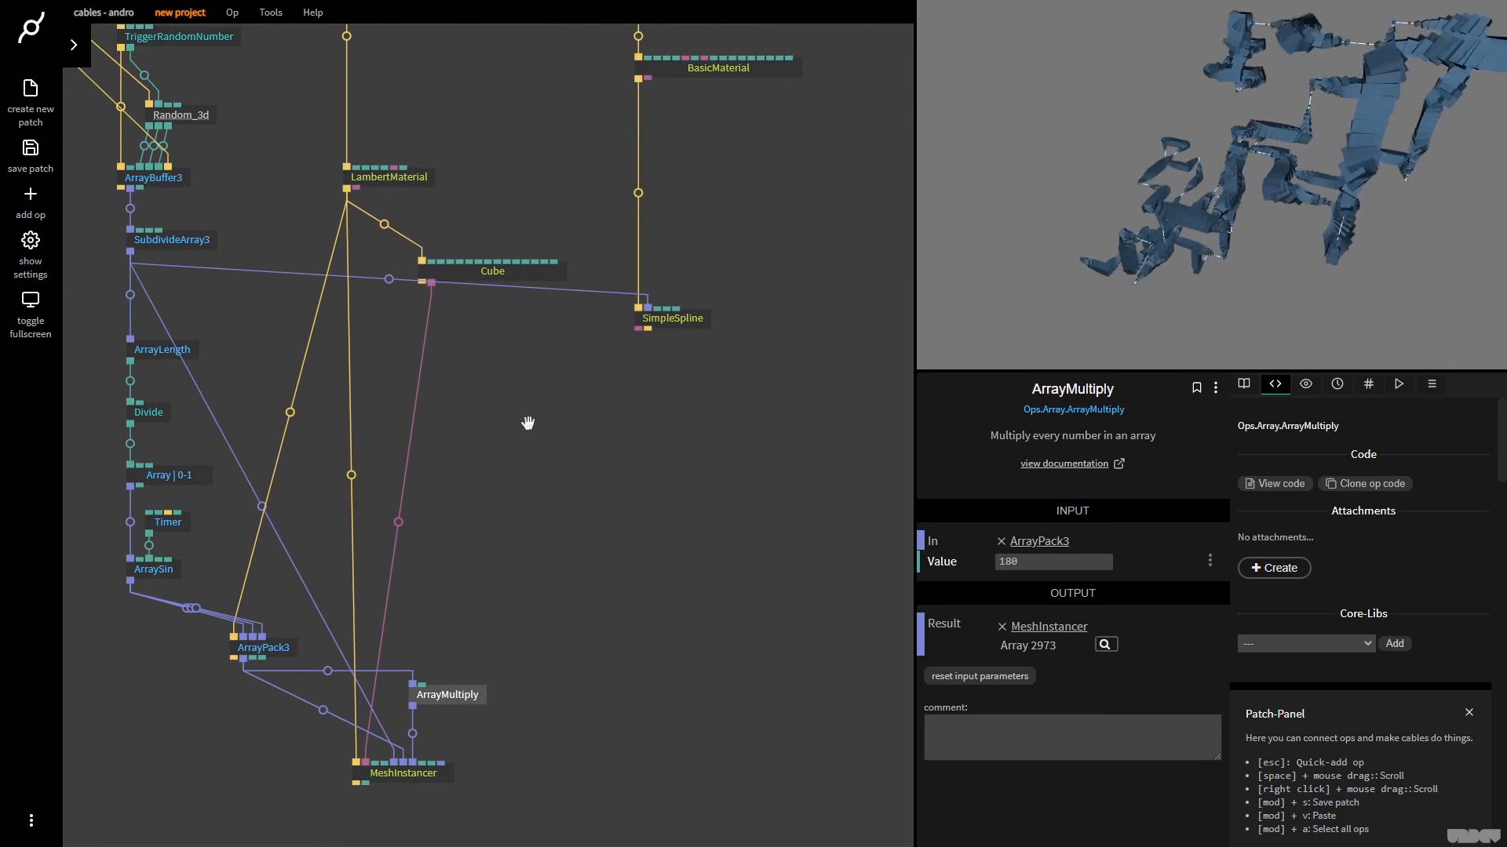
left_click(179, 115)
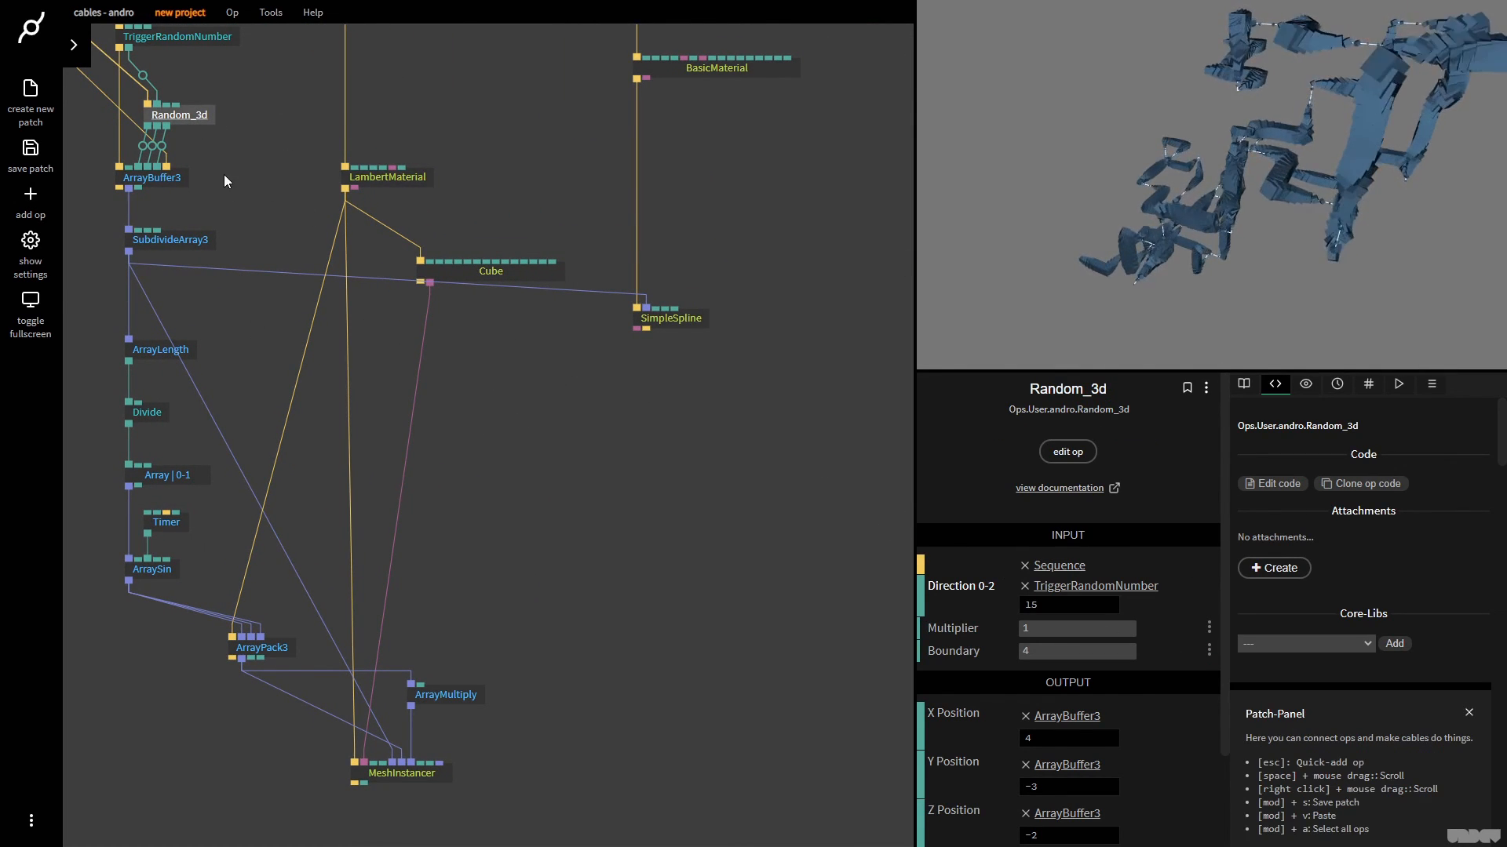
left_click(161, 179)
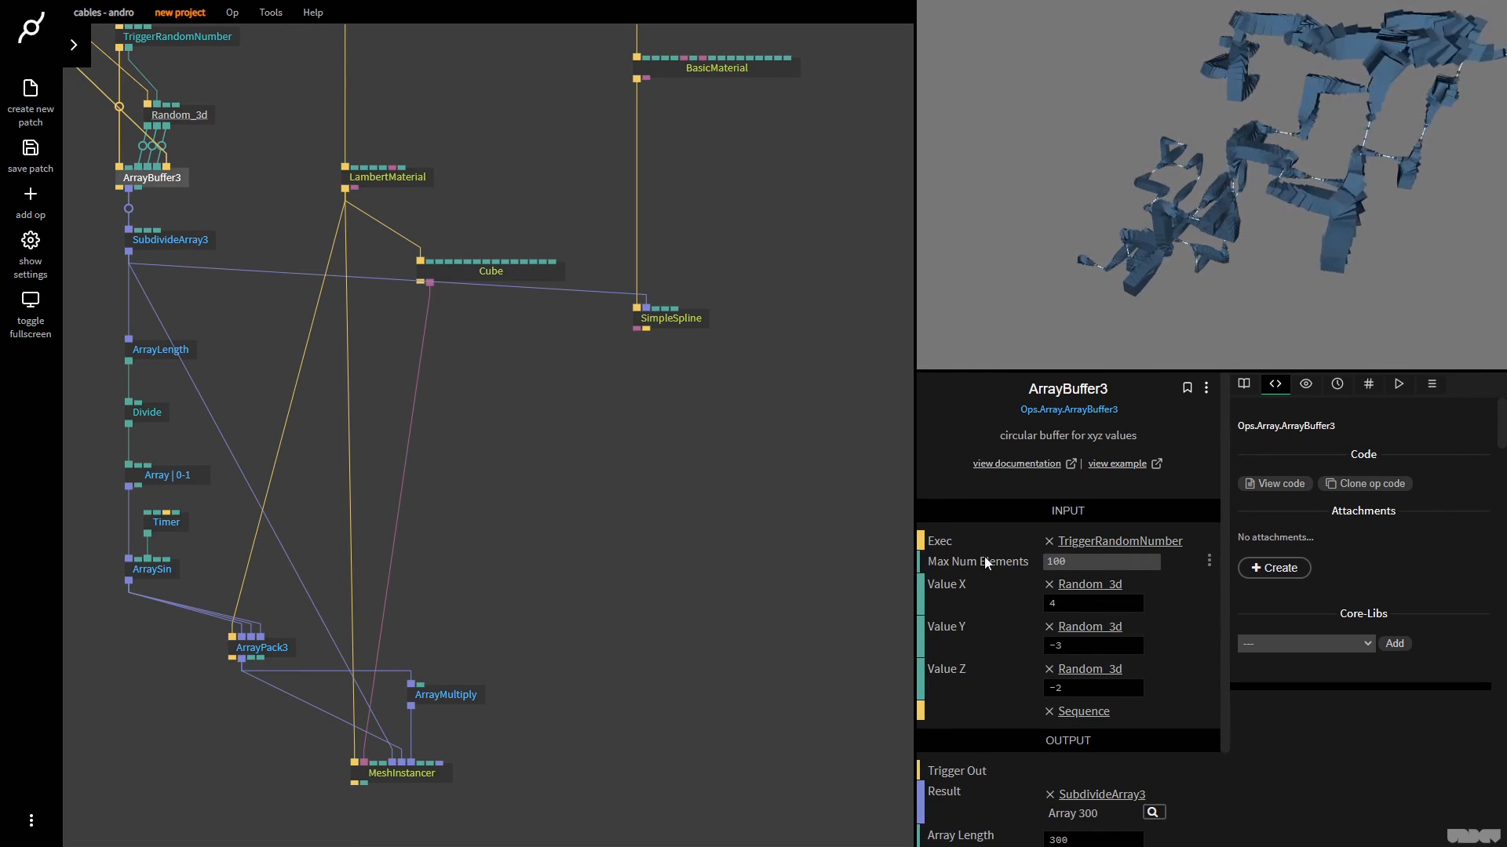
left_click(1096, 561)
key("BackSpace")
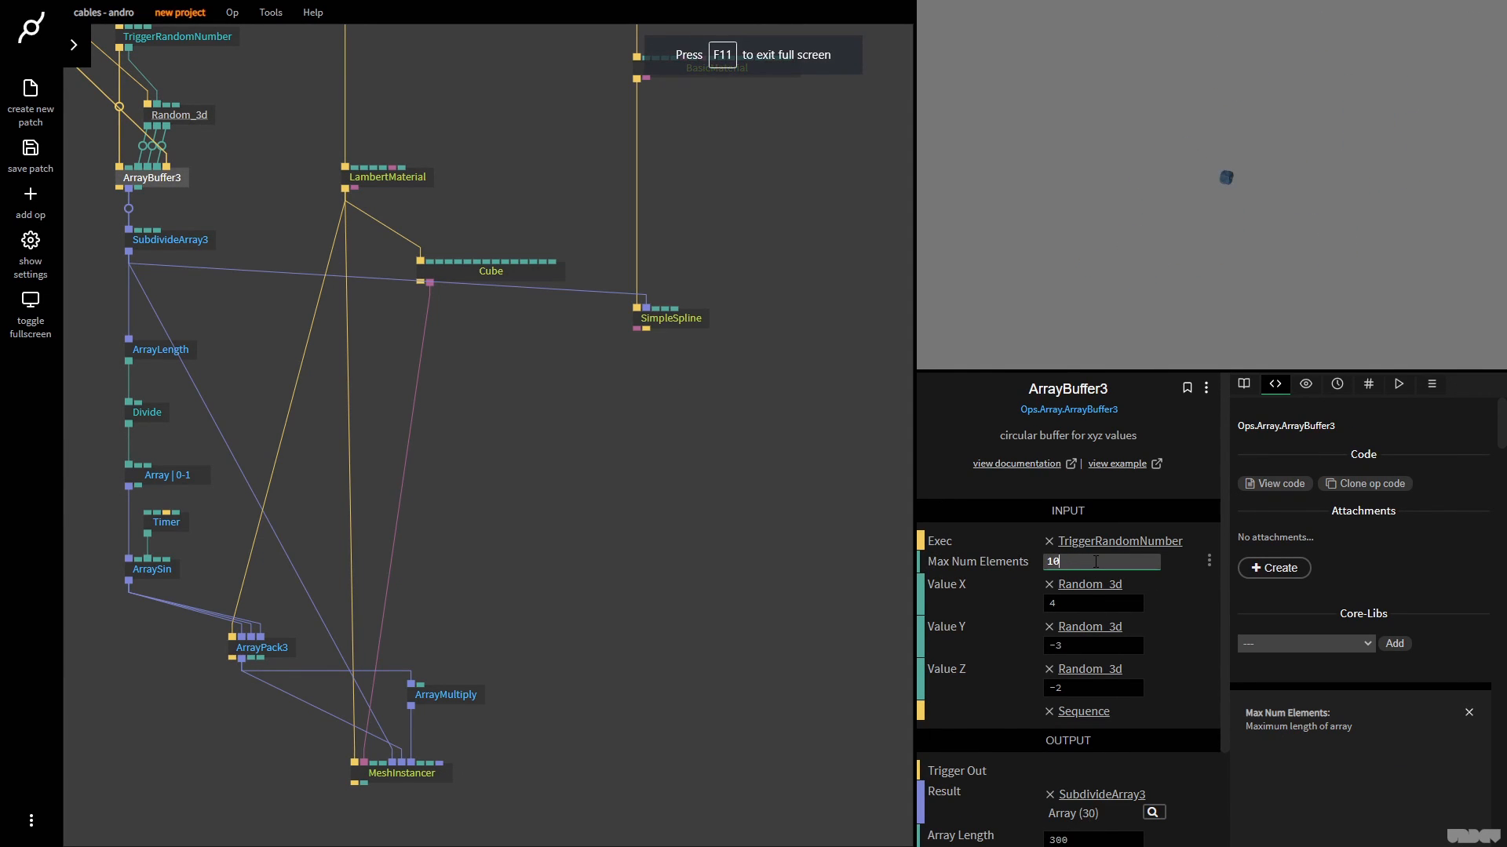
left_click(1215, 110)
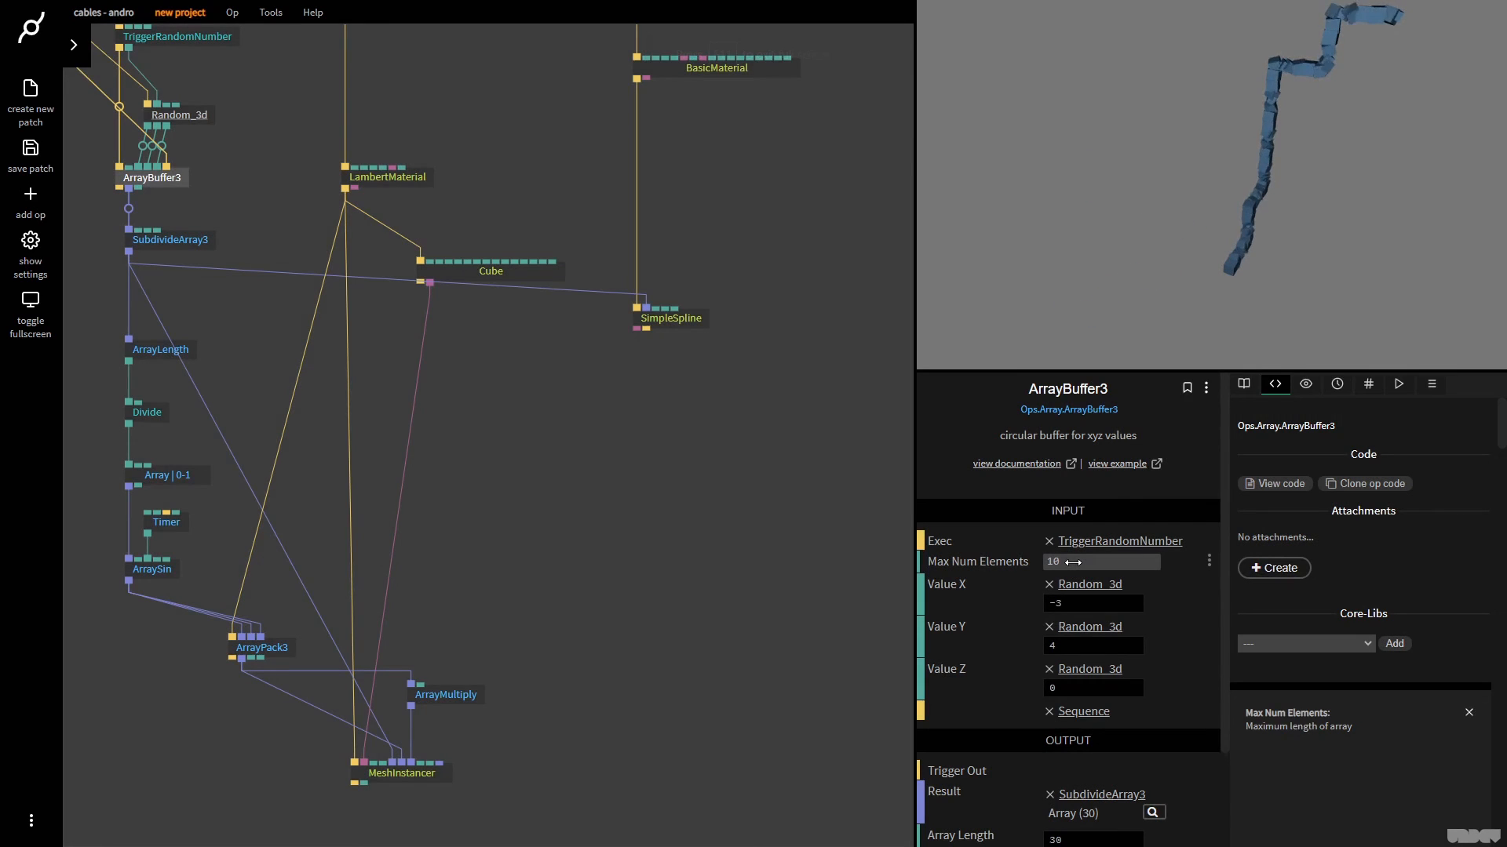
Set ArrayBuffer3's Max Num Elements to 500 and enlarge the output canvas to about 1098x759
left_click(1073, 562)
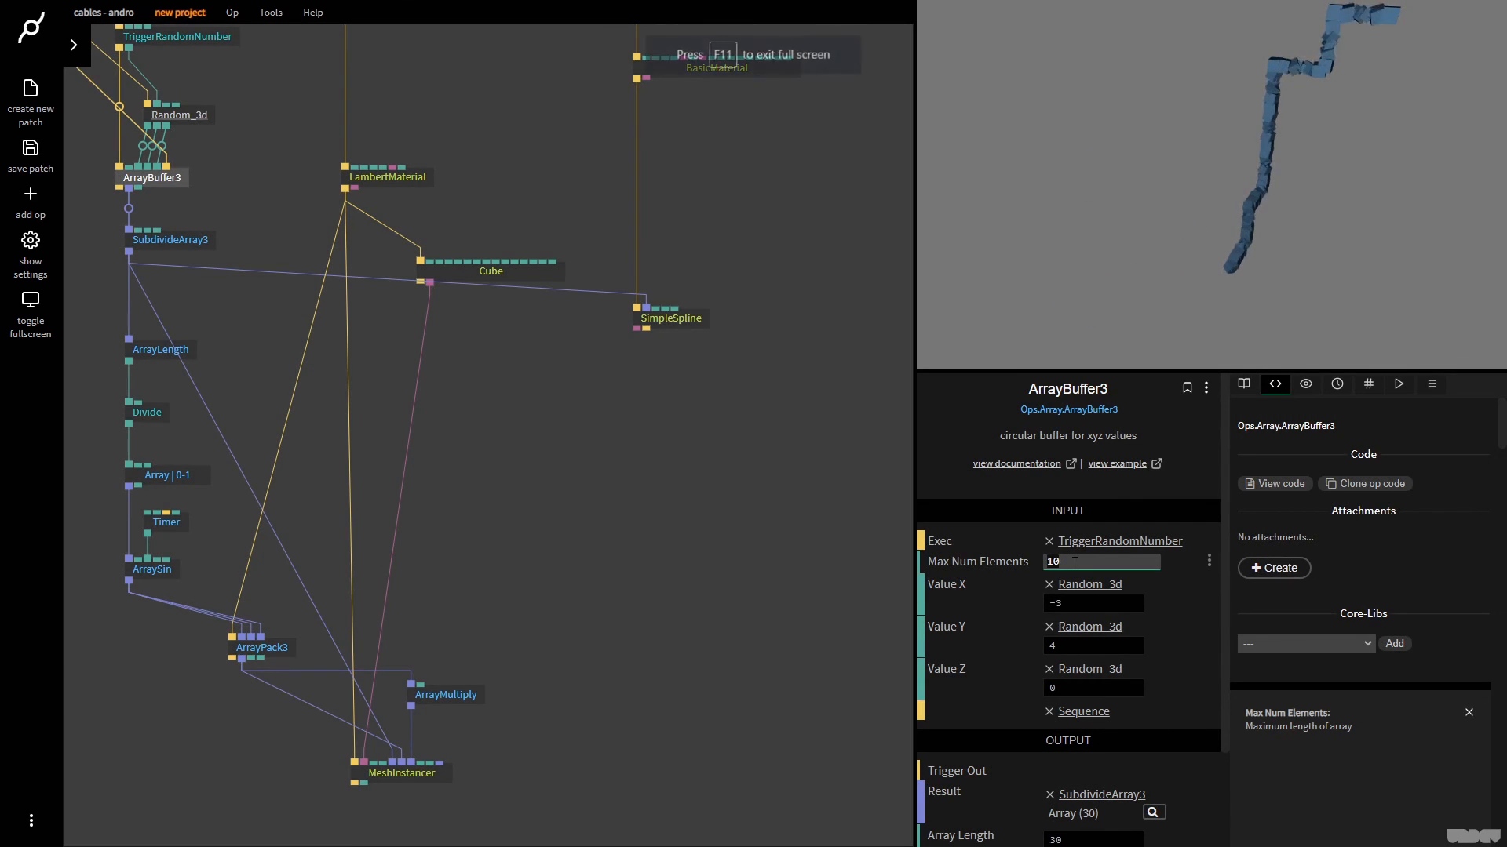
left_click(1122, 206)
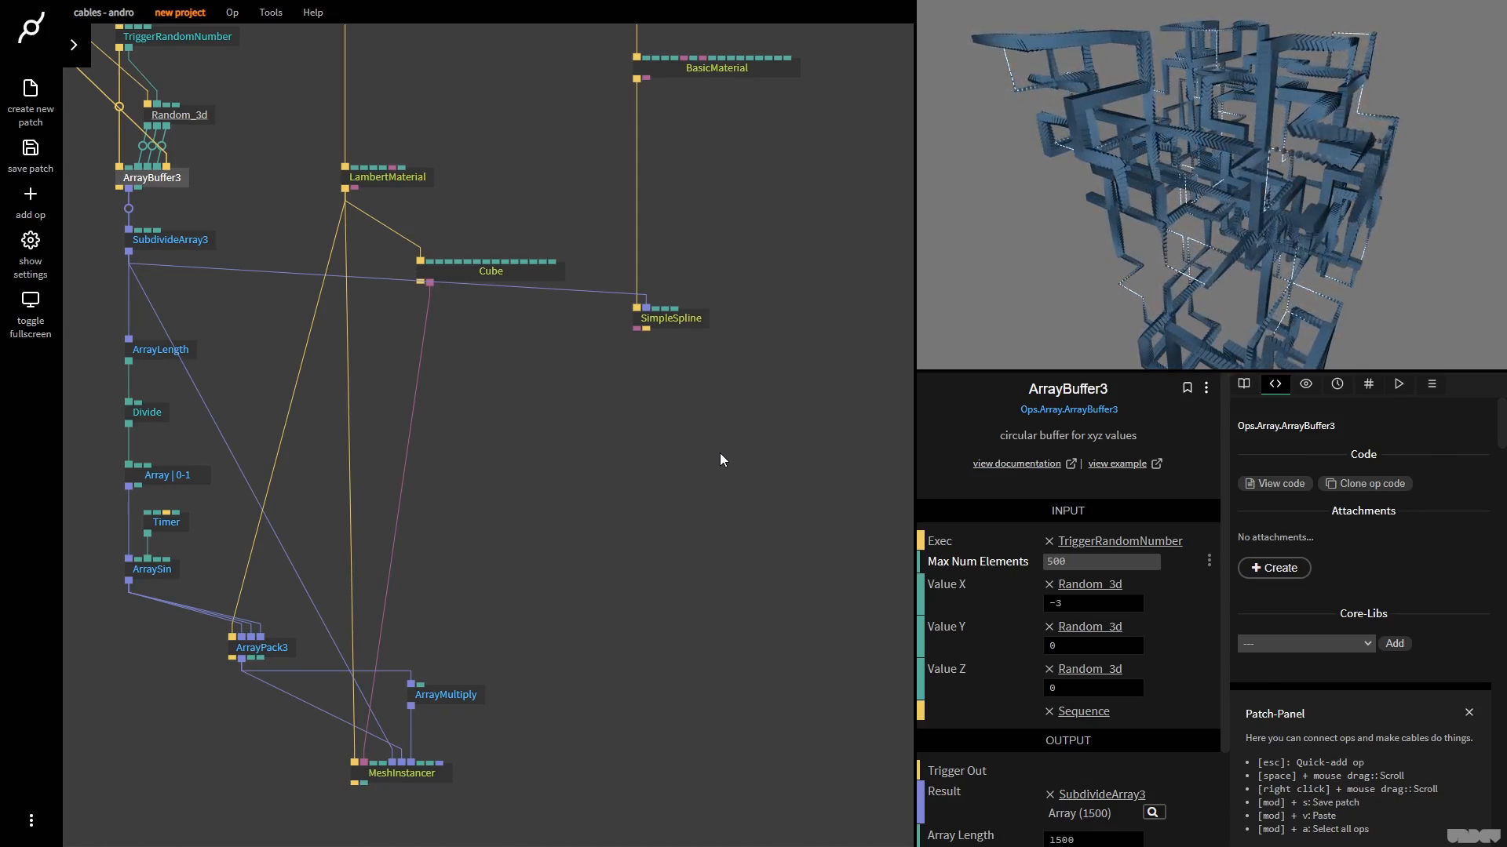
left_click(1086, 204)
left_click_drag(924, 394, 649, 618)
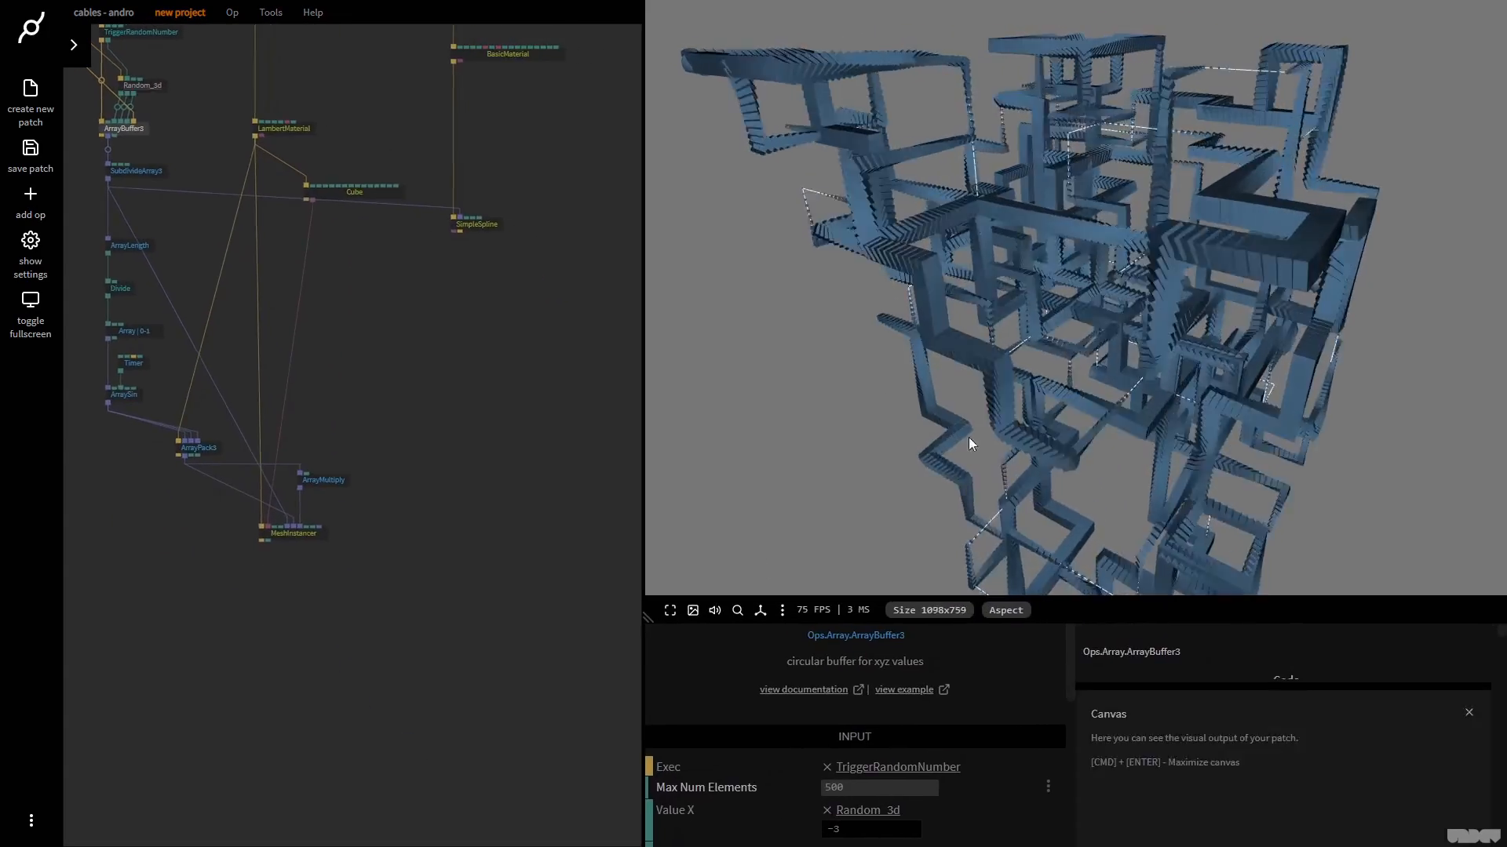